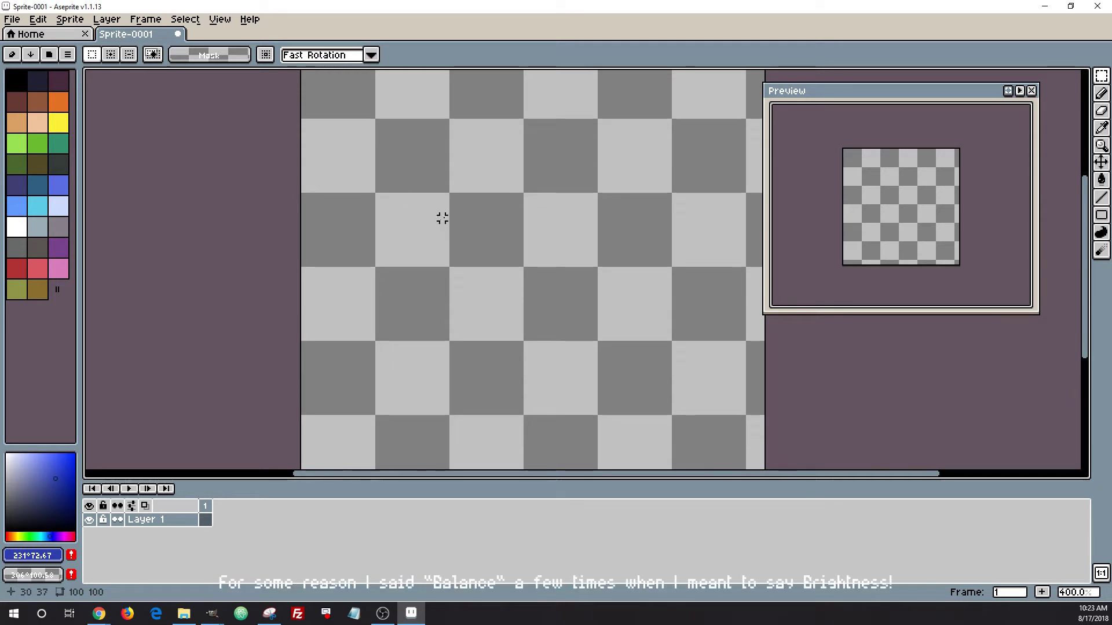
Paint a 3 by 3 pixel base swatch in the current blue with the Pencil tool and view its color values.
{"action": "key", "text": "b"}
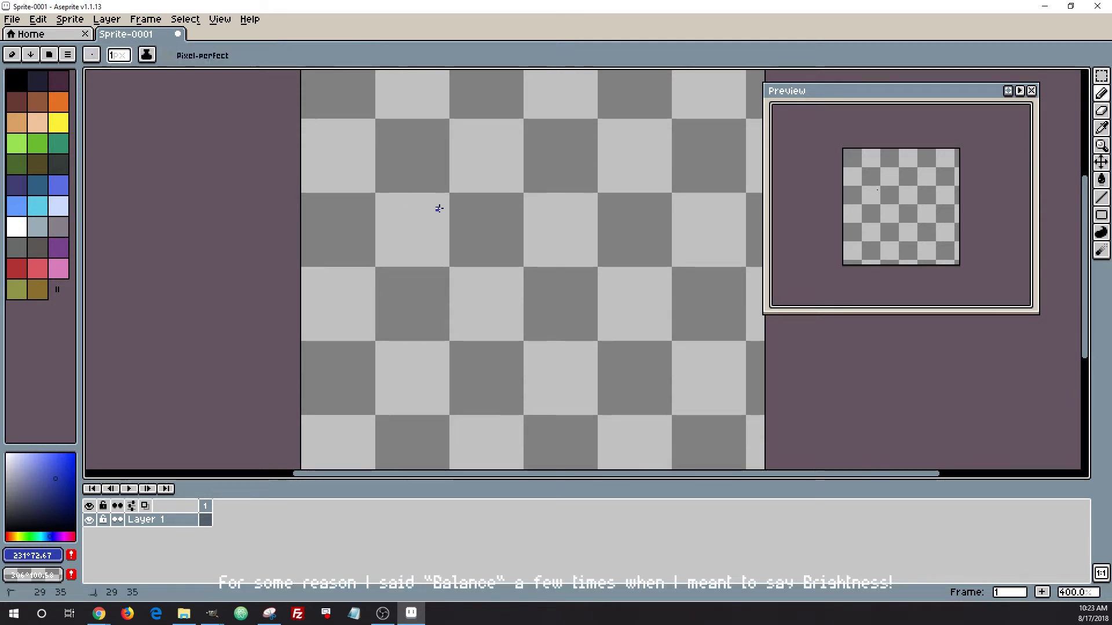
{"action": "left_click_drag", "start_coordinate": [437, 207], "coordinate": [444, 212]}
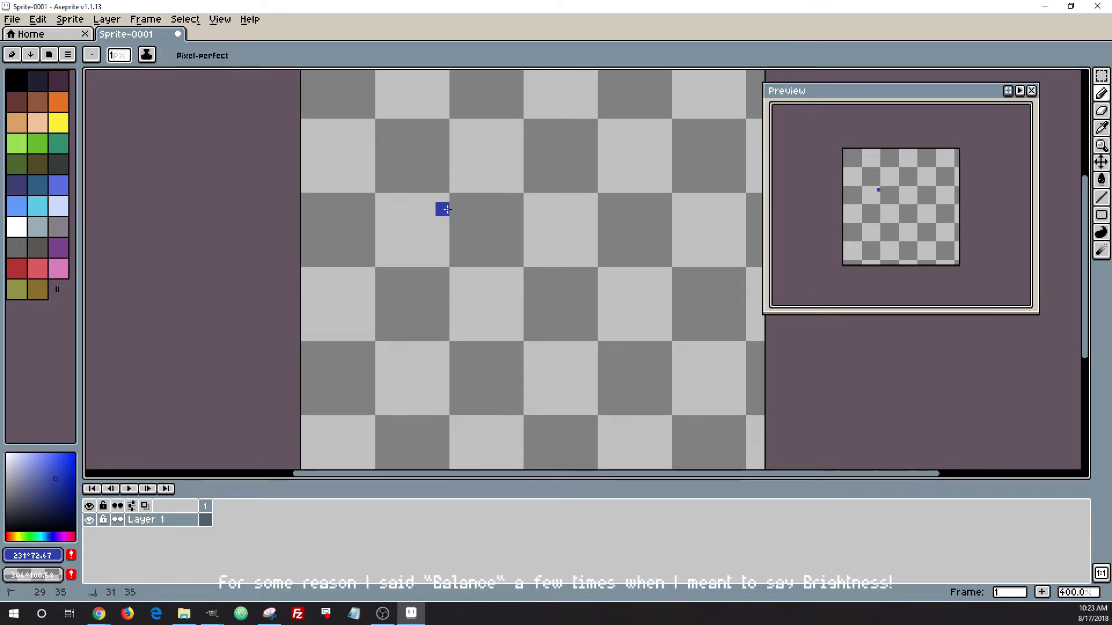
{"action": "scroll", "coordinate": [443, 212], "scroll_direction": "up", "scroll_amount": 5}
{"action": "scroll", "coordinate": [453, 208], "scroll_direction": "up", "scroll_amount": 3}
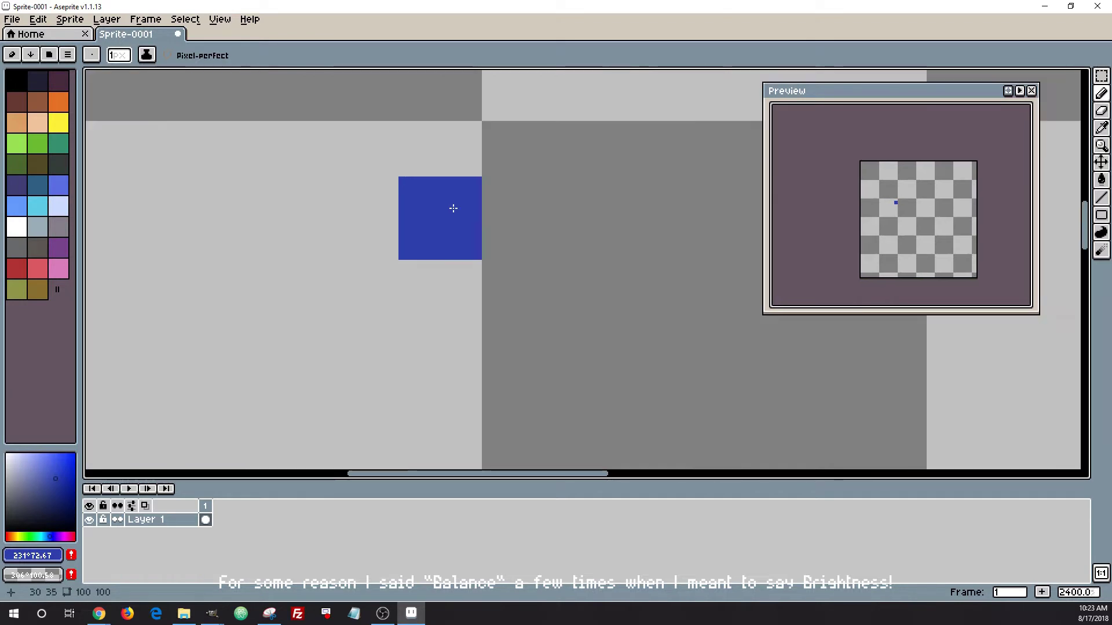
{"action": "left_click", "coordinate": [33, 555]}
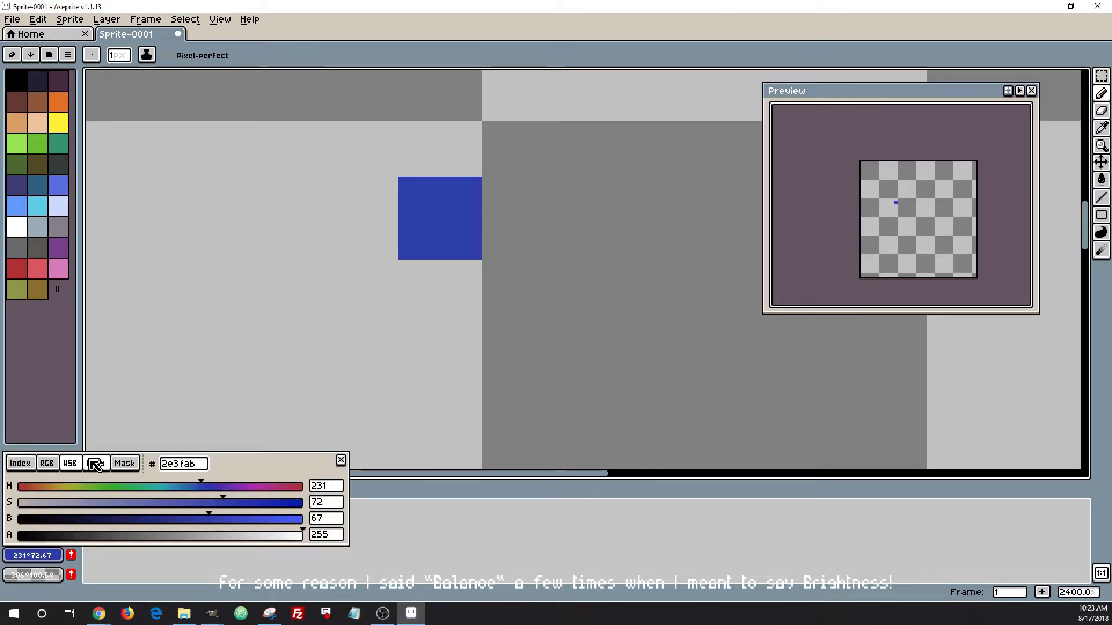
{"action": "left_click", "coordinate": [301, 329]}
Draw a small figure-eight shape, 3 pixels wide and 5 pixels high, to the left of the blue swatch.
{"action": "scroll", "coordinate": [355, 273], "scroll_direction": "down", "scroll_amount": 5}
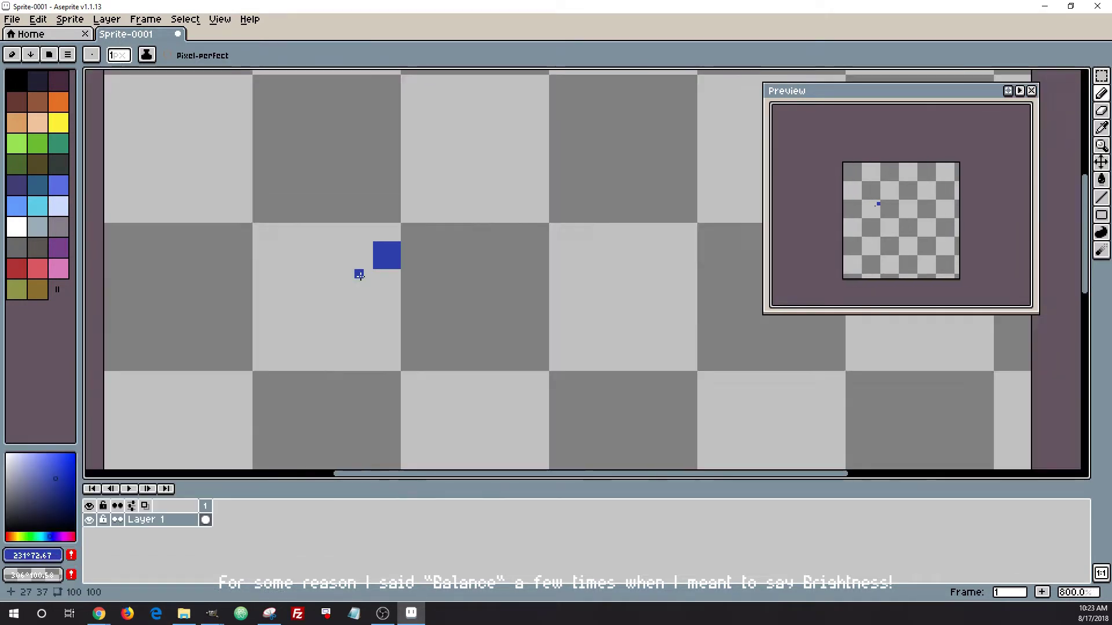
{"action": "left_click", "coordinate": [322, 265]}
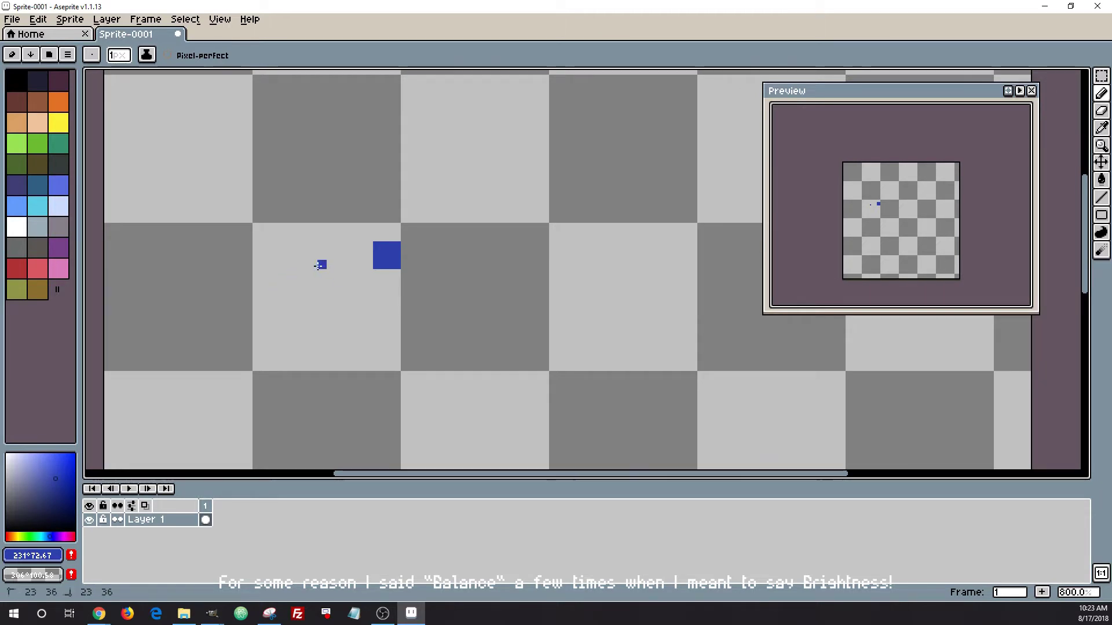
{"action": "left_click_drag", "start_coordinate": [325, 246], "coordinate": [331, 282]}
{"action": "left_click", "coordinate": [313, 274]}
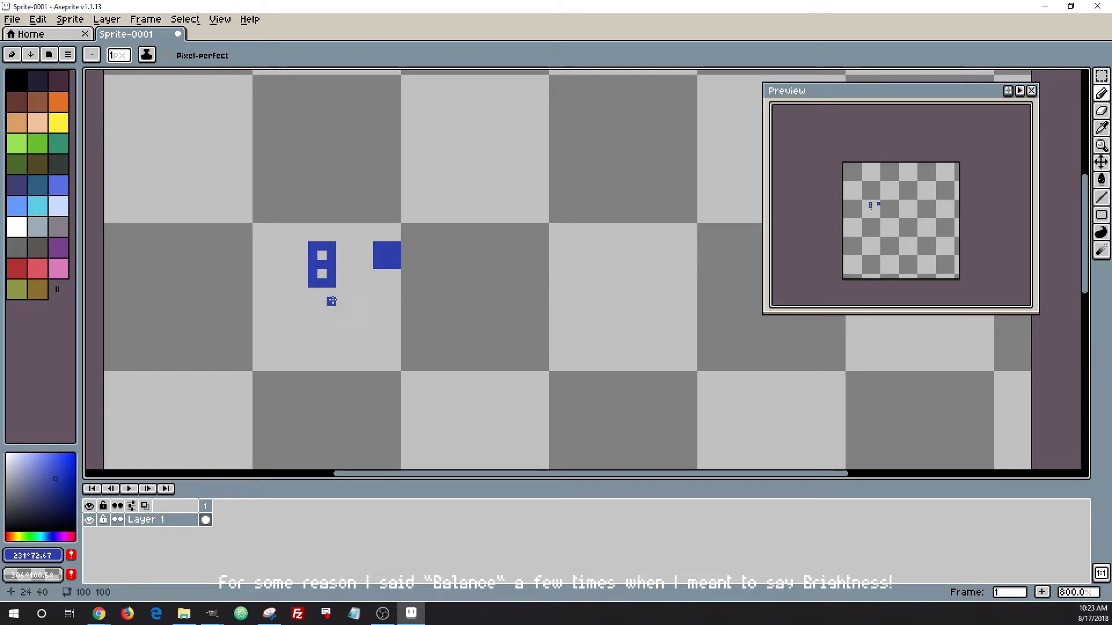
{"action": "scroll", "coordinate": [375, 257], "scroll_direction": "up", "scroll_amount": 3}
{"action": "left_click", "coordinate": [436, 293]}
{"action": "key", "text": "ctrl+z"}
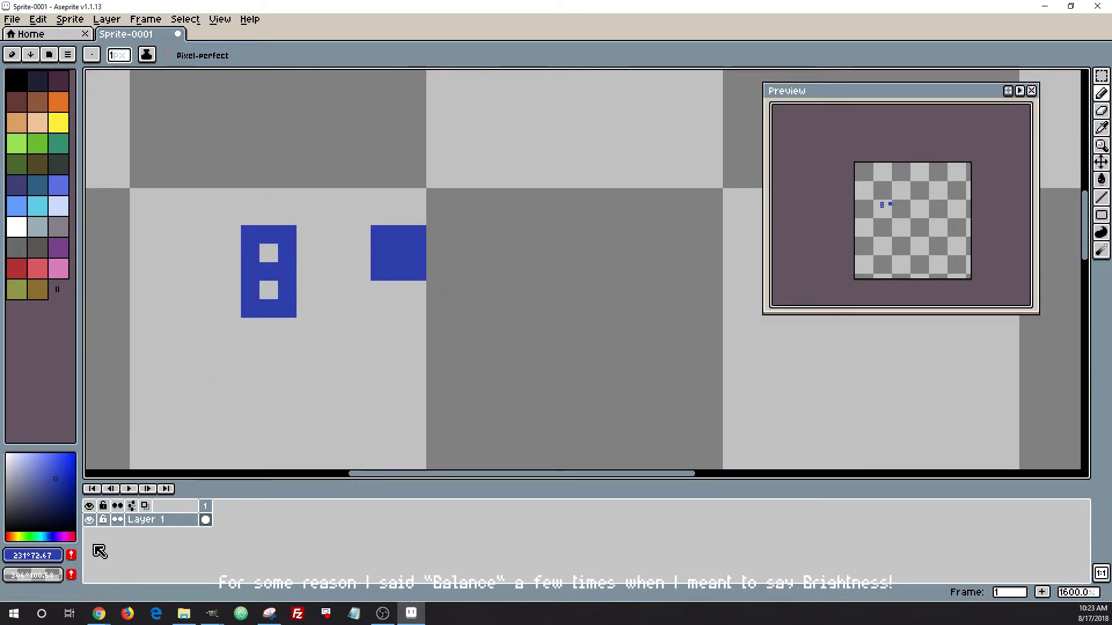
Set the color to hue 238, saturation 80 and brightness 59, and paint a 3 by 3 pixel swatch directly below the base swatch.
{"action": "left_click", "coordinate": [36, 556]}
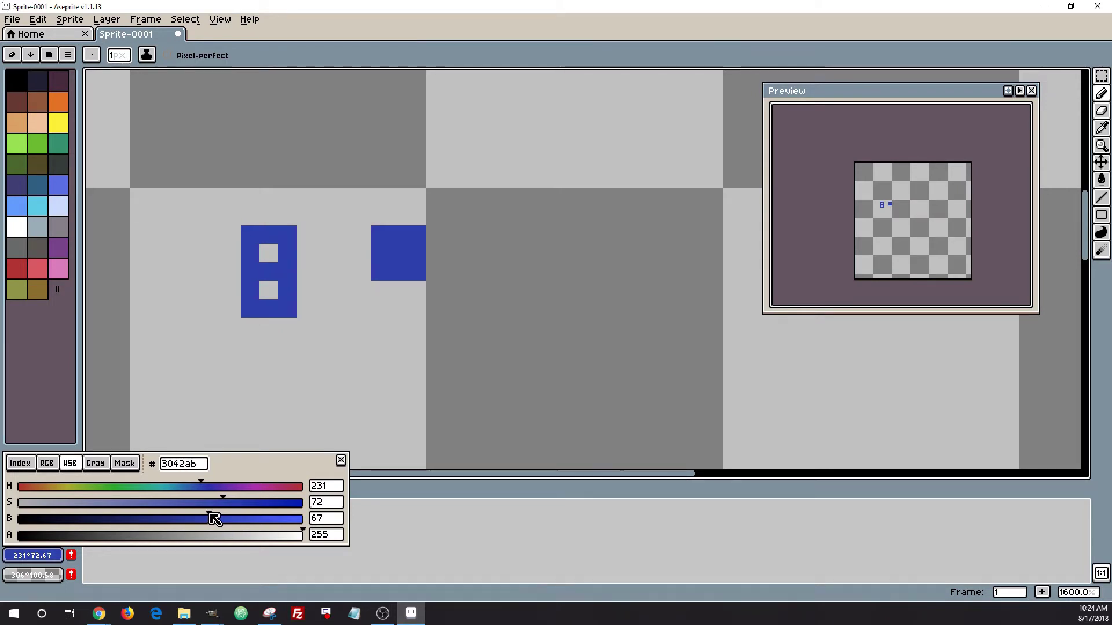
{"action": "left_click_drag", "start_coordinate": [214, 519], "coordinate": [186, 517]}
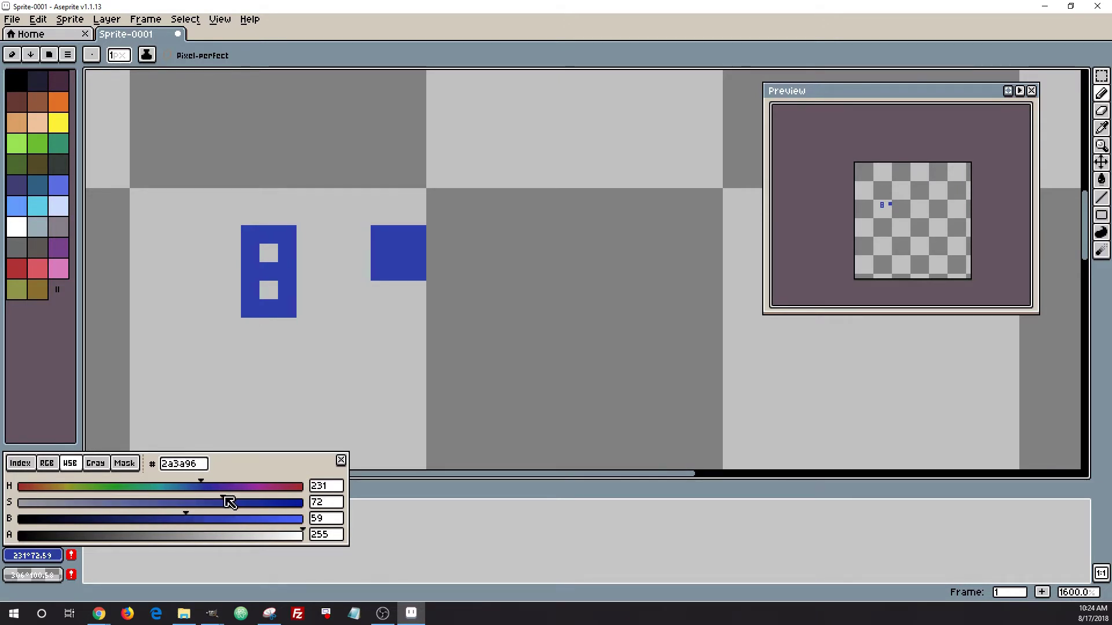
{"action": "left_click_drag", "start_coordinate": [236, 502], "coordinate": [251, 511]}
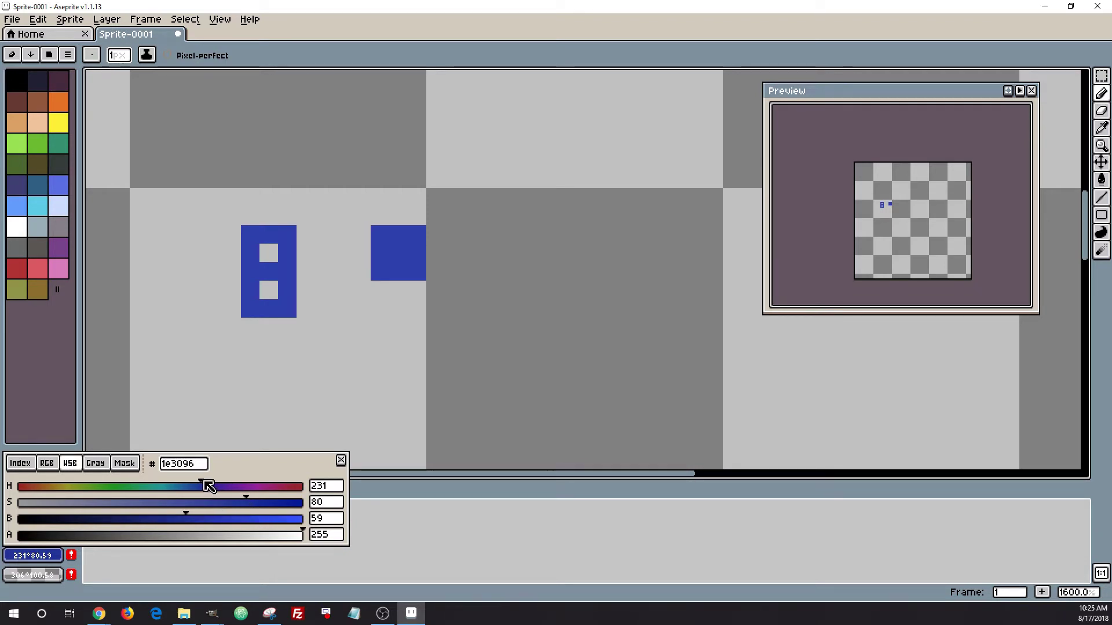
{"action": "left_click_drag", "start_coordinate": [205, 486], "coordinate": [210, 485]}
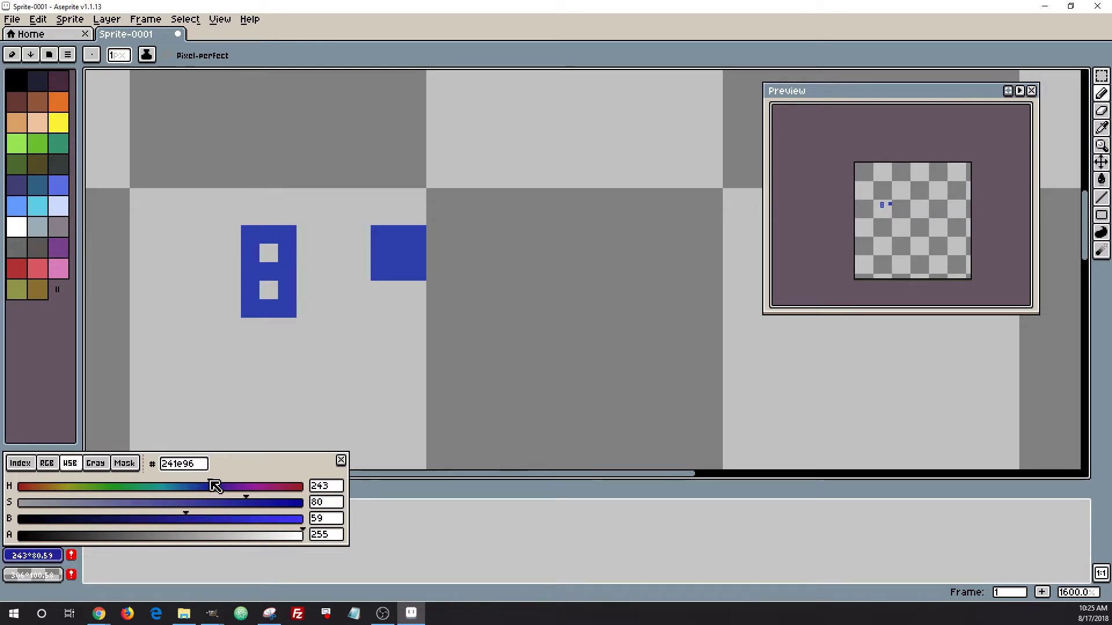
{"action": "left_click_drag", "start_coordinate": [213, 486], "coordinate": [211, 485]}
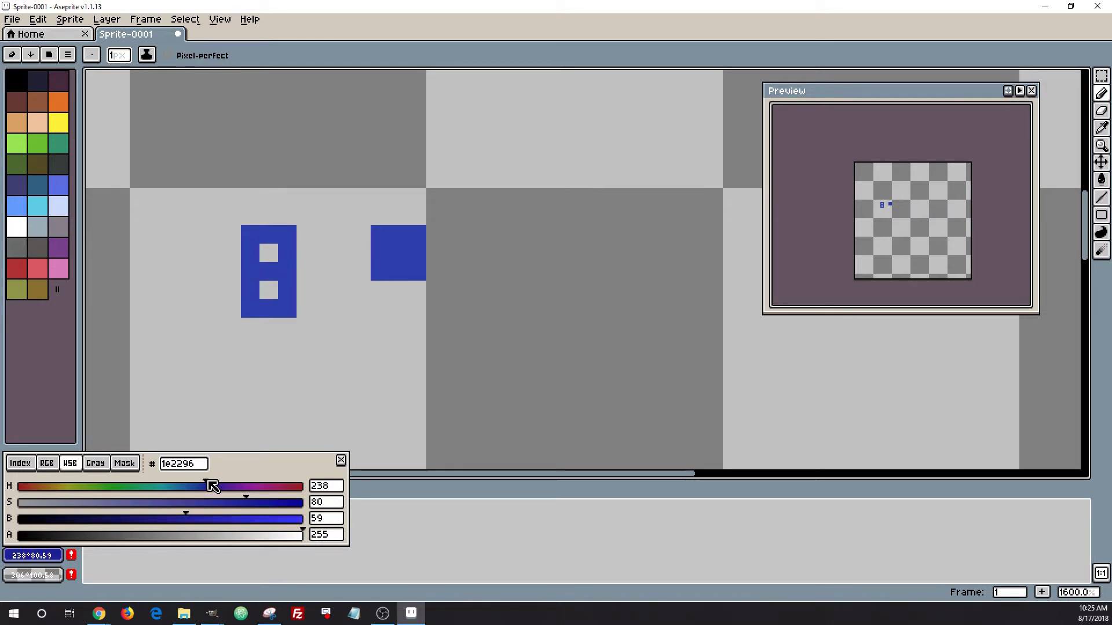
{"action": "mouse_move", "coordinate": [379, 289]}
{"action": "left_mouse_down"}
{"action": "mouse_move", "coordinate": [402, 310]}
{"action": "mouse_move", "coordinate": [409, 294]}
{"action": "mouse_move", "coordinate": [410, 323]}
{"action": "mouse_move", "coordinate": [379, 328]}
{"action": "left_mouse_up"}
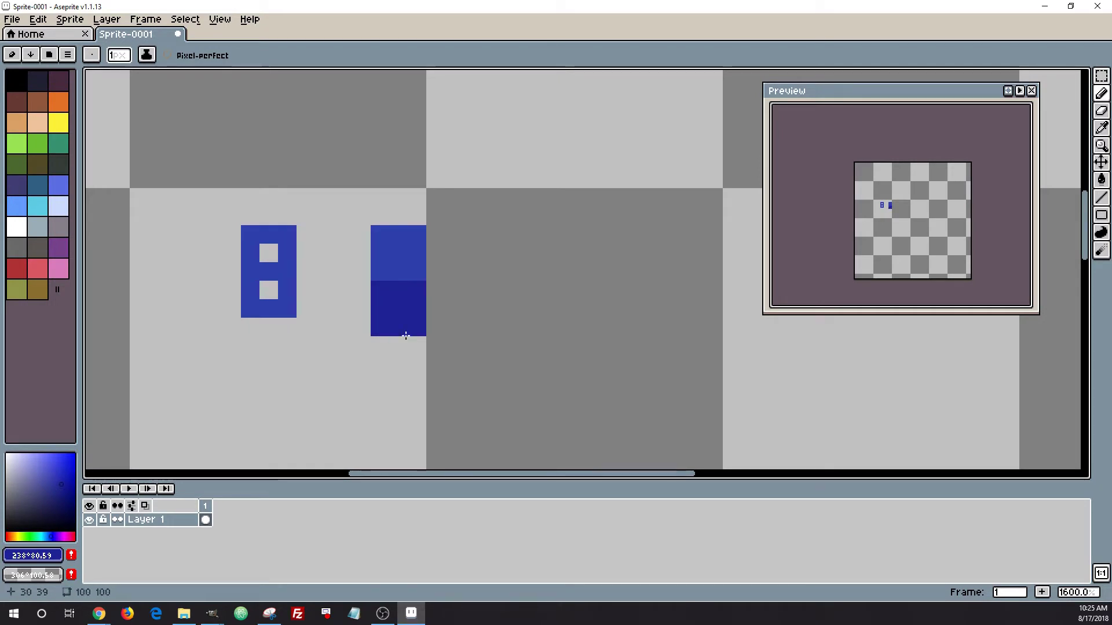
Sample the base blue, set saturation to 92 and brightness to 75, and paint a 3 by 3 pixel swatch above the base.
{"action": "left_click", "coordinate": [33, 557]}
{"action": "left_click", "coordinate": [435, 253]}
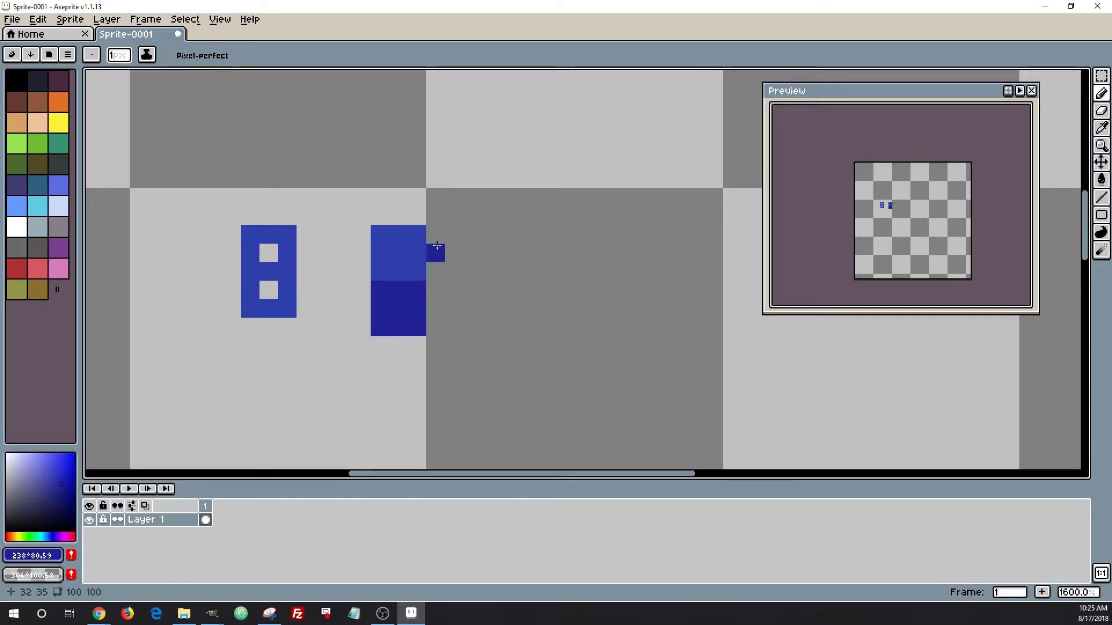
{"action": "left_click", "coordinate": [410, 241], "text": "alt"}
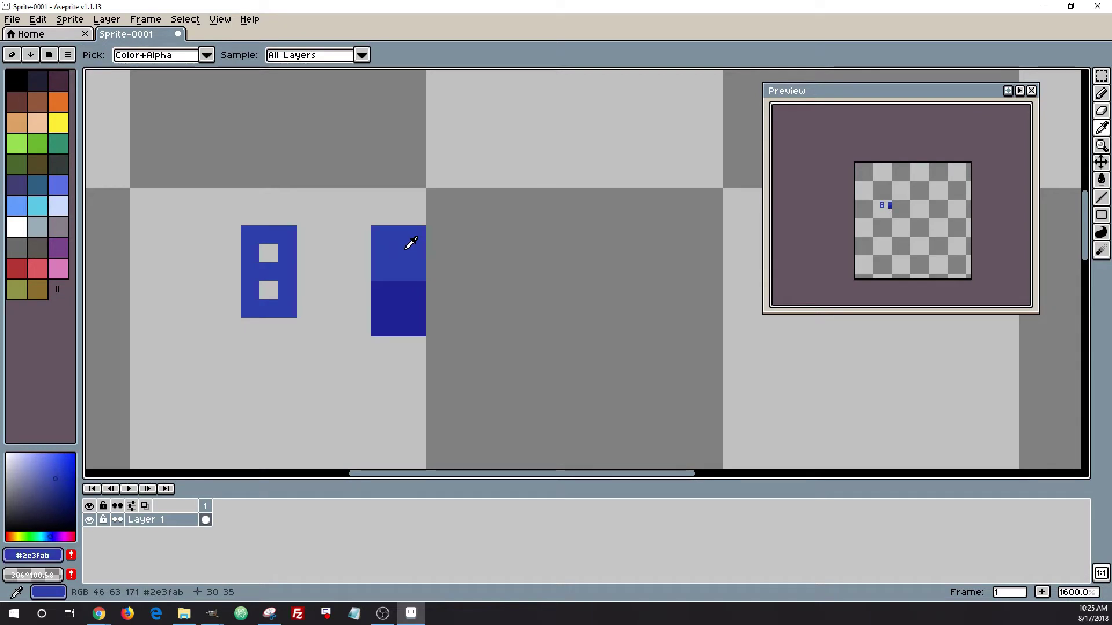
{"action": "left_click", "coordinate": [47, 558]}
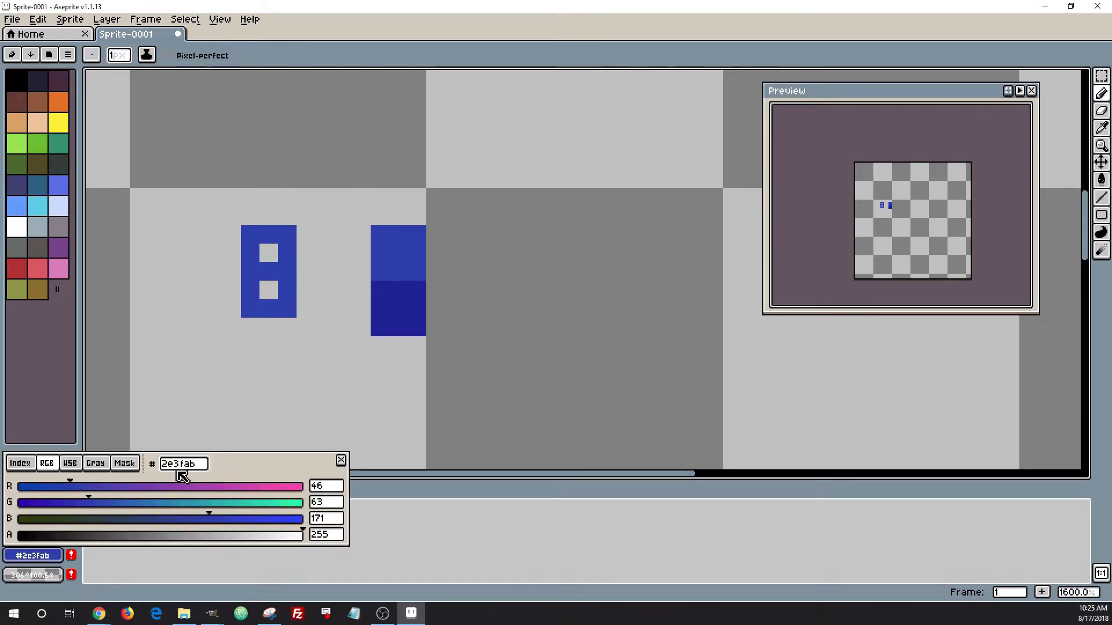
{"action": "left_click", "coordinate": [70, 463]}
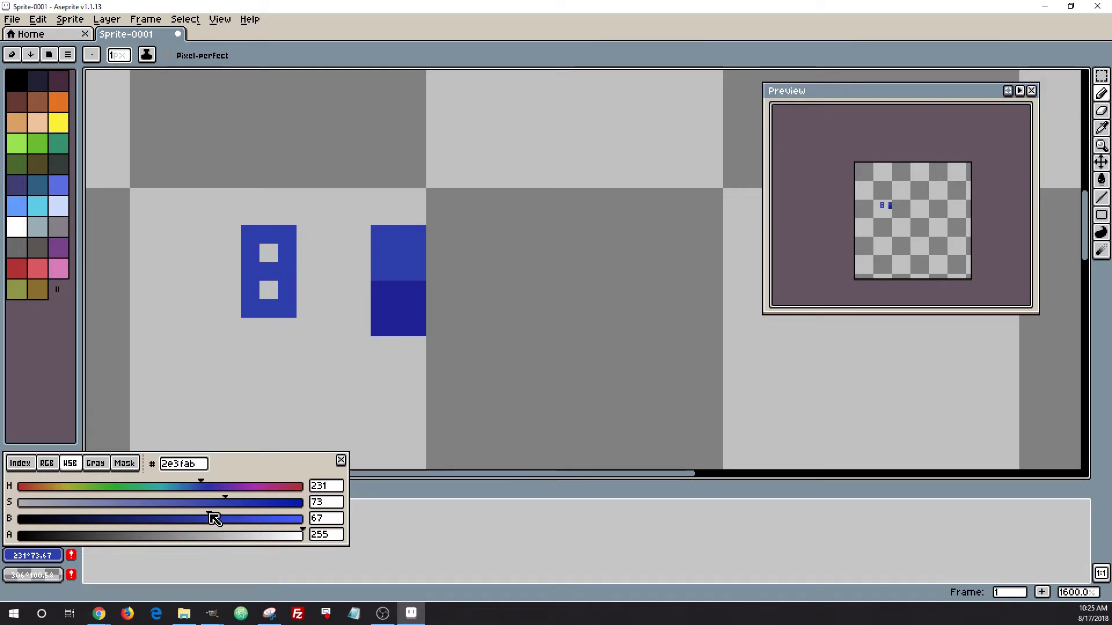
{"action": "left_click_drag", "start_coordinate": [220, 519], "coordinate": [234, 521]}
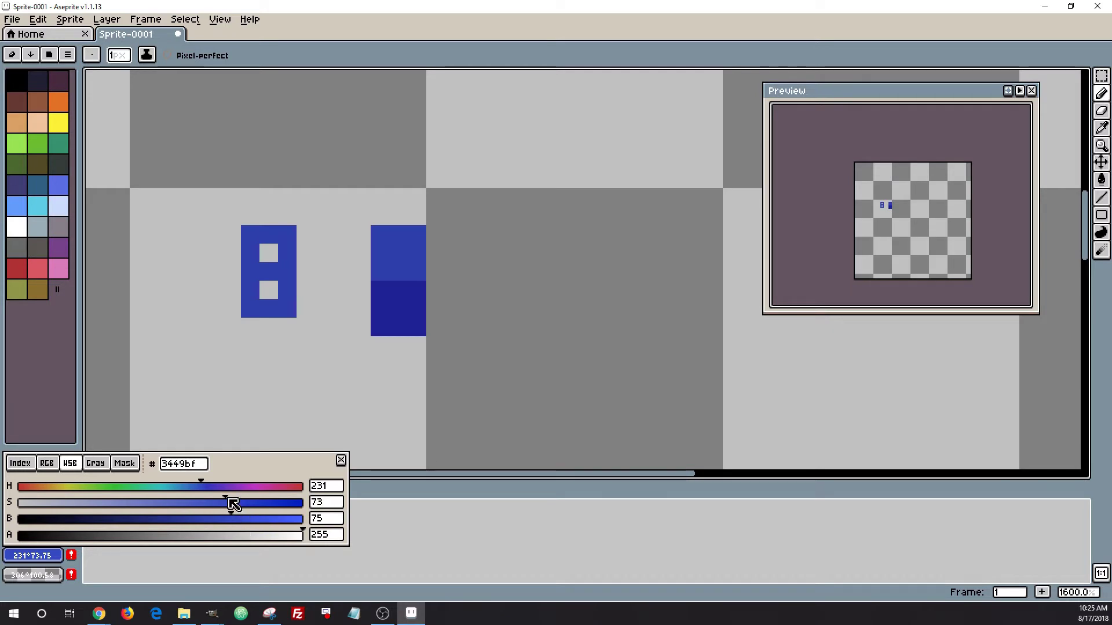
{"action": "left_click_drag", "start_coordinate": [231, 502], "coordinate": [285, 502]}
{"action": "mouse_move", "coordinate": [399, 216]}
{"action": "left_mouse_down"}
{"action": "mouse_move", "coordinate": [386, 195]}
{"action": "mouse_move", "coordinate": [415, 195]}
{"action": "mouse_move", "coordinate": [419, 212]}
{"action": "mouse_move", "coordinate": [408, 181]}
{"action": "mouse_move", "coordinate": [383, 179]}
{"action": "left_mouse_up"}
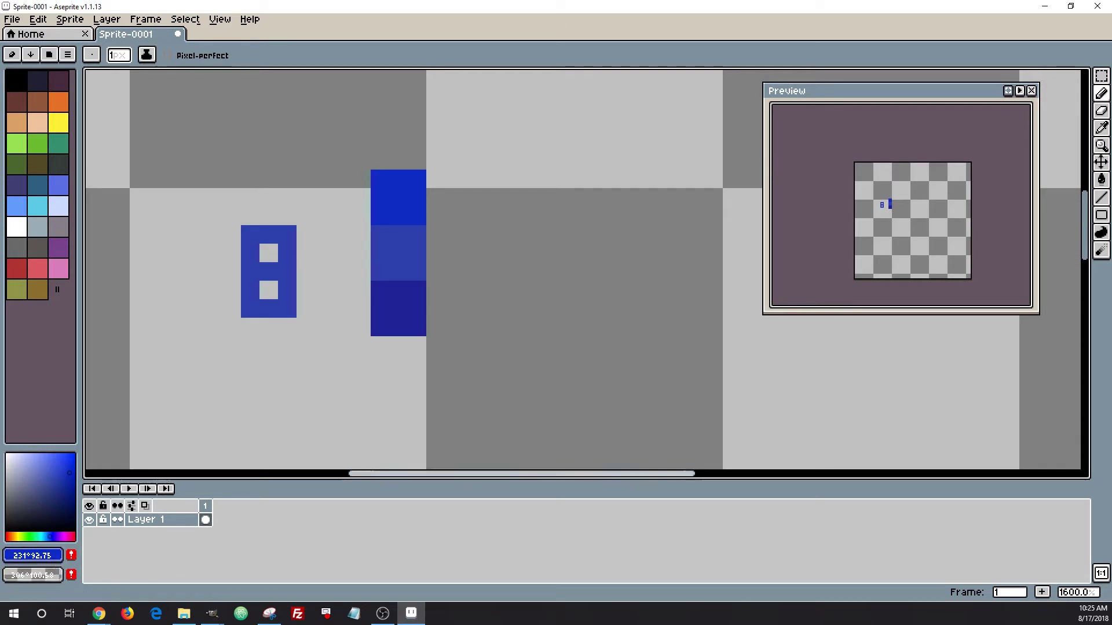
{"action": "left_click", "coordinate": [318, 419]}
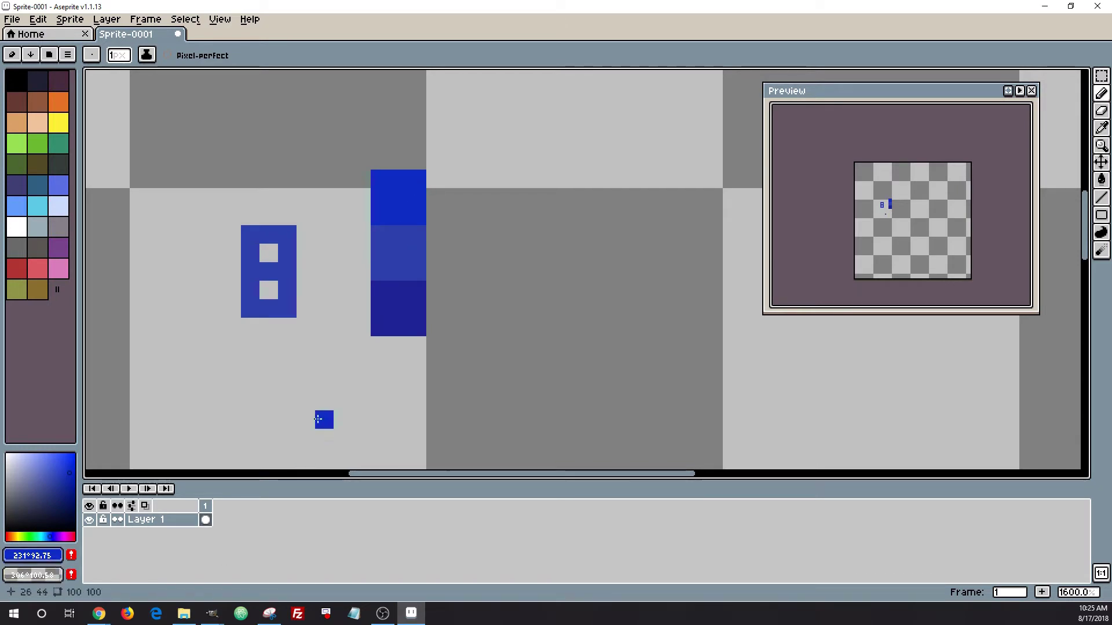
Change the highlight color to hue 223 and saturation 65, and repaint the swatch above the base with it.
{"action": "left_click", "coordinate": [57, 555]}
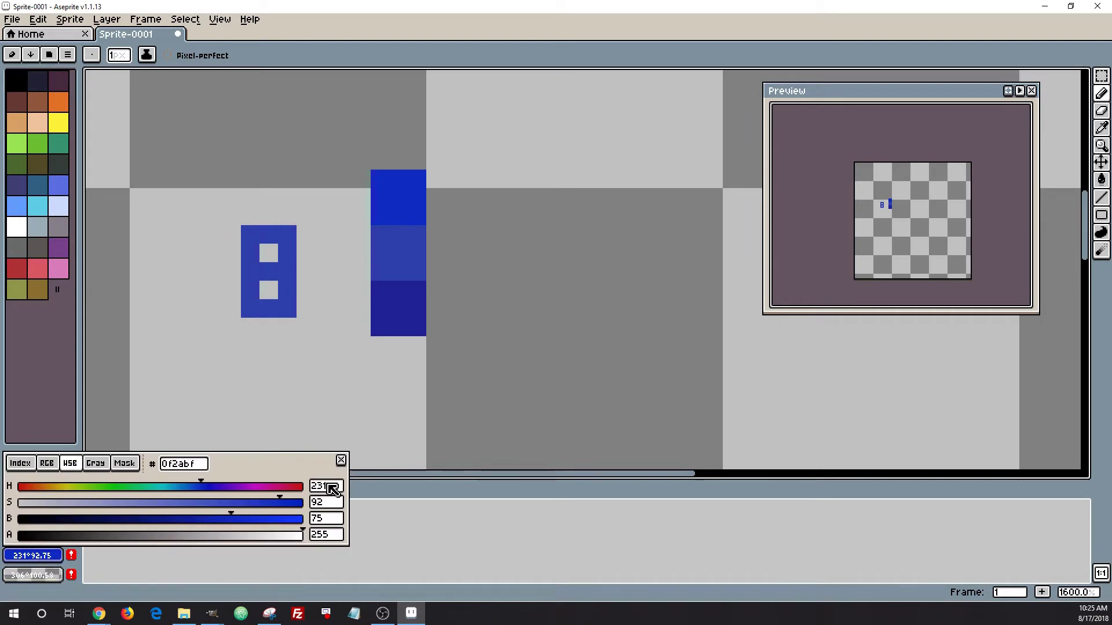
{"action": "left_click_drag", "start_coordinate": [283, 503], "coordinate": [209, 502]}
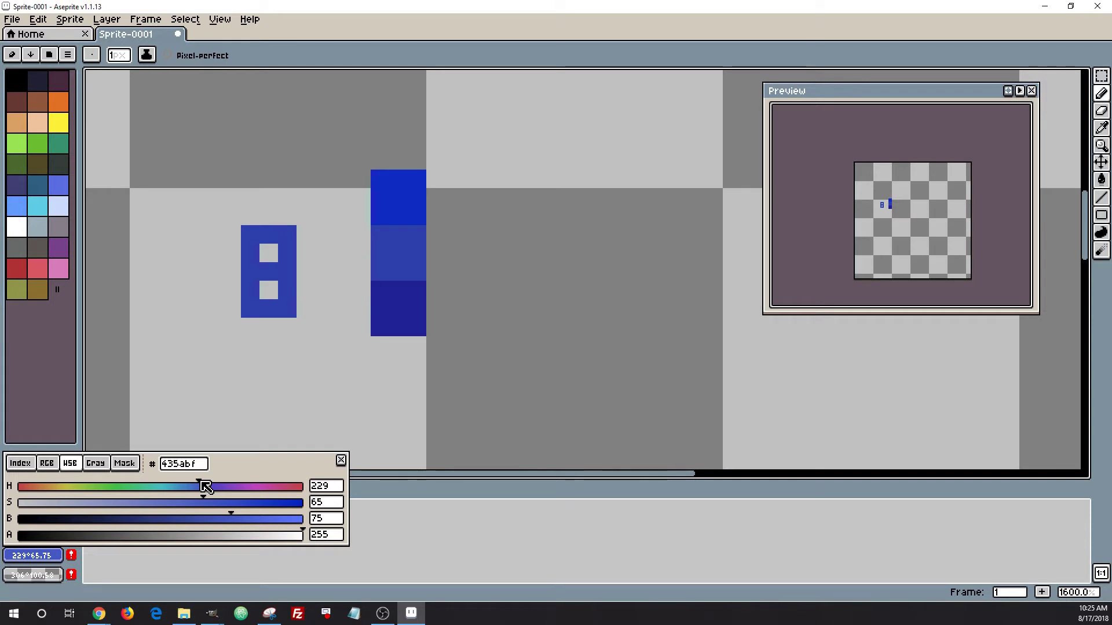
{"action": "left_click_drag", "start_coordinate": [205, 486], "coordinate": [202, 485]}
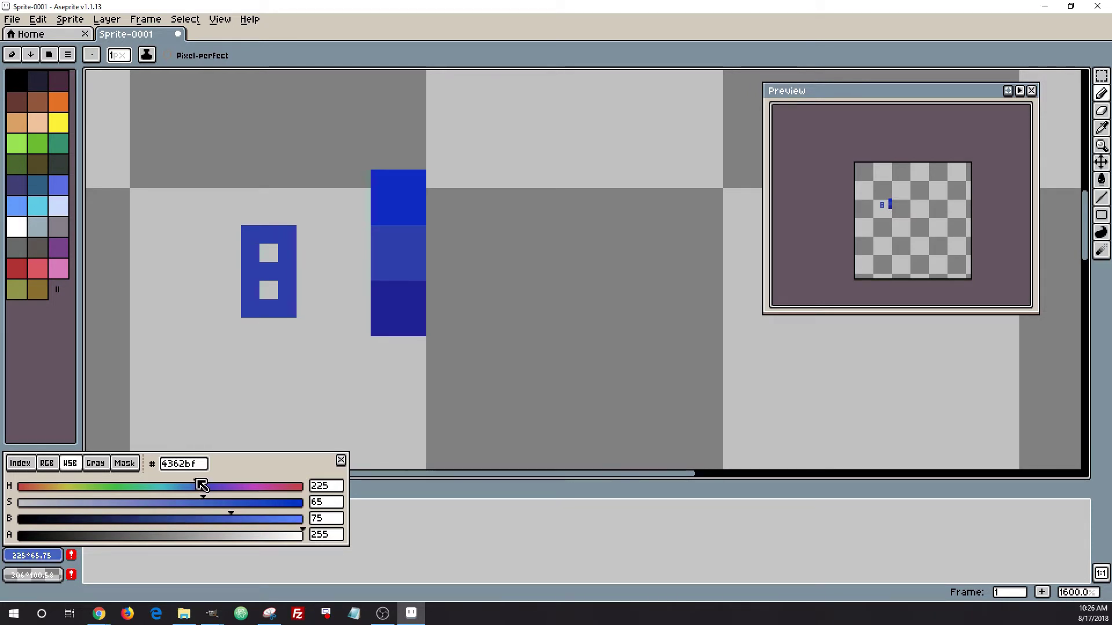
{"action": "mouse_move", "coordinate": [380, 177]}
{"action": "left_mouse_down"}
{"action": "mouse_move", "coordinate": [383, 209]}
{"action": "mouse_move", "coordinate": [417, 215]}
{"action": "mouse_move", "coordinate": [407, 186]}
{"action": "left_mouse_up"}
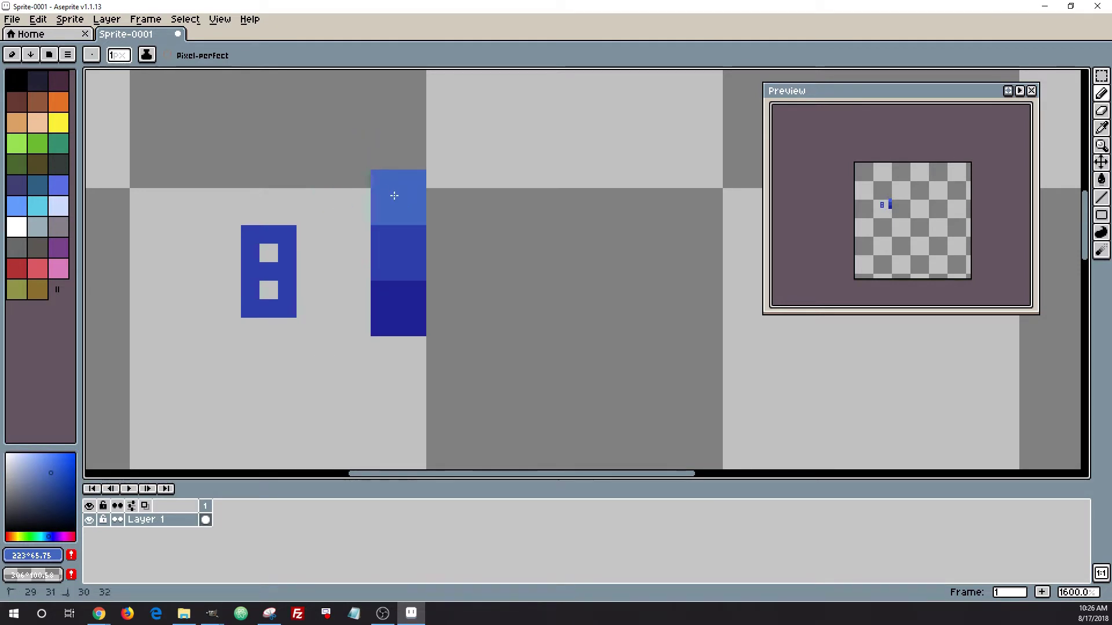
{"action": "scroll", "coordinate": [457, 380], "scroll_direction": "down", "scroll_amount": 2}
{"action": "scroll", "coordinate": [460, 385], "scroll_direction": "down", "scroll_amount": 1}
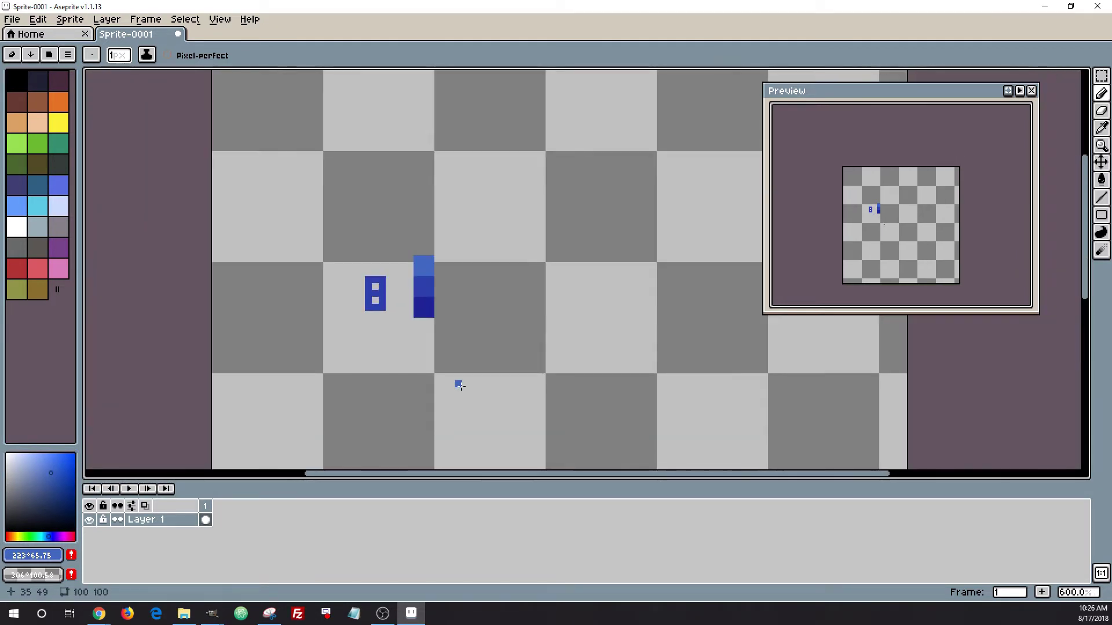
Sample the darkest swatch, set hue 246, saturation 88 and brightness 50, and paint a matching swatch beneath it.
{"action": "scroll", "coordinate": [459, 385], "scroll_direction": "up", "scroll_amount": 4}
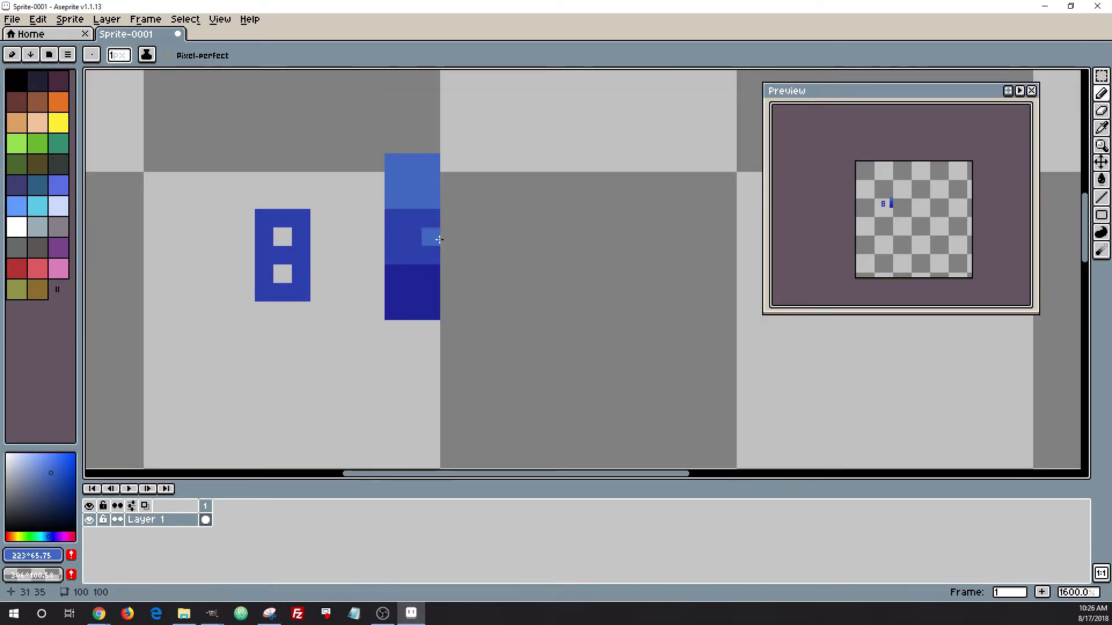
{"action": "left_click", "coordinate": [419, 301], "text": "alt"}
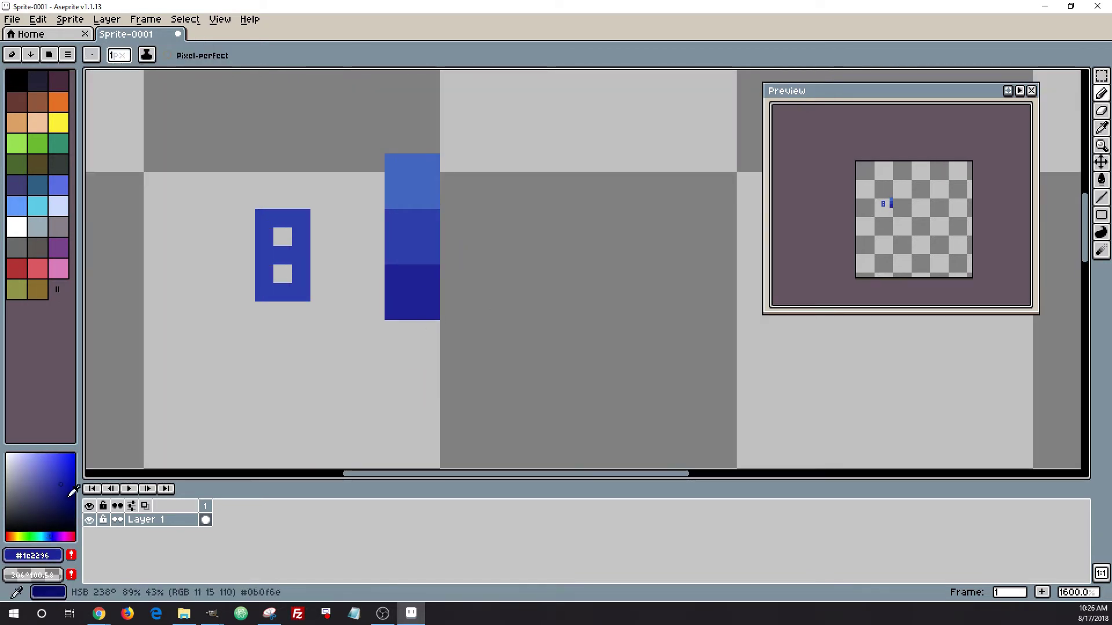
{"action": "left_click", "coordinate": [45, 558]}
{"action": "left_click", "coordinate": [45, 558]}
{"action": "left_click", "coordinate": [45, 557]}
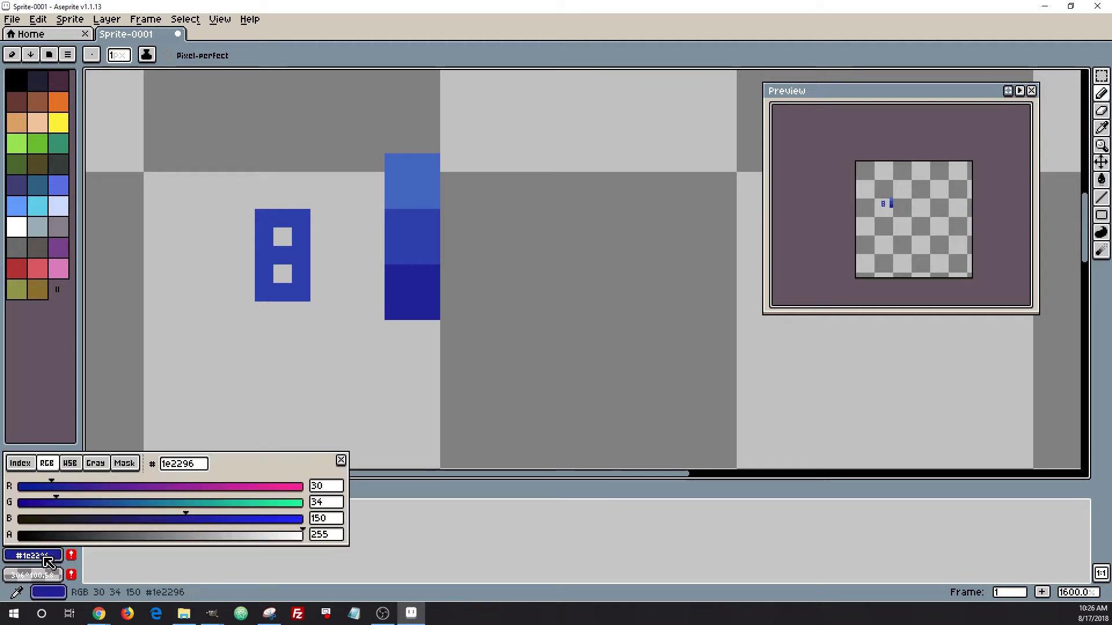
{"action": "left_click", "coordinate": [78, 464]}
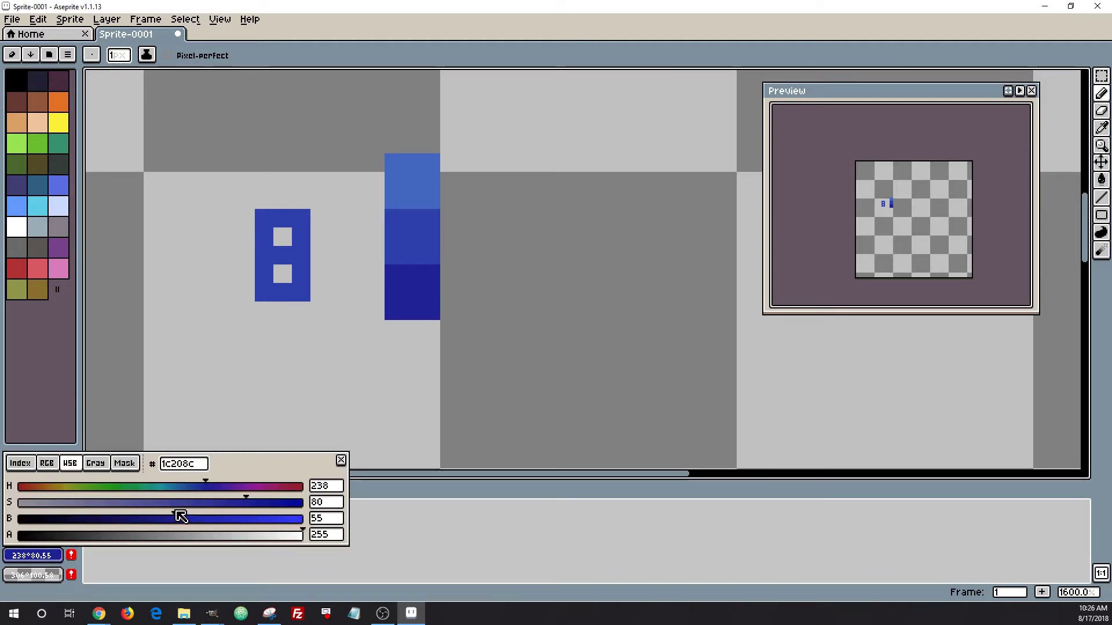
{"action": "left_click_drag", "start_coordinate": [177, 516], "coordinate": [166, 515]}
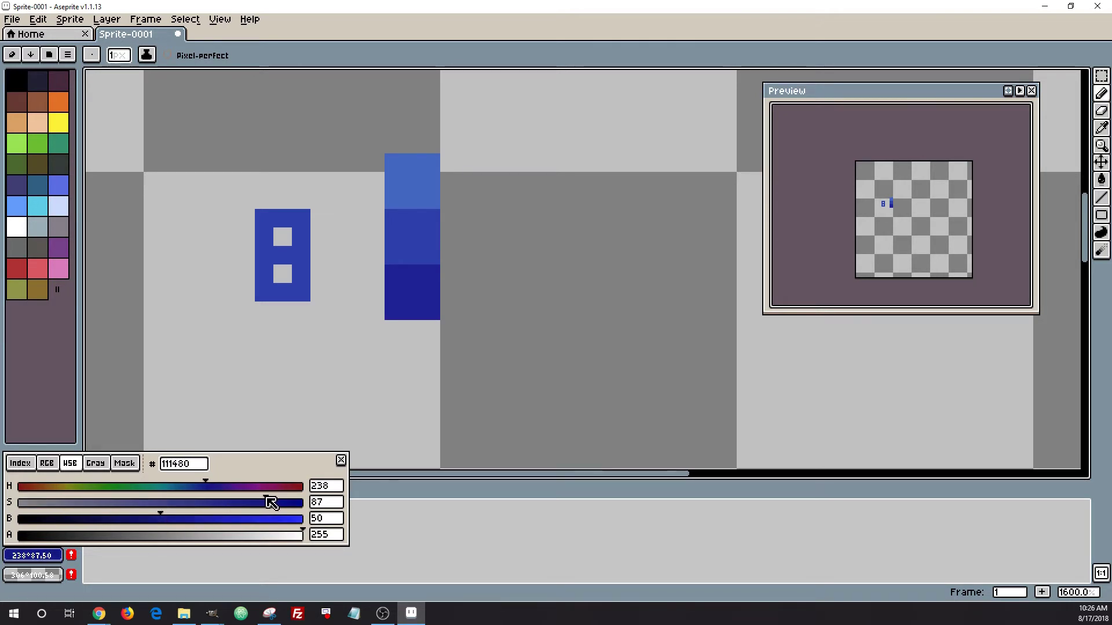
{"action": "left_click_drag", "start_coordinate": [271, 503], "coordinate": [273, 503]}
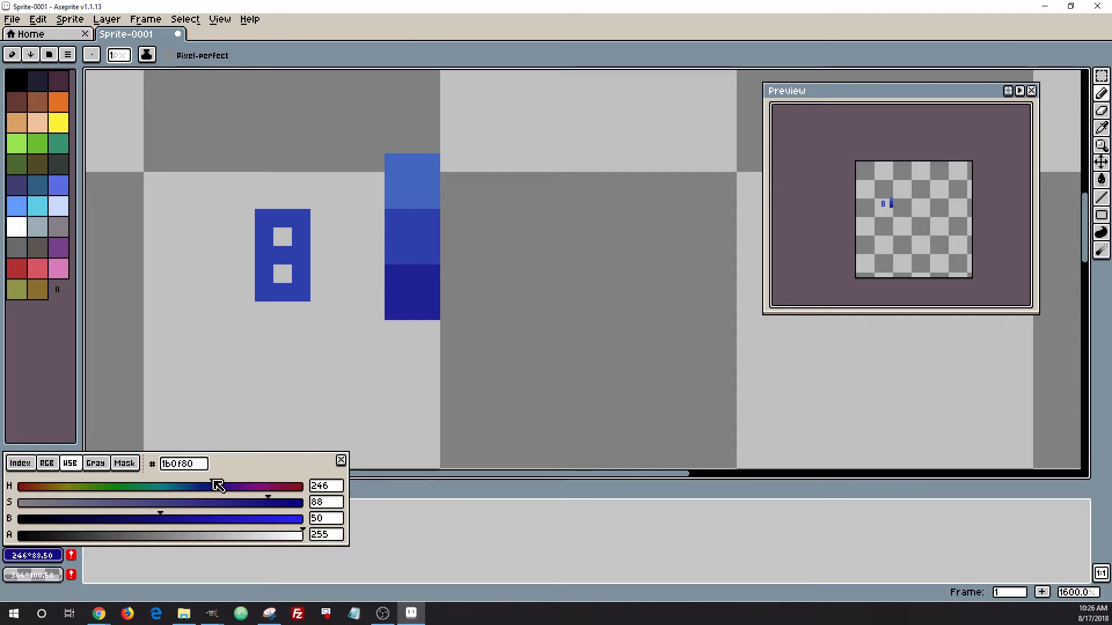
{"action": "left_click", "coordinate": [375, 216]}
{"action": "left_click", "coordinate": [400, 325]}
{"action": "mouse_move", "coordinate": [401, 320]}
{"action": "left_mouse_down"}
{"action": "mouse_move", "coordinate": [394, 348]}
{"action": "mouse_move", "coordinate": [429, 348]}
{"action": "mouse_move", "coordinate": [414, 351]}
{"action": "left_mouse_up"}
Sample the lightest blue and draw the diamond-shaped top face of a cube to the right of the swatches with the Line tool.
{"action": "scroll", "coordinate": [449, 282], "scroll_direction": "down", "scroll_amount": 4}
{"action": "left_click", "coordinate": [438, 253], "text": "alt"}
{"action": "scroll", "coordinate": [522, 259], "scroll_direction": "up", "scroll_amount": 4}
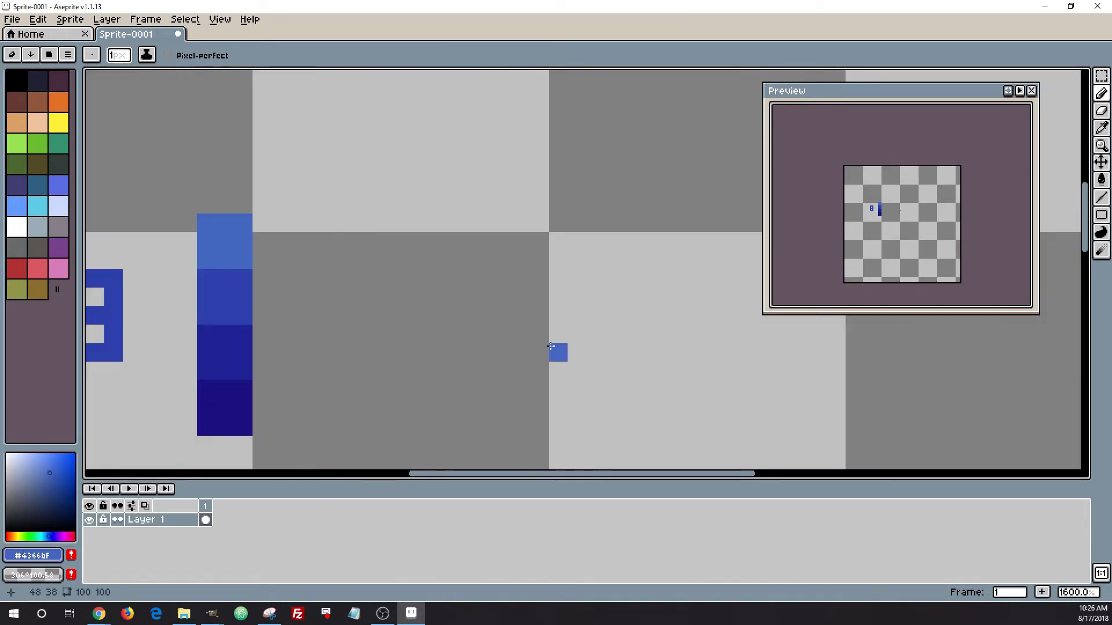
{"action": "key", "text": "l"}
{"action": "mouse_move", "coordinate": [428, 261]}
{"action": "left_mouse_down"}
{"action": "mouse_move", "coordinate": [541, 167]}
{"action": "mouse_move", "coordinate": [521, 167]}
{"action": "left_mouse_up"}
{"action": "left_click_drag", "start_coordinate": [522, 167], "coordinate": [614, 260]}
{"action": "left_click_drag", "start_coordinate": [614, 260], "coordinate": [528, 340]}
{"action": "left_click_drag", "start_coordinate": [431, 262], "coordinate": [522, 352]}
Complete the cube outline in the lightest blue with its vertical edges and the lower diagonal edges meeting at the bottom corner.
{"action": "scroll", "coordinate": [553, 293], "scroll_direction": "down", "scroll_amount": 2}
{"action": "scroll", "coordinate": [551, 367], "scroll_direction": "up", "scroll_amount": 2}
{"action": "mouse_move", "coordinate": [523, 279]}
{"action": "left_mouse_down"}
{"action": "mouse_move", "coordinate": [526, 387]}
{"action": "mouse_move", "coordinate": [621, 295]}
{"action": "left_mouse_up"}
{"action": "key", "text": "ctrl+z"}
{"action": "left_click_drag", "start_coordinate": [527, 384], "coordinate": [616, 299]}
{"action": "left_click_drag", "start_coordinate": [616, 298], "coordinate": [617, 188]}
{"action": "left_click_drag", "start_coordinate": [435, 190], "coordinate": [429, 336]}
{"action": "mouse_move", "coordinate": [523, 387]}
{"action": "left_mouse_down"}
{"action": "mouse_move", "coordinate": [430, 300]}
{"action": "mouse_move", "coordinate": [429, 315]}
{"action": "left_mouse_up"}
{"action": "key", "text": "e"}
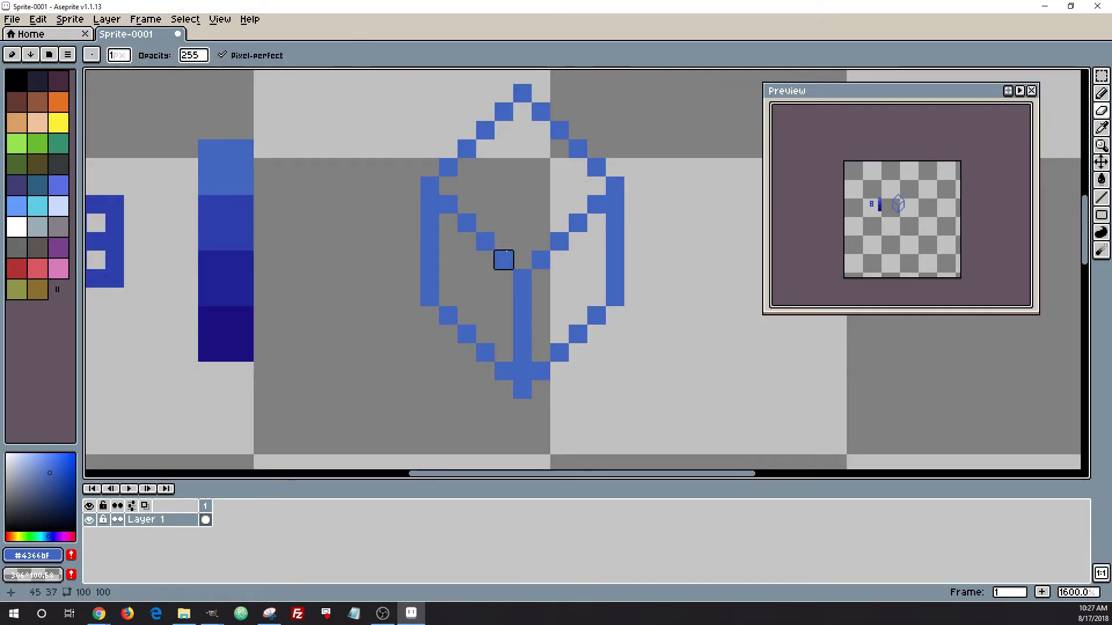
Fill the cube's top face with the base blue, the left face with #1e2296 and the right face with the darkest blue.
{"action": "key", "text": "g"}
{"action": "left_click", "coordinate": [227, 223], "text": "alt"}
{"action": "left_click", "coordinate": [510, 186]}
{"action": "left_click", "coordinate": [227, 278], "text": "alt"}
Redraw the outer side and bottom edges of the cube's right and left faces with the Line tool in each face's own fill color.
{"action": "key", "text": "l"}
{"action": "left_click_drag", "start_coordinate": [615, 207], "coordinate": [615, 298]}
{"action": "left_click_drag", "start_coordinate": [585, 332], "coordinate": [542, 371]}
{"action": "left_click", "coordinate": [503, 339], "text": "alt"}
{"action": "left_click_drag", "start_coordinate": [504, 371], "coordinate": [429, 297]}
{"action": "left_click_drag", "start_coordinate": [430, 295], "coordinate": [430, 208]}
{"action": "scroll", "coordinate": [382, 249], "scroll_direction": "down", "scroll_amount": 7}
{"action": "scroll", "coordinate": [378, 324], "scroll_direction": "up", "scroll_amount": 7}
{"action": "scroll", "coordinate": [394, 246], "scroll_direction": "down", "scroll_amount": 2}
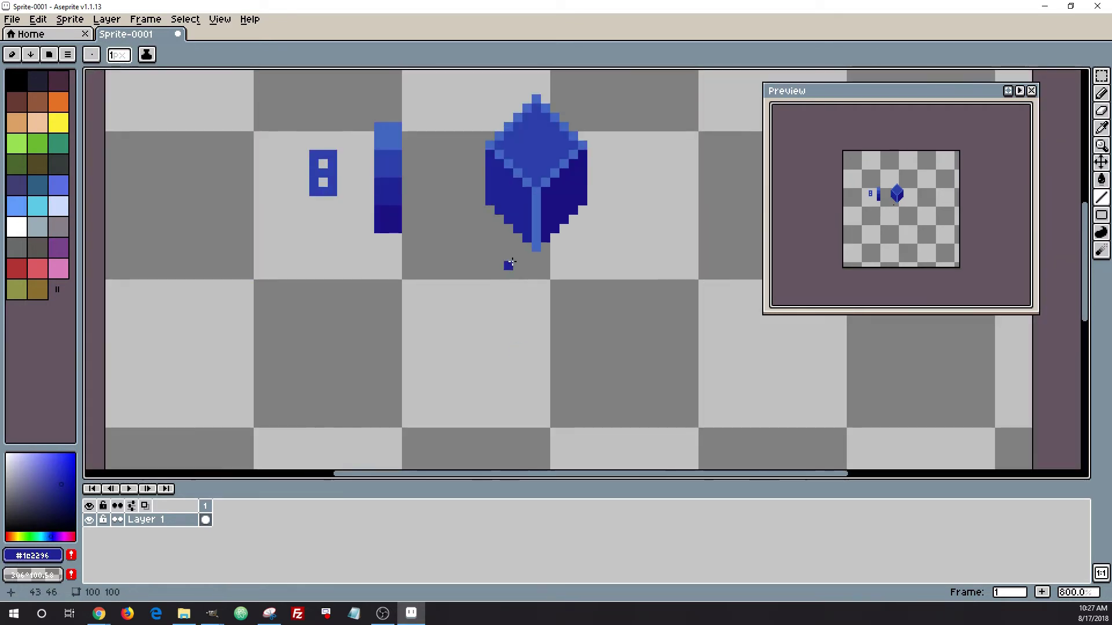
Sample the lightest blue from the ramp and paint a square swatch in it below the existing artwork with the Pencil.
{"action": "left_click", "coordinate": [381, 142], "text": "alt"}
{"action": "scroll", "coordinate": [382, 150], "scroll_direction": "down", "scroll_amount": 1}
{"action": "scroll", "coordinate": [414, 342], "scroll_direction": "up", "scroll_amount": 2}
{"action": "scroll", "coordinate": [371, 388], "scroll_direction": "down", "scroll_amount": 1}
{"action": "mouse_move", "coordinate": [361, 316]}
{"action": "left_mouse_down"}
{"action": "mouse_move", "coordinate": [362, 334]}
{"action": "mouse_move", "coordinate": [377, 332]}
{"action": "mouse_move", "coordinate": [370, 327]}
{"action": "left_mouse_up"}
{"action": "key", "text": "b"}
{"action": "left_click_drag", "start_coordinate": [359, 241], "coordinate": [371, 95]}
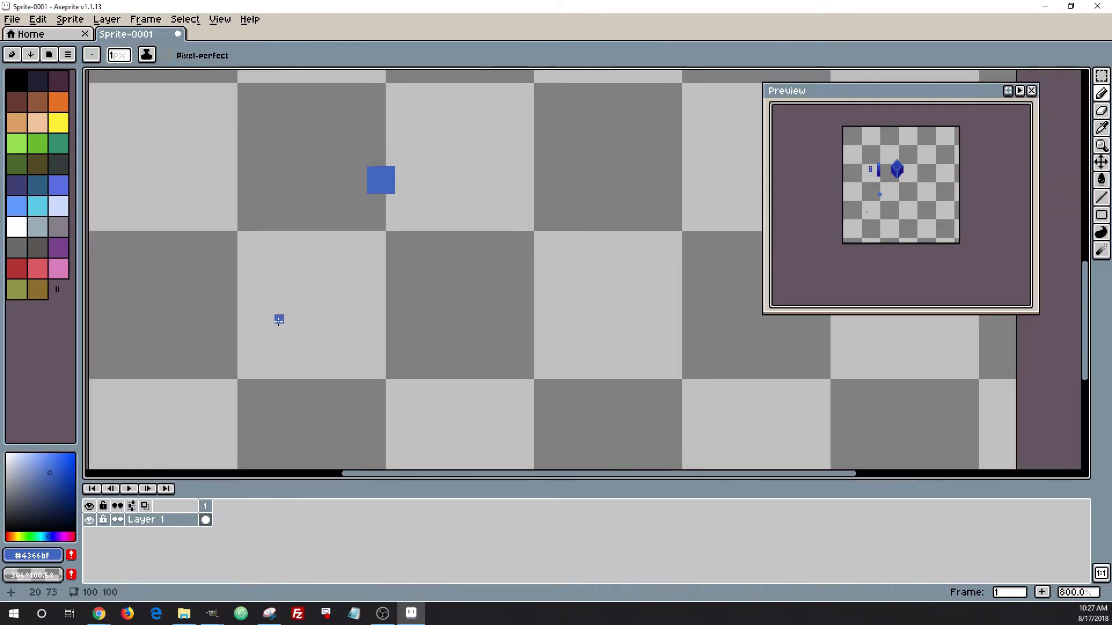
Letter "H 6" and an "S" beneath it to the left of the new swatch, and show the foreground color's HSB values.
{"action": "left_click", "coordinate": [53, 557]}
{"action": "mouse_move", "coordinate": [242, 199]}
{"action": "left_mouse_down"}
{"action": "mouse_move", "coordinate": [260, 223]}
{"action": "mouse_move", "coordinate": [307, 213]}
{"action": "mouse_move", "coordinate": [288, 186]}
{"action": "left_mouse_up"}
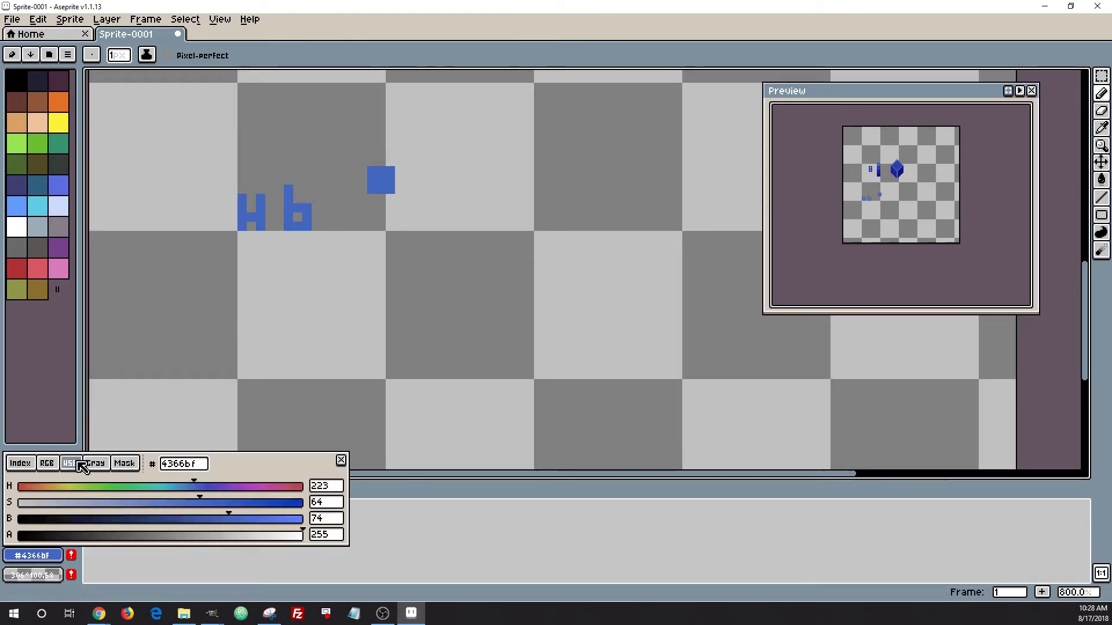
{"action": "mouse_move", "coordinate": [261, 253]}
{"action": "left_mouse_down"}
{"action": "mouse_move", "coordinate": [242, 267]}
{"action": "mouse_move", "coordinate": [260, 288]}
{"action": "mouse_move", "coordinate": [242, 291]}
{"action": "left_mouse_up"}
{"action": "left_click", "coordinate": [36, 556]}
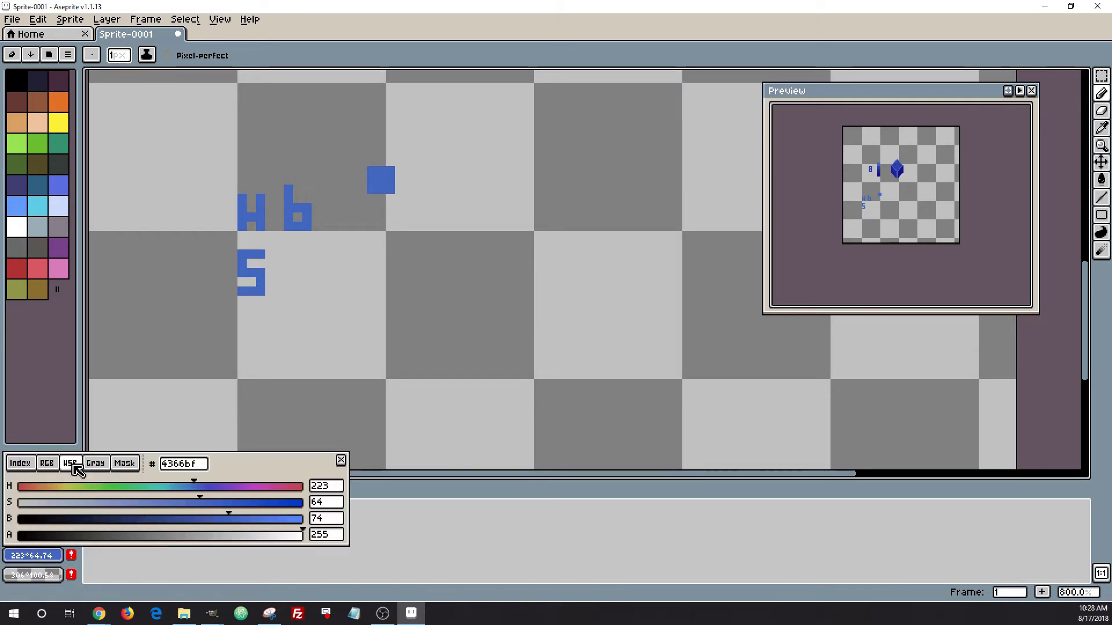
{"action": "left_click", "coordinate": [33, 558]}
{"action": "left_click", "coordinate": [34, 560]}
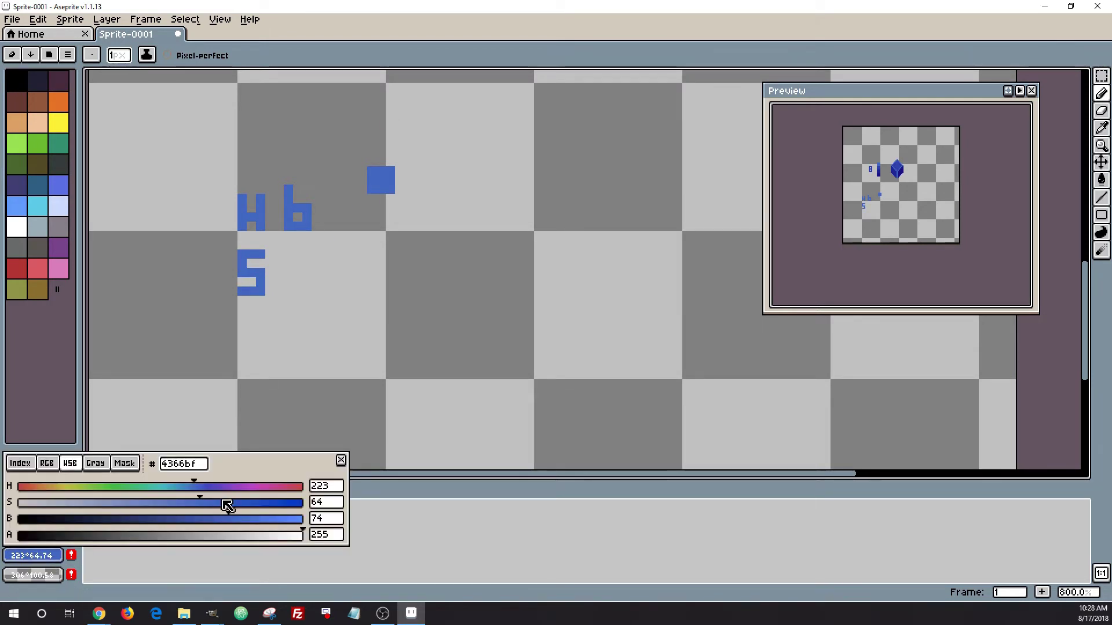
Complete the pixel lettering with a "4" beside the S and a "B 13" line beneath it.
{"action": "mouse_move", "coordinate": [288, 252]}
{"action": "left_mouse_down"}
{"action": "mouse_move", "coordinate": [312, 275]}
{"action": "mouse_move", "coordinate": [306, 295]}
{"action": "left_mouse_up"}
{"action": "mouse_move", "coordinate": [244, 349]}
{"action": "left_mouse_down"}
{"action": "mouse_move", "coordinate": [243, 317]}
{"action": "mouse_move", "coordinate": [244, 355]}
{"action": "left_mouse_up"}
{"action": "left_click_drag", "start_coordinate": [251, 319], "coordinate": [252, 356]}
{"action": "key", "text": "e"}
{"action": "left_click", "coordinate": [261, 319]}
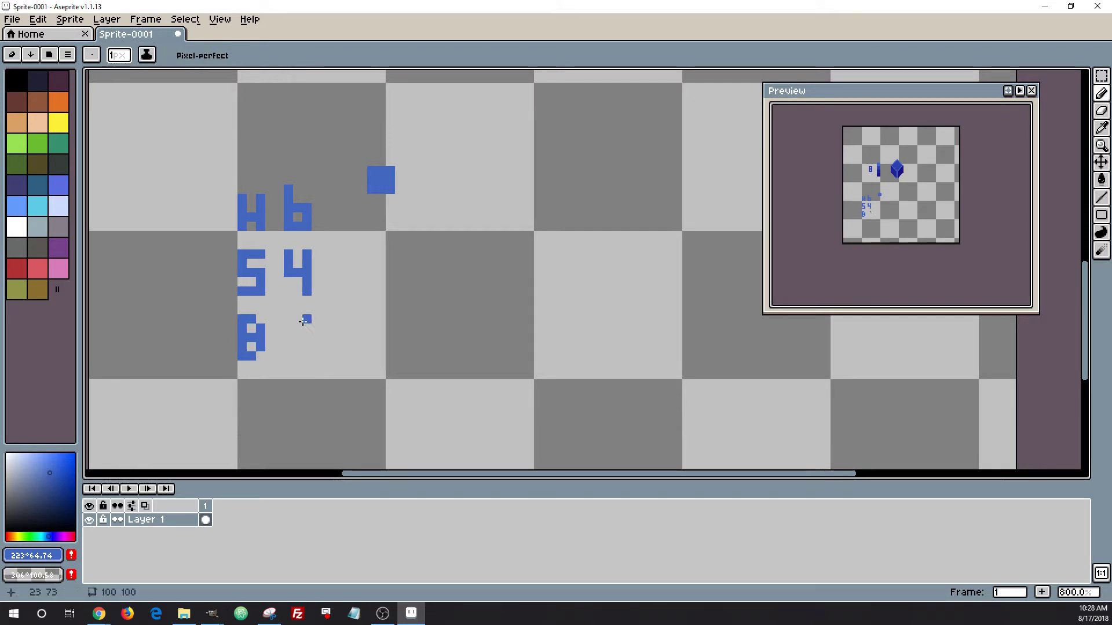
{"action": "left_click_drag", "start_coordinate": [288, 317], "coordinate": [288, 359]}
{"action": "left_click_drag", "start_coordinate": [307, 319], "coordinate": [307, 356]}
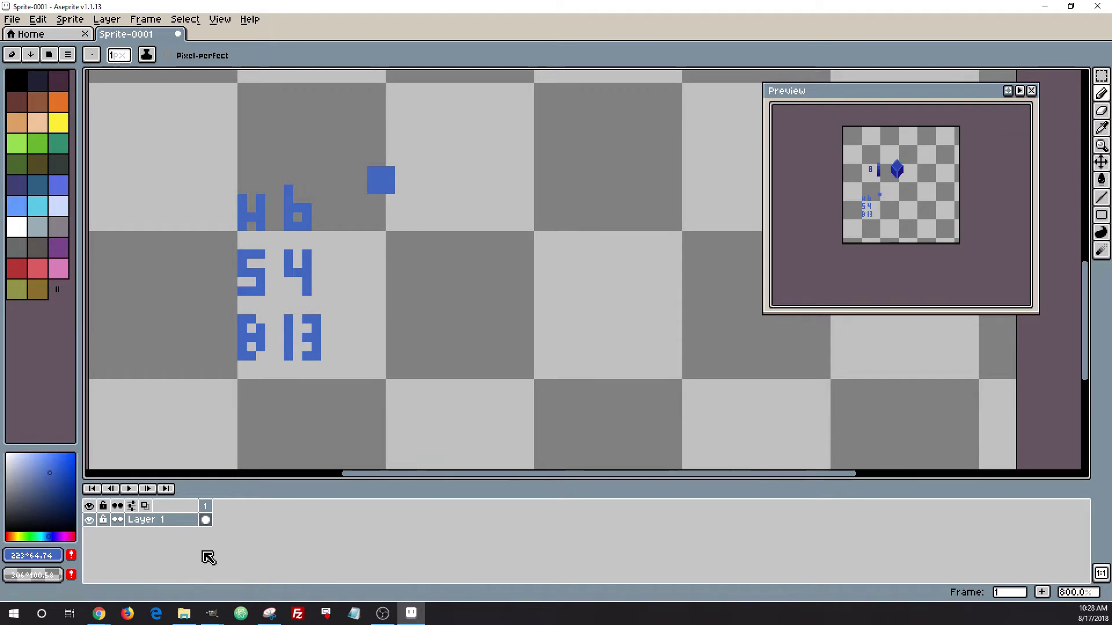
Set the foreground color to hue 229, saturation 68, brightness 61 and paint the second swatch directly below the first.
{"action": "left_click", "coordinate": [42, 555]}
{"action": "left_click", "coordinate": [32, 555]}
{"action": "left_click", "coordinate": [335, 487]}
{"action": "type", "text": "2"}
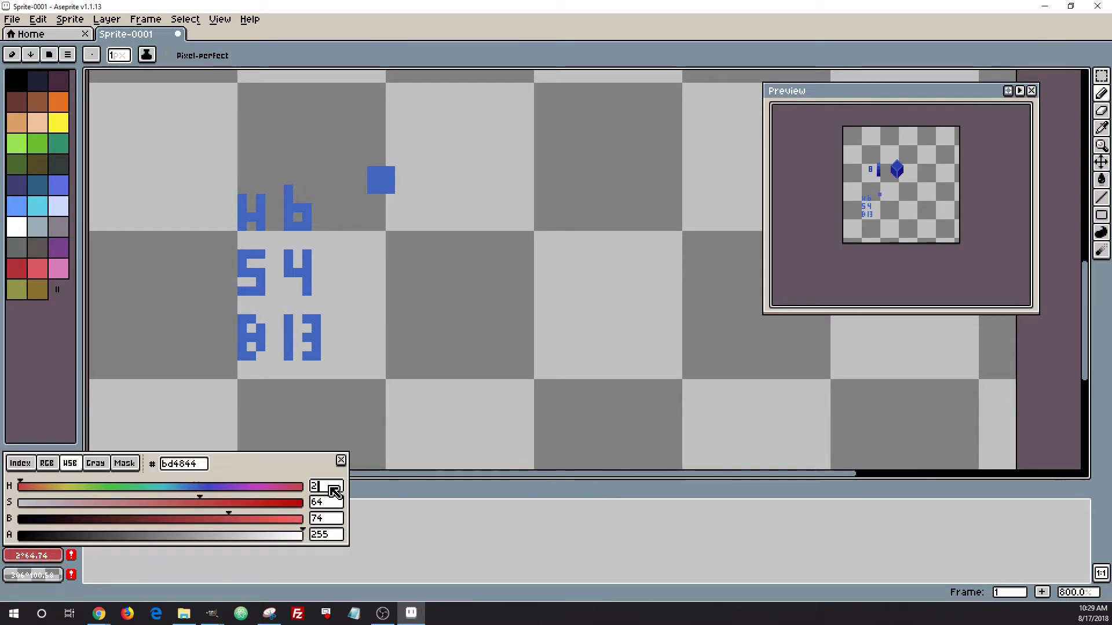
{"action": "type", "text": "29"}
{"action": "key", "text": "Tab"}
{"action": "type", "text": "68"}
{"action": "key", "text": "Tab"}
{"action": "type", "text": "61"}
{"action": "key", "text": "Return"}
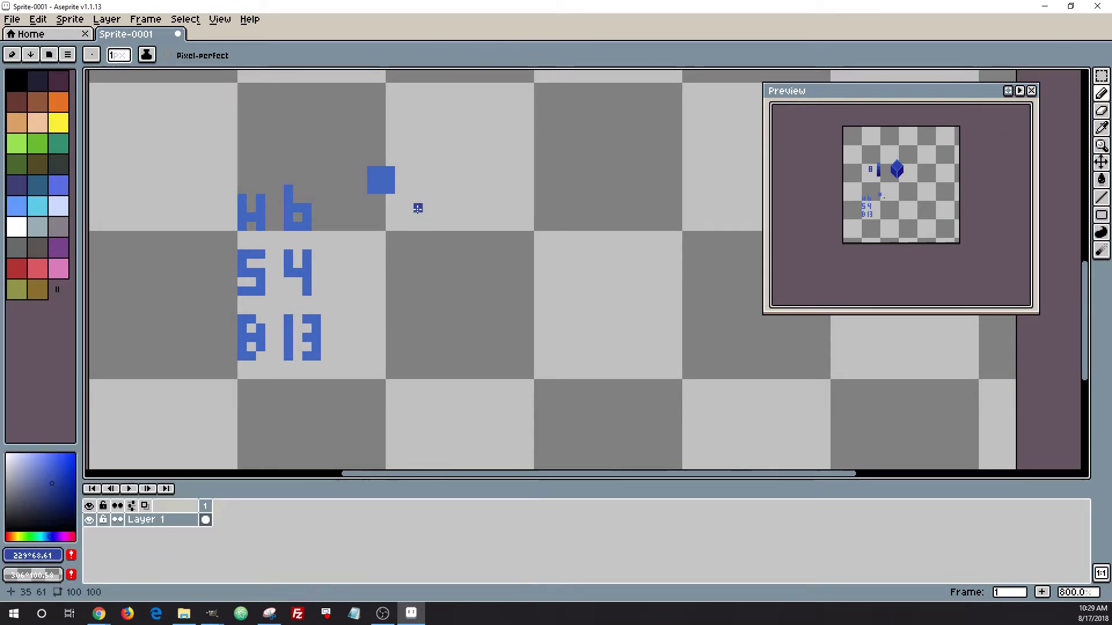
{"action": "mouse_move", "coordinate": [374, 200]}
{"action": "left_mouse_down"}
{"action": "mouse_move", "coordinate": [388, 215]}
{"action": "mouse_move", "coordinate": [388, 200]}
{"action": "left_mouse_up"}
Set the foreground color to hue 235, saturation 72, brightness 48 and paint the third swatch of the ramp.
{"action": "left_click", "coordinate": [35, 559]}
{"action": "left_click", "coordinate": [340, 490]}
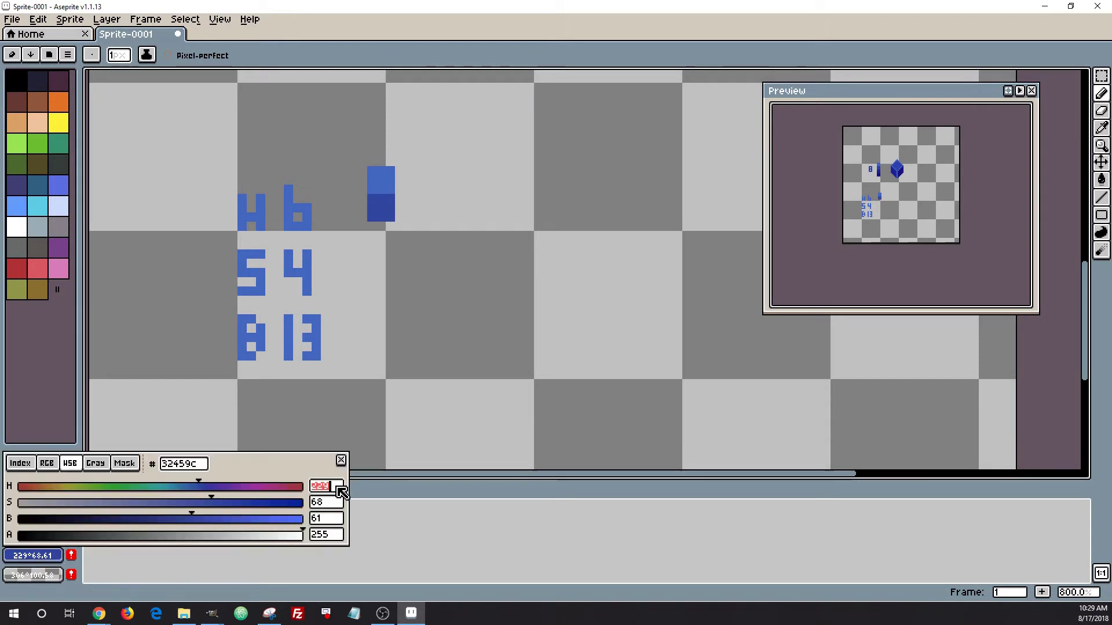
{"action": "type", "text": "235"}
{"action": "key", "text": "Tab"}
{"action": "type", "text": "72"}
{"action": "type", "text": "48"}
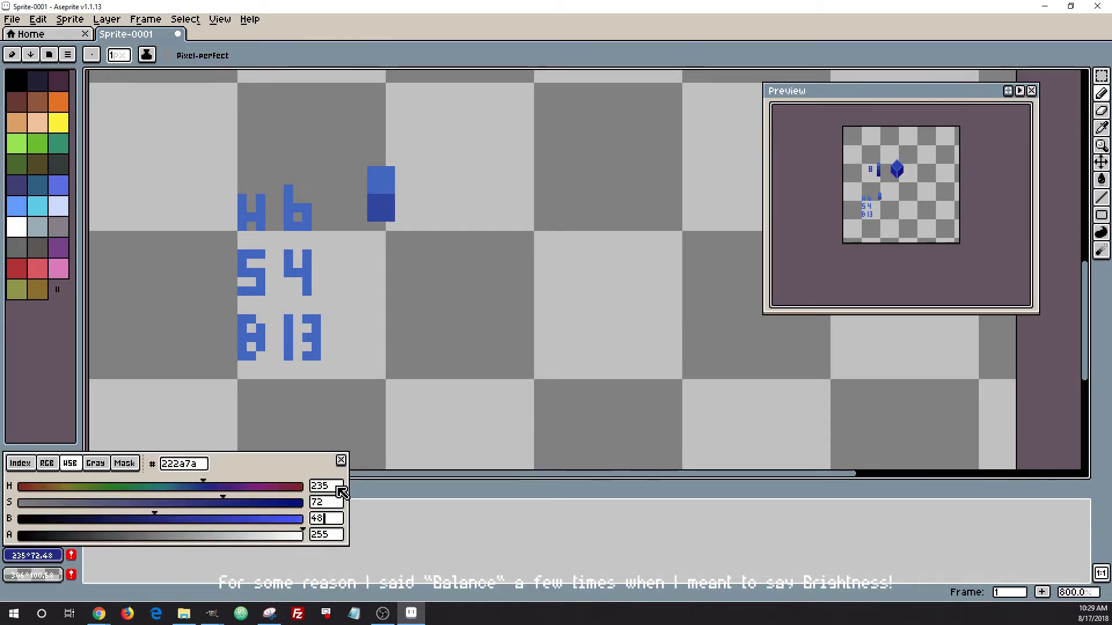
{"action": "left_click", "coordinate": [372, 235]}
Set the foreground color to hue 241, saturation 76, brightness 35 and paint the fourth, darkest swatch of the ramp.
{"action": "left_click", "coordinate": [32, 555]}
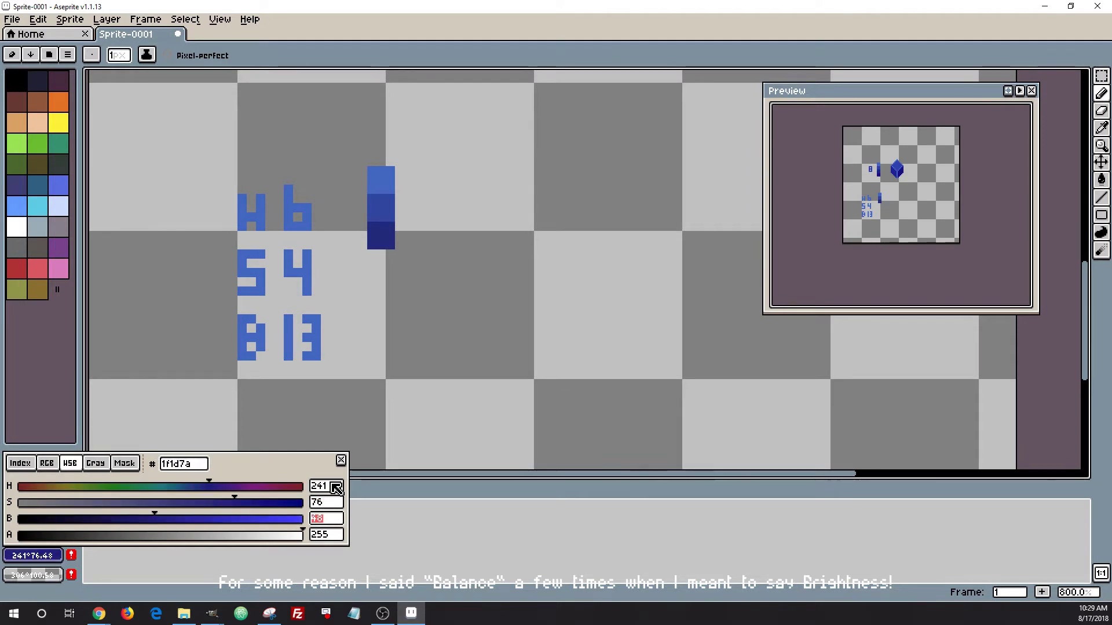
{"action": "type", "text": "35"}
{"action": "left_click", "coordinate": [399, 346]}
{"action": "scroll", "coordinate": [381, 255], "scroll_direction": "down", "scroll_amount": 2}
{"action": "left_click_drag", "start_coordinate": [389, 266], "coordinate": [374, 303]}
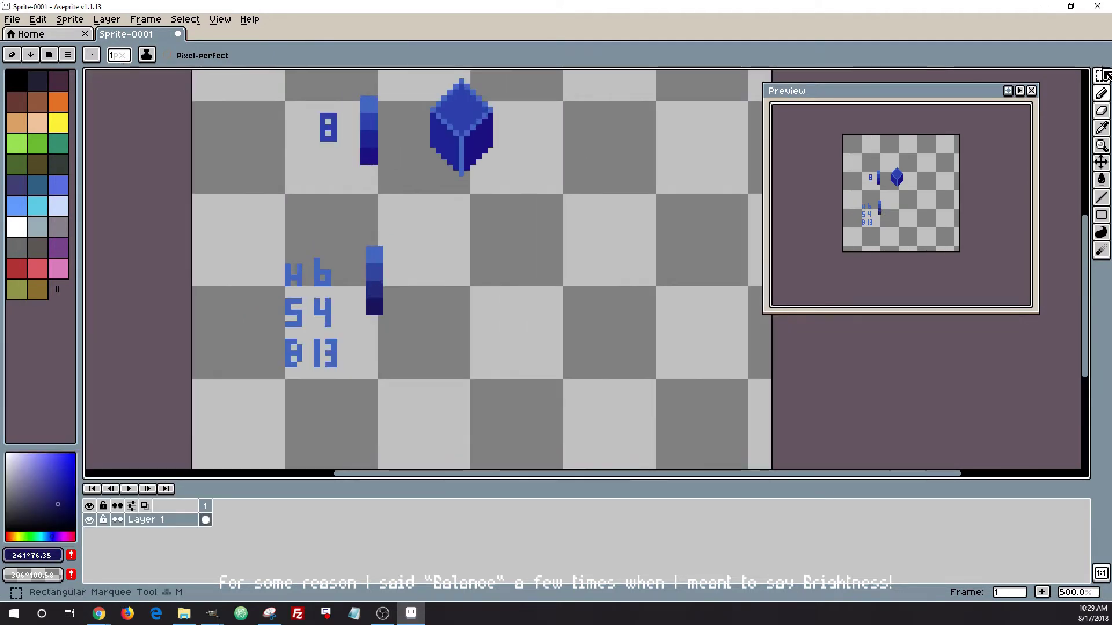
Copy the shaded cube with a rectangular marquee and place the duplicate beside the new ramp.
{"action": "left_click", "coordinate": [1101, 77]}
{"action": "left_click_drag", "start_coordinate": [421, 75], "coordinate": [502, 179]}
{"action": "key", "text": "ctrl+c"}
{"action": "key", "text": "ctrl+v"}
{"action": "left_click_drag", "start_coordinate": [466, 142], "coordinate": [459, 305]}
Fill the copied cube's top face with #32459c, its left face with the ramp's third blue and its right face with #171559.
{"action": "scroll", "coordinate": [455, 310], "scroll_direction": "up", "scroll_amount": 3}
{"action": "left_click", "coordinate": [262, 232], "text": "alt"}
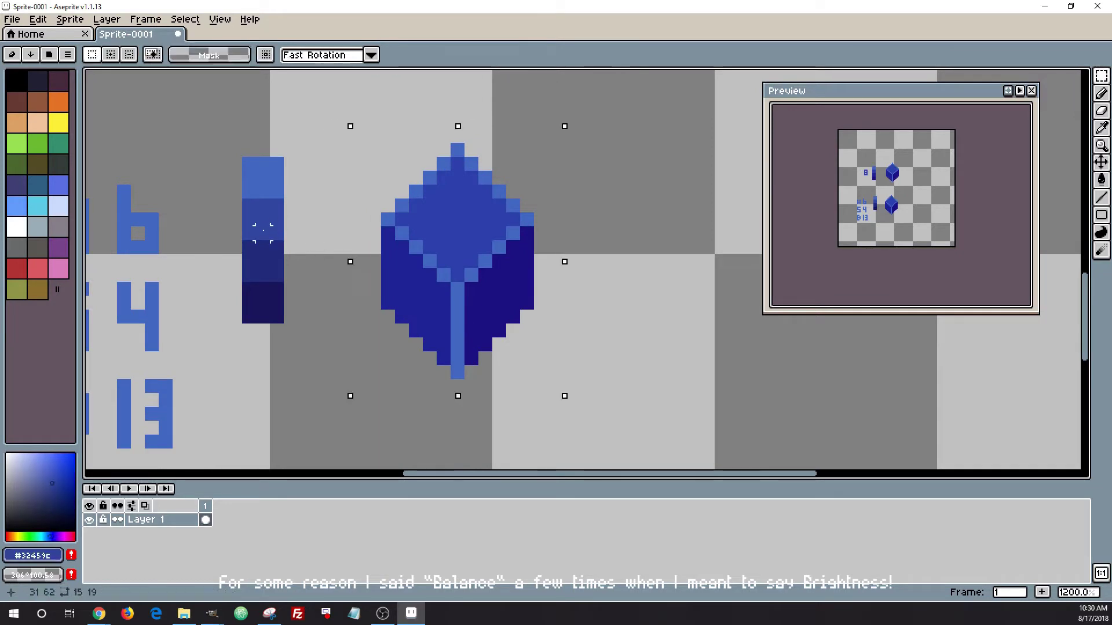
{"action": "key", "text": "g"}
{"action": "left_click", "coordinate": [449, 231]}
{"action": "left_click", "coordinate": [275, 268], "text": "alt"}
{"action": "left_click", "coordinate": [423, 295]}
{"action": "key", "text": "space"}
{"action": "left_click", "coordinate": [271, 294], "text": "alt"}
{"action": "key", "text": "g"}
{"action": "scroll", "coordinate": [241, 355], "scroll_direction": "down", "scroll_amount": 5}
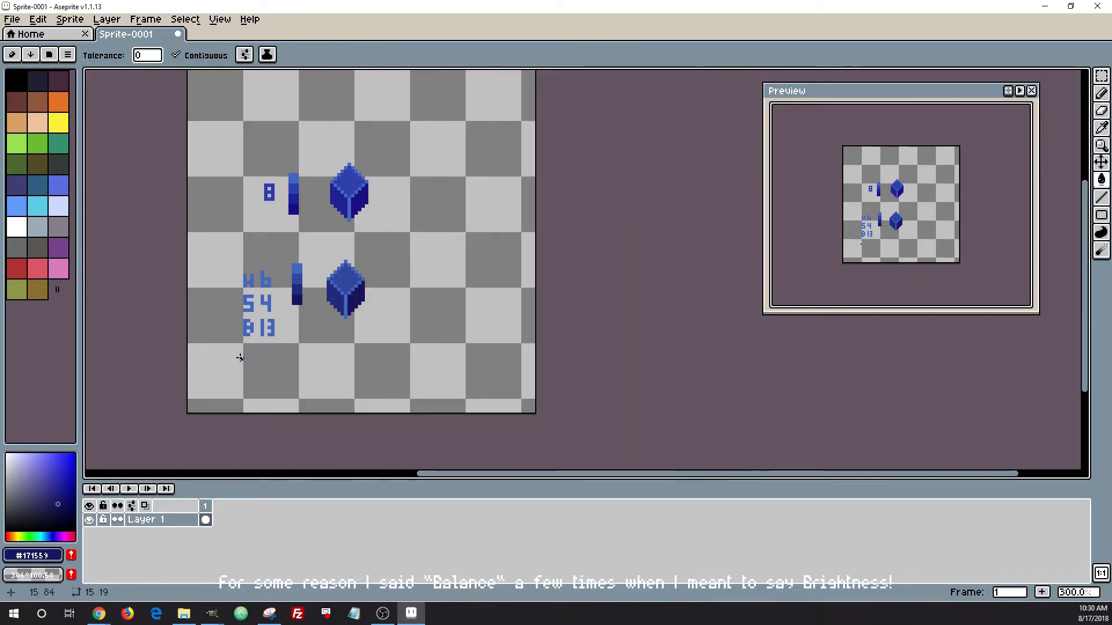
Move all the artwork on the layer toward the upper-left corner of the canvas with the Move tool.
{"action": "left_click", "coordinate": [1101, 162]}
{"action": "scroll", "coordinate": [415, 179], "scroll_direction": "down", "scroll_amount": 2}
{"action": "scroll", "coordinate": [376, 265], "scroll_direction": "up", "scroll_amount": 3}
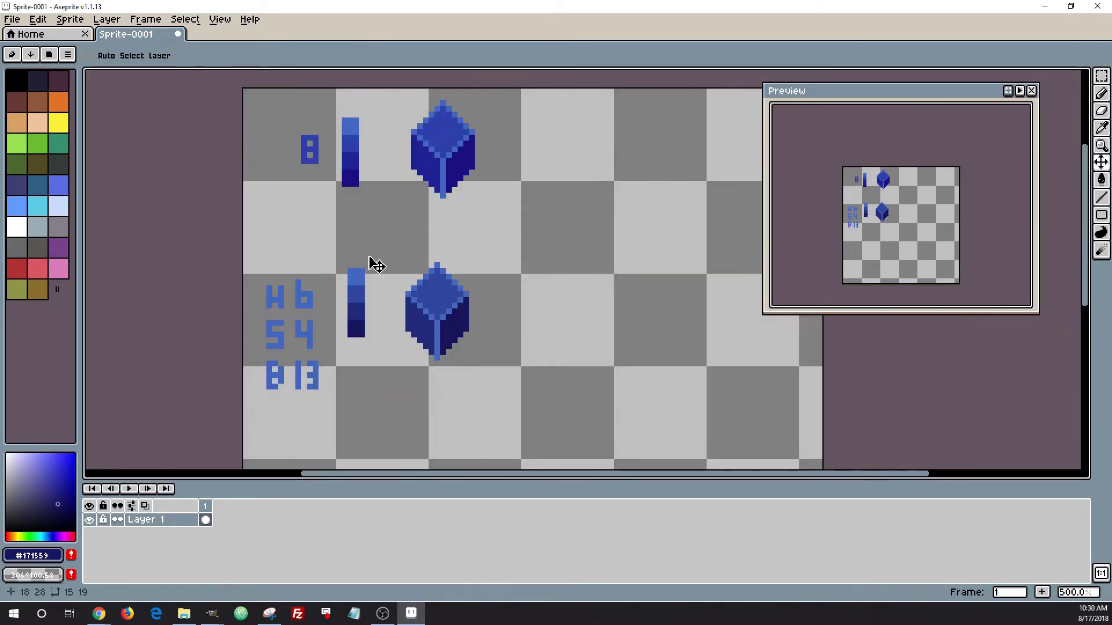
{"action": "scroll", "coordinate": [371, 354], "scroll_direction": "down", "scroll_amount": 1}
{"action": "scroll", "coordinate": [353, 434], "scroll_direction": "up", "scroll_amount": 2}
Select the H 6 / S 4 / B 13 label with its ramp and cube, and place a duplicate of the group below it.
{"action": "left_click", "coordinate": [1101, 76]}
{"action": "mouse_move", "coordinate": [245, 175]}
{"action": "left_mouse_down"}
{"action": "mouse_move", "coordinate": [543, 440]}
{"action": "mouse_move", "coordinate": [531, 391]}
{"action": "left_mouse_up"}
{"action": "scroll", "coordinate": [519, 373], "scroll_direction": "down", "scroll_amount": 2}
{"action": "left_click_drag", "start_coordinate": [470, 312], "coordinate": [435, 415]}
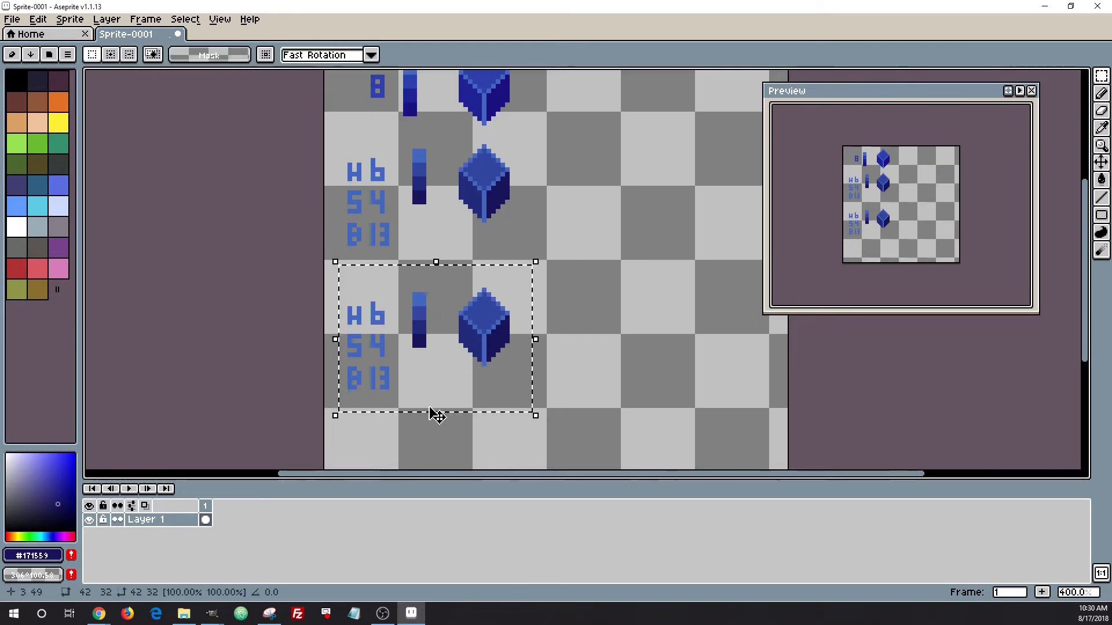
{"action": "scroll", "coordinate": [310, 437], "scroll_direction": "up", "scroll_amount": 2}
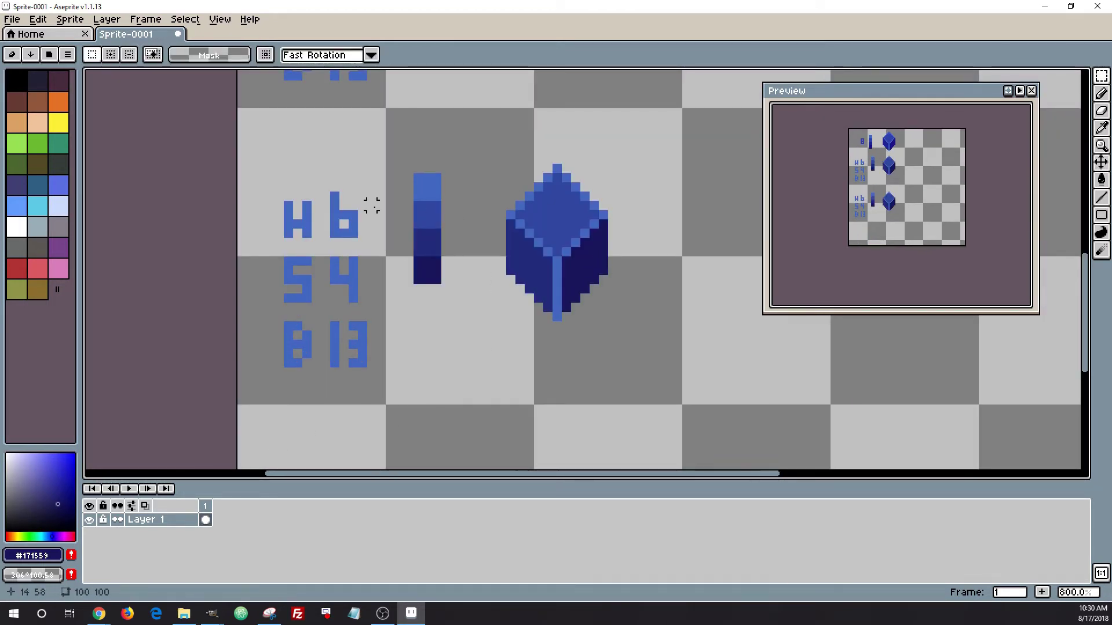
Erase the 4 beside the S in the duplicated label and redraw it in the lightest blue, #4366bf.
{"action": "key", "text": "e"}
{"action": "left_click", "coordinate": [353, 261], "text": "alt"}
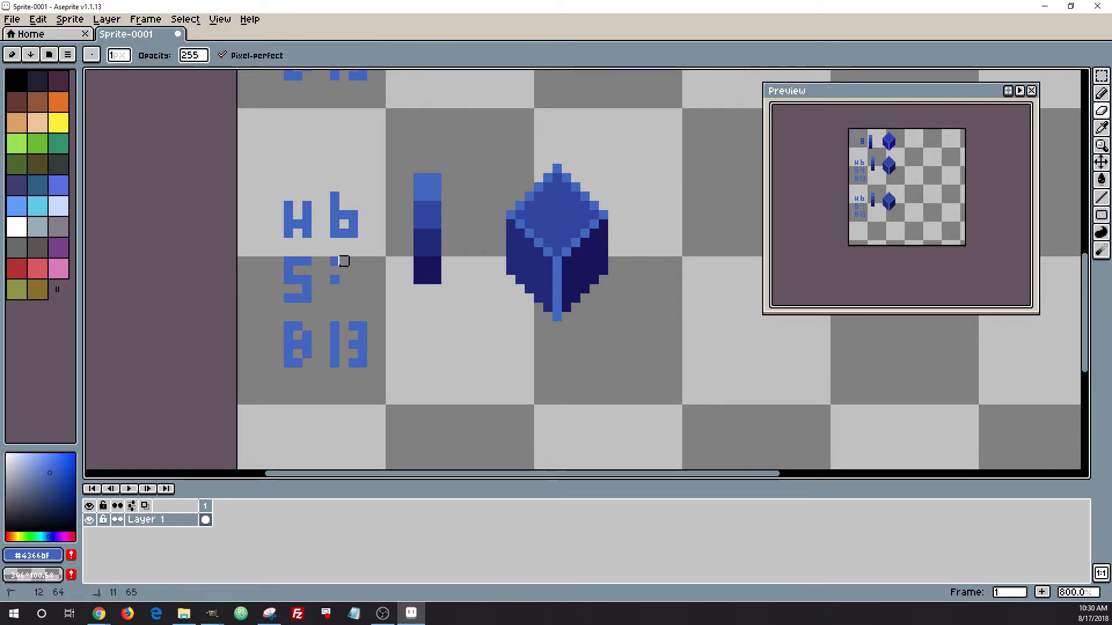
{"action": "key", "text": "b"}
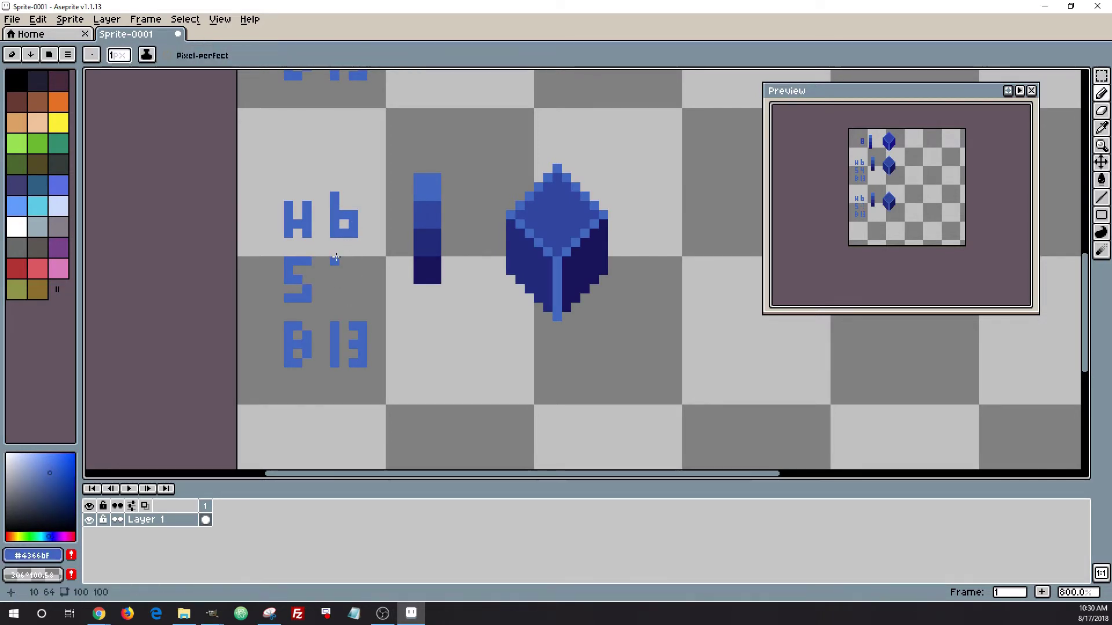
{"action": "left_click_drag", "start_coordinate": [333, 259], "coordinate": [355, 282]}
{"action": "left_click_drag", "start_coordinate": [353, 259], "coordinate": [354, 301]}
Replace the 6 beside the H in the duplicated label with a pixel-lettered 12.
{"action": "key", "text": "e"}
{"action": "mouse_move", "coordinate": [334, 194]}
{"action": "left_mouse_down"}
{"action": "mouse_move", "coordinate": [336, 231]}
{"action": "mouse_move", "coordinate": [380, 239]}
{"action": "left_mouse_up"}
{"action": "key", "text": "b"}
{"action": "left_click", "coordinate": [335, 214]}
{"action": "key", "text": "ctrl+z"}
{"action": "key", "text": "ctrl+z"}
{"action": "scroll", "coordinate": [381, 298], "scroll_direction": "down", "scroll_amount": 3}
{"action": "scroll", "coordinate": [428, 283], "scroll_direction": "up", "scroll_amount": 3}
{"action": "key", "text": "e"}
{"action": "key", "text": "ctrl+z"}
{"action": "key", "text": "ctrl+z"}
{"action": "key", "text": "b"}
{"action": "key", "text": "ctrl+y"}
Set the foreground color to hue 235, saturation 68, brightness 61 and repaint the second swatch of the H 12 ramp.
{"action": "left_click", "coordinate": [33, 555]}
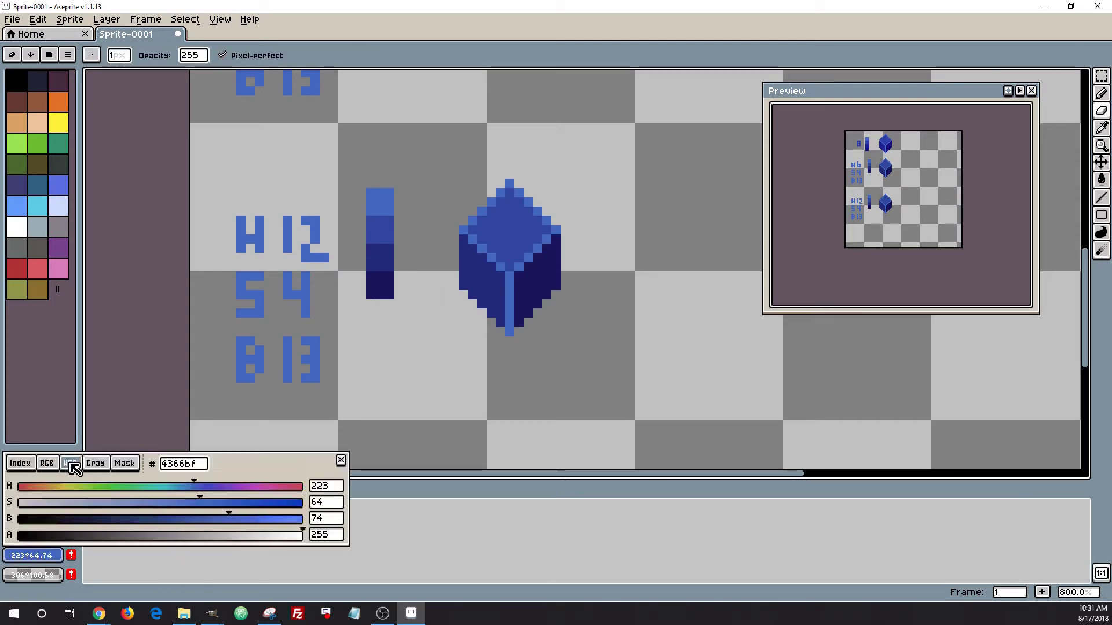
{"action": "left_click", "coordinate": [70, 463]}
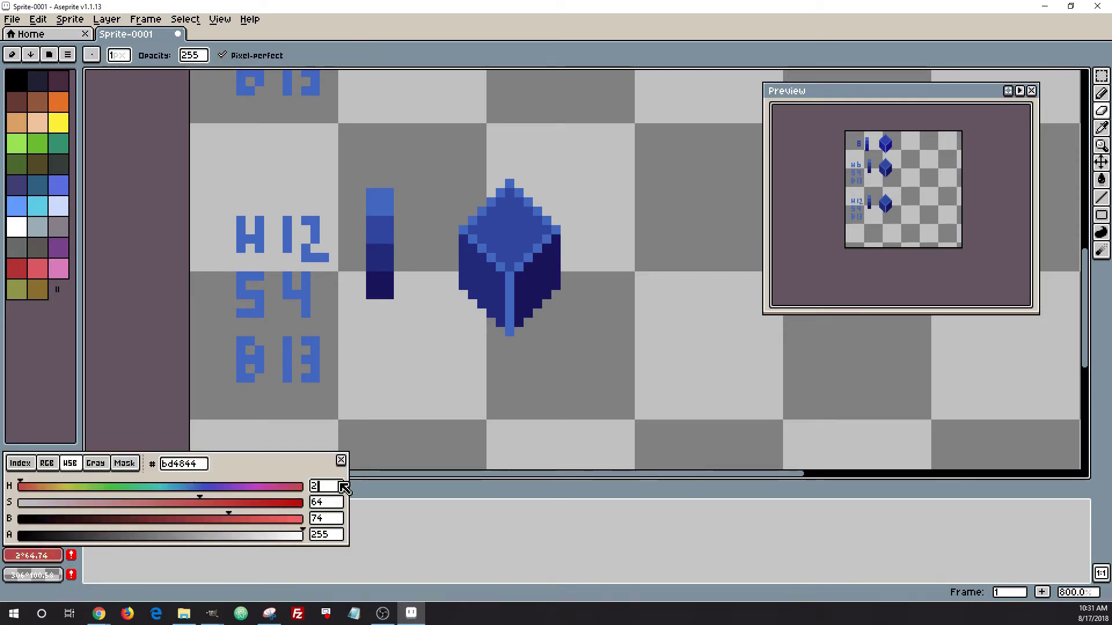
{"action": "type", "text": "35"}
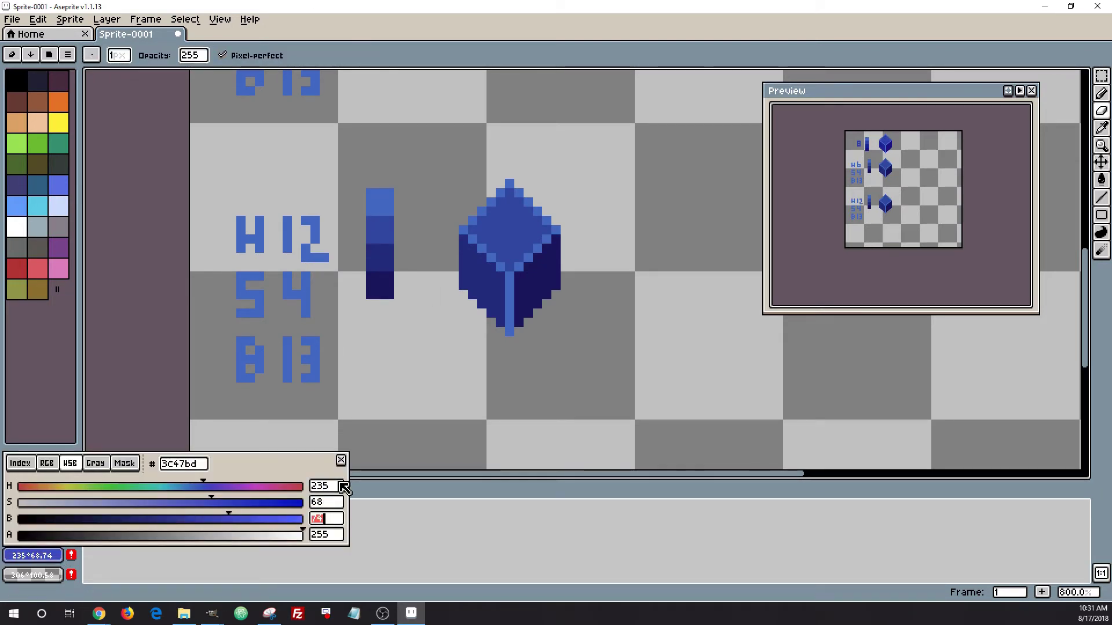
{"action": "type", "text": "61"}
{"action": "key", "text": "Return"}
{"action": "scroll", "coordinate": [375, 225], "scroll_direction": "up", "scroll_amount": 3}
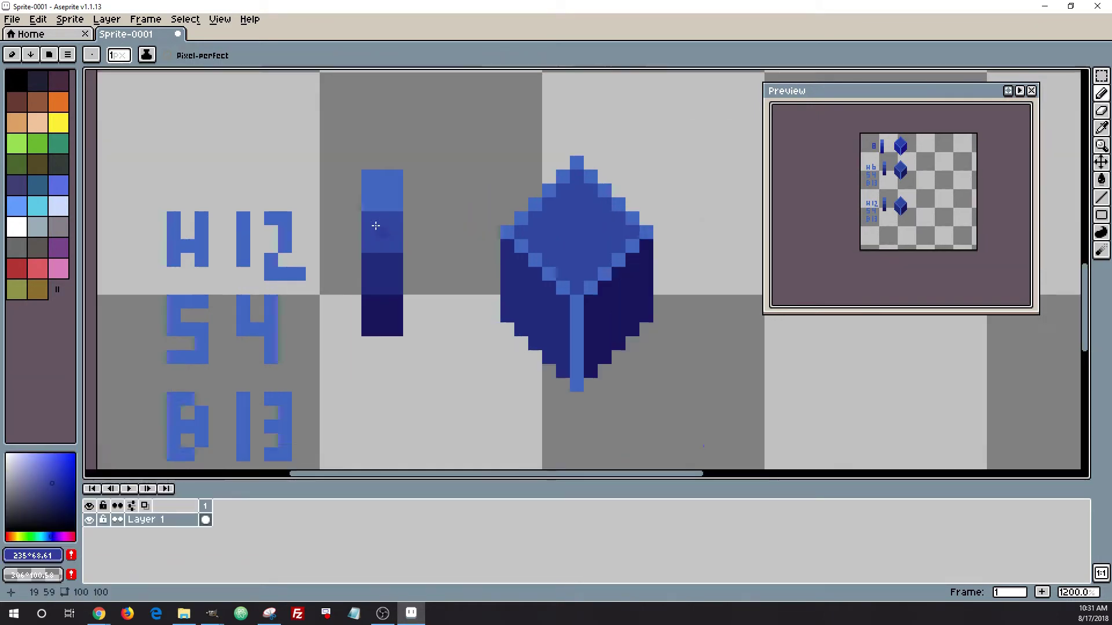
Set the foreground color to hue 247, saturation 72, brightness 48 and repaint the third swatch of the H 12 ramp.
{"action": "left_click", "coordinate": [45, 558]}
{"action": "left_click", "coordinate": [44, 559]}
{"action": "left_click", "coordinate": [45, 559]}
{"action": "double_click", "coordinate": [327, 486]}
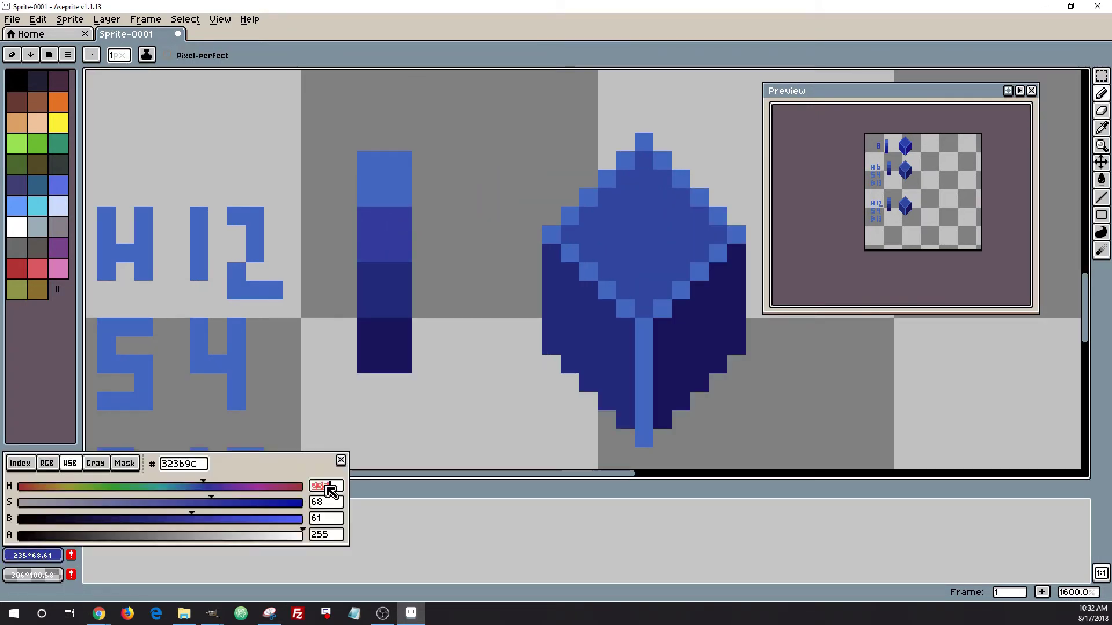
{"action": "type", "text": "247"}
{"action": "key", "text": "Tab"}
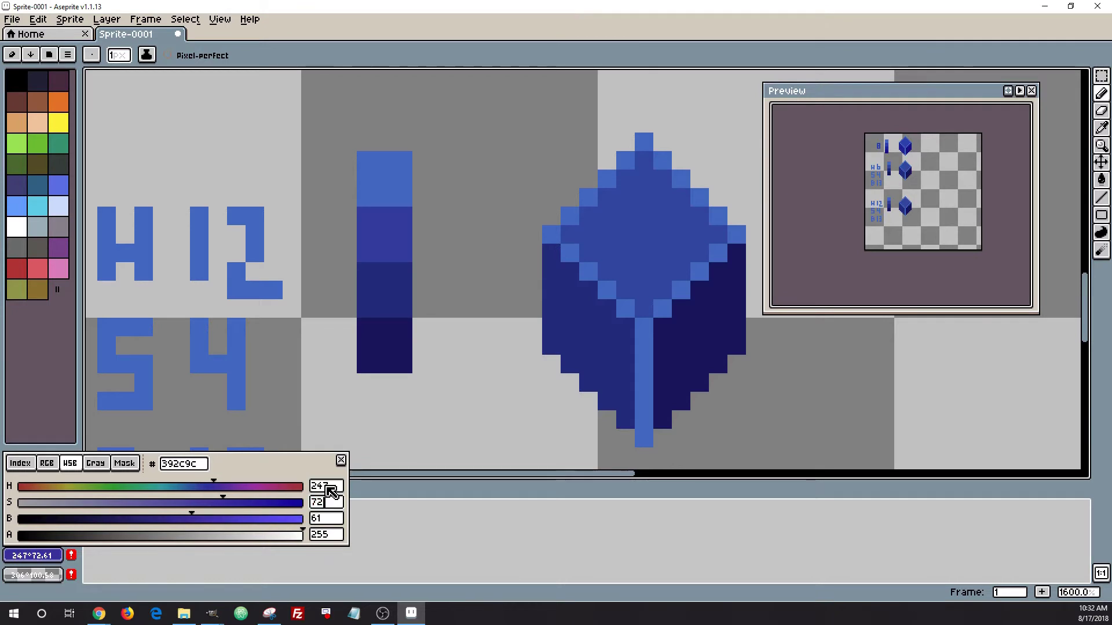
{"action": "key", "text": "Return"}
{"action": "scroll", "coordinate": [285, 402], "scroll_direction": "down", "scroll_amount": 3}
{"action": "left_click", "coordinate": [32, 556]}
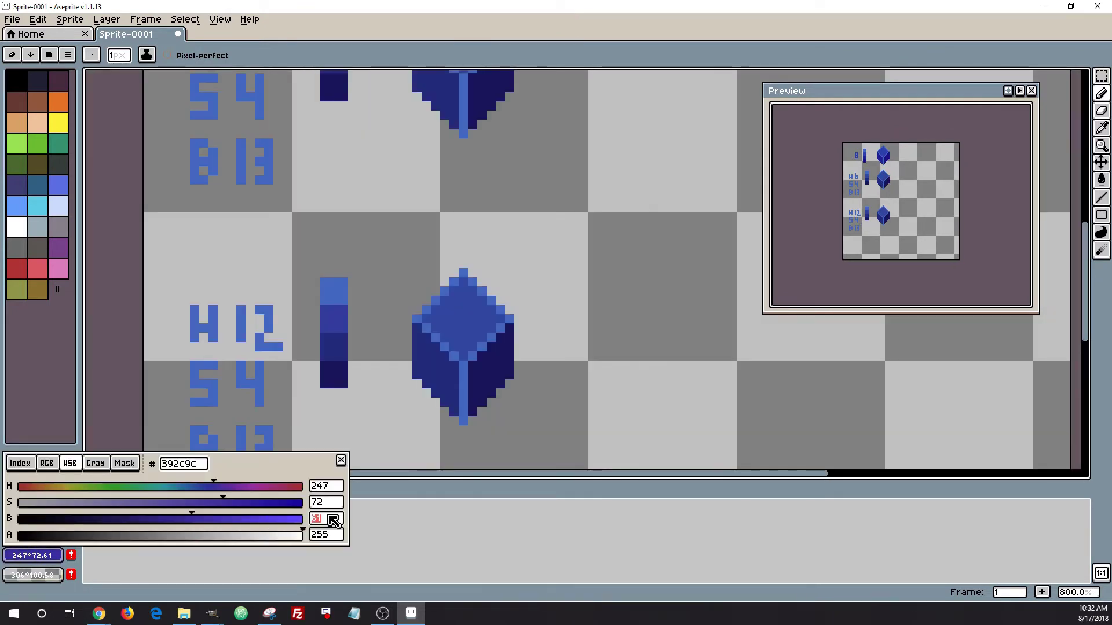
{"action": "type", "text": "48"}
{"action": "key", "text": "Return"}
{"action": "scroll", "coordinate": [301, 350], "scroll_direction": "up", "scroll_amount": 4}
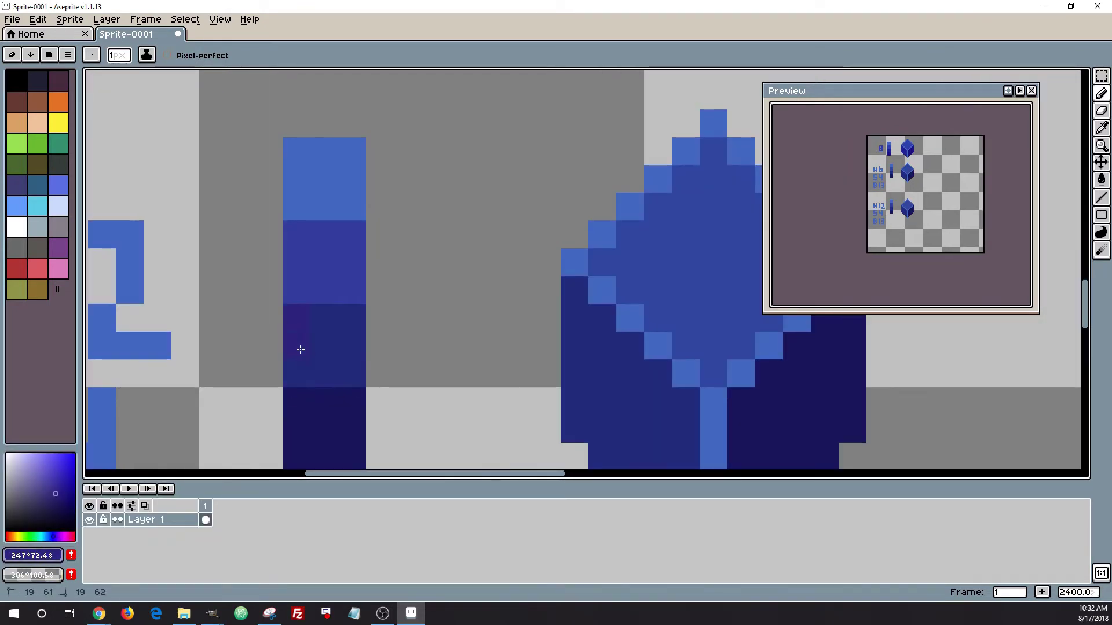
Set the foreground color to hue 259, saturation 76, brightness 35 and repaint the darkest swatch of the H 12 ramp.
{"action": "scroll", "coordinate": [327, 331], "scroll_direction": "down", "scroll_amount": 3}
{"action": "left_click", "coordinate": [32, 556]}
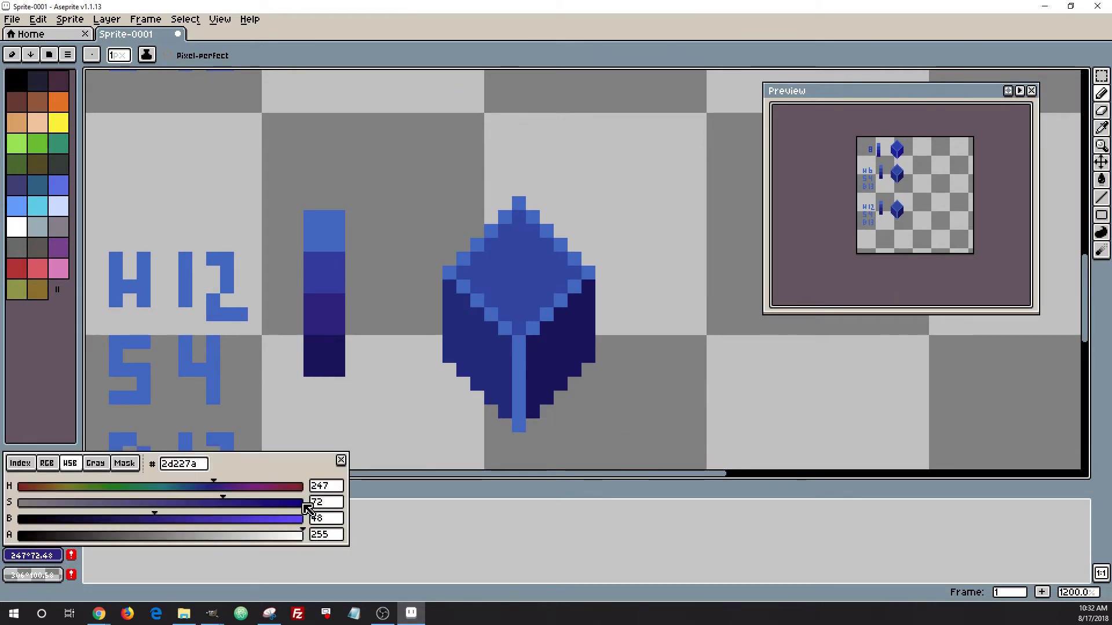
{"action": "type", "text": "259"}
{"action": "key", "text": "Tab"}
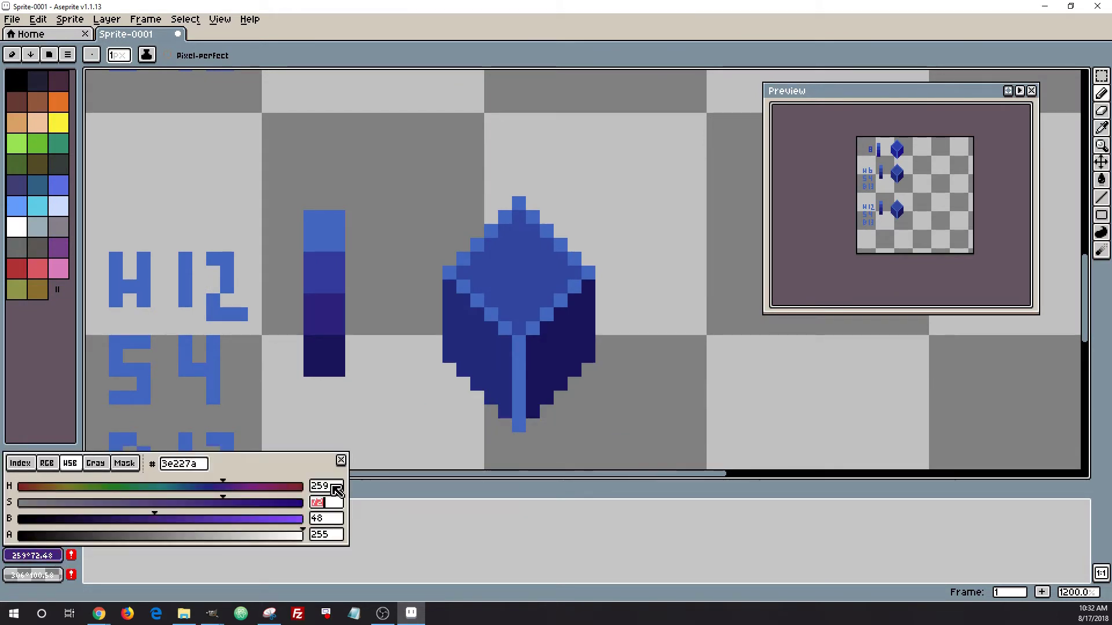
{"action": "type", "text": "35"}
{"action": "key", "text": "Return"}
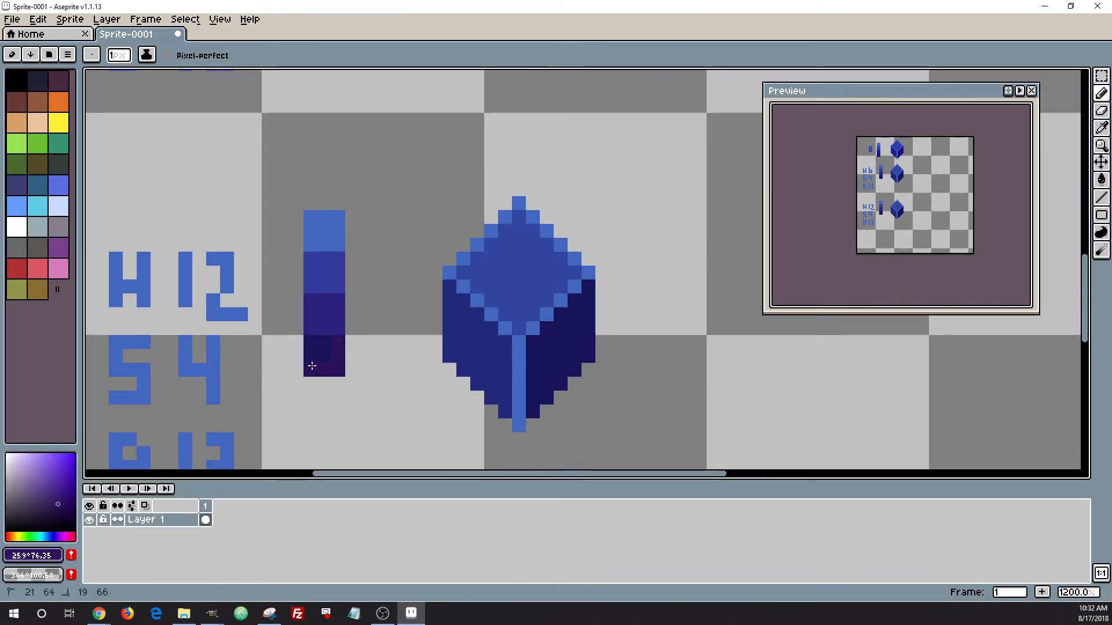
Fill the H 12 cube's top face with its ramp's second color, the left face with #2d227a and the right face with #2b1559.
{"action": "scroll", "coordinate": [369, 356], "scroll_direction": "down", "scroll_amount": 3}
{"action": "left_click", "coordinate": [346, 298], "text": "alt"}
{"action": "key", "text": "g"}
{"action": "left_click", "coordinate": [437, 296]}
{"action": "left_click", "coordinate": [344, 317], "text": "alt"}
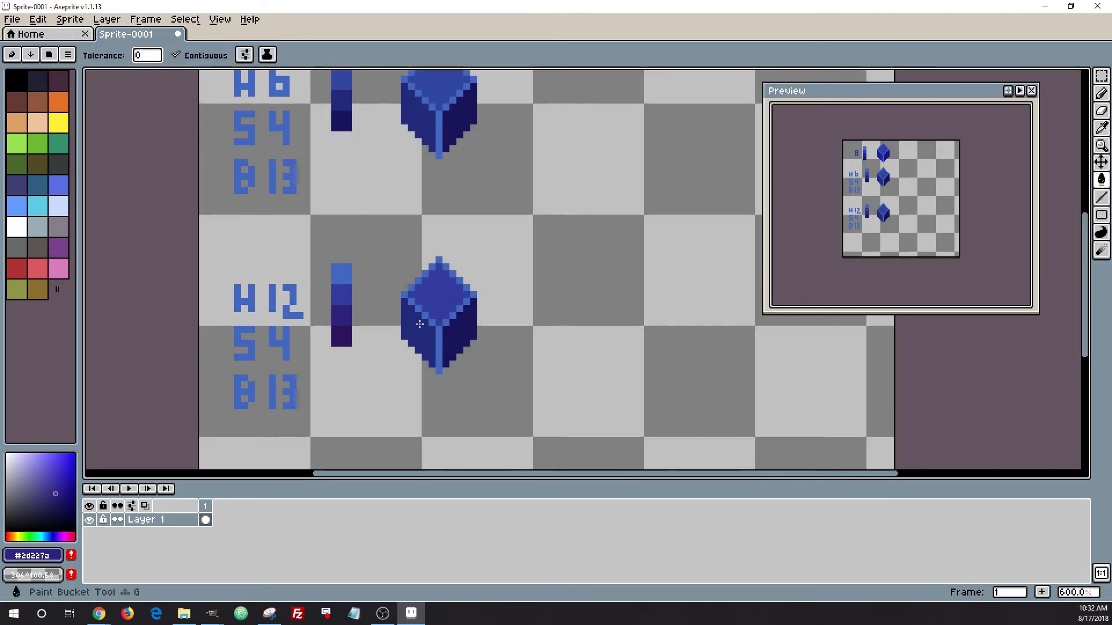
{"action": "left_click", "coordinate": [418, 331]}
{"action": "left_click", "coordinate": [344, 337], "text": "alt"}
{"action": "left_click", "coordinate": [463, 332]}
Compare the three color ramps and their shaded cubes from afar and close up.
{"action": "scroll", "coordinate": [393, 346], "scroll_direction": "down", "scroll_amount": 4}
{"action": "scroll", "coordinate": [270, 380], "scroll_direction": "up", "scroll_amount": 1}
{"action": "scroll", "coordinate": [368, 347], "scroll_direction": "down", "scroll_amount": 1}
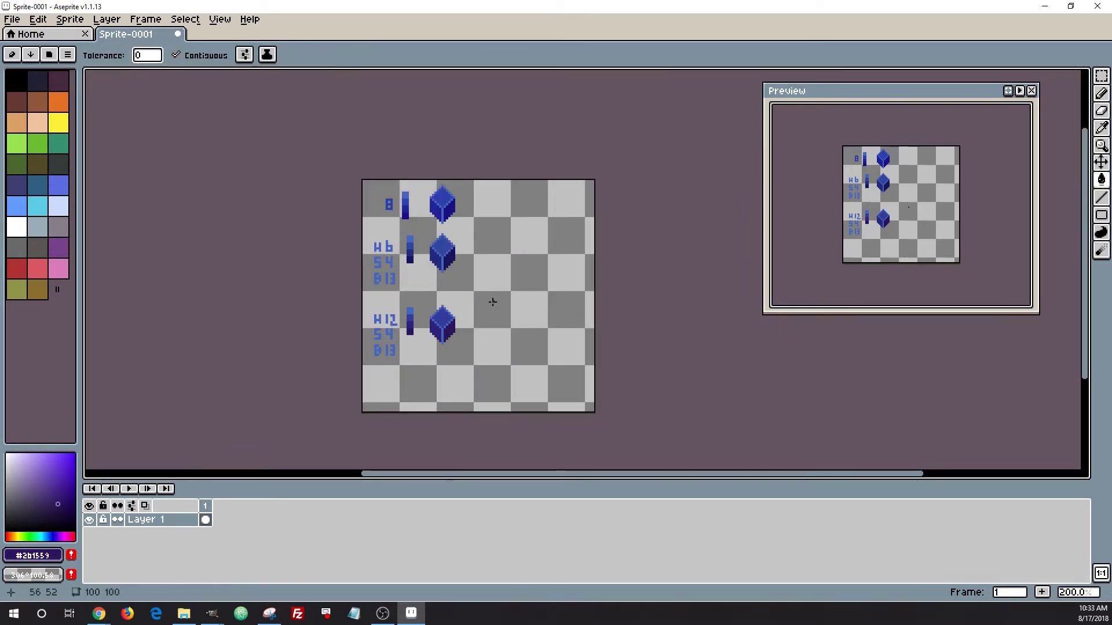
{"action": "scroll", "coordinate": [476, 307], "scroll_direction": "up", "scroll_amount": 1}
{"action": "scroll", "coordinate": [474, 289], "scroll_direction": "down", "scroll_amount": 2}
{"action": "scroll", "coordinate": [472, 255], "scroll_direction": "up", "scroll_amount": 2}
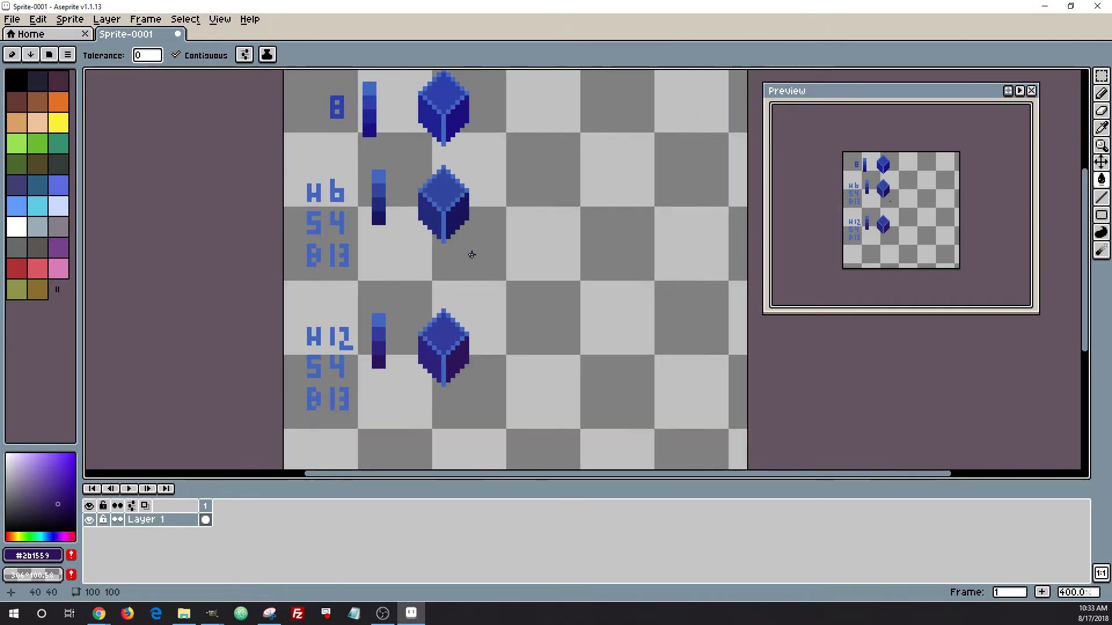
{"action": "scroll", "coordinate": [485, 306], "scroll_direction": "down", "scroll_amount": 3}
{"action": "scroll", "coordinate": [478, 315], "scroll_direction": "up", "scroll_amount": 3}
{"action": "scroll", "coordinate": [477, 275], "scroll_direction": "down", "scroll_amount": 2}
{"action": "scroll", "coordinate": [476, 254], "scroll_direction": "up", "scroll_amount": 2}
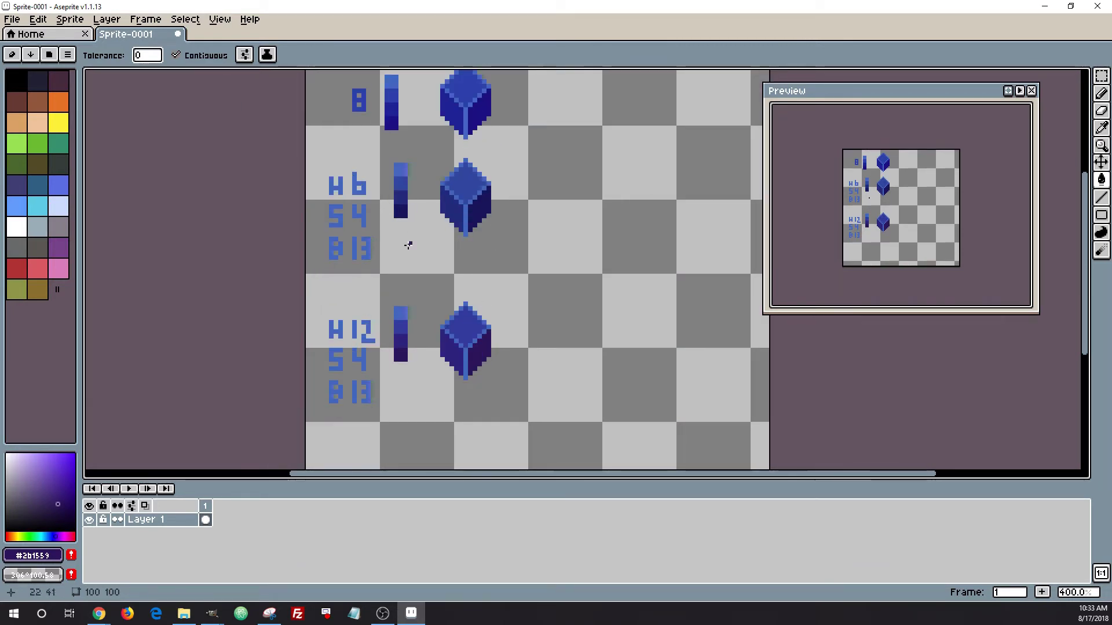
{"action": "scroll", "coordinate": [464, 330], "scroll_direction": "down", "scroll_amount": 1}
{"action": "scroll", "coordinate": [399, 312], "scroll_direction": "up", "scroll_amount": 1}
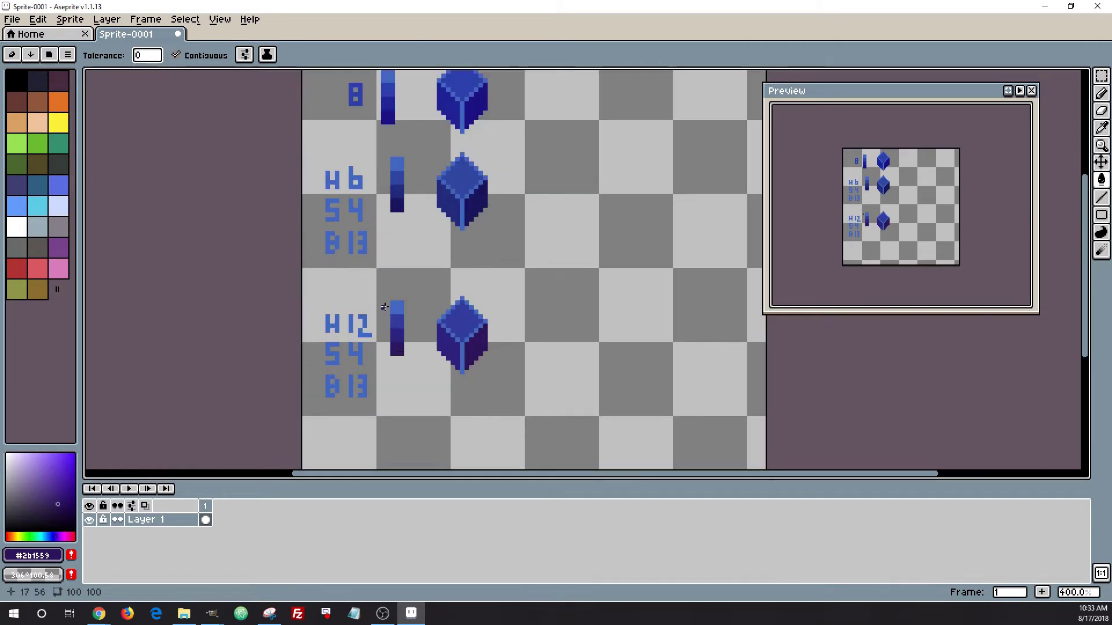
Duplicate the H 12 label, ramp and cube, and place the copy in the empty area to the right of the original.
{"action": "scroll", "coordinate": [399, 359], "scroll_direction": "up", "scroll_amount": 1}
{"action": "scroll", "coordinate": [458, 358], "scroll_direction": "down", "scroll_amount": 1}
{"action": "left_click", "coordinate": [1101, 76]}
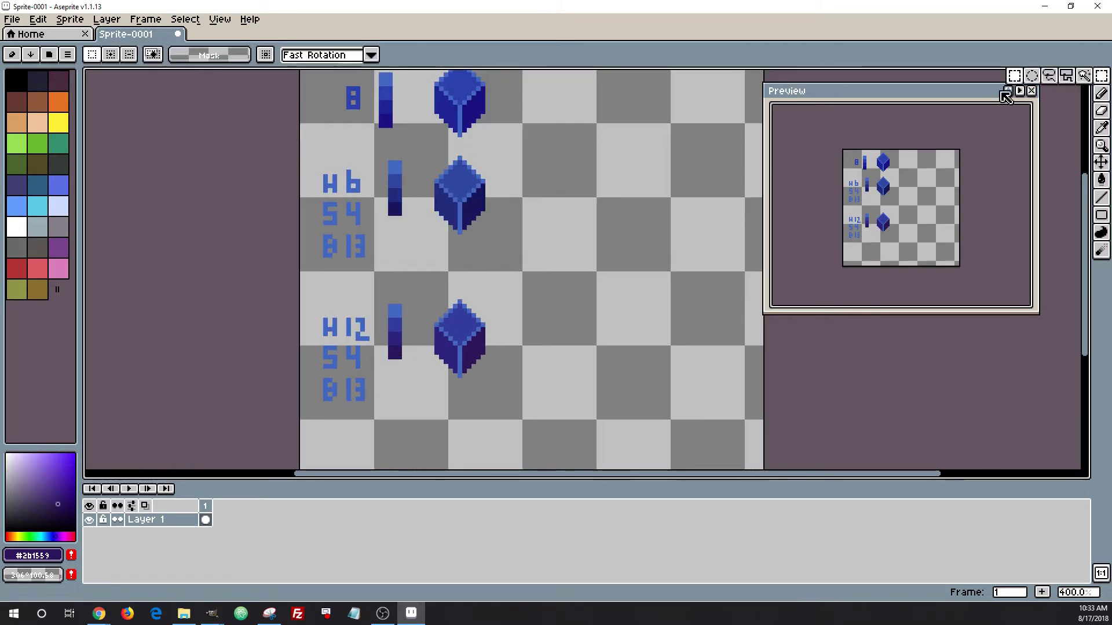
{"action": "left_click_drag", "start_coordinate": [309, 285], "coordinate": [502, 432]}
{"action": "scroll", "coordinate": [550, 368], "scroll_direction": "down", "scroll_amount": 2}
{"action": "key", "text": "ctrl+c"}
{"action": "key", "text": "ctrl+v"}
{"action": "left_click_drag", "start_coordinate": [523, 380], "coordinate": [643, 394]}
{"action": "scroll", "coordinate": [643, 394], "scroll_direction": "up", "scroll_amount": 6}
{"action": "key", "text": "ctrl+d"}
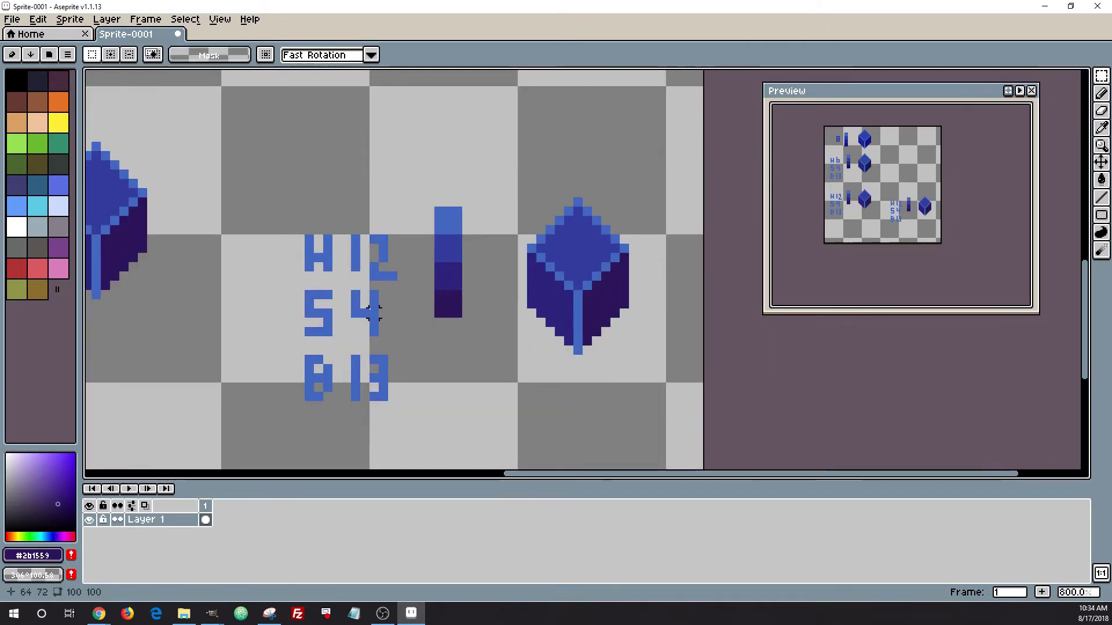
Erase the 4 in the copied set's saturation label and draw 15 in its place with #2b1559.
{"action": "key", "text": "e"}
{"action": "left_click_drag", "start_coordinate": [373, 313], "coordinate": [383, 330]}
{"action": "key", "text": "b"}
{"action": "left_click_drag", "start_coordinate": [347, 295], "coordinate": [347, 332]}
{"action": "left_click_drag", "start_coordinate": [383, 295], "coordinate": [365, 341]}
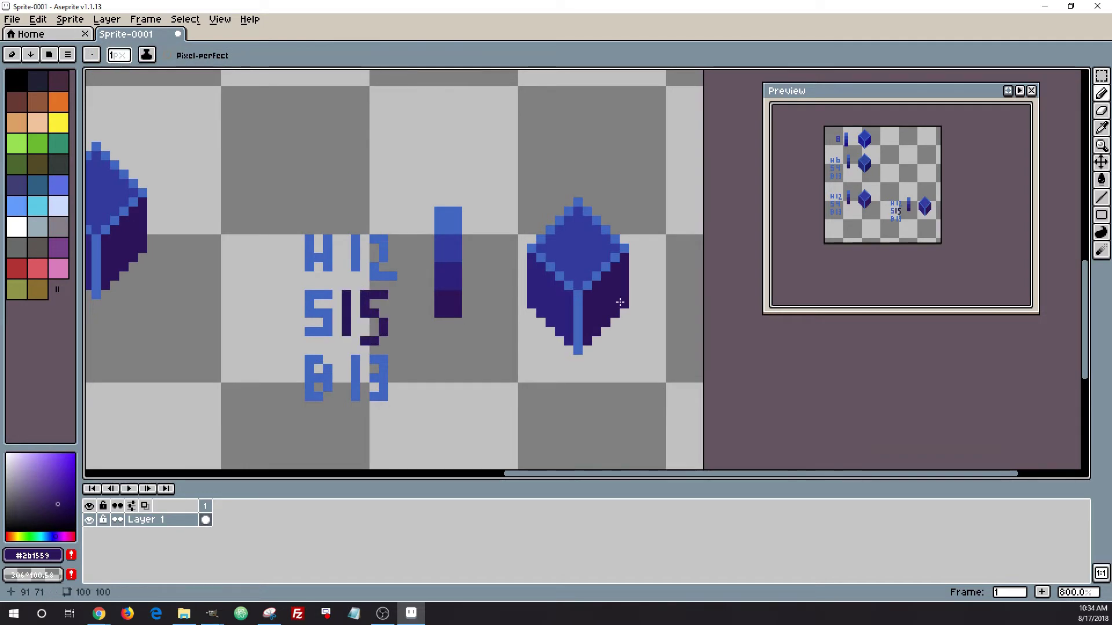
Set the foreground color to hue 247, saturation 61, brightness 48 and repaint the third swatch of the S 15 ramp.
{"action": "left_click", "coordinate": [36, 550]}
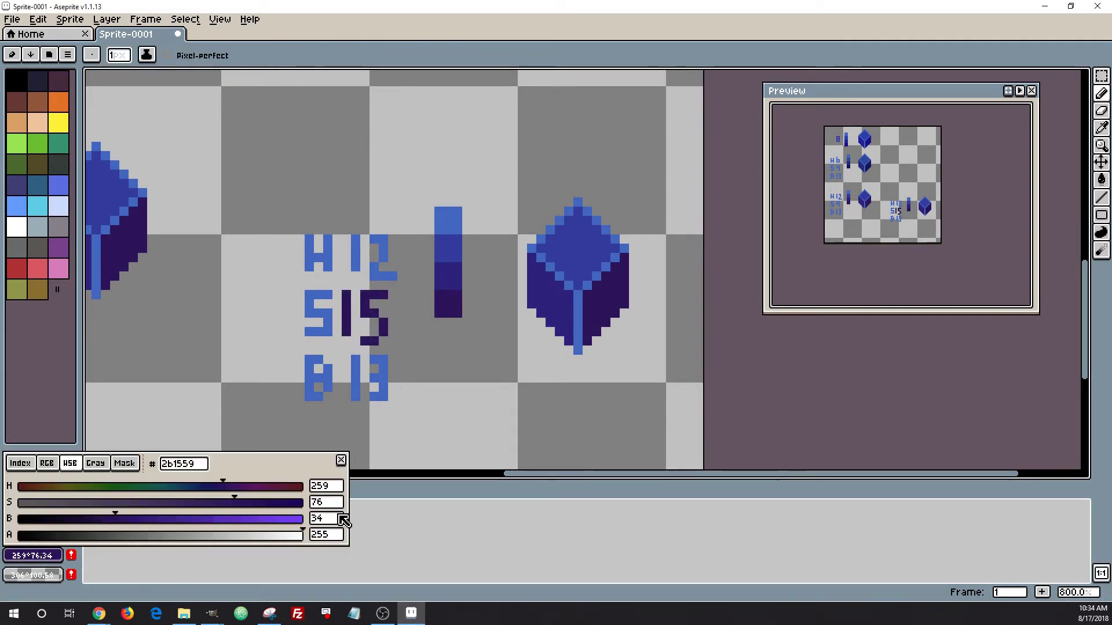
{"action": "type", "text": "48"}
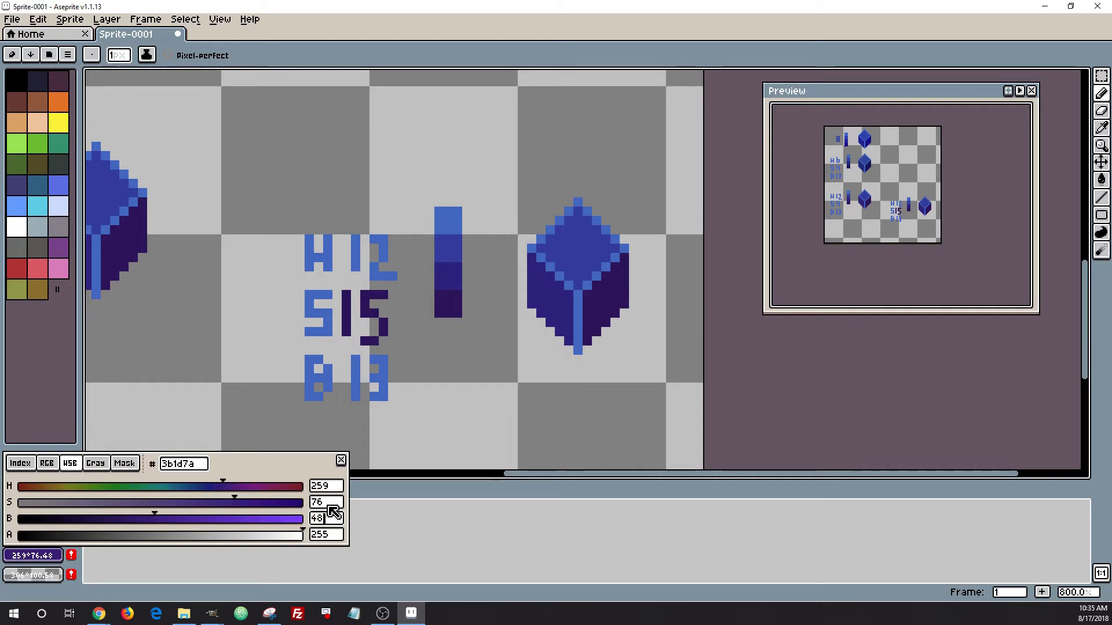
{"action": "left_click", "coordinate": [327, 503]}
{"action": "type", "text": "61"}
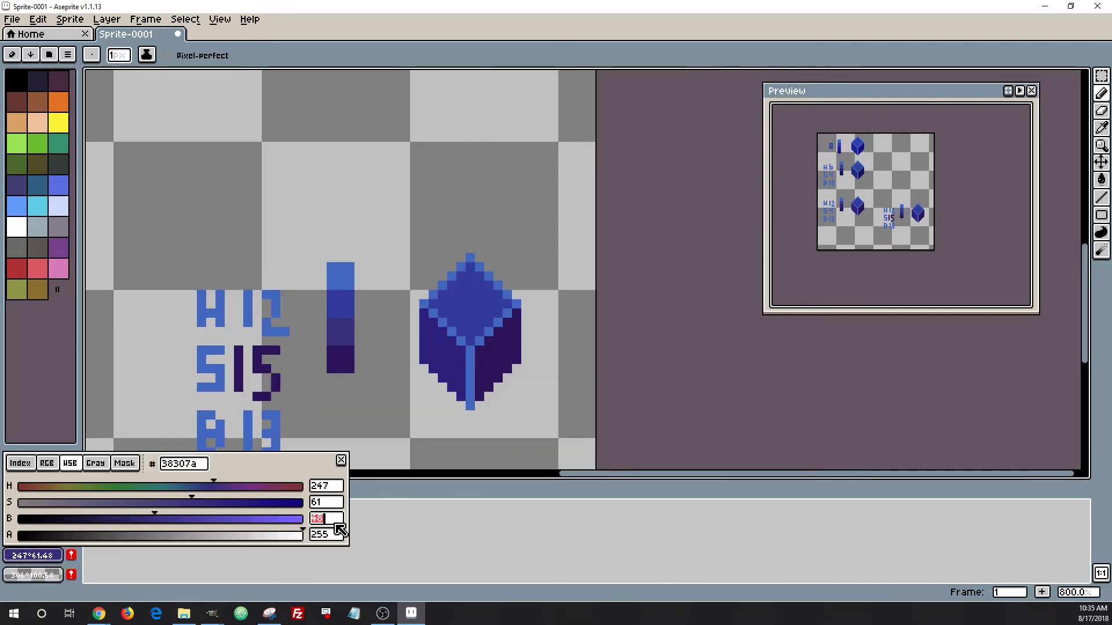
{"action": "left_click", "coordinate": [335, 503]}
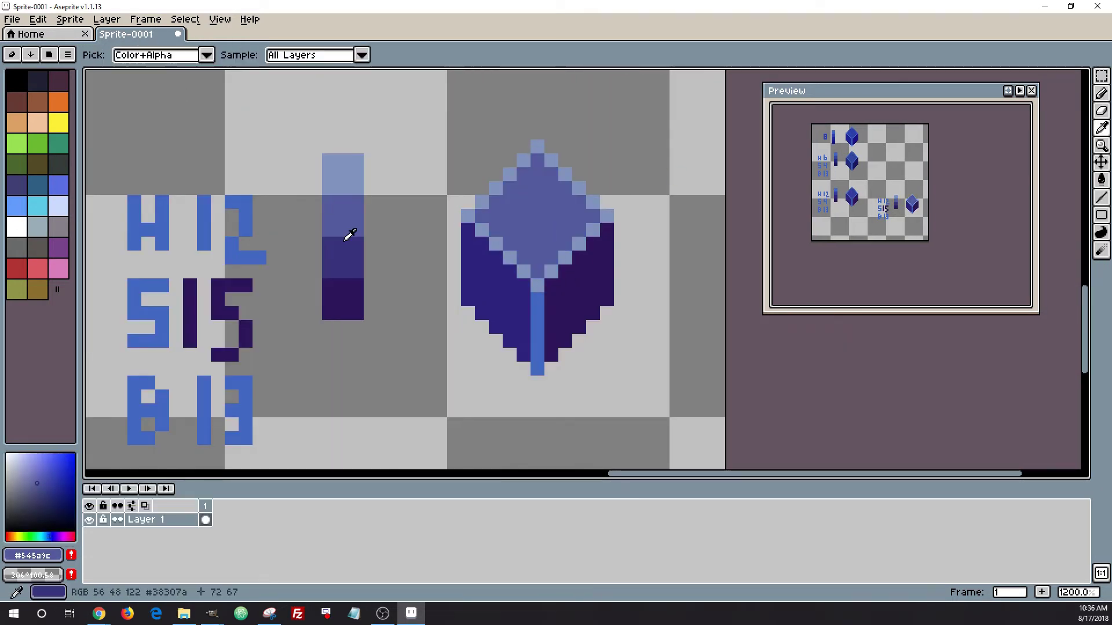
Fill the S 15 cube's left face with #38307a and redraw its vertical center edge in #8293bd.
{"action": "left_click", "coordinate": [345, 241], "text": "alt"}
{"action": "left_click", "coordinate": [498, 284]}
{"action": "left_click", "coordinate": [537, 285], "text": "alt"}
{"action": "key", "text": "l"}
{"action": "left_click_drag", "start_coordinate": [537, 299], "coordinate": [538, 369]}
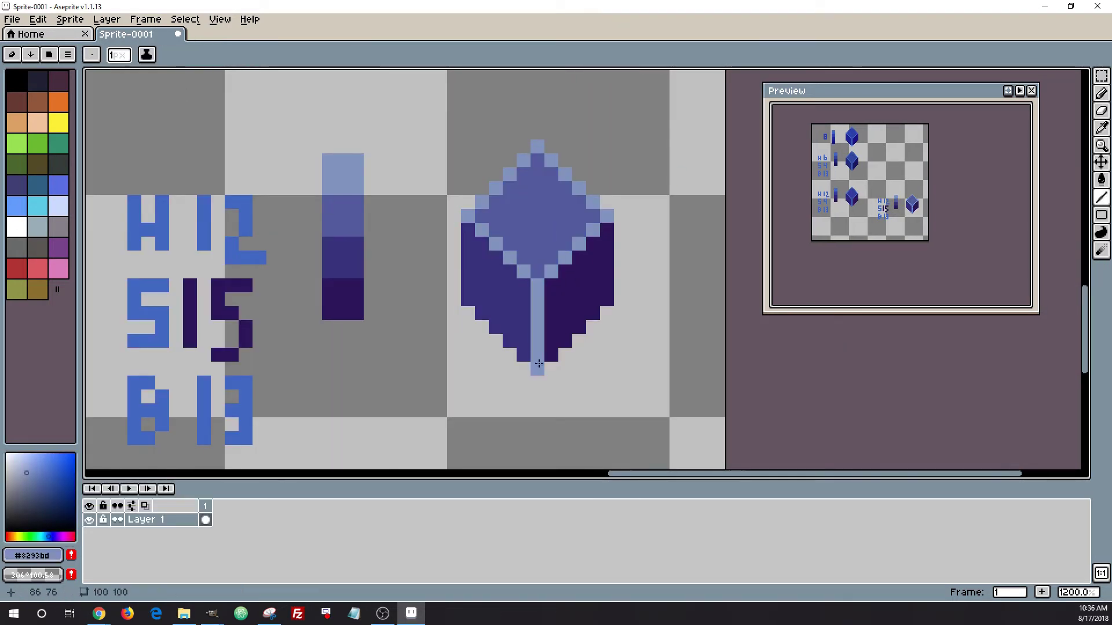
{"action": "scroll", "coordinate": [565, 420], "scroll_direction": "down", "scroll_amount": 6}
{"action": "scroll", "coordinate": [533, 429], "scroll_direction": "up", "scroll_amount": 3}
{"action": "scroll", "coordinate": [429, 392], "scroll_direction": "down", "scroll_amount": 2}
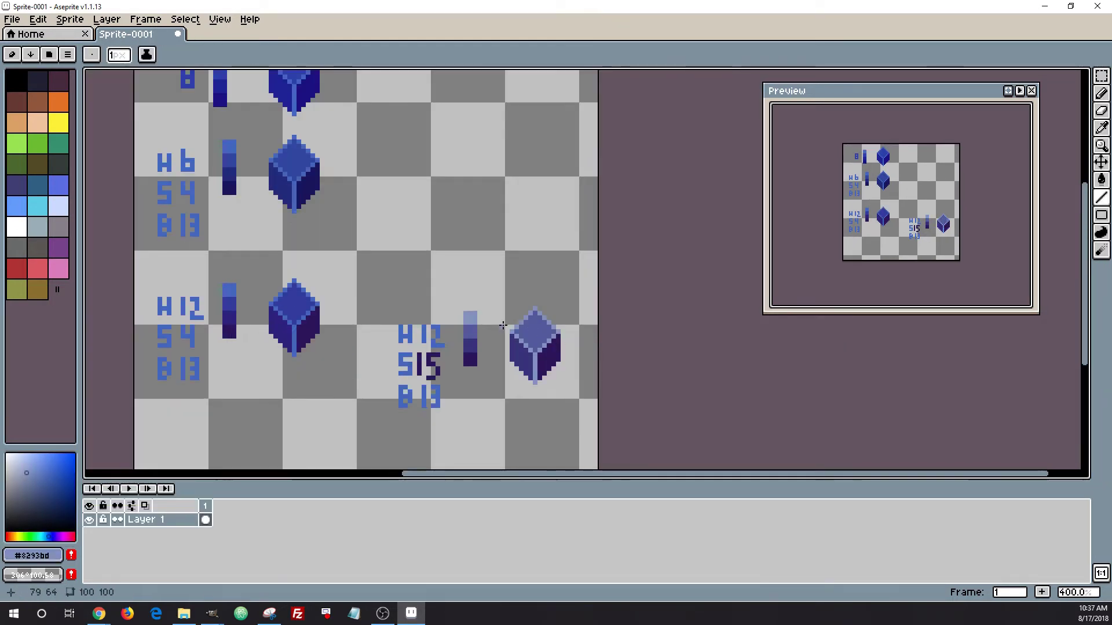
Compare the HSB values of the lightest swatches in the S 15 ramp and the original H 12 ramp.
{"action": "left_click", "coordinate": [470, 323], "text": "alt"}
{"action": "left_click", "coordinate": [37, 554]}
{"action": "left_click", "coordinate": [70, 464]}
{"action": "left_click", "coordinate": [230, 289], "text": "alt"}
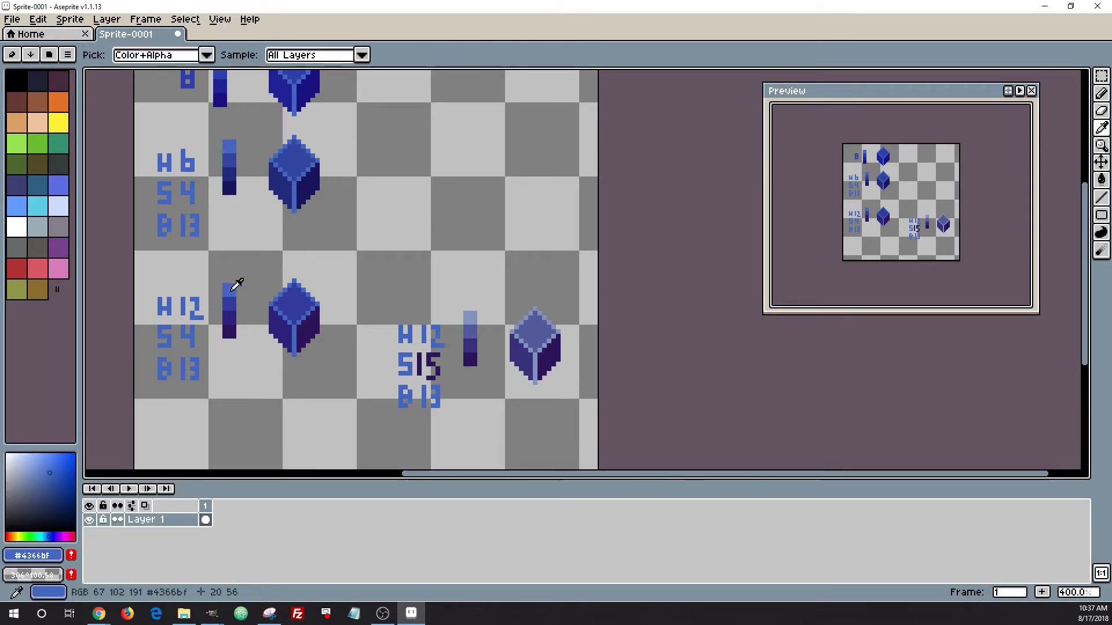
{"action": "left_click", "coordinate": [37, 554]}
{"action": "left_click", "coordinate": [70, 463]}
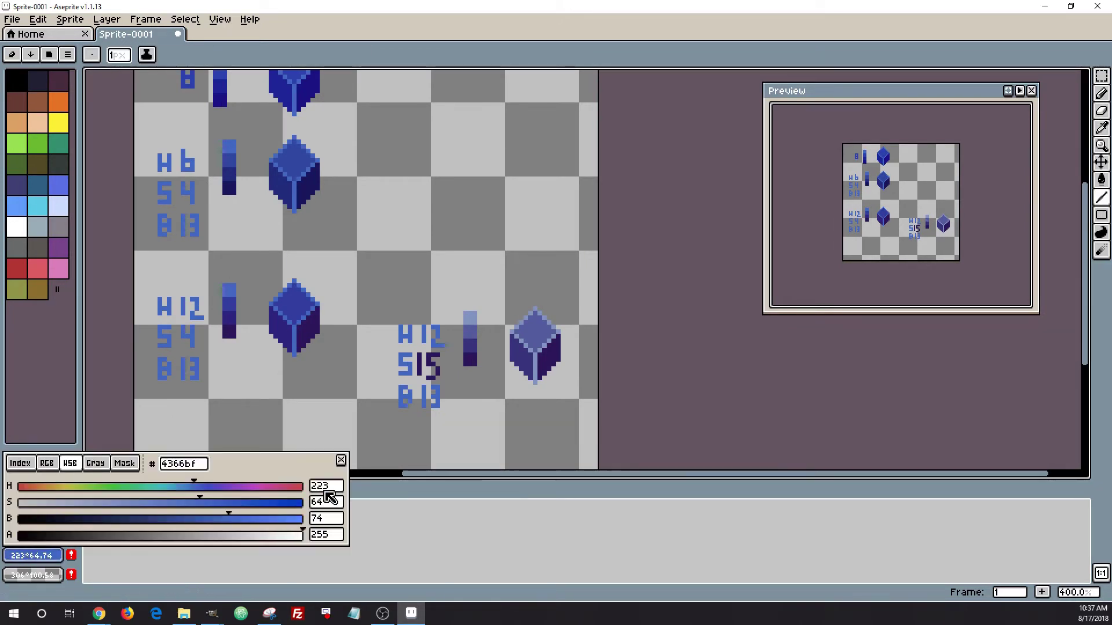
Paint adjoining sample squares of #4366bf and #8293bd above the S 15 set to compare the two lightest colors.
{"action": "scroll", "coordinate": [492, 321], "scroll_direction": "up", "scroll_amount": 2}
{"action": "left_click", "coordinate": [461, 317], "text": "alt"}
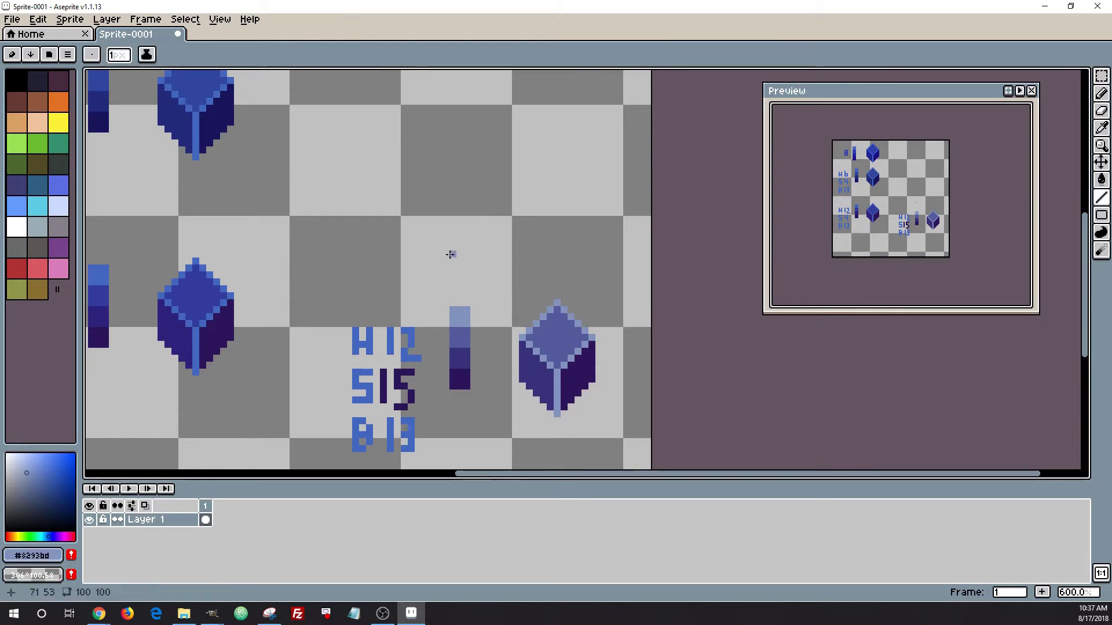
{"action": "mouse_move", "coordinate": [382, 220]}
{"action": "left_mouse_down"}
{"action": "mouse_move", "coordinate": [383, 233]}
{"action": "mouse_move", "coordinate": [397, 220]}
{"action": "left_mouse_up"}
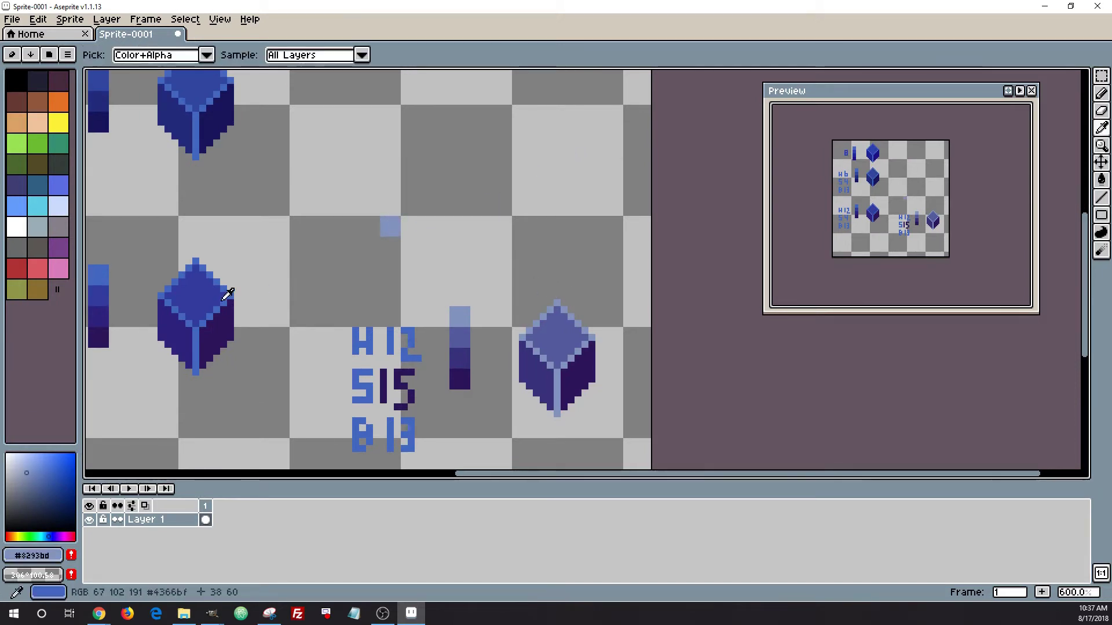
{"action": "left_click", "coordinate": [230, 296], "text": "alt"}
{"action": "scroll", "coordinate": [405, 219], "scroll_direction": "up", "scroll_amount": 4}
{"action": "mouse_move", "coordinate": [257, 223]}
{"action": "left_mouse_down"}
{"action": "mouse_move", "coordinate": [261, 255]}
{"action": "mouse_move", "coordinate": [195, 262]}
{"action": "mouse_move", "coordinate": [197, 281]}
{"action": "left_mouse_up"}
{"action": "scroll", "coordinate": [174, 255], "scroll_direction": "up", "scroll_amount": 3}
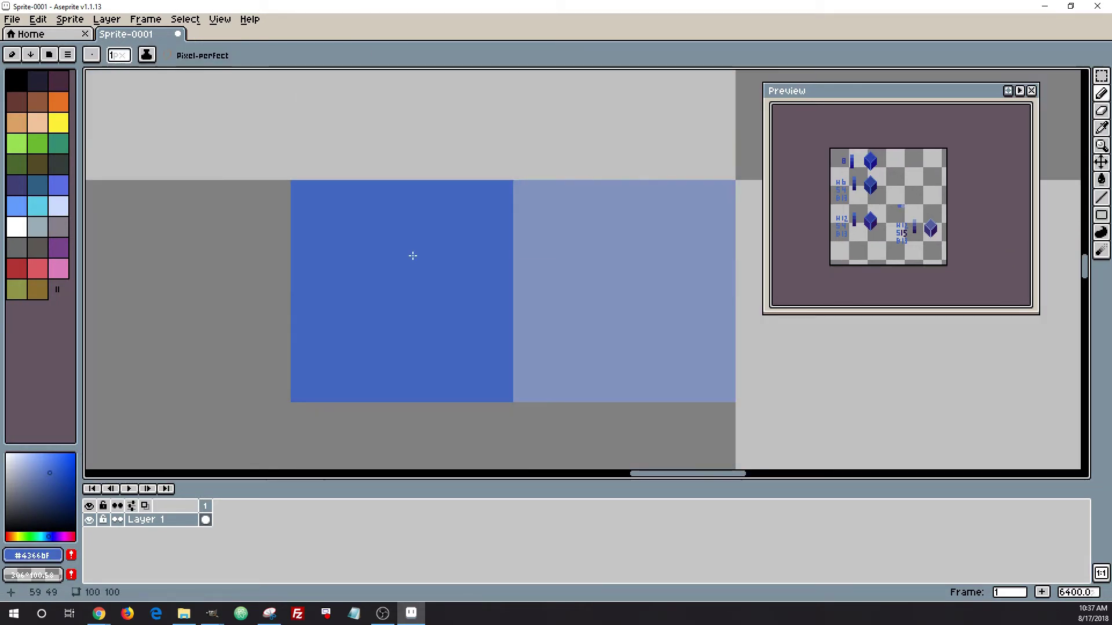
{"action": "scroll", "coordinate": [411, 256], "scroll_direction": "down", "scroll_amount": 1}
{"action": "scroll", "coordinate": [494, 300], "scroll_direction": "down", "scroll_amount": 8}
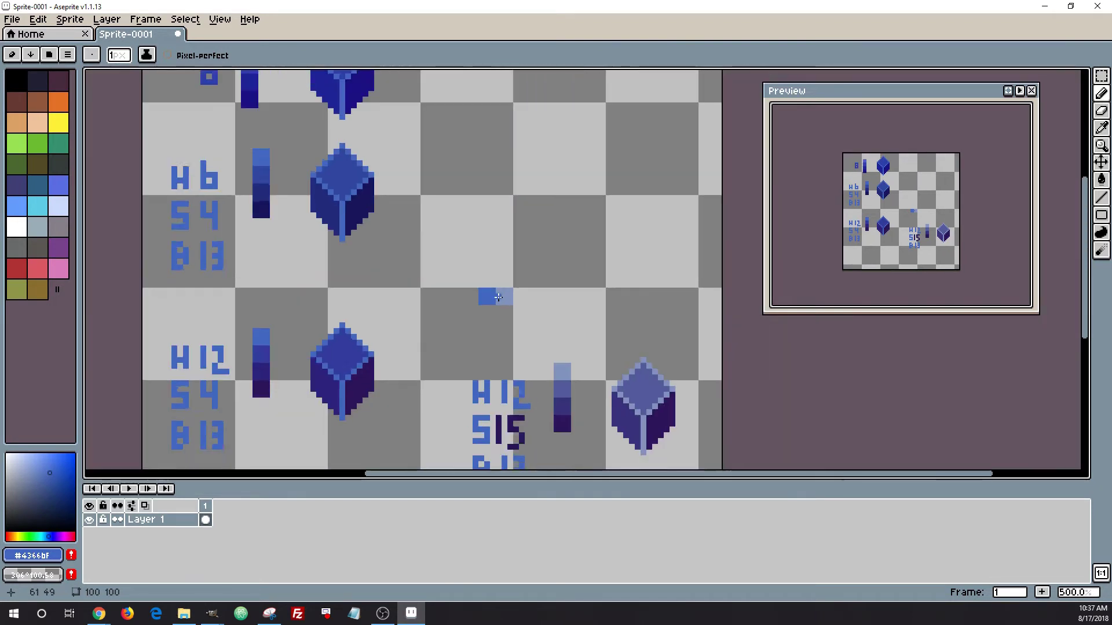
{"action": "left_click", "coordinate": [41, 557]}
{"action": "left_click", "coordinate": [70, 463]}
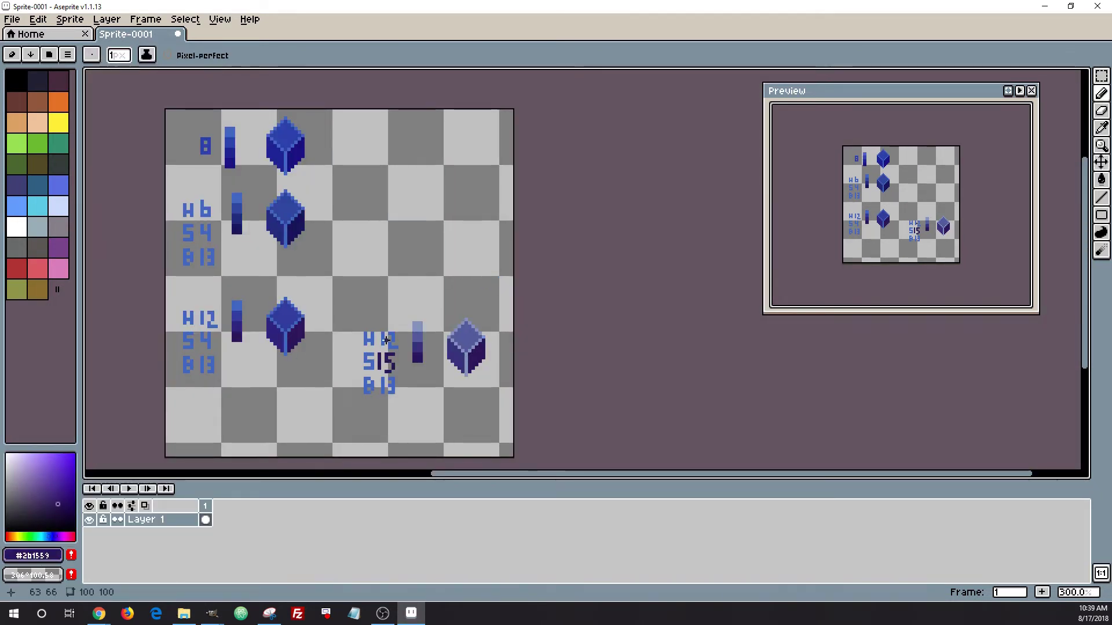
Paint two separate 3-pixel sample squares in #2b1559 side by side above the S 15 set.
{"action": "scroll", "coordinate": [386, 341], "scroll_direction": "up", "scroll_amount": 6}
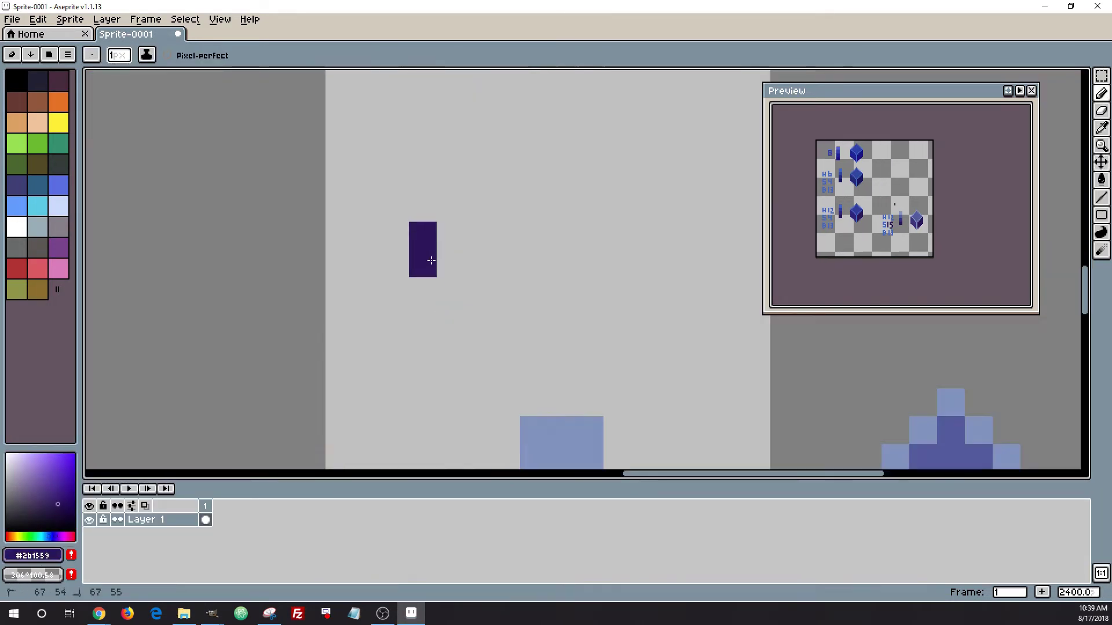
{"action": "left_click", "coordinate": [426, 255]}
{"action": "scroll", "coordinate": [392, 253], "scroll_direction": "down", "scroll_amount": 2}
{"action": "left_click", "coordinate": [339, 287]}
{"action": "scroll", "coordinate": [340, 287], "scroll_direction": "down", "scroll_amount": 5}
{"action": "scroll", "coordinate": [385, 329], "scroll_direction": "up", "scroll_amount": 5}
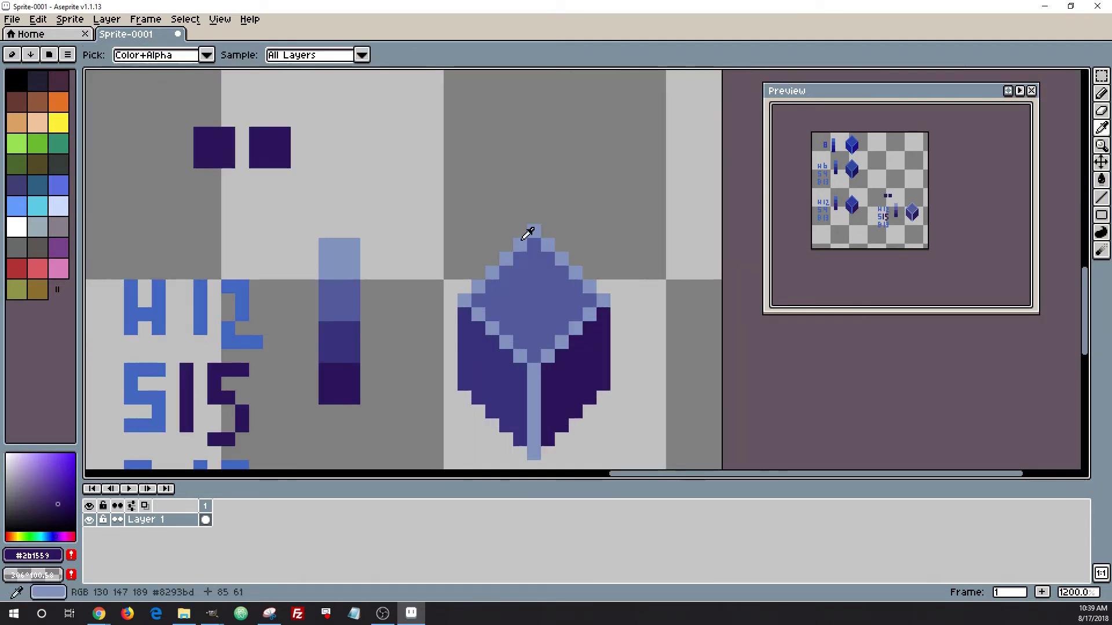
Paint a #8293bd square above the right dark sample and a #4366bf square above the left one, undoing the stray stroke between them.
{"action": "left_click", "coordinate": [529, 234], "text": "alt"}
{"action": "scroll", "coordinate": [298, 275], "scroll_direction": "down", "scroll_amount": 1}
{"action": "scroll", "coordinate": [279, 126], "scroll_direction": "up", "scroll_amount": 4}
{"action": "mouse_move", "coordinate": [259, 190]}
{"action": "left_mouse_down"}
{"action": "mouse_move", "coordinate": [322, 196]}
{"action": "mouse_move", "coordinate": [332, 264]}
{"action": "left_mouse_up"}
{"action": "scroll", "coordinate": [348, 265], "scroll_direction": "down", "scroll_amount": 6}
{"action": "left_click", "coordinate": [217, 295], "text": "alt"}
{"action": "scroll", "coordinate": [353, 253], "scroll_direction": "up", "scroll_amount": 5}
{"action": "mouse_move", "coordinate": [472, 259]}
{"action": "left_mouse_down"}
{"action": "mouse_move", "coordinate": [467, 291]}
{"action": "mouse_move", "coordinate": [435, 306]}
{"action": "mouse_move", "coordinate": [472, 314]}
{"action": "left_mouse_up"}
{"action": "scroll", "coordinate": [570, 324], "scroll_direction": "down", "scroll_amount": 2}
{"action": "scroll", "coordinate": [571, 328], "scroll_direction": "up", "scroll_amount": 2}
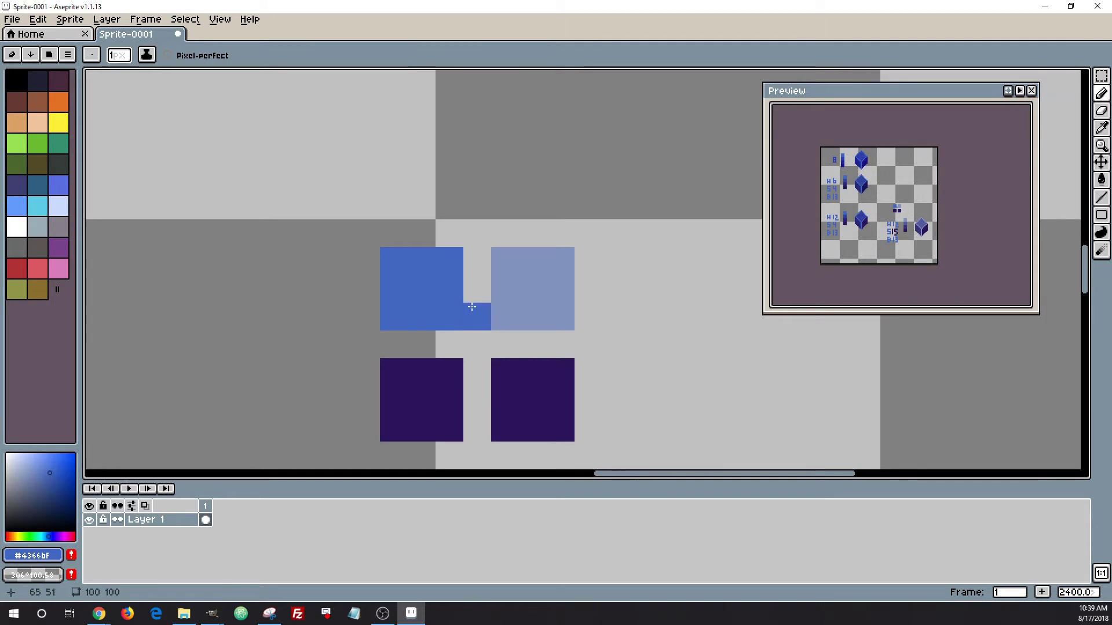
{"action": "key", "text": "ctrl+z"}
Compare the HSB values of the two upper sample squares and examine them alongside all the ramps and cubes.
{"action": "left_click", "coordinate": [41, 557]}
{"action": "left_click", "coordinate": [540, 257], "text": "alt"}
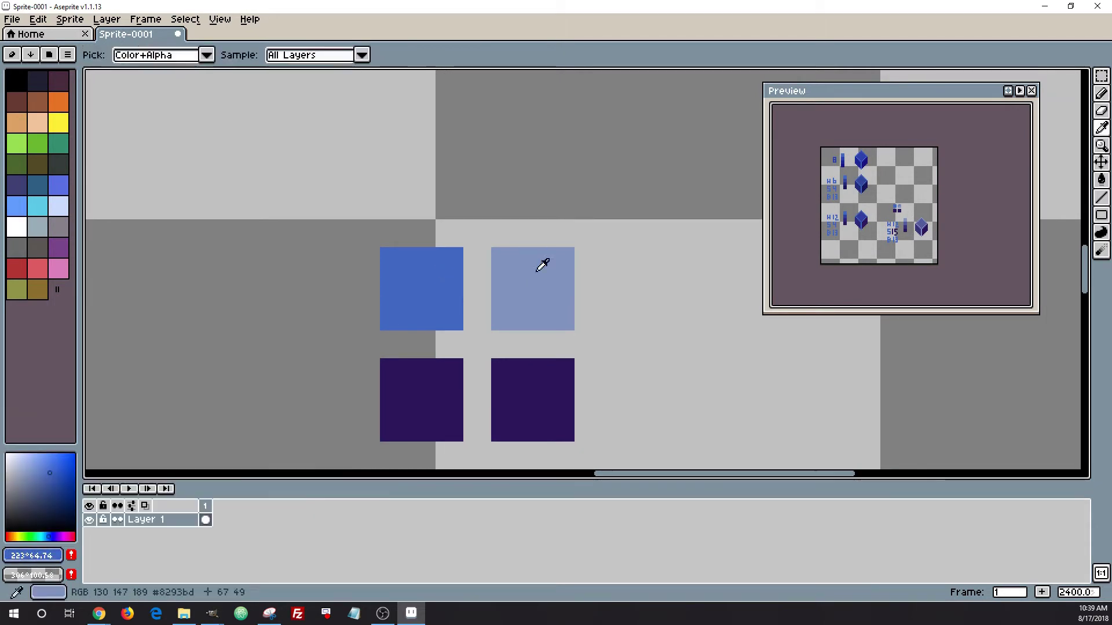
{"action": "left_click", "coordinate": [32, 556]}
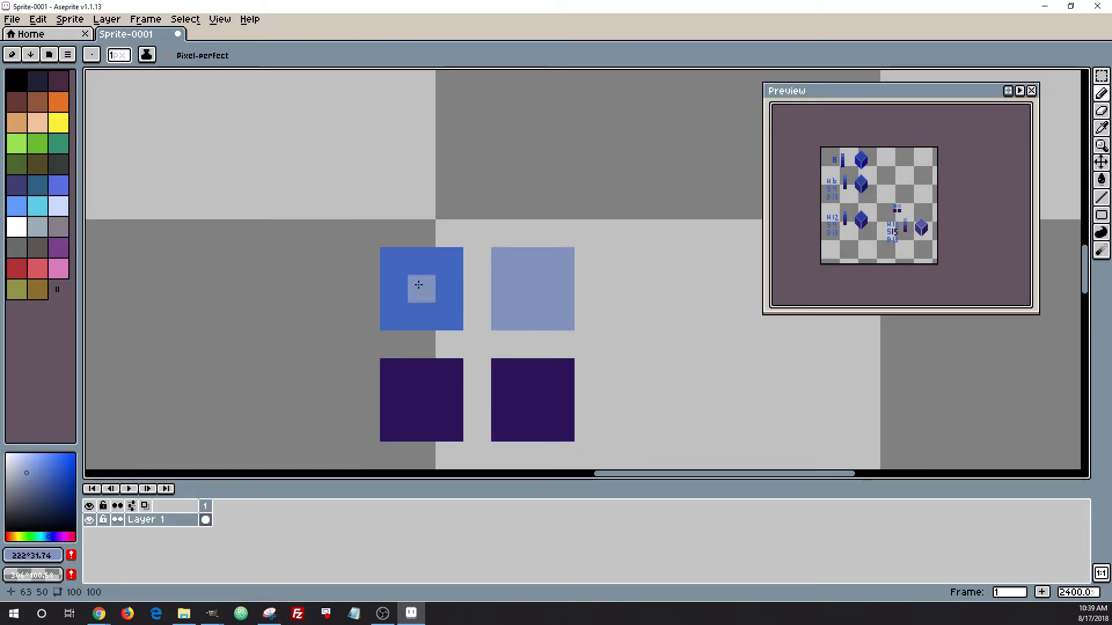
{"action": "left_click", "coordinate": [32, 555]}
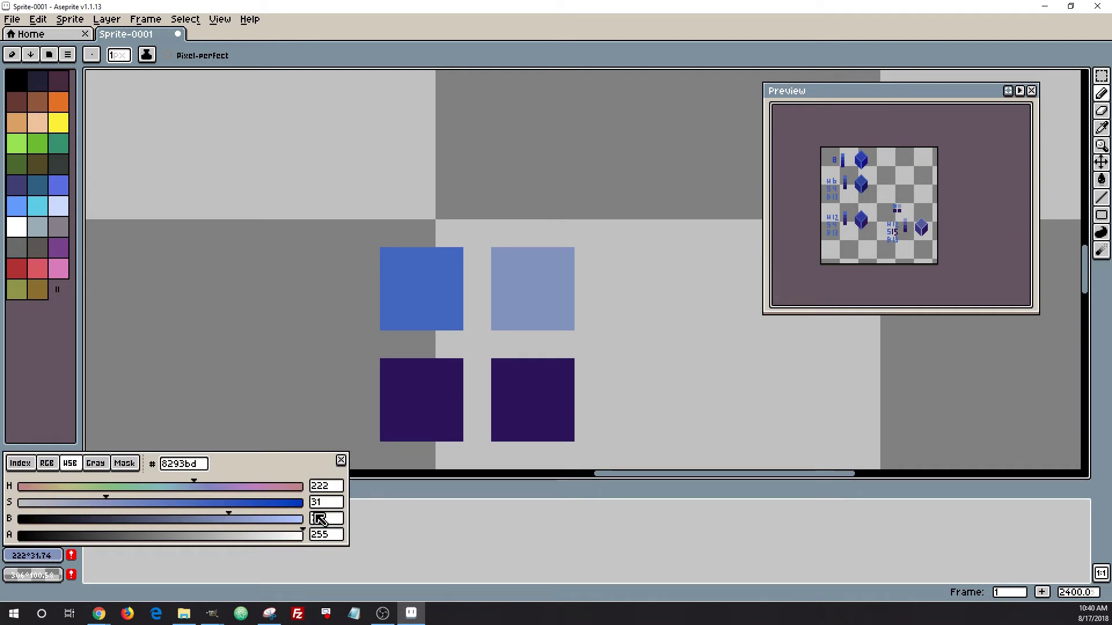
{"action": "left_click", "coordinate": [438, 303], "text": "alt"}
{"action": "left_click", "coordinate": [33, 556]}
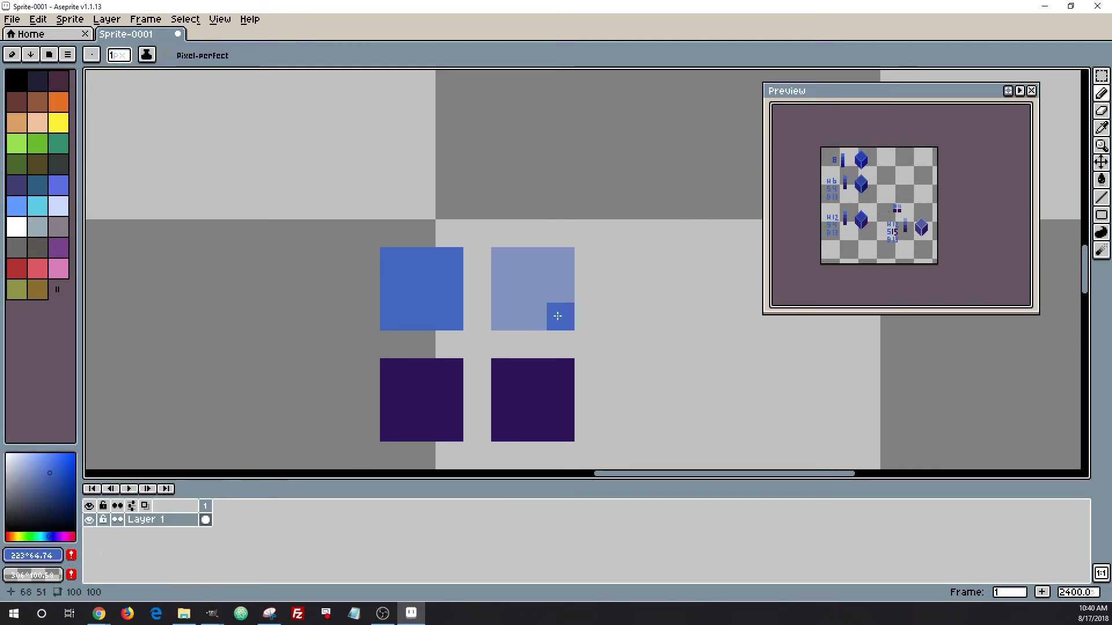
{"action": "scroll", "coordinate": [557, 315], "scroll_direction": "down", "scroll_amount": 8}
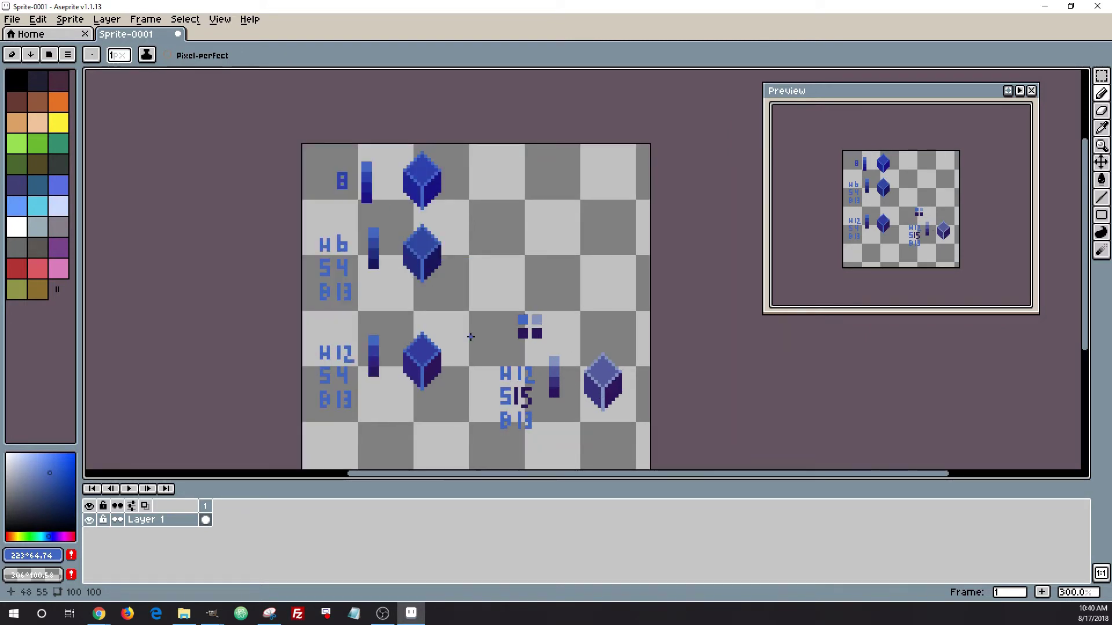
{"action": "scroll", "coordinate": [471, 359], "scroll_direction": "up", "scroll_amount": 2}
{"action": "scroll", "coordinate": [400, 417], "scroll_direction": "down", "scroll_amount": 2}
{"action": "scroll", "coordinate": [431, 376], "scroll_direction": "up", "scroll_amount": 6}
{"action": "scroll", "coordinate": [391, 366], "scroll_direction": "down", "scroll_amount": 6}
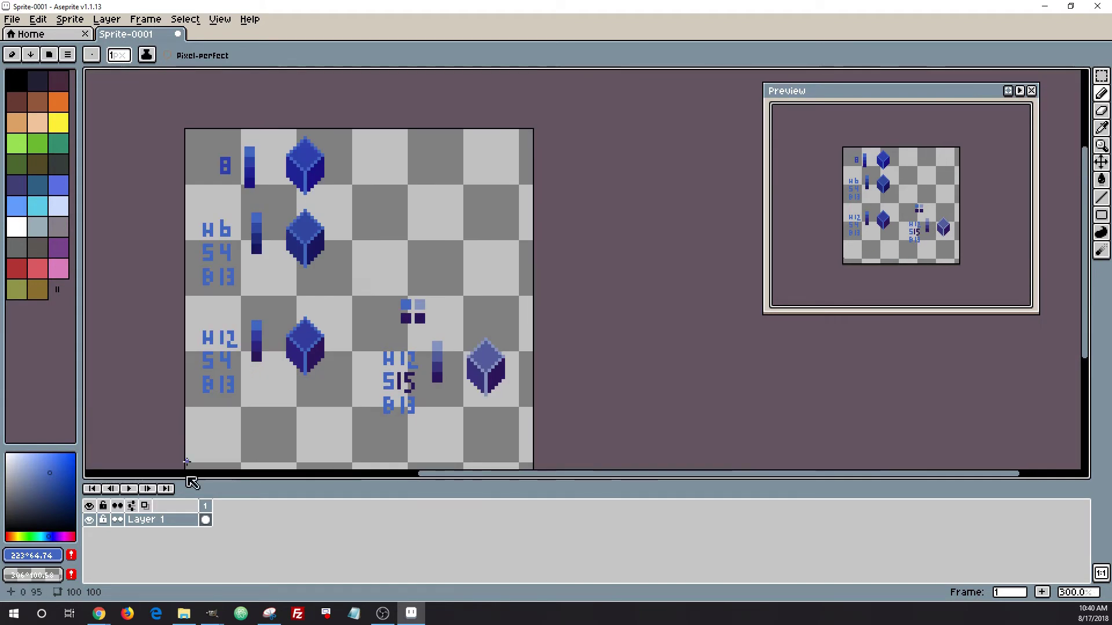
Add a new layer named BACKROUND and move it below Layer 1.
{"action": "right_click", "coordinate": [153, 521]}
{"action": "left_click", "coordinate": [164, 526]}
{"action": "double_click", "coordinate": [164, 522]}
{"action": "type", "text": "NS"}
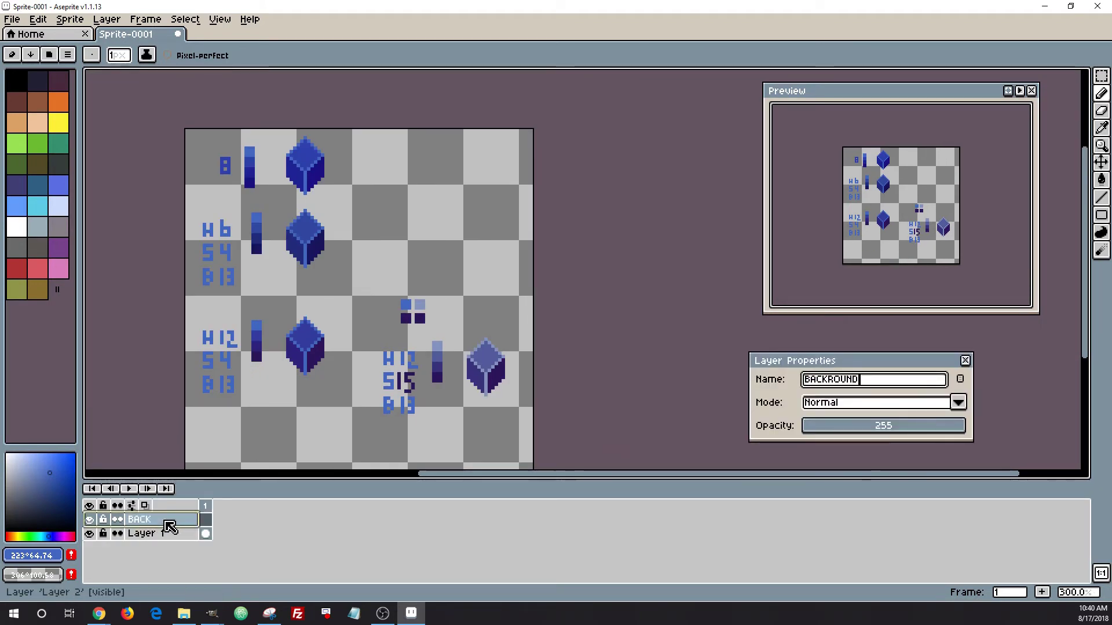
{"action": "key", "text": "Return"}
{"action": "left_click_drag", "start_coordinate": [165, 521], "coordinate": [171, 546]}
Fill the BACKROUND layer with dark #252831, and replace it with light blue at hue 223, saturation 33, brightness 76.
{"action": "scroll", "coordinate": [353, 359], "scroll_direction": "up", "scroll_amount": 2}
{"action": "left_click", "coordinate": [23, 515]}
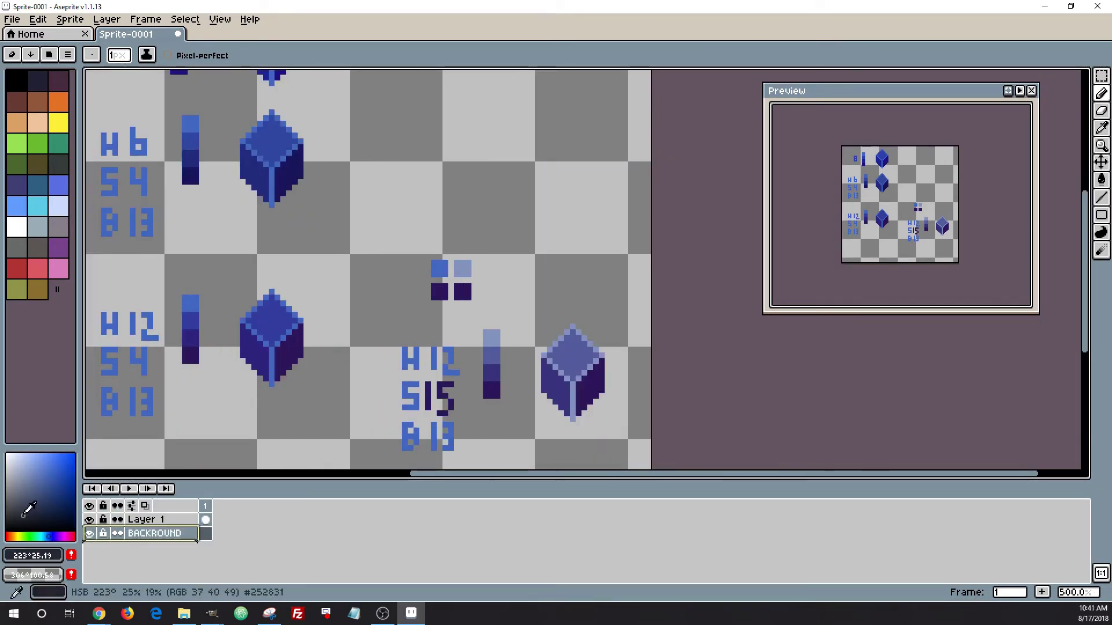
{"action": "key", "text": "g"}
{"action": "left_click", "coordinate": [427, 217]}
{"action": "scroll", "coordinate": [425, 214], "scroll_direction": "down", "scroll_amount": 2}
{"action": "scroll", "coordinate": [424, 216], "scroll_direction": "up", "scroll_amount": 1}
{"action": "scroll", "coordinate": [384, 307], "scroll_direction": "down", "scroll_amount": 1}
{"action": "left_click", "coordinate": [455, 286], "text": "alt"}
{"action": "left_click", "coordinate": [492, 197]}
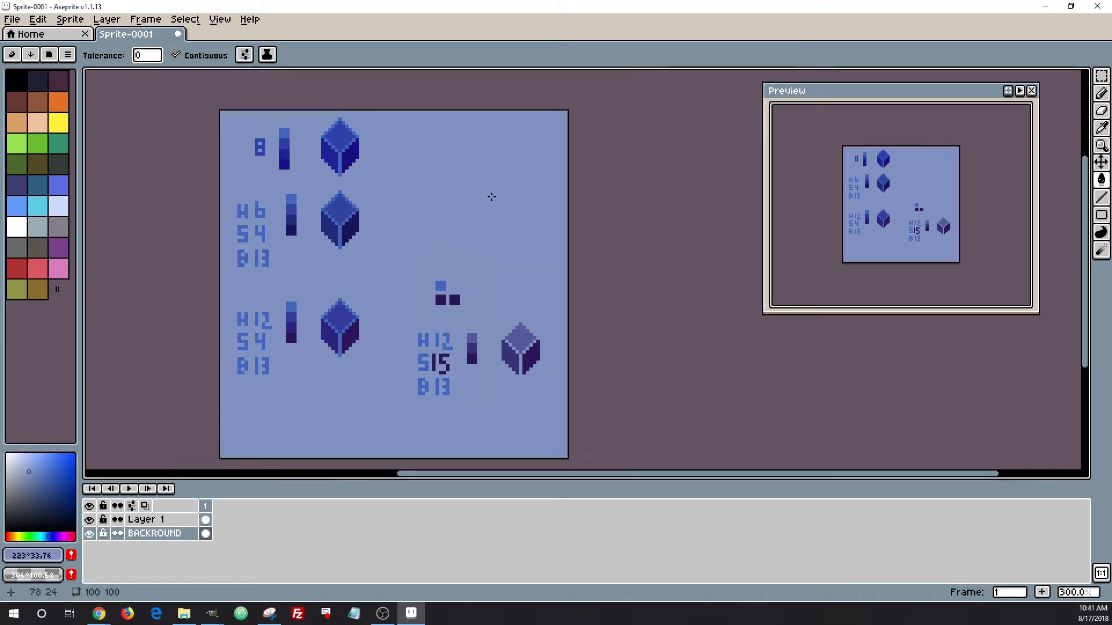
Try further blue background fills of differing intensity, including hue 223, saturation 20, brightness 65.
{"action": "left_click", "coordinate": [60, 485]}
{"action": "left_click", "coordinate": [538, 255]}
{"action": "left_click", "coordinate": [20, 480]}
{"action": "left_click", "coordinate": [238, 390]}
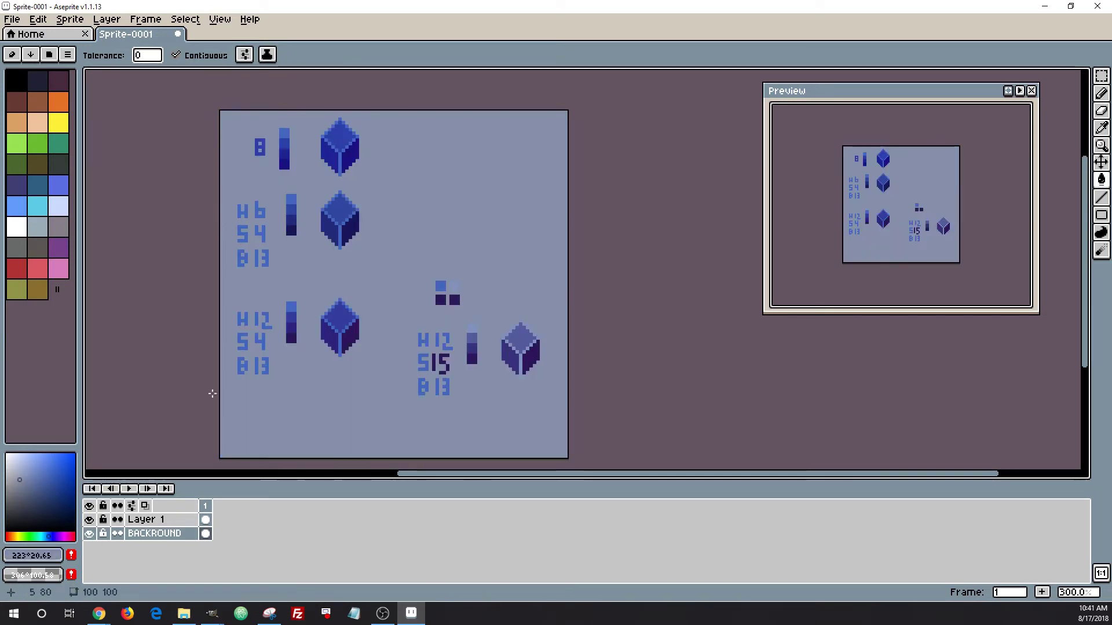
{"action": "left_click", "coordinate": [21, 493]}
{"action": "left_click", "coordinate": [442, 214]}
Test a green background at hue 146, saturation 98, brightness 52, and a dark one at saturation 44, brightness 11.
{"action": "left_click", "coordinate": [34, 537]}
{"action": "left_click", "coordinate": [56, 490]}
{"action": "left_click", "coordinate": [442, 217]}
{"action": "left_click", "coordinate": [73, 490]}
{"action": "left_click", "coordinate": [530, 208]}
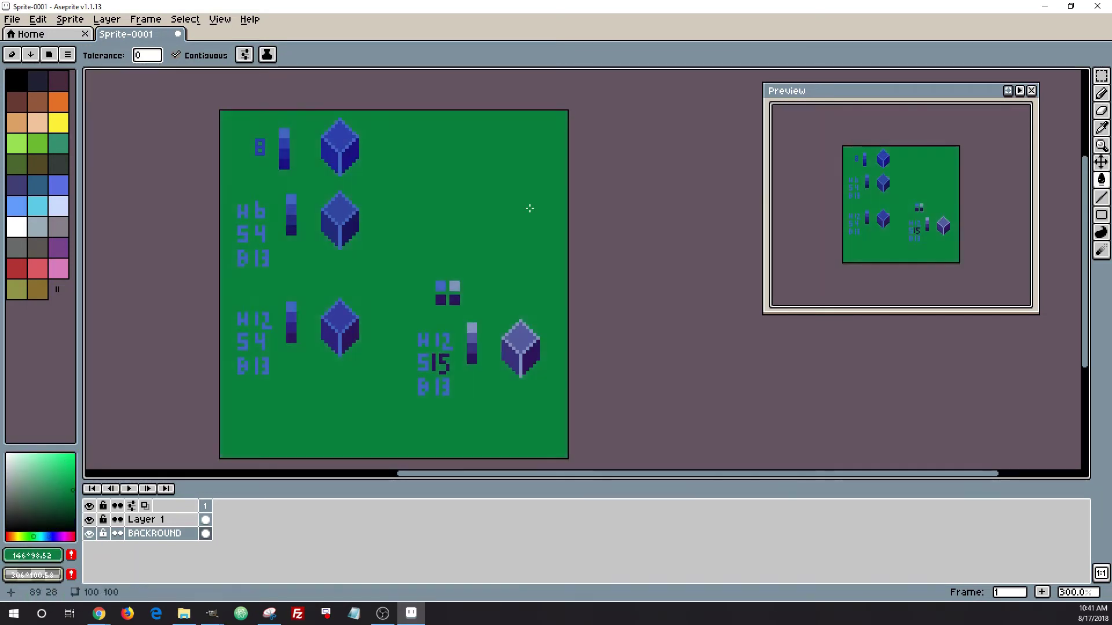
{"action": "left_click", "coordinate": [36, 522]}
{"action": "left_click", "coordinate": [428, 236]}
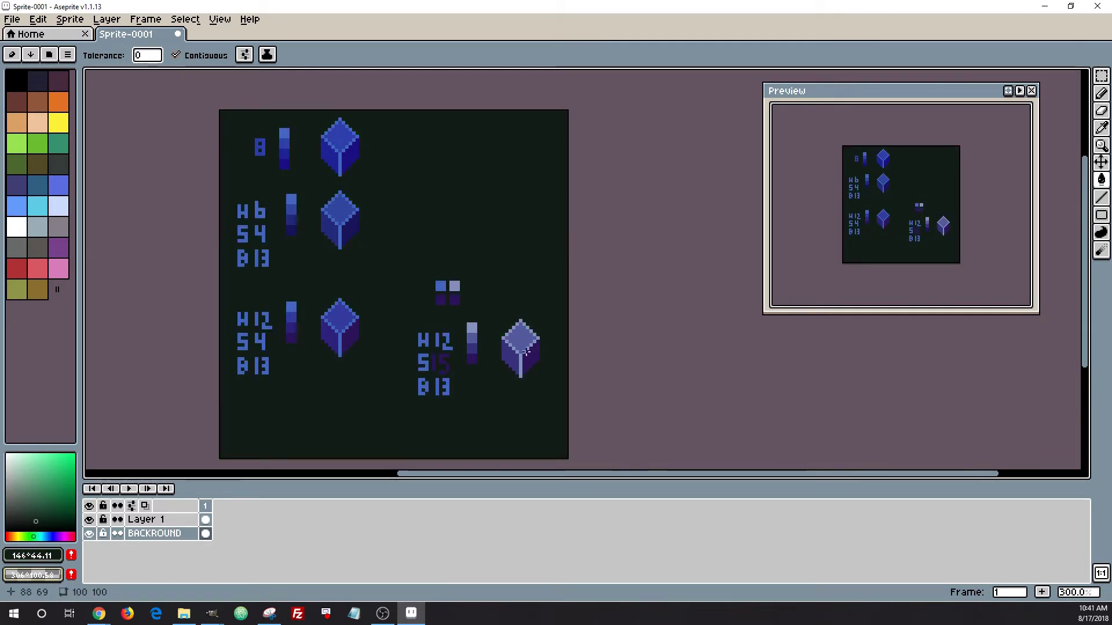
Test a magenta background at hue 317, saturation 66, brightness 77, and a pale yellow one at hue 67, saturation 40, brightness 88.
{"action": "left_click", "coordinate": [67, 537]}
{"action": "left_click", "coordinate": [53, 471]}
{"action": "left_click", "coordinate": [516, 206]}
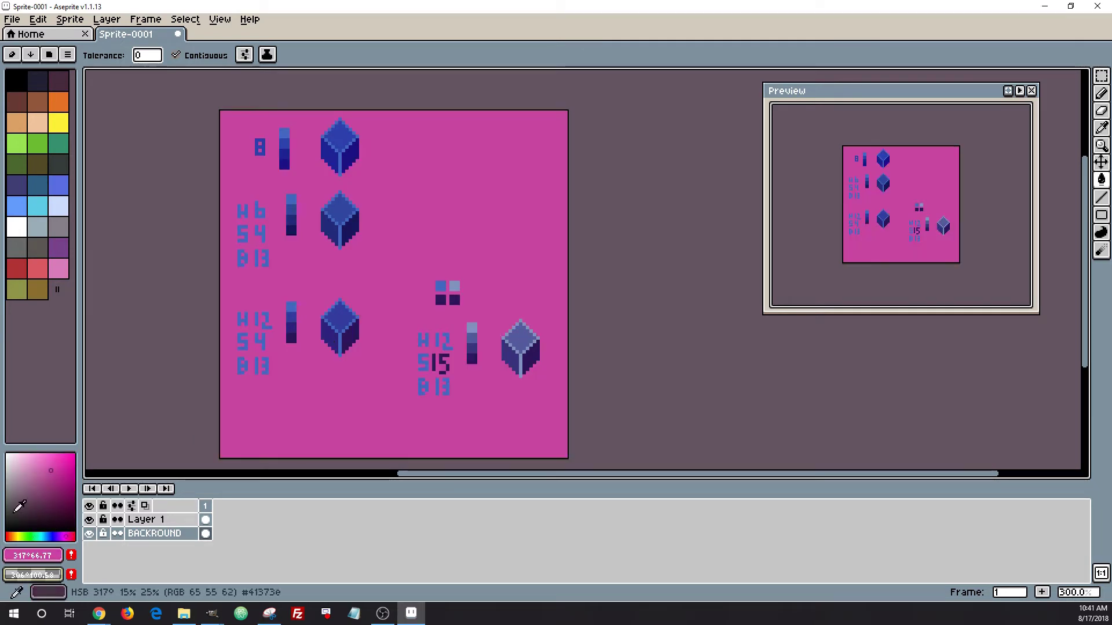
{"action": "left_click", "coordinate": [19, 537]}
{"action": "left_click", "coordinate": [34, 462]}
{"action": "left_click", "coordinate": [405, 237]}
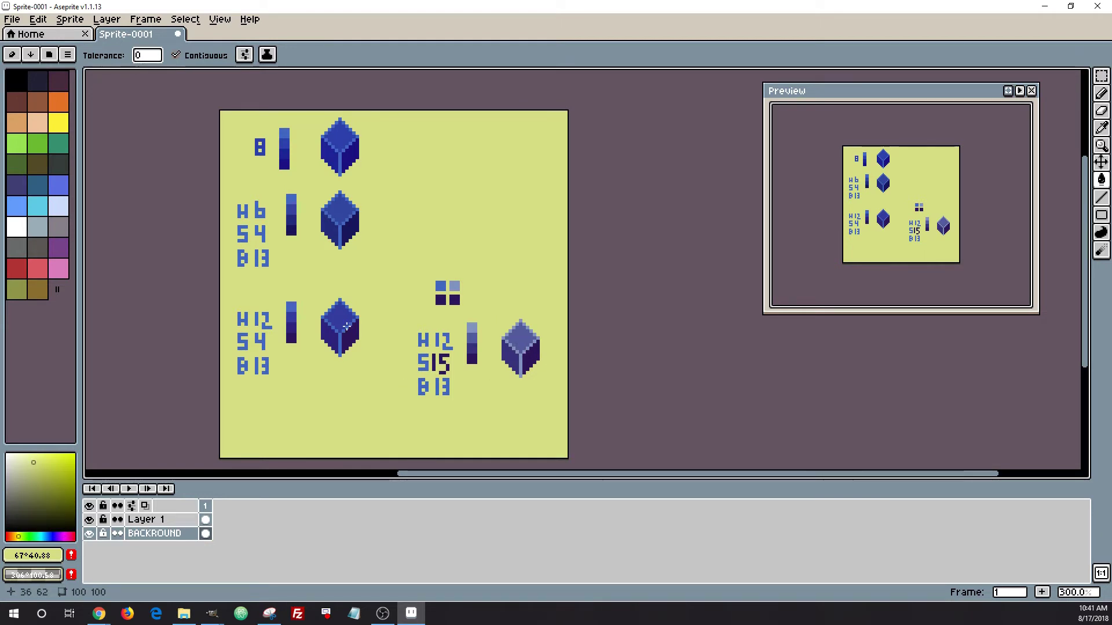
Fill the background with bright yellow at hue 67, saturation 100, brightness 100, and hide the BACKROUND layer.
{"action": "left_click_drag", "start_coordinate": [35, 460], "coordinate": [75, 453]}
{"action": "left_click", "coordinate": [405, 325]}
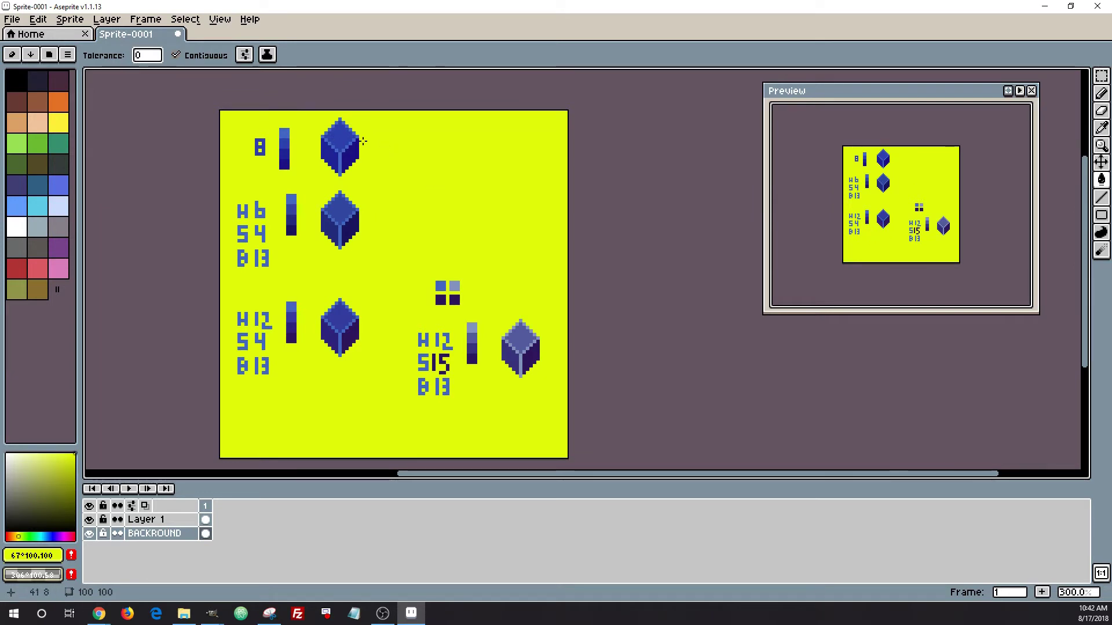
{"action": "left_click", "coordinate": [88, 533]}
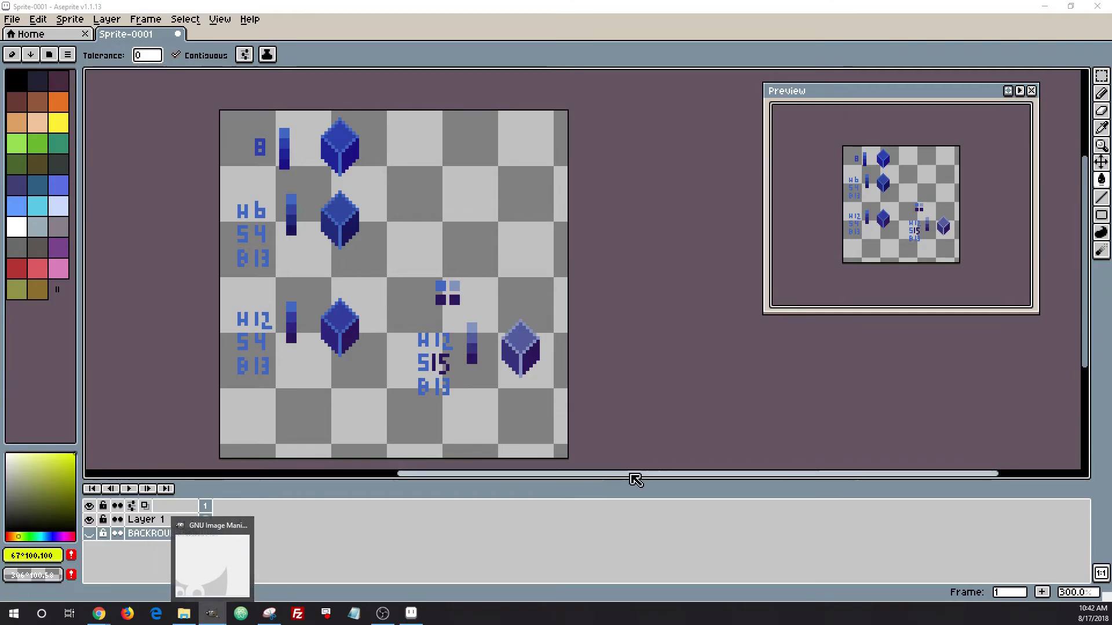
Switch to GIMP and create a new blank image of 100 × 100 pixels.
{"action": "left_click", "coordinate": [212, 613]}
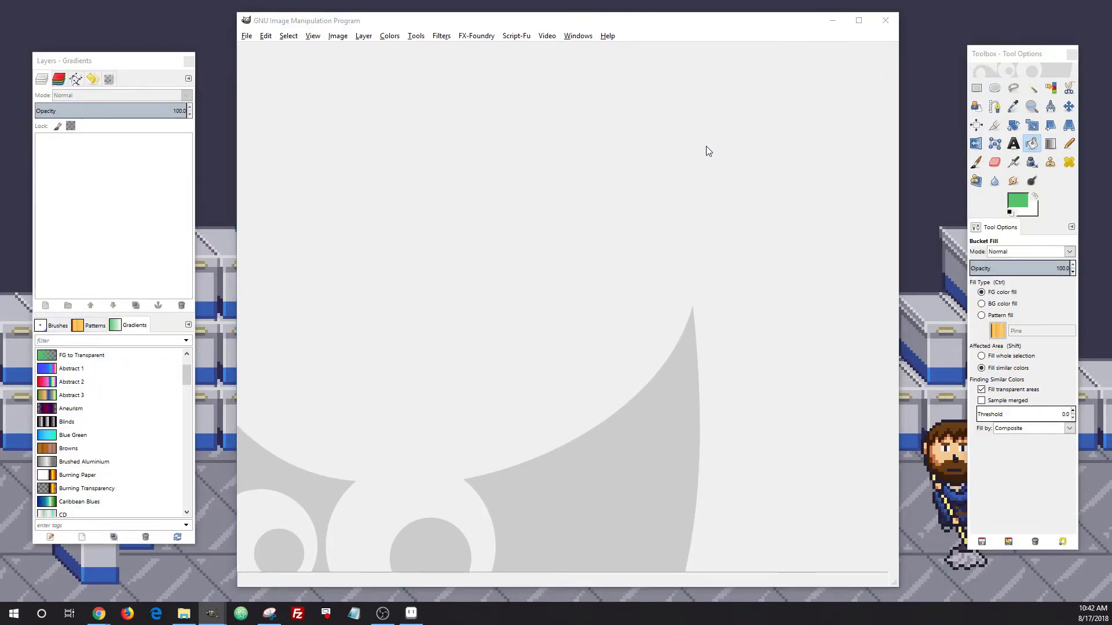
{"action": "key", "text": "ctrl+n"}
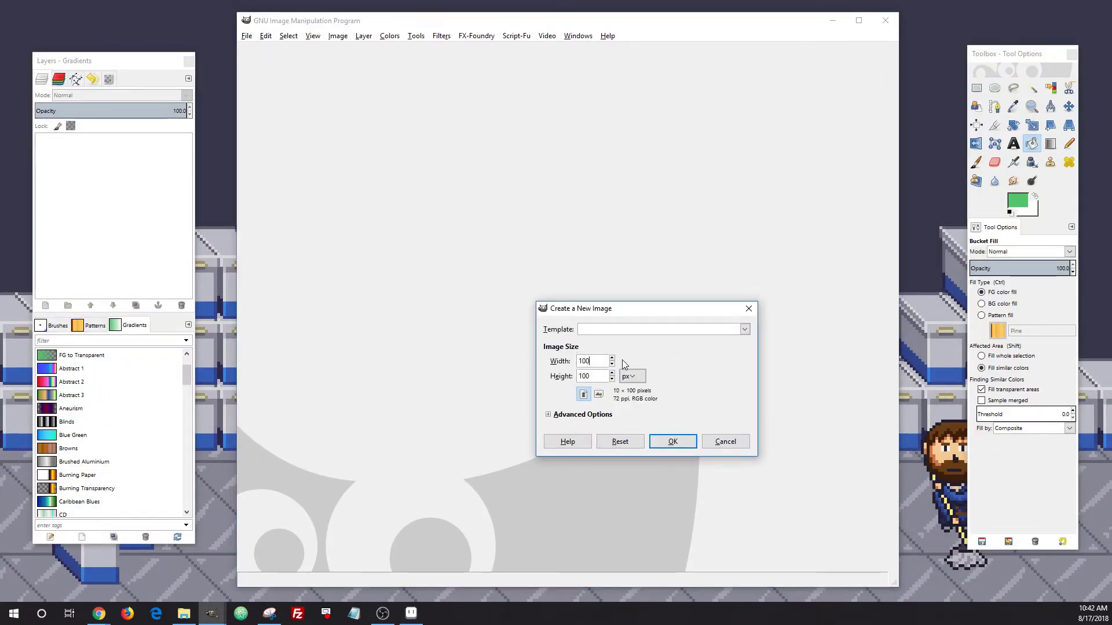
{"action": "key", "text": "Return"}
{"action": "scroll", "coordinate": [614, 315], "scroll_direction": "up", "scroll_amount": 6}
Fill the image background with light grey d9d9d9 and add a new transparent layer above it.
{"action": "left_click", "coordinate": [1018, 200]}
{"action": "left_click_drag", "start_coordinate": [235, 278], "coordinate": [268, 289]}
{"action": "left_click", "coordinate": [688, 236]}
{"action": "left_click", "coordinate": [332, 334]}
{"action": "left_click", "coordinate": [550, 255]}
{"action": "left_click", "coordinate": [46, 305]}
{"action": "key", "text": "Return"}
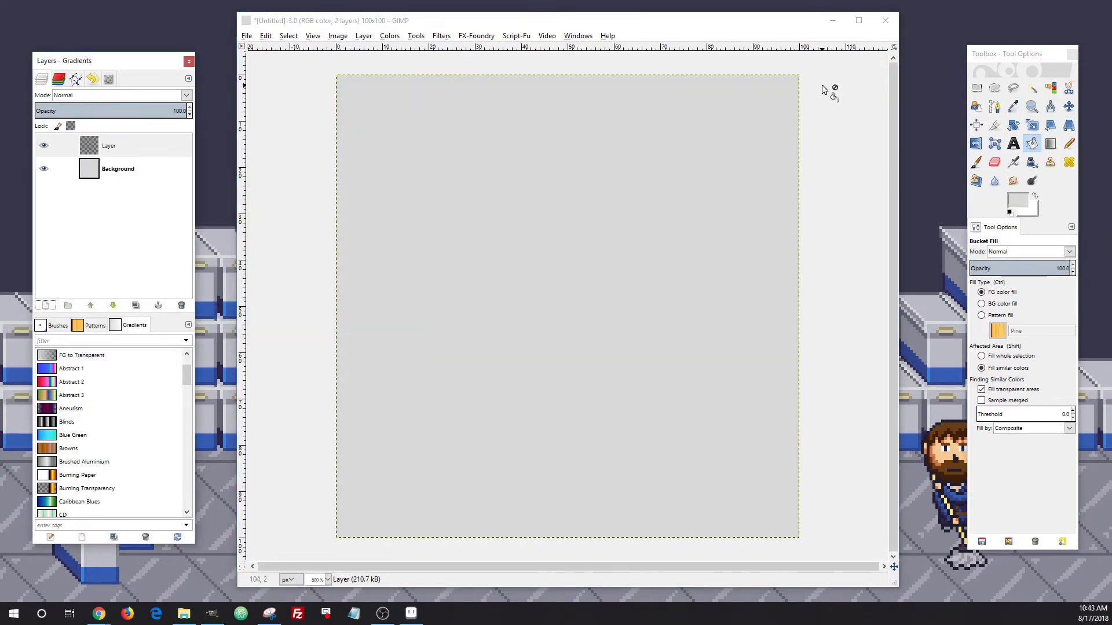
Paint a 2 × 2 pixel block with the Pencil in green 47a73d (hue 114, saturation 64, value 65).
{"action": "left_click", "coordinate": [1069, 144]}
{"action": "left_click", "coordinate": [1017, 200]}
{"action": "left_click", "coordinate": [290, 257]}
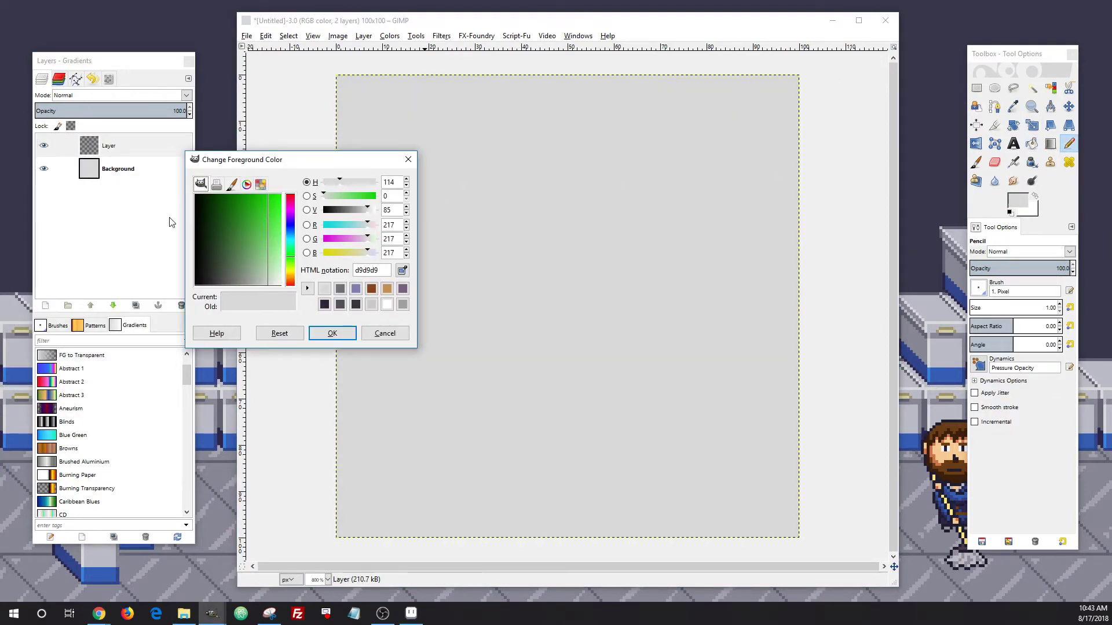
{"action": "left_click_drag", "start_coordinate": [274, 231], "coordinate": [284, 253]}
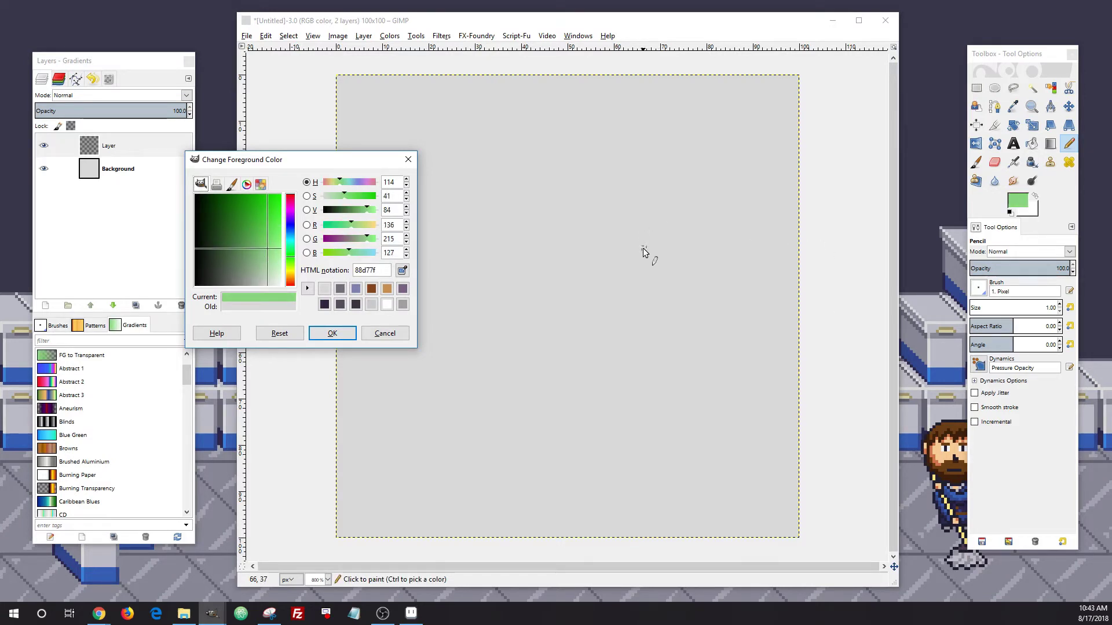
{"action": "left_click", "coordinate": [251, 228]}
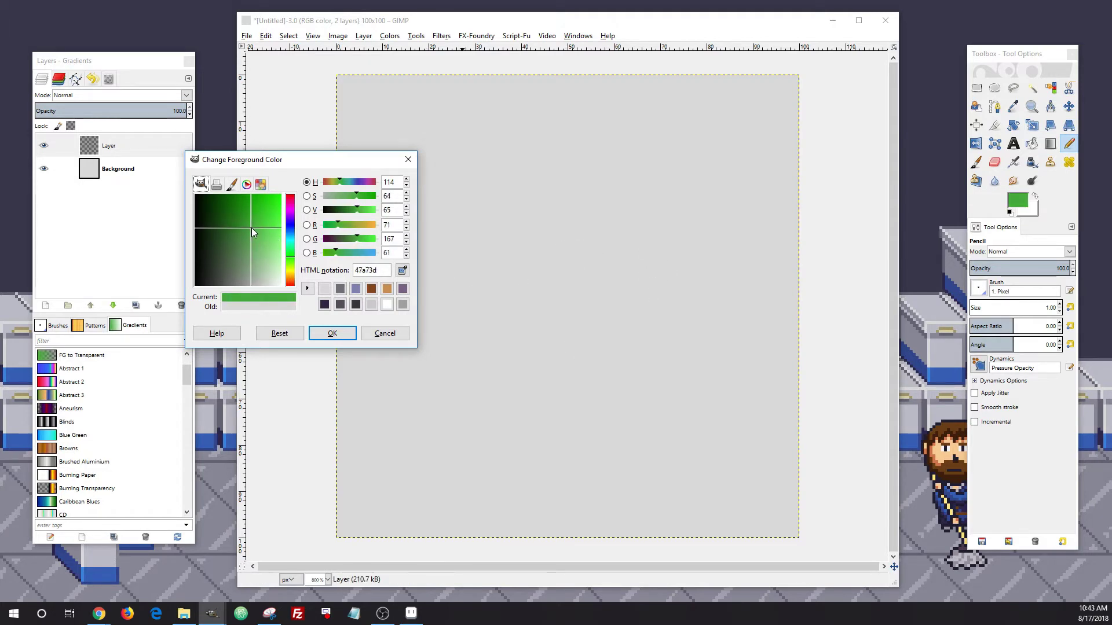
{"action": "scroll", "coordinate": [633, 273], "scroll_direction": "up", "scroll_amount": 3}
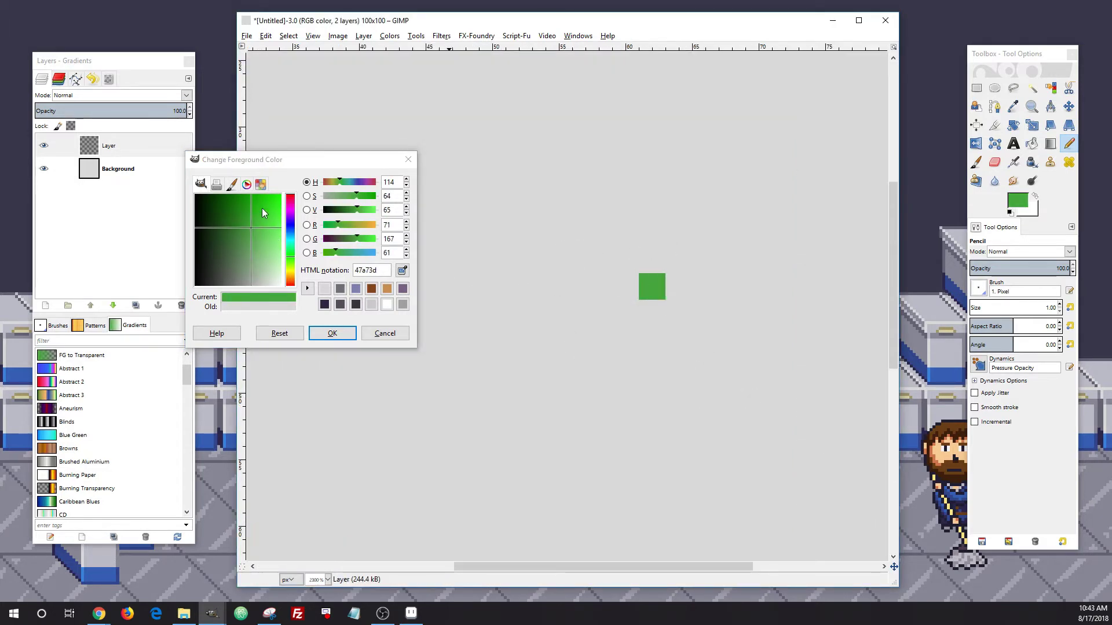
Set the foreground color to dark green 3f7c39 and undo the test stroke made with it over the green block.
{"action": "left_click_drag", "start_coordinate": [263, 212], "coordinate": [265, 197]}
{"action": "left_click", "coordinate": [765, 254]}
{"action": "left_click", "coordinate": [236, 236]}
{"action": "left_click", "coordinate": [631, 281]}
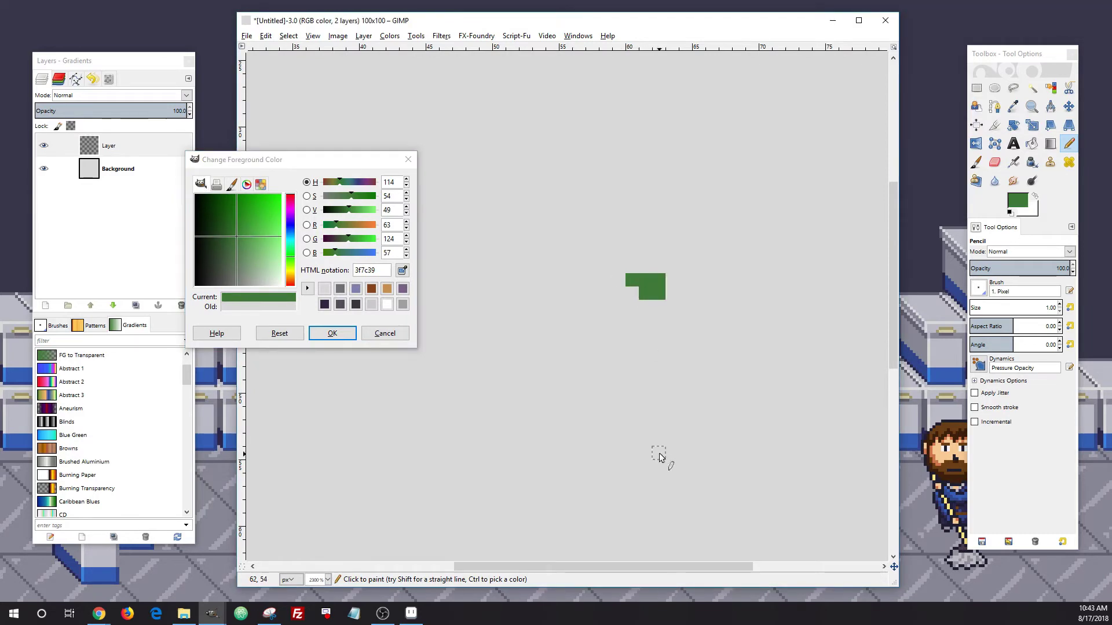
{"action": "key", "text": "ctrl+z"}
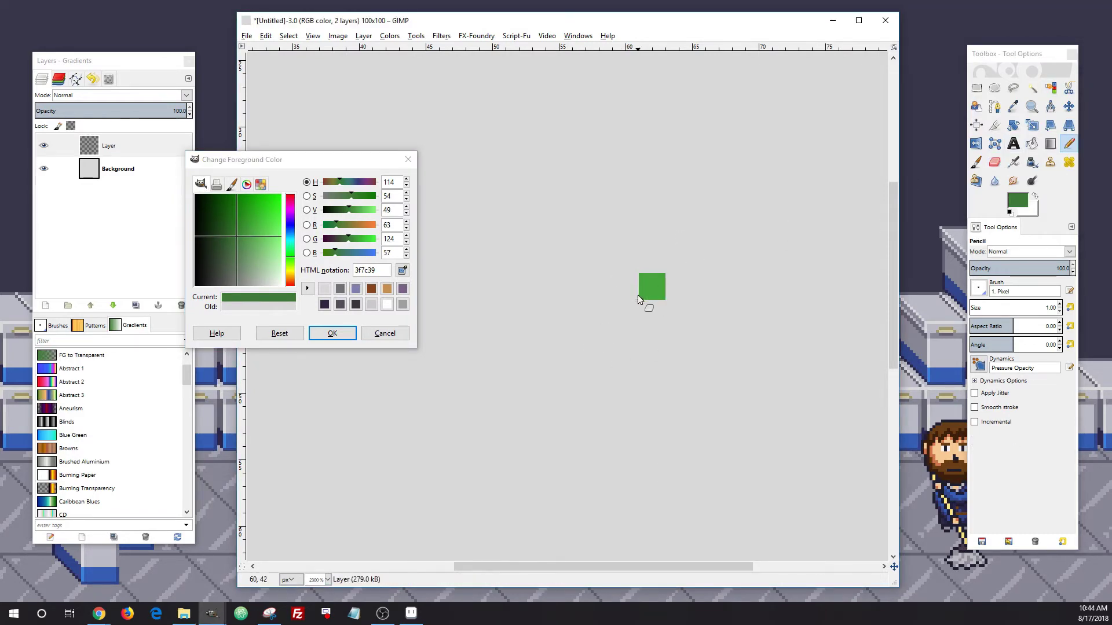
Switch to Aseprite to check the labelled blue ramps and return to the green block in GIMP.
{"action": "left_click", "coordinate": [411, 613]}
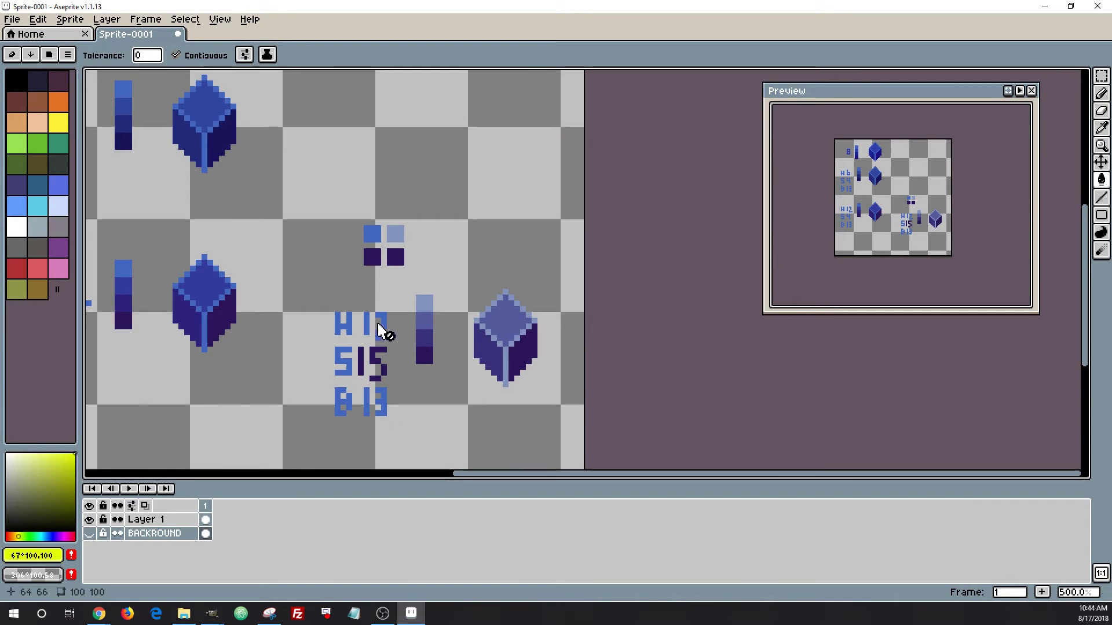
{"action": "left_click", "coordinate": [1045, 6]}
{"action": "scroll", "coordinate": [686, 235], "scroll_direction": "down", "scroll_amount": 4}
{"action": "scroll", "coordinate": [686, 235], "scroll_direction": "down", "scroll_amount": 4}
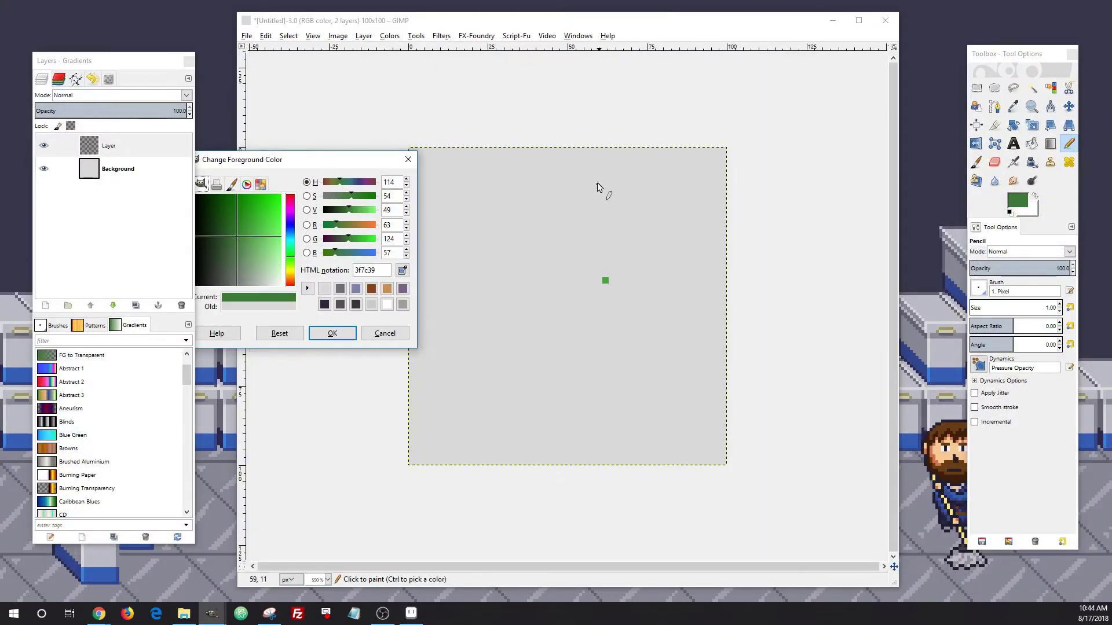
Write the number 12 in dark green 3f7c39 above the green block with the Pencil.
{"action": "left_click_drag", "start_coordinate": [581, 176], "coordinate": [582, 193]}
{"action": "key", "text": "5"}
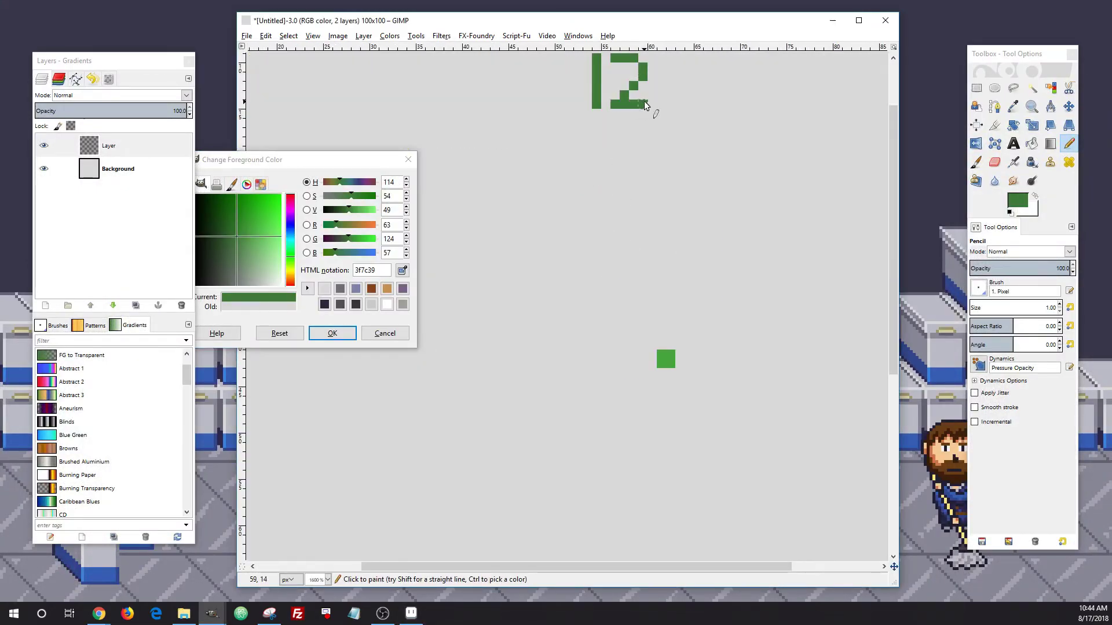
{"action": "scroll", "coordinate": [686, 152], "scroll_direction": "down", "scroll_amount": 5}
{"action": "scroll", "coordinate": [683, 191], "scroll_direction": "up", "scroll_amount": 3}
Try a muted green swatch 6f9c5c (hue 102, saturation 41, value 61) directly above the green block.
{"action": "left_click", "coordinate": [669, 227], "text": "ctrl"}
{"action": "scroll", "coordinate": [683, 231], "scroll_direction": "up", "scroll_amount": 5}
{"action": "scroll", "coordinate": [684, 231], "scroll_direction": "down", "scroll_amount": 5}
{"action": "scroll", "coordinate": [685, 232], "scroll_direction": "up", "scroll_amount": 3}
{"action": "left_click_drag", "start_coordinate": [348, 159], "coordinate": [383, 142]}
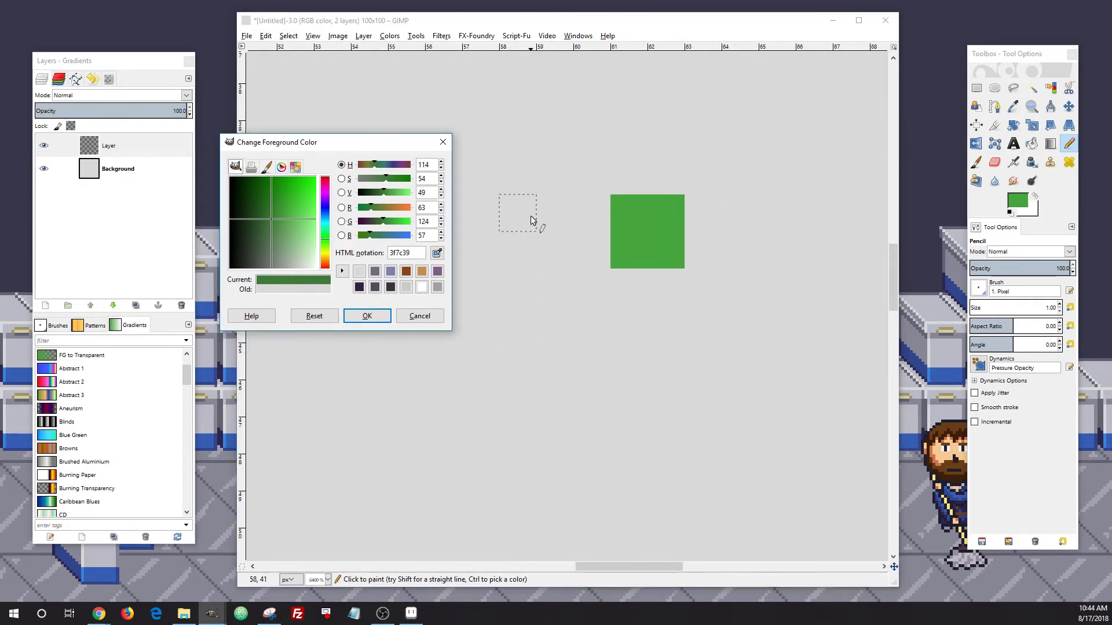
{"action": "scroll", "coordinate": [445, 194], "scroll_direction": "up", "scroll_amount": 12}
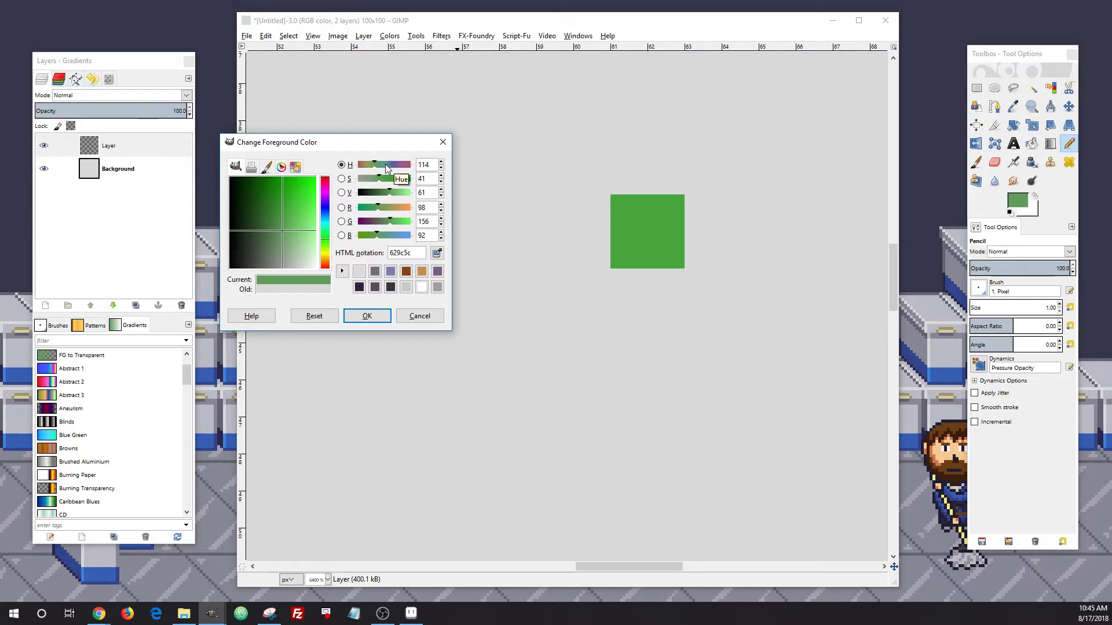
{"action": "left_click_drag", "start_coordinate": [629, 139], "coordinate": [629, 176]}
Sample the middle green and add a darker swatch 22872c (hue 126, saturation 75, value 53) below it.
{"action": "left_click", "coordinate": [617, 242], "text": "ctrl"}
{"action": "scroll", "coordinate": [616, 242], "scroll_direction": "up", "scroll_amount": 1}
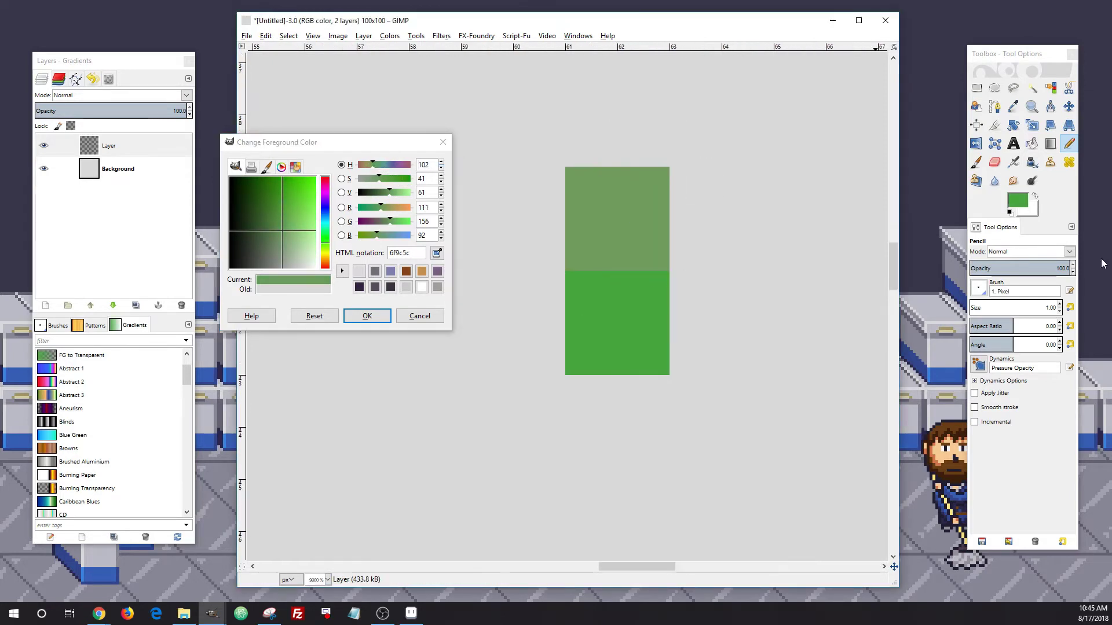
{"action": "left_click", "coordinate": [1017, 200]}
{"action": "scroll", "coordinate": [443, 195], "scroll_direction": "down", "scroll_amount": 11}
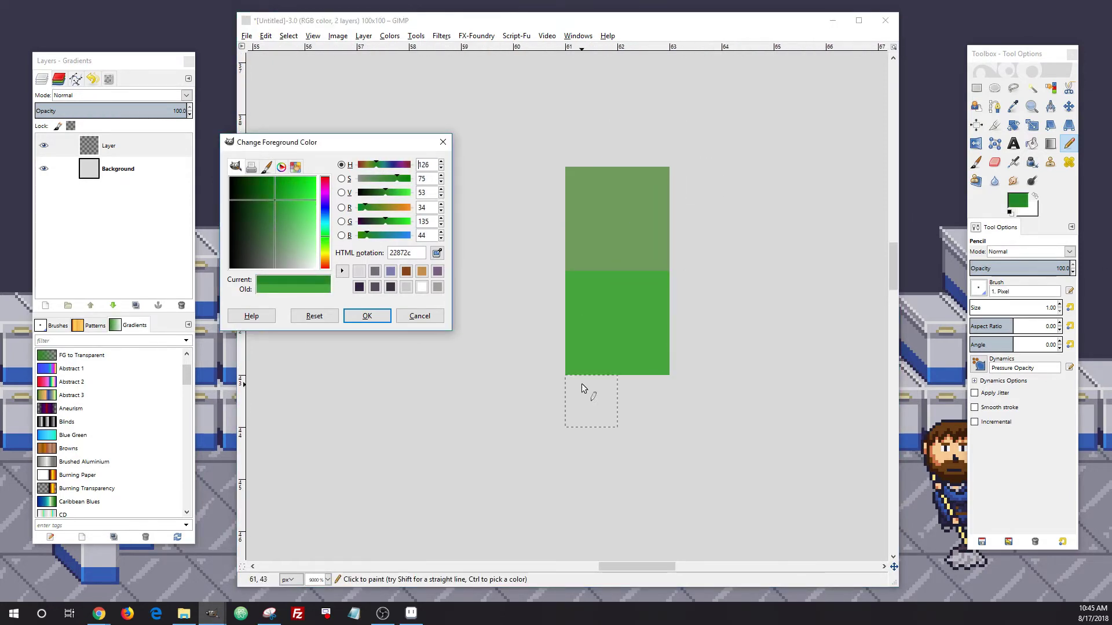
{"action": "left_click_drag", "start_coordinate": [581, 385], "coordinate": [592, 453]}
Sample the middle green and repaint the muted top swatch lighter, with hue 102, saturation 51, value 77.
{"action": "scroll", "coordinate": [482, 345], "scroll_direction": "down", "scroll_amount": 4}
{"action": "left_click", "coordinate": [522, 334], "text": "ctrl"}
{"action": "left_click", "coordinate": [1018, 200]}
{"action": "left_click", "coordinate": [441, 190]}
{"action": "left_click", "coordinate": [441, 183]}
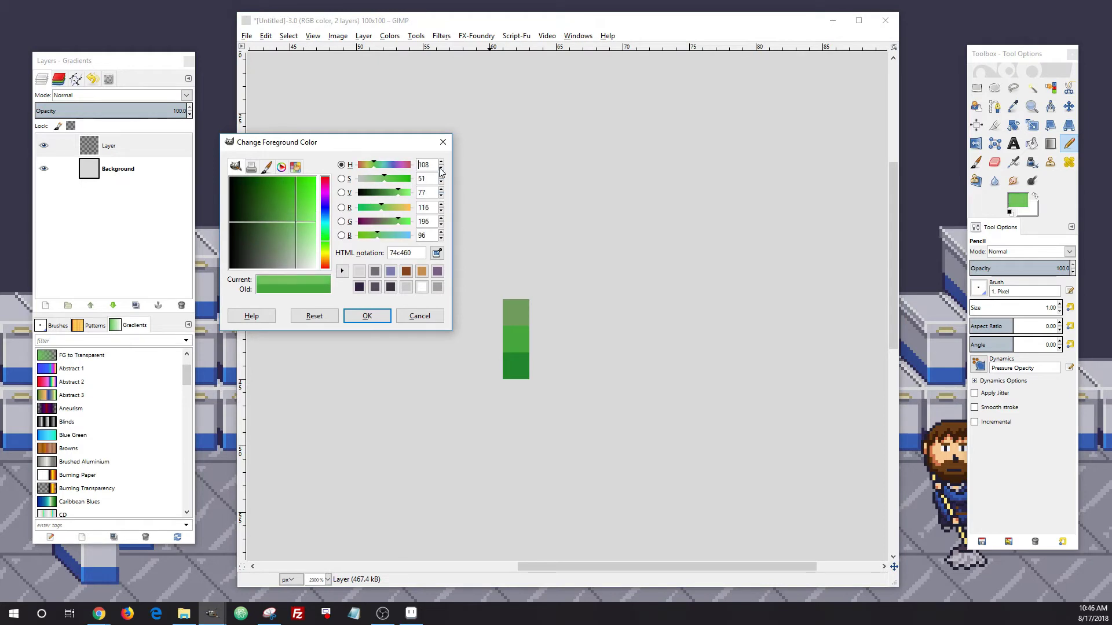
{"action": "left_click", "coordinate": [441, 168]}
{"action": "left_click_drag", "start_coordinate": [511, 319], "coordinate": [510, 307]}
Add a lighter green swatch with saturation 39 and value 89 on top of the ramp.
{"action": "scroll", "coordinate": [475, 342], "scroll_direction": "up", "scroll_amount": 3}
{"action": "left_click", "coordinate": [441, 190]}
{"action": "left_click", "coordinate": [441, 182]}
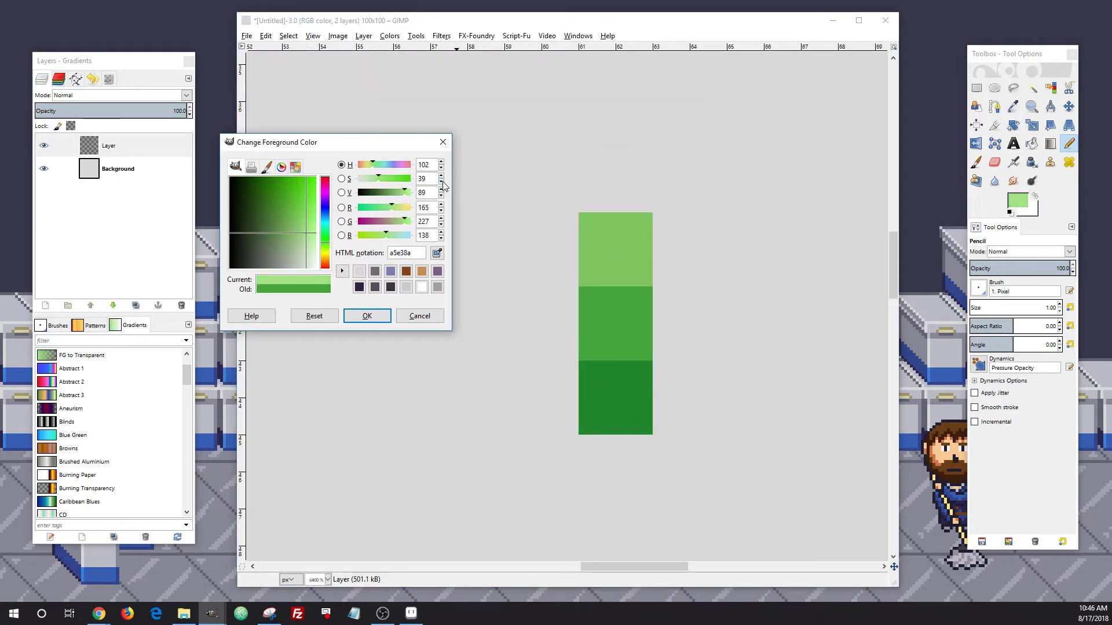
{"action": "left_click_drag", "start_coordinate": [635, 194], "coordinate": [634, 157]}
Cap the ramp with a pale yellow-green swatch eaffba (hue 78, saturation 27, value 100).
{"action": "left_click", "coordinate": [440, 190]}
{"action": "left_click", "coordinate": [442, 182]}
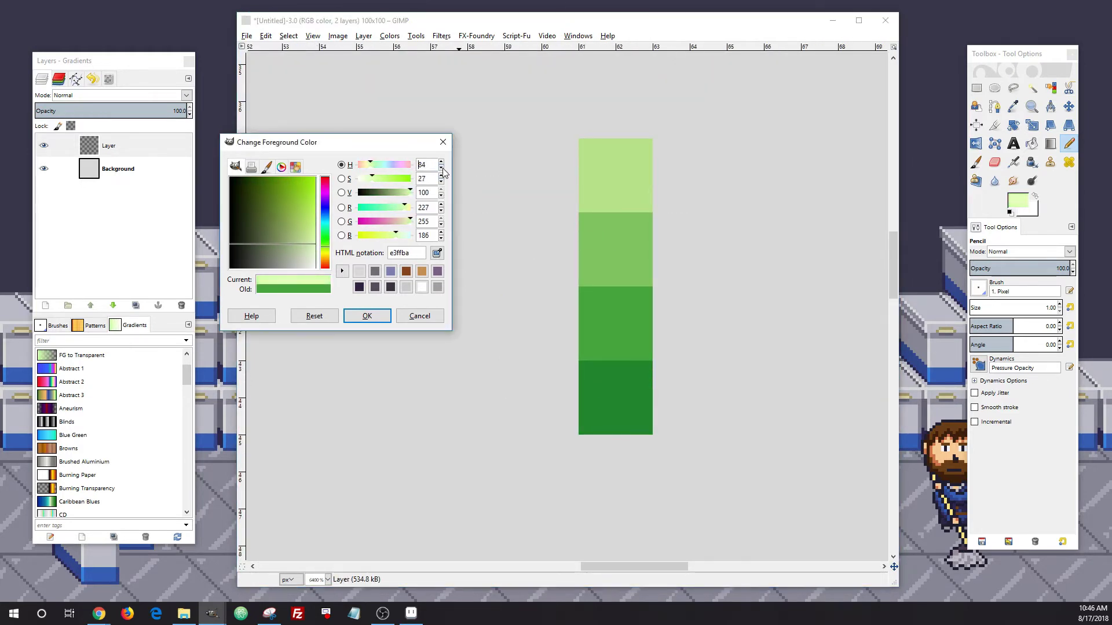
{"action": "left_click", "coordinate": [440, 168]}
{"action": "left_click_drag", "start_coordinate": [635, 120], "coordinate": [634, 83]}
Sample the darkest green and add a darker swatch 0e6929 (hue 138, saturation 87, value 41) below it.
{"action": "left_click", "coordinate": [615, 400], "text": "ctrl"}
{"action": "left_click", "coordinate": [1017, 200]}
{"action": "left_click", "coordinate": [441, 195]}
{"action": "left_click", "coordinate": [442, 176]}
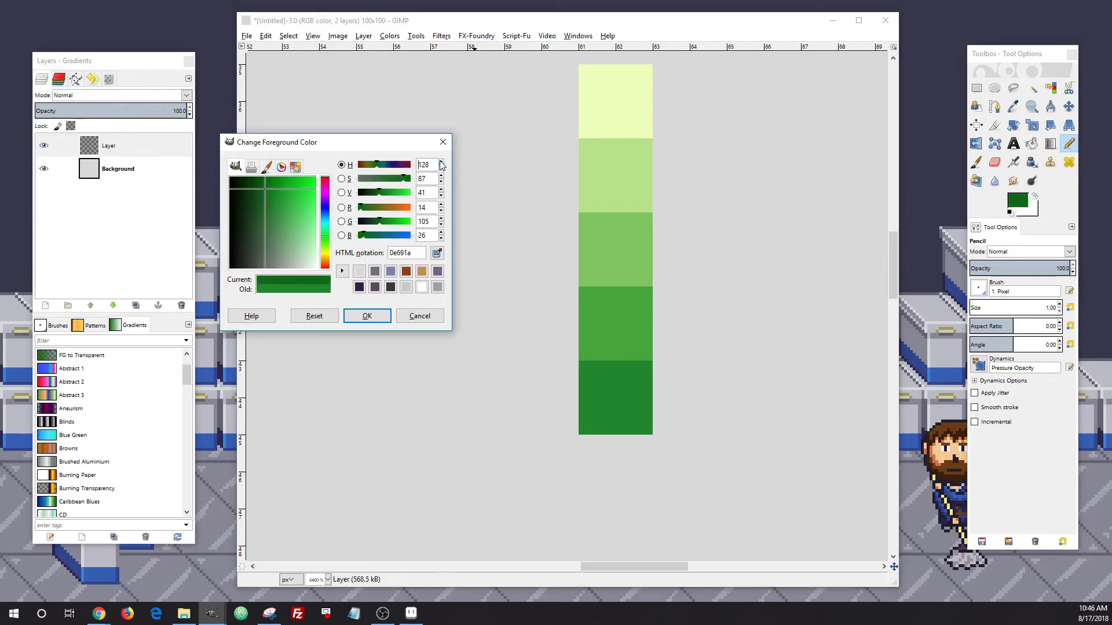
{"action": "left_click", "coordinate": [440, 162]}
{"action": "mouse_move", "coordinate": [635, 453]}
{"action": "left_mouse_down"}
{"action": "mouse_move", "coordinate": [615, 477]}
{"action": "mouse_move", "coordinate": [597, 453]}
{"action": "left_mouse_up"}
Finish the lower end of the green ramp with a very dark, bluer green swatch.
{"action": "scroll", "coordinate": [597, 414], "scroll_direction": "down", "scroll_amount": 4}
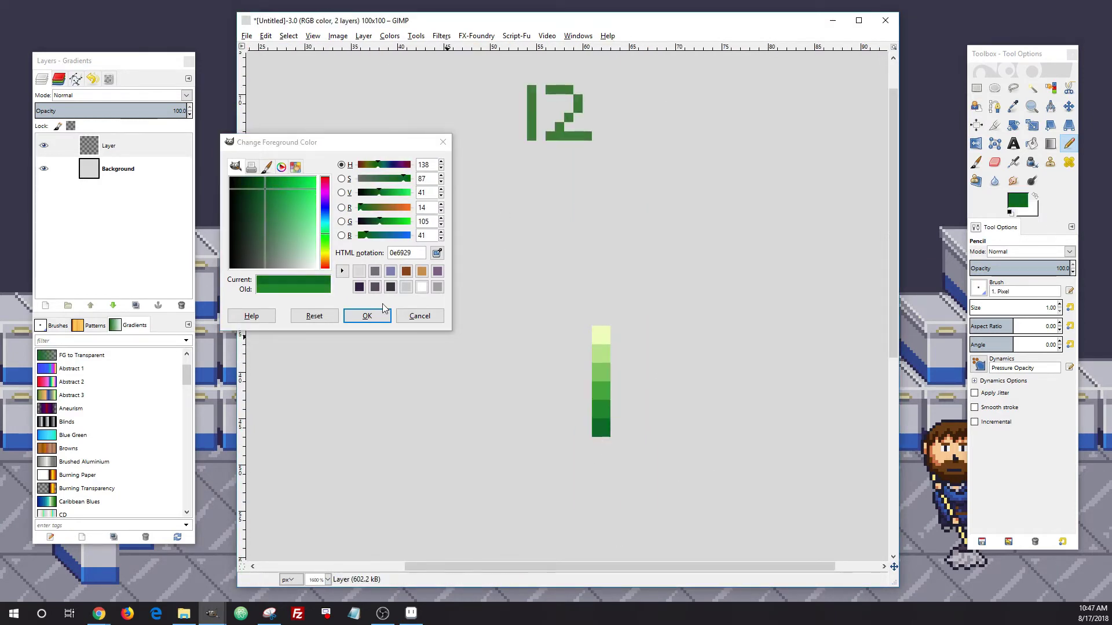
{"action": "scroll", "coordinate": [616, 435], "scroll_direction": "up", "scroll_amount": 2}
{"action": "scroll", "coordinate": [441, 186], "scroll_direction": "down", "scroll_amount": 5}
{"action": "left_click", "coordinate": [442, 162]}
{"action": "mouse_move", "coordinate": [596, 448]}
{"action": "left_mouse_down"}
{"action": "mouse_move", "coordinate": [592, 463]}
{"action": "mouse_move", "coordinate": [578, 450]}
{"action": "left_mouse_up"}
Try a pale yellow strip f7ffab (hue 66, saturation 33, value 100) above the lightest green swatch.
{"action": "scroll", "coordinate": [597, 417], "scroll_direction": "down", "scroll_amount": 1}
{"action": "left_click", "coordinate": [590, 291], "text": "ctrl"}
{"action": "scroll", "coordinate": [616, 284], "scroll_direction": "up", "scroll_amount": 2}
{"action": "left_click", "coordinate": [1017, 200]}
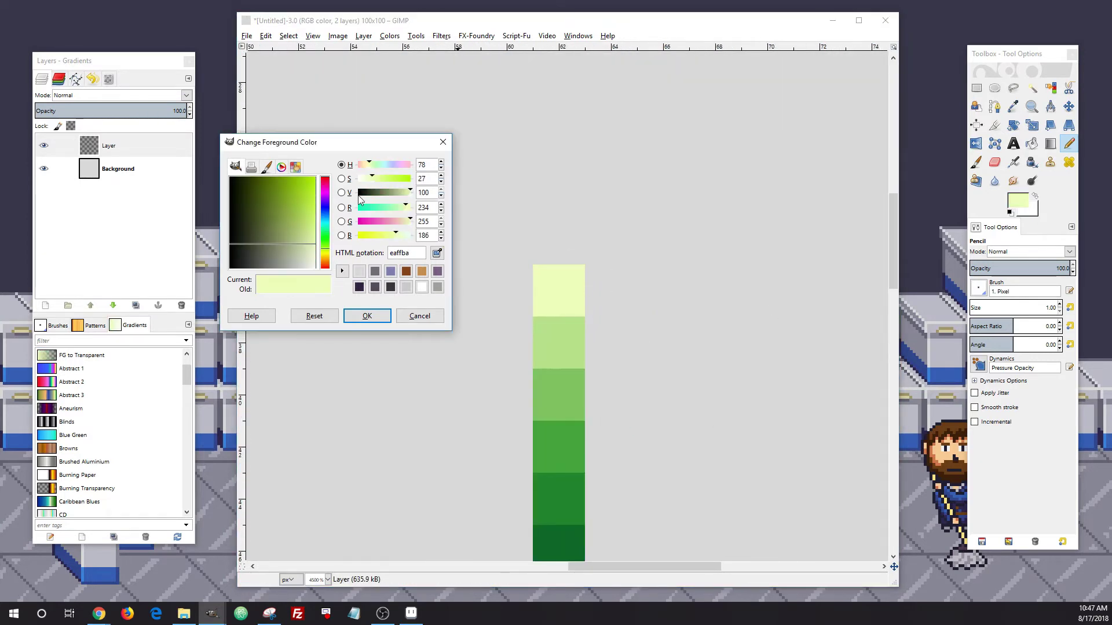
{"action": "left_click", "coordinate": [442, 168]}
{"action": "left_click", "coordinate": [441, 176]}
{"action": "left_click_drag", "start_coordinate": [560, 253], "coordinate": [509, 232]}
{"action": "scroll", "coordinate": [561, 231], "scroll_direction": "up", "scroll_amount": 2}
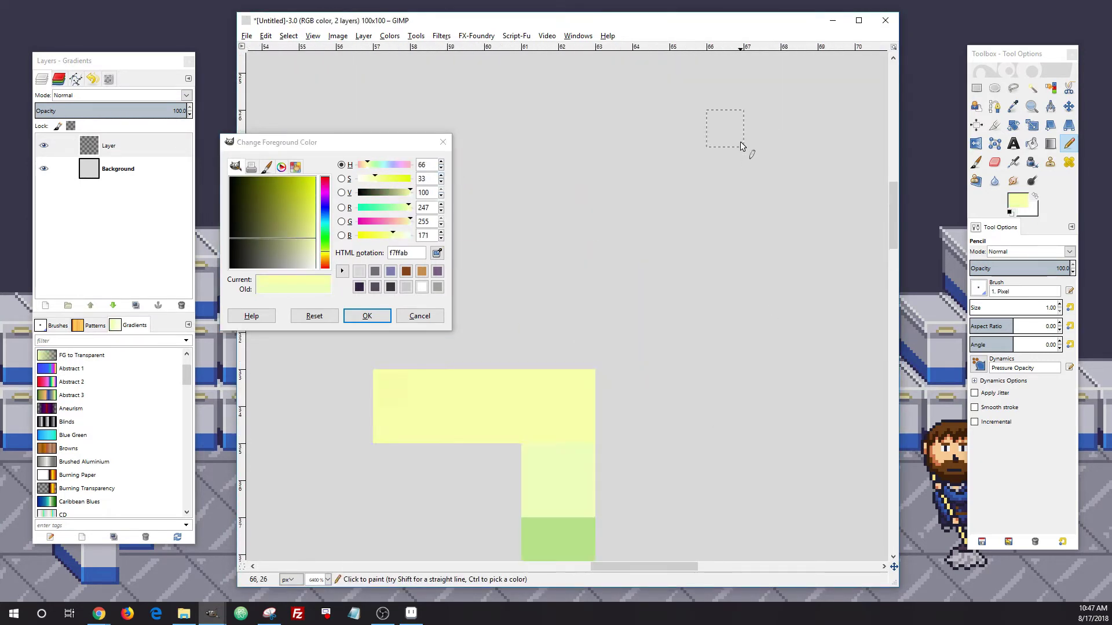
Try a small test shape of pale yellow pixels surrounded by middle green beside the ramp.
{"action": "left_click_drag", "start_coordinate": [727, 131], "coordinate": [796, 130]}
{"action": "left_click", "coordinate": [559, 449], "text": "ctrl"}
{"action": "scroll", "coordinate": [637, 405], "scroll_direction": "up", "scroll_amount": 3}
{"action": "left_click_drag", "start_coordinate": [799, 420], "coordinate": [731, 446]}
{"action": "scroll", "coordinate": [733, 446], "scroll_direction": "down", "scroll_amount": 2}
Sample the lightest green and paint a pale yellow swatch f8ffba (hue 66, saturation 27, value 100) beside it.
{"action": "left_click", "coordinate": [690, 385], "text": "ctrl"}
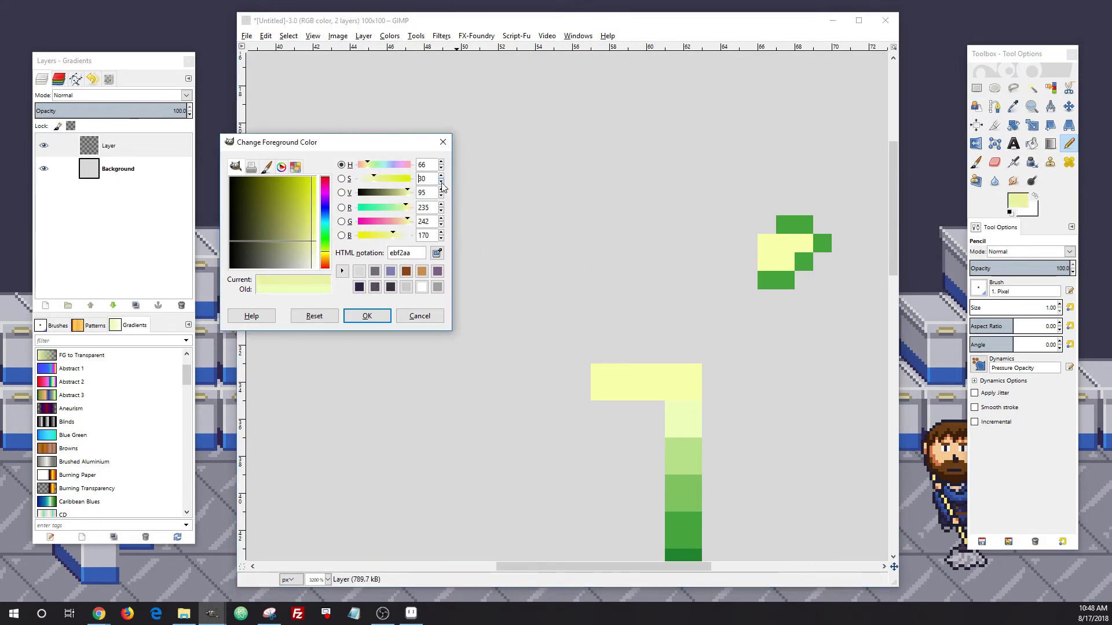
{"action": "left_click", "coordinate": [1026, 200]}
{"action": "left_click", "coordinate": [441, 168]}
{"action": "mouse_move", "coordinate": [655, 410]}
{"action": "left_mouse_down"}
{"action": "mouse_move", "coordinate": [644, 424]}
{"action": "mouse_move", "coordinate": [640, 410]}
{"action": "left_mouse_up"}
Erase the pale yellow strip above the ramp and the yellow-and-green test shape.
{"action": "key", "text": "shift+e"}
{"action": "mouse_move", "coordinate": [697, 391]}
{"action": "left_mouse_down"}
{"action": "mouse_move", "coordinate": [650, 378]}
{"action": "mouse_move", "coordinate": [697, 374]}
{"action": "left_mouse_up"}
{"action": "key", "text": "n"}
{"action": "left_click", "coordinate": [691, 439], "text": "ctrl"}
{"action": "scroll", "coordinate": [805, 370], "scroll_direction": "down", "scroll_amount": 3}
{"action": "scroll", "coordinate": [695, 313], "scroll_direction": "up", "scroll_amount": 3}
{"action": "key", "text": "shift+e"}
{"action": "left_click_drag", "start_coordinate": [779, 333], "coordinate": [794, 300]}
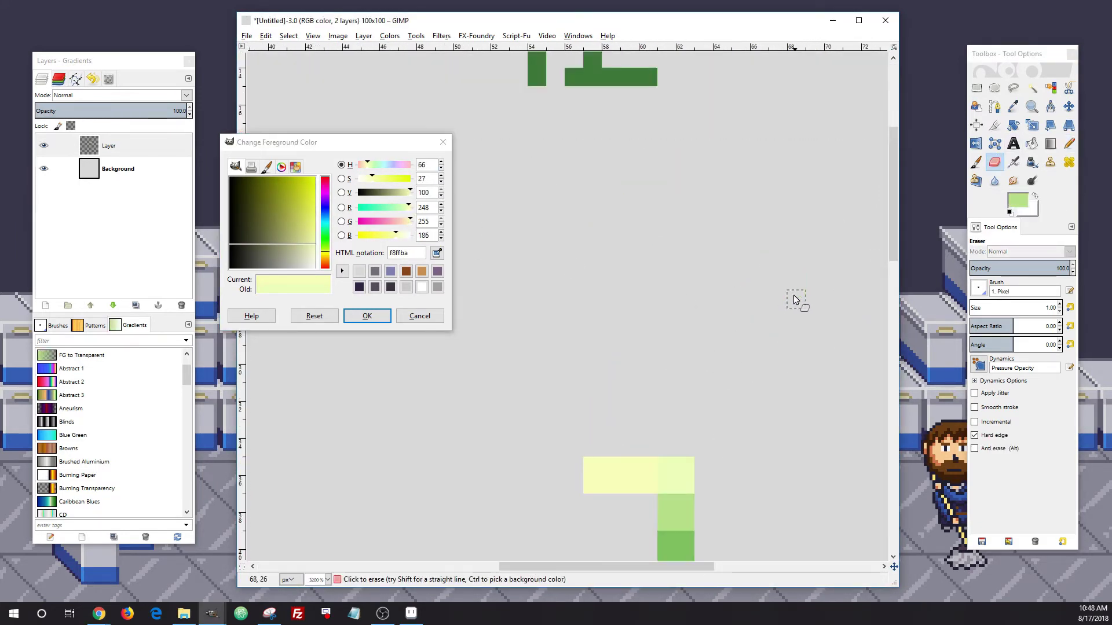
Add a cream swatch fff8ba (hue 54, saturation 27, value 100) beside the pale yellow one.
{"action": "key", "text": "n"}
{"action": "scroll", "coordinate": [776, 307], "scroll_direction": "down", "scroll_amount": 2}
{"action": "left_click", "coordinate": [628, 221], "text": "ctrl"}
{"action": "left_click", "coordinate": [442, 168]}
{"action": "left_click_drag", "start_coordinate": [609, 223], "coordinate": [602, 265]}
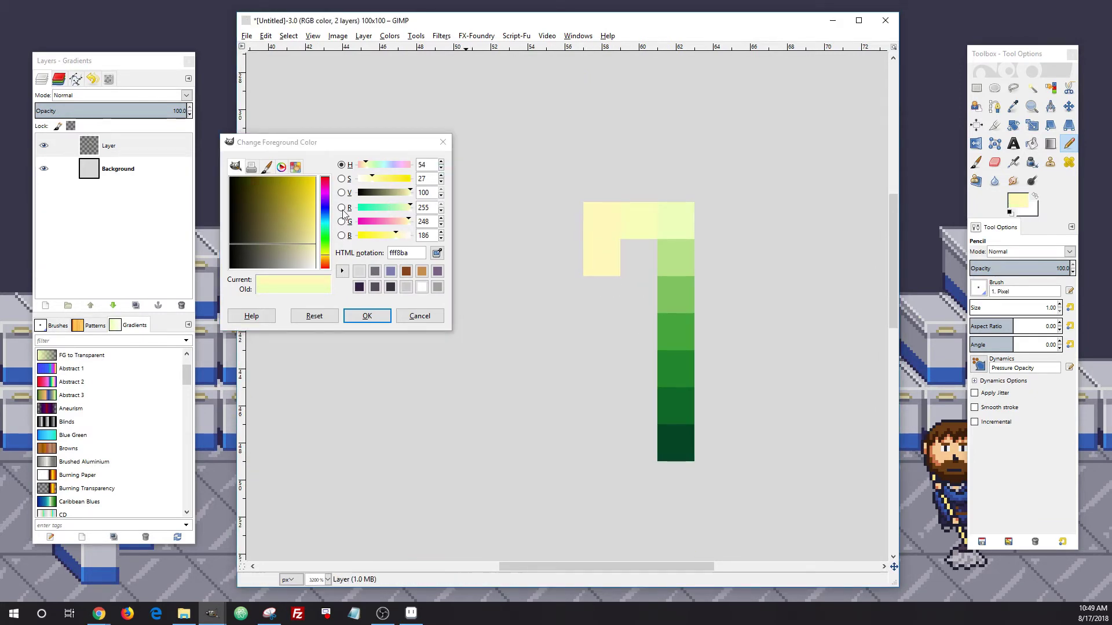
Paint darker yellow swatches e0d889 (saturation 39, value 88) below and above the cream swatch.
{"action": "left_click", "coordinate": [305, 233]}
{"action": "left_click", "coordinate": [601, 257]}
{"action": "left_click", "coordinate": [601, 183]}
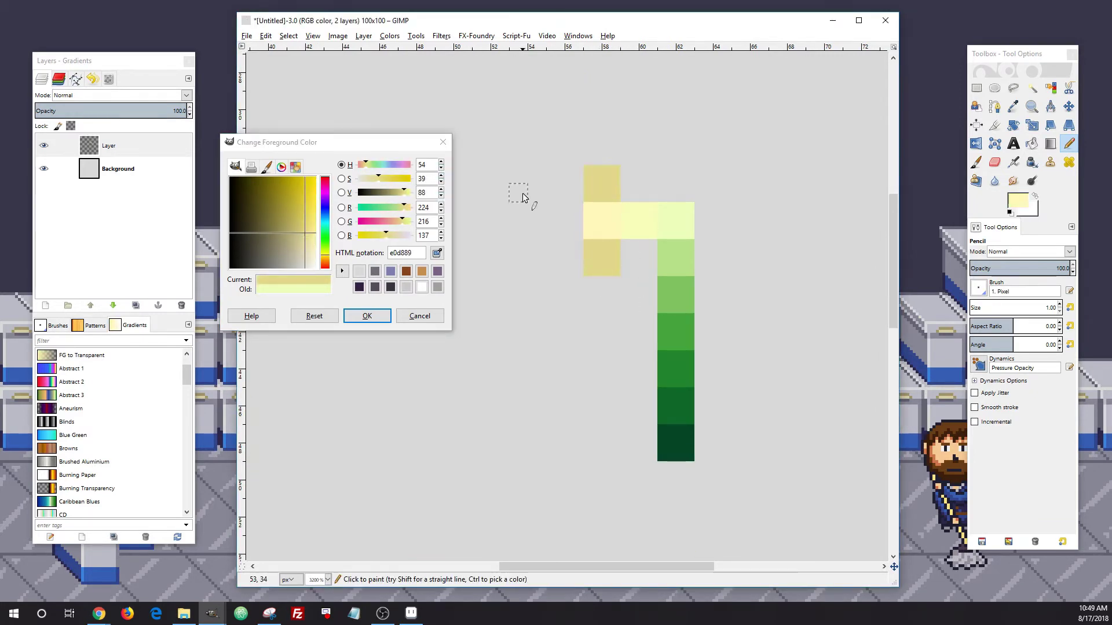
Add a light peach swatch beside the cream one and erase the darker yellow swatch below the cream.
{"action": "left_click", "coordinate": [610, 223], "text": "ctrl"}
{"action": "left_click", "coordinate": [441, 168]}
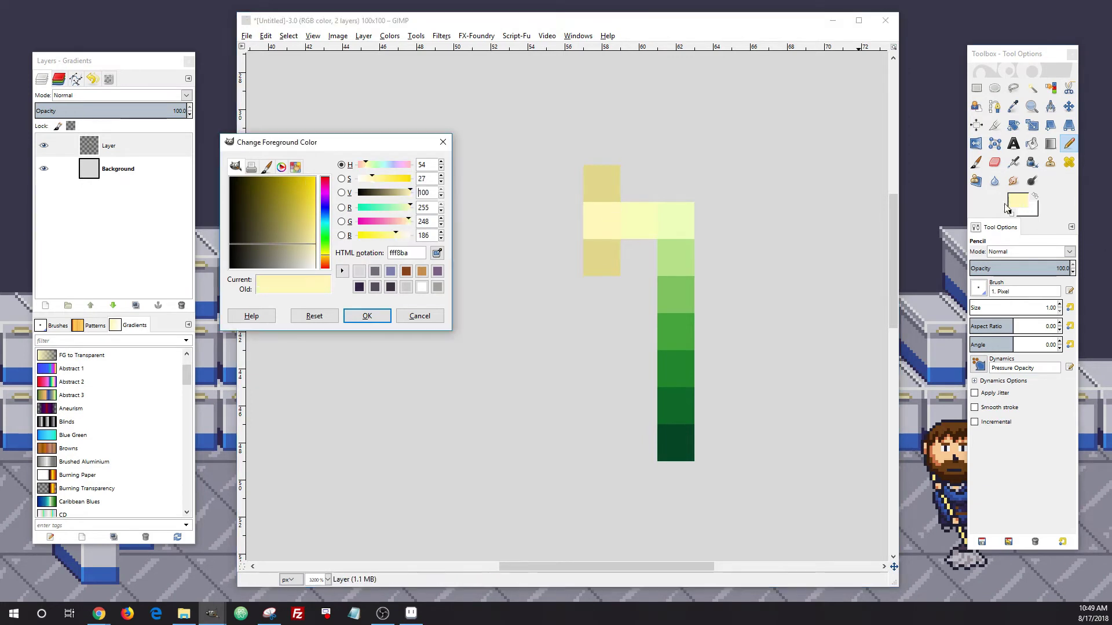
{"action": "left_click_drag", "start_coordinate": [574, 212], "coordinate": [556, 230]}
{"action": "key", "text": "e"}
{"action": "key", "text": "shift+e"}
{"action": "left_click", "coordinate": [605, 253]}
Start a downward ramp by painting a tan swatch with saturation 39 and value 88 below the peach one.
{"action": "key", "text": "n"}
{"action": "left_click", "coordinate": [441, 168]}
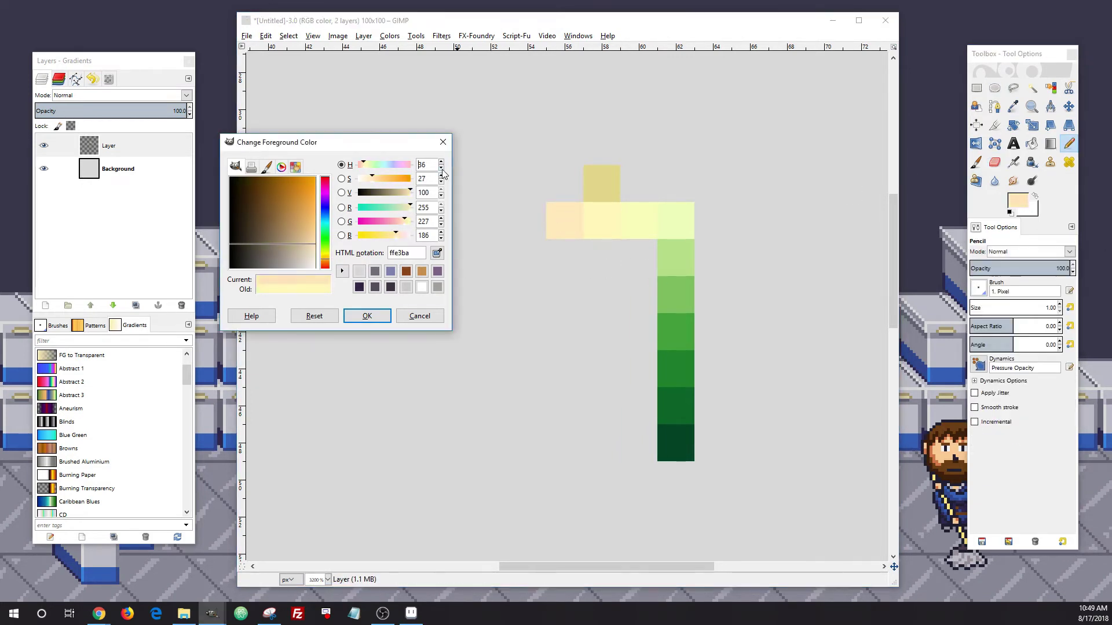
{"action": "left_click", "coordinate": [441, 176]}
{"action": "left_click", "coordinate": [443, 196]}
{"action": "left_click", "coordinate": [565, 258]}
Add a reddish-brown swatch with hue 18 and value 76 below the tan one.
{"action": "left_click", "coordinate": [325, 265]}
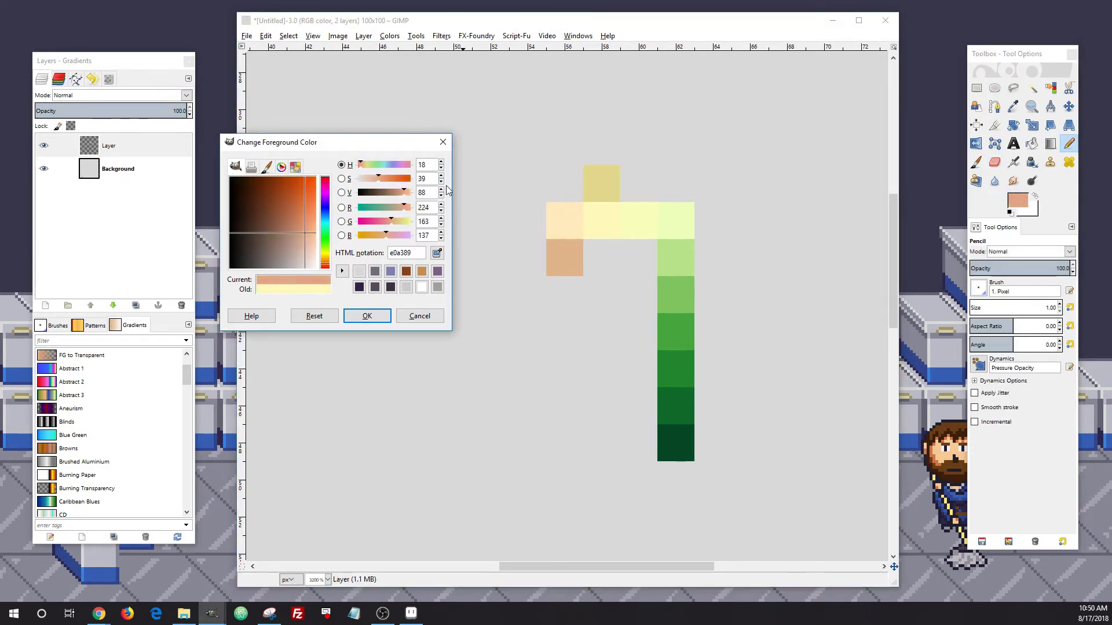
{"action": "left_click", "coordinate": [295, 222]}
{"action": "left_click", "coordinate": [559, 296]}
Continue the warm ramp with a darker, more saturated red swatch at hue 6.
{"action": "left_click", "coordinate": [441, 168]}
{"action": "left_click", "coordinate": [442, 176]}
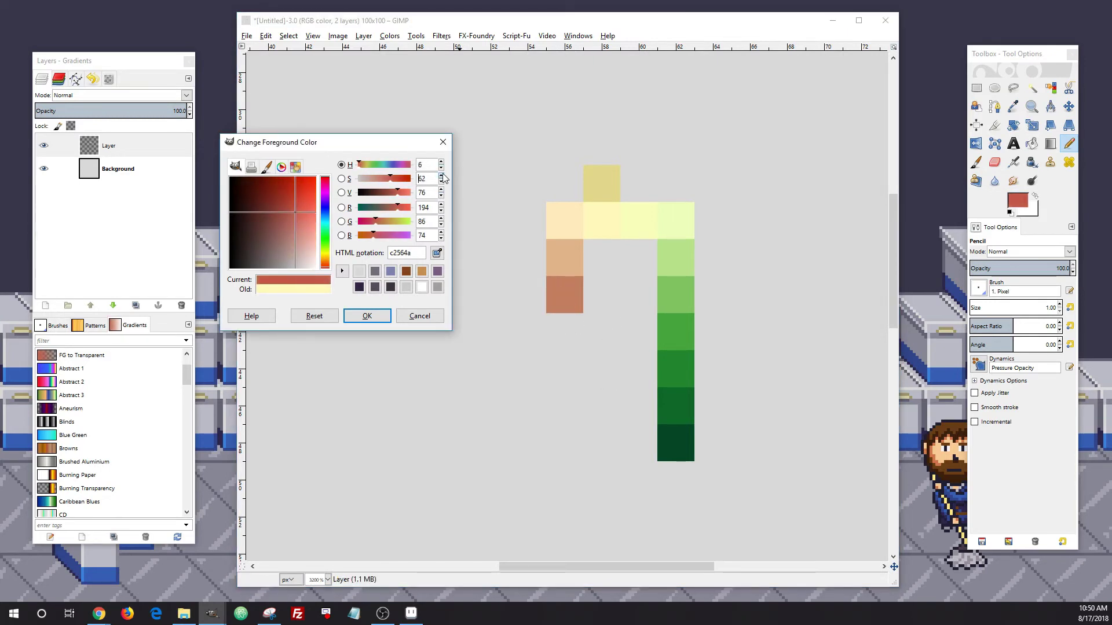
{"action": "left_click", "coordinate": [441, 196]}
{"action": "left_click_drag", "start_coordinate": [556, 324], "coordinate": [570, 341]}
{"action": "mouse_move", "coordinate": [556, 341]}
{"action": "left_mouse_down"}
{"action": "mouse_move", "coordinate": [526, 296]}
{"action": "mouse_move", "coordinate": [544, 369]}
{"action": "left_mouse_up"}
Extend the warm ramp downward with darker reds, ending with maroon 470123 (hue 331, saturation 98, value 28).
{"action": "left_click", "coordinate": [441, 196]}
{"action": "left_click", "coordinate": [441, 195]}
{"action": "left_click", "coordinate": [441, 176]}
{"action": "left_click", "coordinate": [441, 168]}
{"action": "left_click", "coordinate": [441, 196]}
{"action": "left_click", "coordinate": [535, 396]}
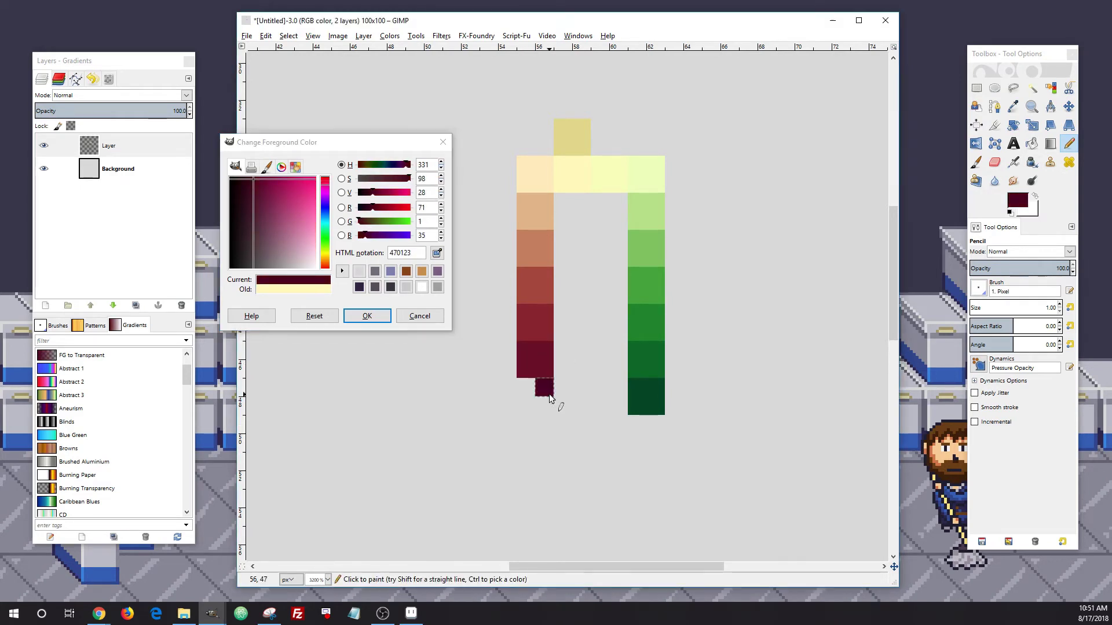
Paint a dark plum swatch 29001c (hue 319, saturation 100, value 16) beside the maroon at the ramp's foot.
{"action": "scroll", "coordinate": [459, 241], "scroll_direction": "up", "scroll_amount": 1, "text": "ctrl"}
{"action": "scroll", "coordinate": [442, 165], "scroll_direction": "down", "scroll_amount": 20}
{"action": "scroll", "coordinate": [439, 166], "scroll_direction": "down", "scroll_amount": 4}
{"action": "left_click_drag", "start_coordinate": [466, 393], "coordinate": [492, 368]}
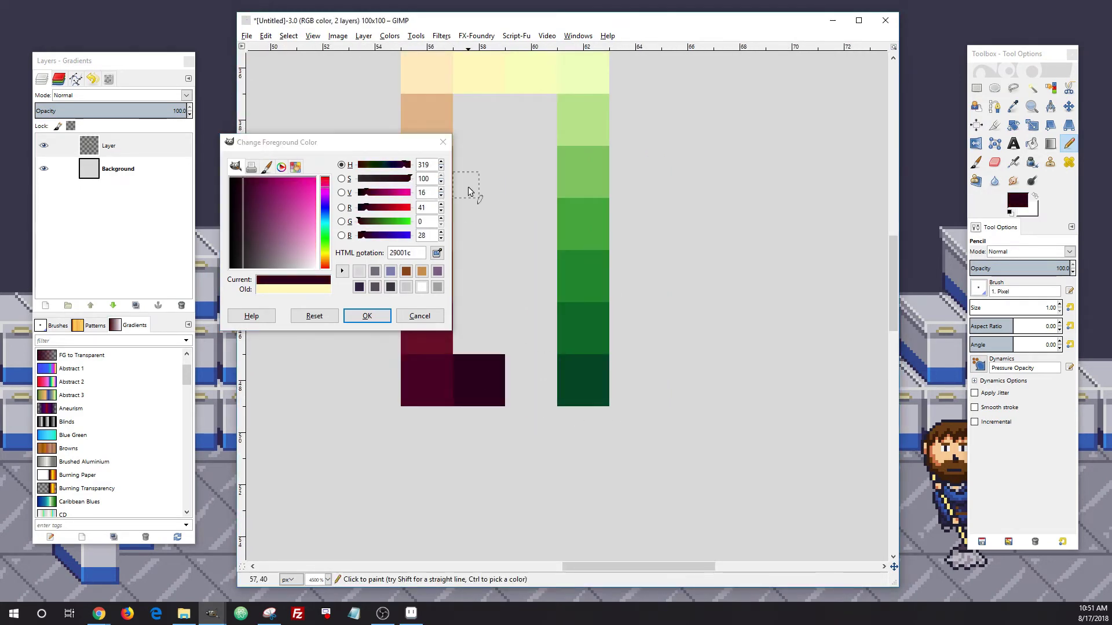
Add a near-black navy swatch beside the dark plum one, undoing the first test stroke.
{"action": "scroll", "coordinate": [565, 347], "scroll_direction": "up", "scroll_amount": 2}
{"action": "scroll", "coordinate": [558, 298], "scroll_direction": "down", "scroll_amount": 1}
{"action": "scroll", "coordinate": [562, 313], "scroll_direction": "down", "scroll_amount": 1}
{"action": "scroll", "coordinate": [576, 384], "scroll_direction": "up", "scroll_amount": 1}
{"action": "scroll", "coordinate": [573, 386], "scroll_direction": "up", "scroll_amount": 1}
{"action": "left_click", "coordinate": [441, 168]}
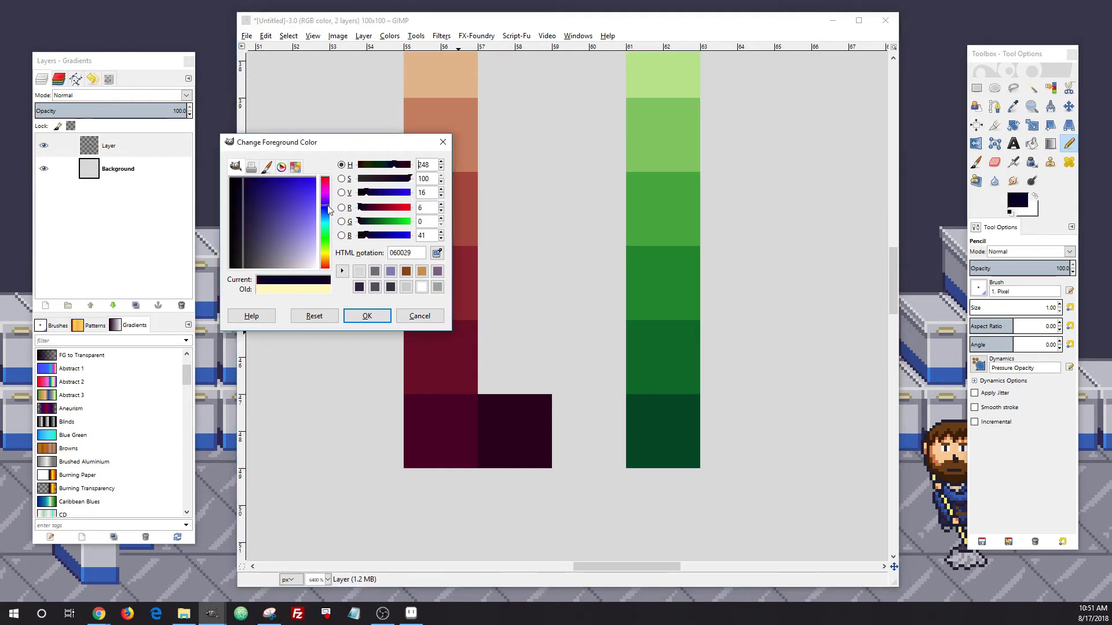
{"action": "left_click", "coordinate": [441, 196]}
{"action": "left_click_drag", "start_coordinate": [570, 412], "coordinate": [596, 429]}
{"action": "key", "text": "ctrl+z"}
{"action": "scroll", "coordinate": [504, 354], "scroll_direction": "down", "scroll_amount": 1}
{"action": "mouse_move", "coordinate": [512, 377]}
{"action": "left_mouse_down"}
{"action": "mouse_move", "coordinate": [516, 402]}
{"action": "mouse_move", "coordinate": [560, 387]}
{"action": "left_mouse_up"}
Bridge the navy and darkest green with a dark teal swatch 00161f (hue 196, saturation 99, value 12).
{"action": "left_click", "coordinate": [596, 388], "text": "ctrl"}
{"action": "left_click", "coordinate": [442, 196]}
{"action": "left_click", "coordinate": [442, 162]}
{"action": "scroll", "coordinate": [576, 389], "scroll_direction": "down", "scroll_amount": 2}
{"action": "scroll", "coordinate": [558, 409], "scroll_direction": "up", "scroll_amount": 2}
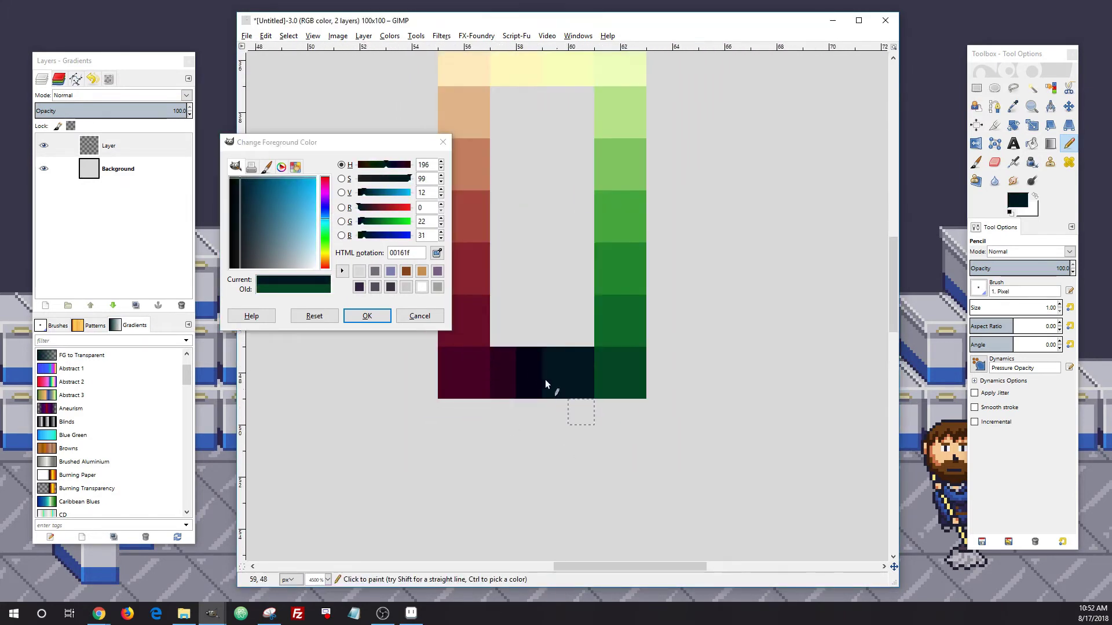
Paint a tan swatch c2a45f (hue 42, saturation 51, value 76) above the gold swatch on top of the palette.
{"action": "scroll", "coordinate": [541, 347], "scroll_direction": "up", "scroll_amount": 2}
{"action": "scroll", "coordinate": [522, 232], "scroll_direction": "down", "scroll_amount": 1}
{"action": "left_click", "coordinate": [515, 148], "text": "ctrl"}
{"action": "left_click", "coordinate": [441, 196]}
{"action": "left_click", "coordinate": [441, 168]}
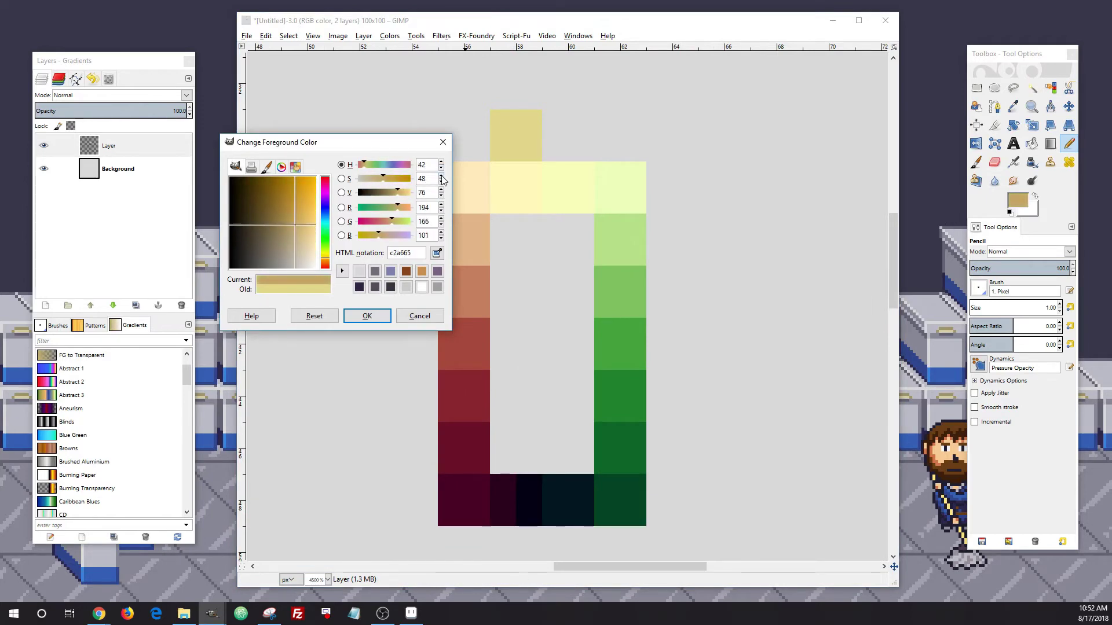
{"action": "left_click", "coordinate": [441, 175]}
{"action": "left_click_drag", "start_coordinate": [502, 97], "coordinate": [529, 97]}
Sample the palette's dark maroon and hand-draw the notes "H 30", "S 7" and "V 20" in the empty area beside the palette.
{"action": "scroll", "coordinate": [573, 206], "scroll_direction": "down", "scroll_amount": 2}
{"action": "scroll", "coordinate": [576, 389], "scroll_direction": "up", "scroll_amount": 2}
{"action": "scroll", "coordinate": [524, 287], "scroll_direction": "down", "scroll_amount": 2}
{"action": "scroll", "coordinate": [528, 184], "scroll_direction": "up", "scroll_amount": 2}
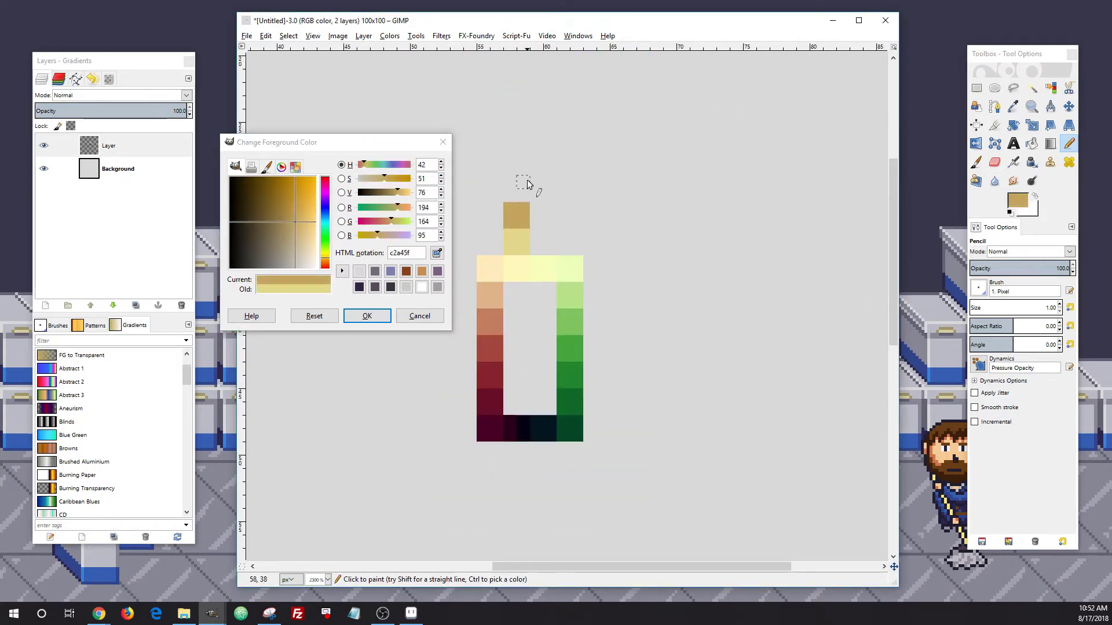
{"action": "scroll", "coordinate": [530, 207], "scroll_direction": "down", "scroll_amount": 3, "text": "ctrl"}
{"action": "scroll", "coordinate": [566, 220], "scroll_direction": "down", "scroll_amount": 1, "text": "ctrl"}
{"action": "scroll", "coordinate": [498, 258], "scroll_direction": "up", "scroll_amount": 1, "text": "ctrl"}
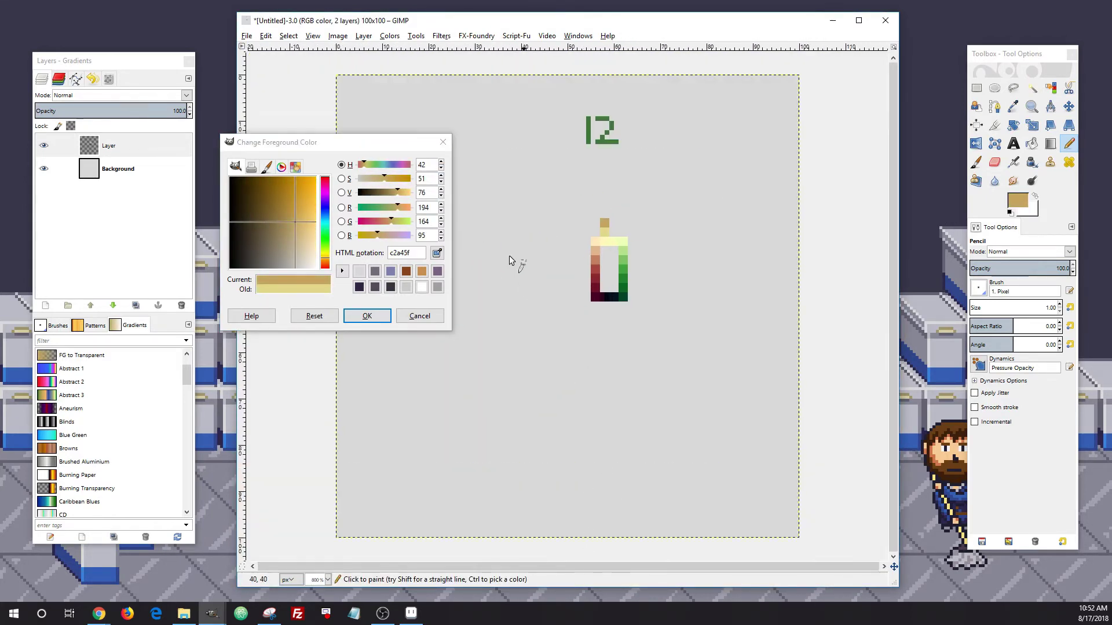
{"action": "scroll", "coordinate": [509, 258], "scroll_direction": "up", "scroll_amount": 1}
{"action": "left_click_drag", "start_coordinate": [368, 166], "coordinate": [240, 165]}
{"action": "left_click", "coordinate": [606, 319], "text": "ctrl"}
{"action": "scroll", "coordinate": [579, 278], "scroll_direction": "down", "scroll_amount": 1}
{"action": "left_click_drag", "start_coordinate": [379, 188], "coordinate": [391, 212]}
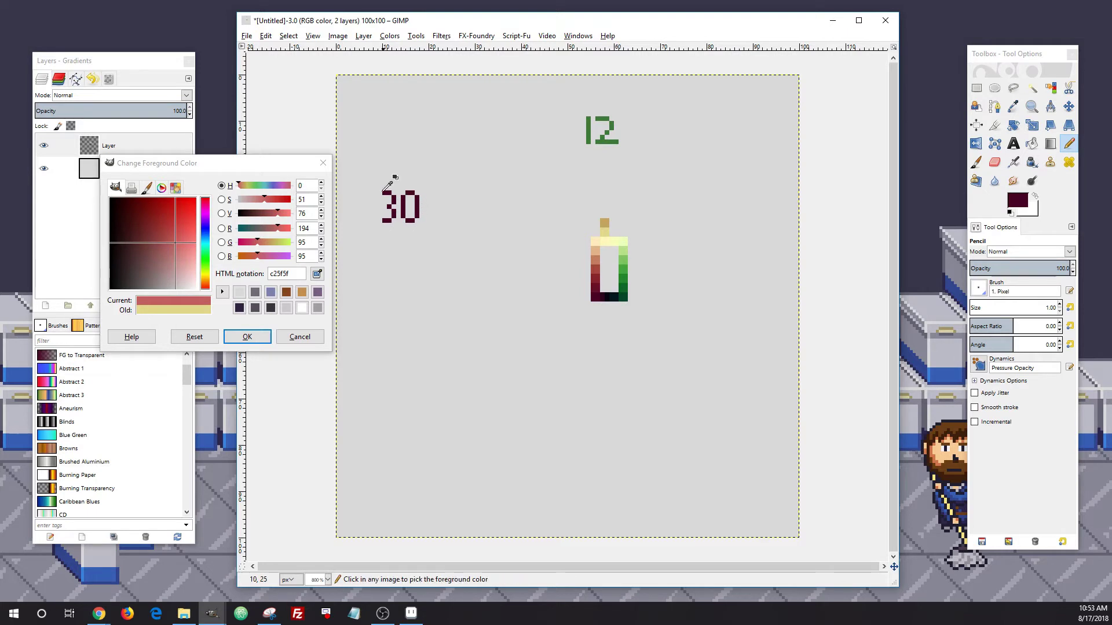
{"action": "left_click_drag", "start_coordinate": [361, 192], "coordinate": [362, 219]}
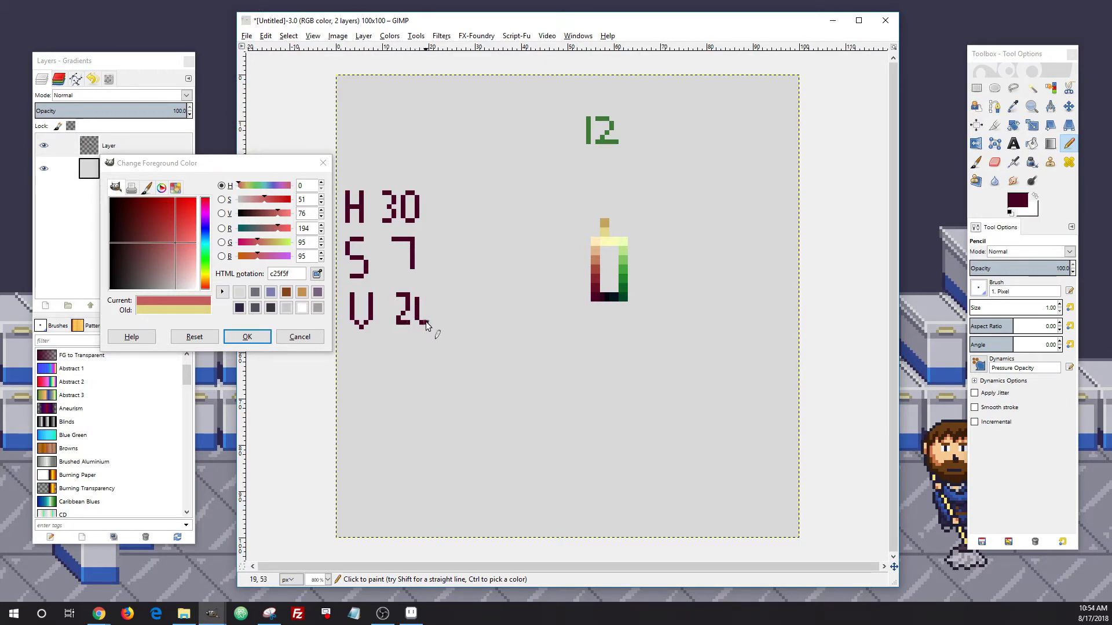
{"action": "left_click_drag", "start_coordinate": [430, 303], "coordinate": [419, 296]}
Choose blue 7391c9 as foreground color, and move the finished palette with its "12" label to the canvas's upper-right corner.
{"action": "left_click", "coordinate": [206, 232]}
{"action": "left_click_drag", "start_coordinate": [178, 244], "coordinate": [179, 251]}
{"action": "key", "text": "r"}
{"action": "left_click_drag", "start_coordinate": [547, 87], "coordinate": [665, 321]}
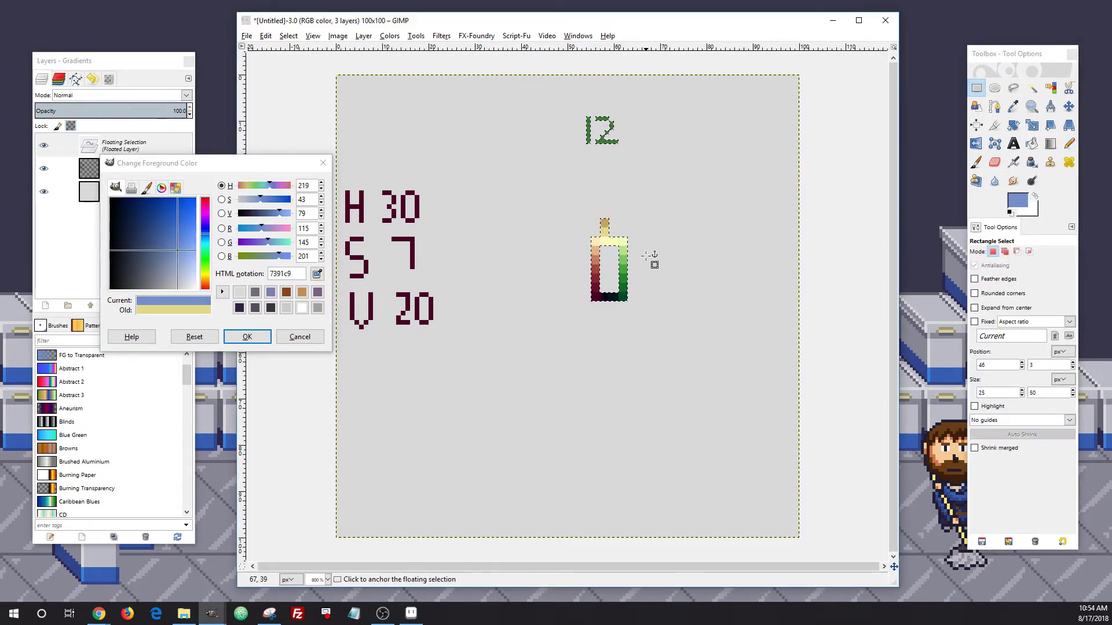
{"action": "left_click_drag", "start_coordinate": [653, 258], "coordinate": [774, 238]}
{"action": "left_click_drag", "start_coordinate": [707, 158], "coordinate": [776, 305]}
{"action": "left_click_drag", "start_coordinate": [760, 264], "coordinate": [699, 157]}
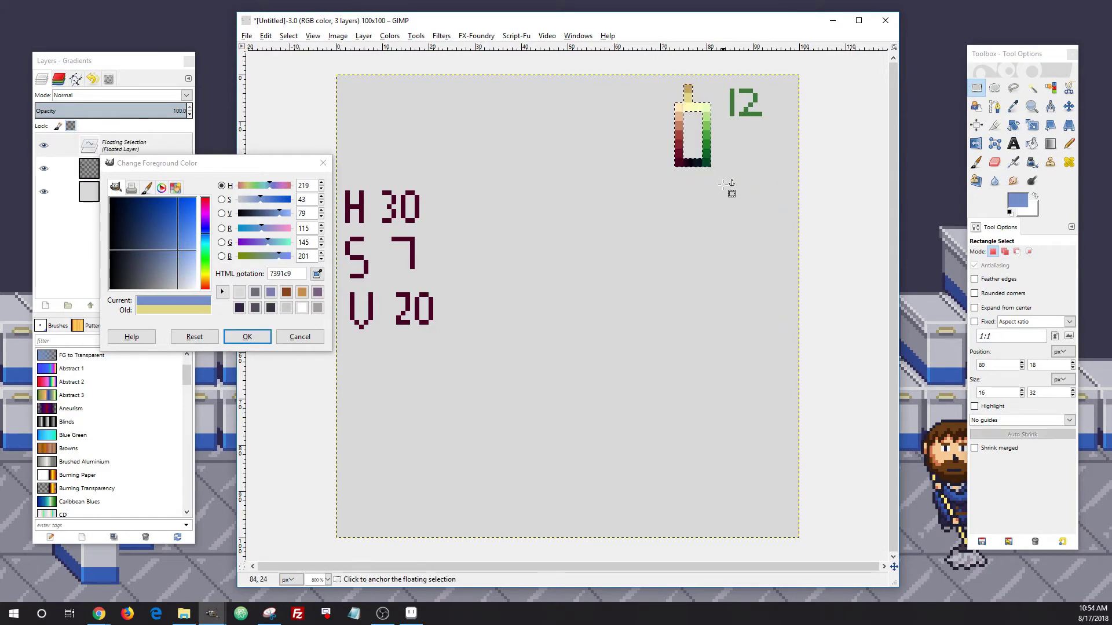
{"action": "left_click", "coordinate": [730, 185]}
Paint a blue base swatch 7695cf (hue 219, saturation 43, value 81) with the Pencil beside the H/S/V notes.
{"action": "key", "text": "n"}
{"action": "scroll", "coordinate": [478, 214], "scroll_direction": "up", "scroll_amount": 2}
{"action": "scroll", "coordinate": [306, 213], "scroll_direction": "up", "scroll_amount": 2}
{"action": "left_click_drag", "start_coordinate": [242, 170], "coordinate": [182, 162]}
{"action": "left_click_drag", "start_coordinate": [456, 23], "coordinate": [517, 20]}
{"action": "scroll", "coordinate": [377, 199], "scroll_direction": "left", "scroll_amount": 1}
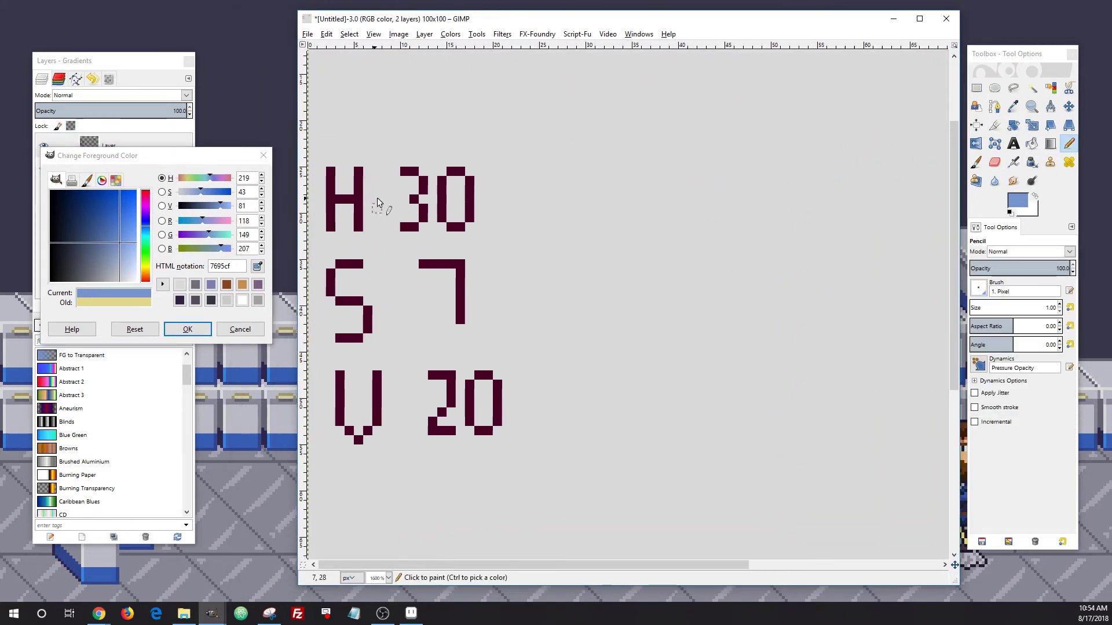
{"action": "left_click", "coordinate": [643, 208]}
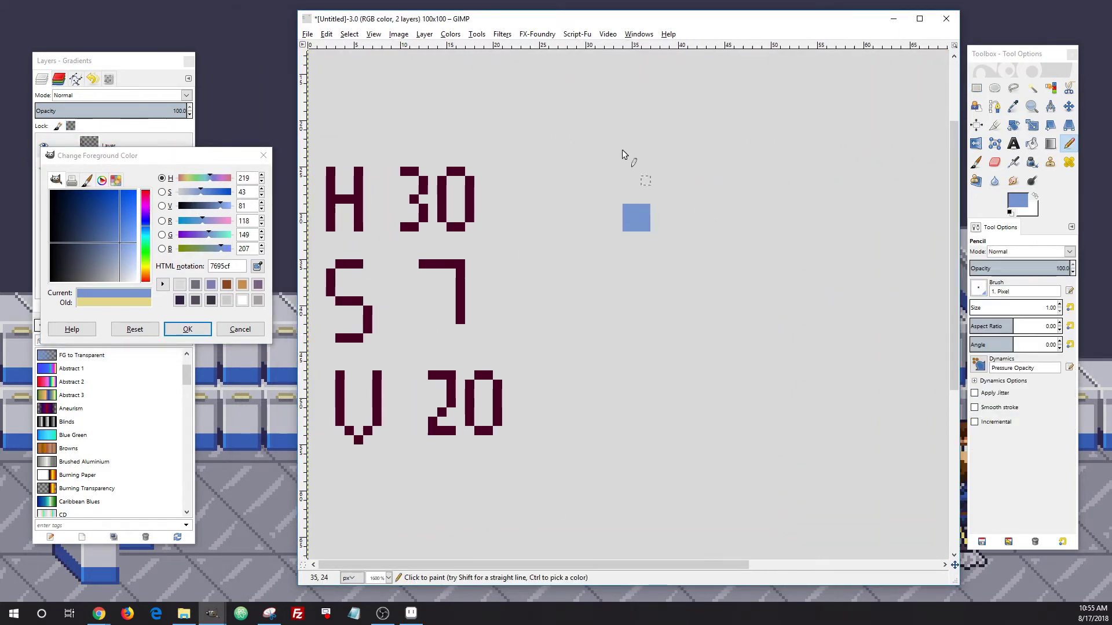
Paint an indigo swatch with hue 239, saturation 50 and value 61 directly below the blue one.
{"action": "left_click", "coordinate": [262, 209]}
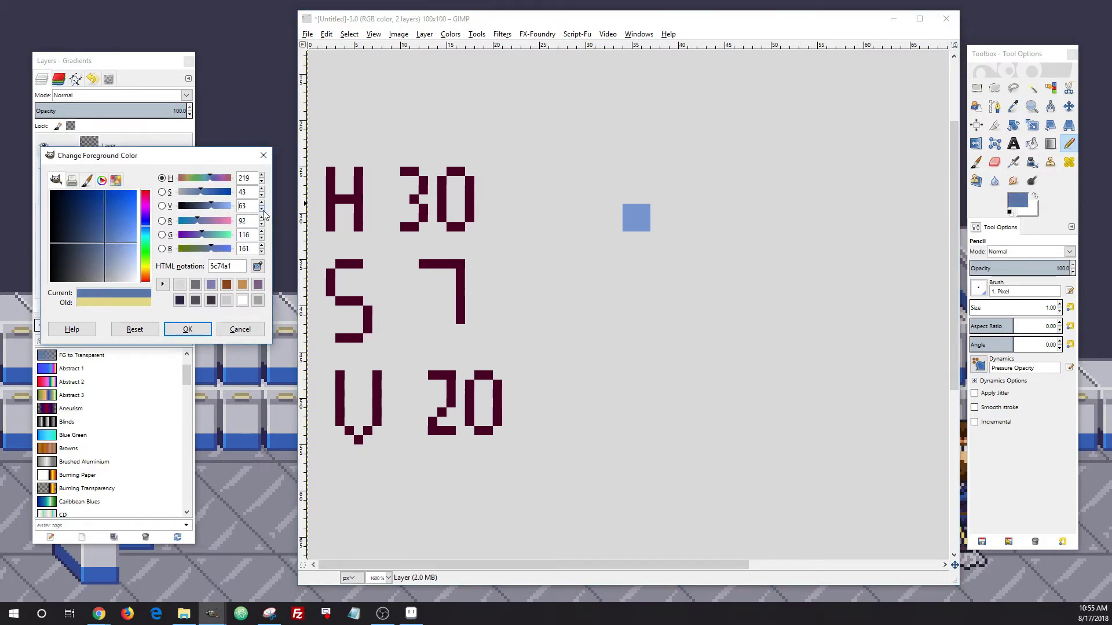
{"action": "left_click", "coordinate": [261, 190]}
{"action": "left_click", "coordinate": [261, 190]}
{"action": "left_click", "coordinate": [262, 190]}
{"action": "left_click", "coordinate": [264, 178]}
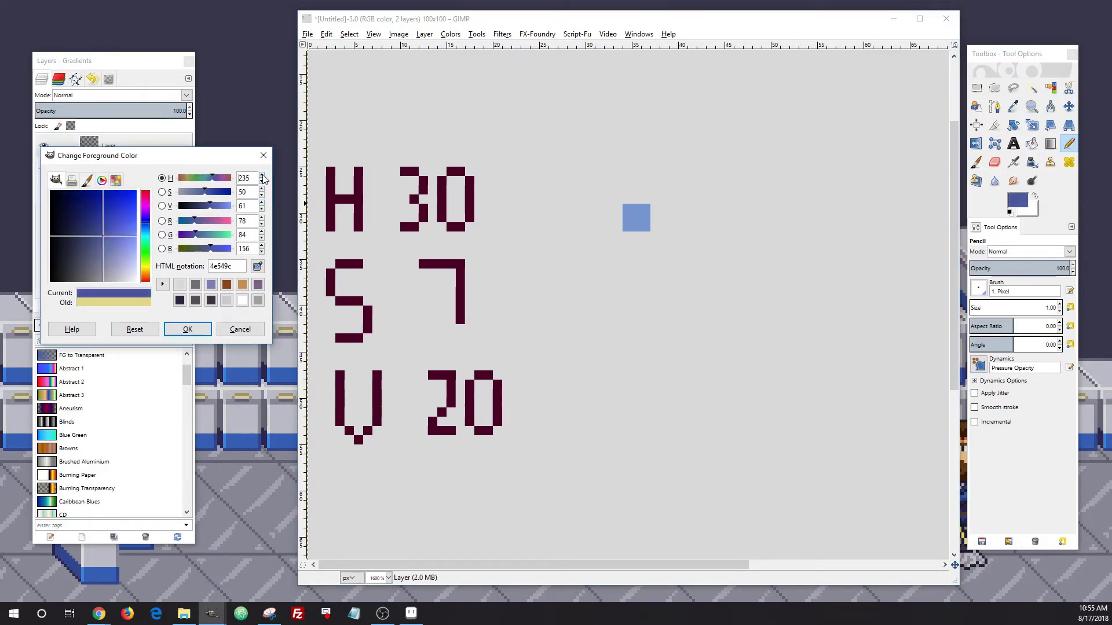
{"action": "left_click_drag", "start_coordinate": [628, 237], "coordinate": [631, 249]}
Paint a purple swatch 4a2d69 (hue 269, saturation 57, value 41) below the indigo one.
{"action": "left_click", "coordinate": [262, 209]}
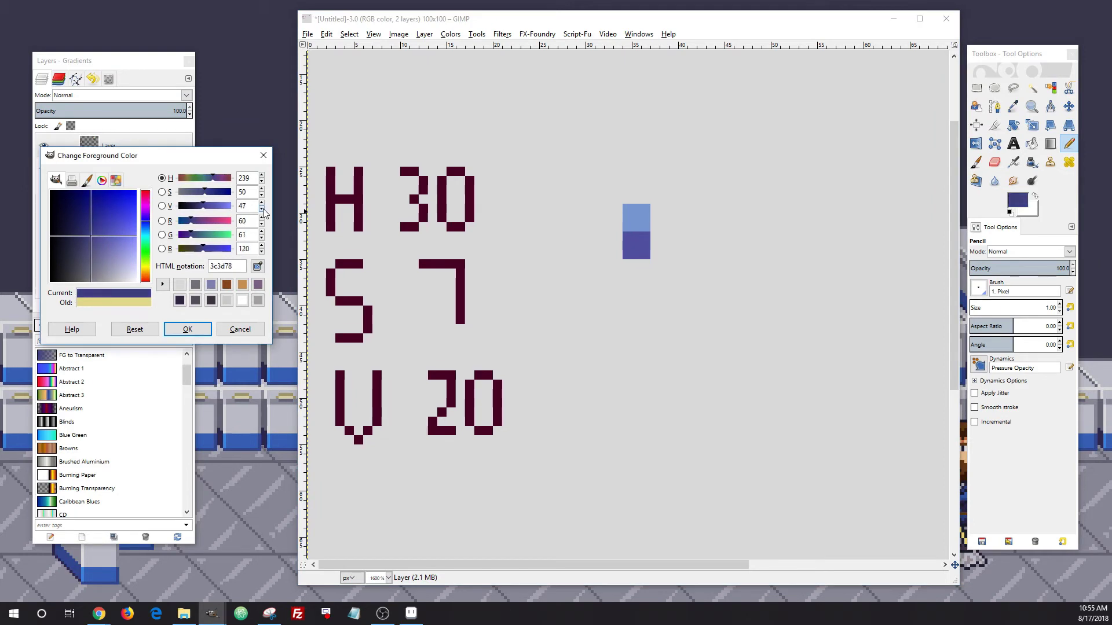
{"action": "left_click", "coordinate": [263, 190]}
{"action": "scroll", "coordinate": [262, 191], "scroll_direction": "up", "scroll_amount": 1}
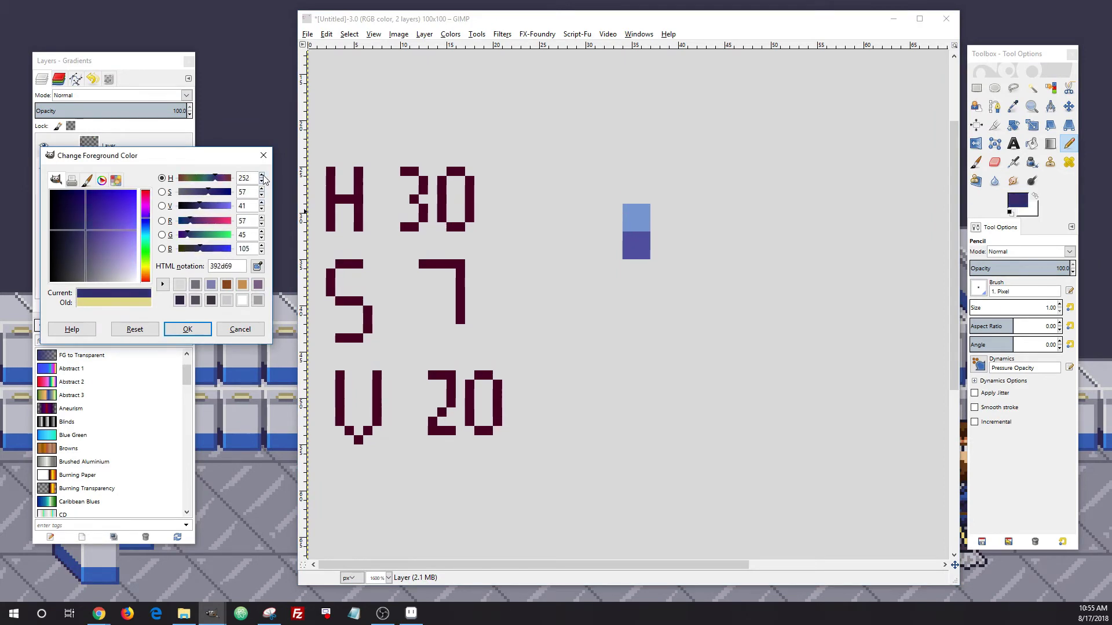
{"action": "left_click_drag", "start_coordinate": [636, 264], "coordinate": [627, 271]}
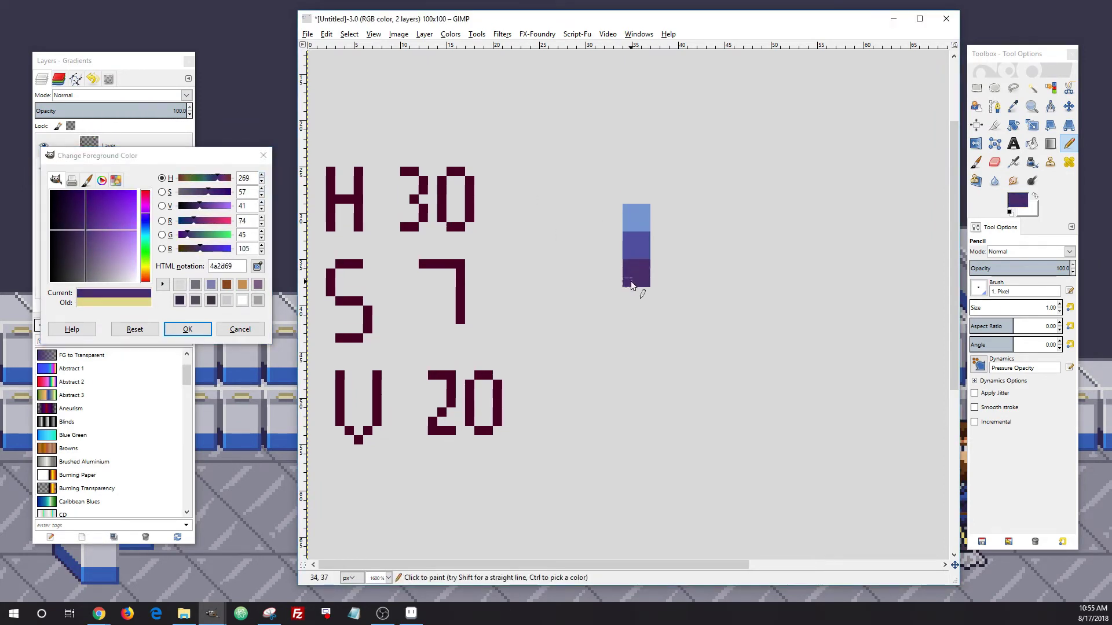
Paint a dark plum swatch 351336 (hue 299, saturation 64, value 21) at the foot of the blue ramp.
{"action": "left_click", "coordinate": [262, 209]}
{"action": "scroll", "coordinate": [263, 210], "scroll_direction": "down", "scroll_amount": 15}
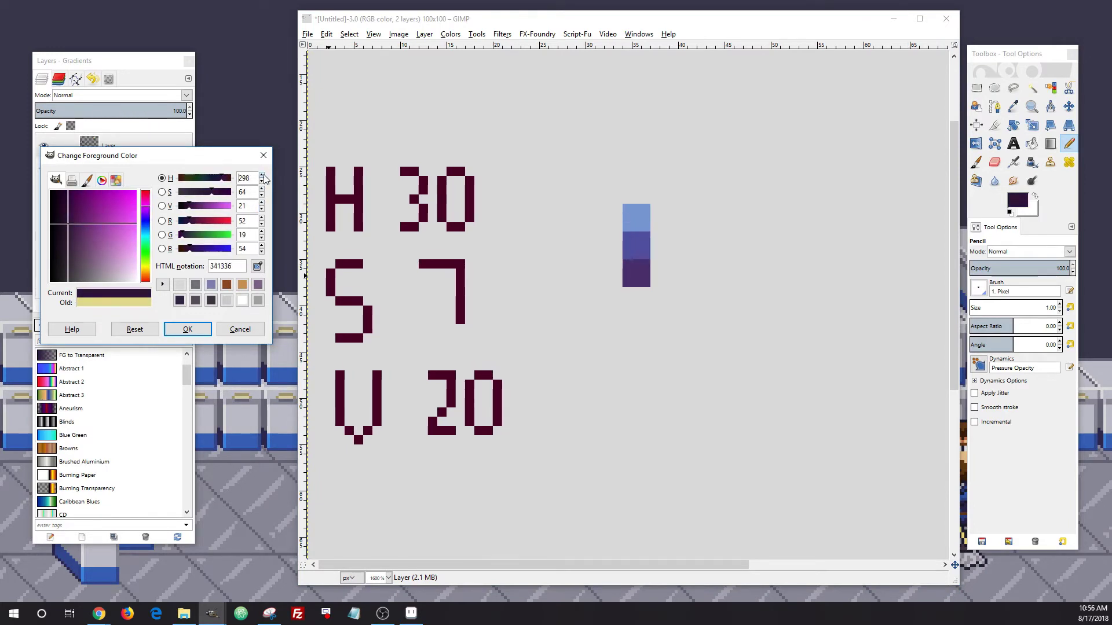
{"action": "scroll", "coordinate": [264, 178], "scroll_direction": "up", "scroll_amount": 1}
{"action": "left_click_drag", "start_coordinate": [647, 297], "coordinate": [646, 311]}
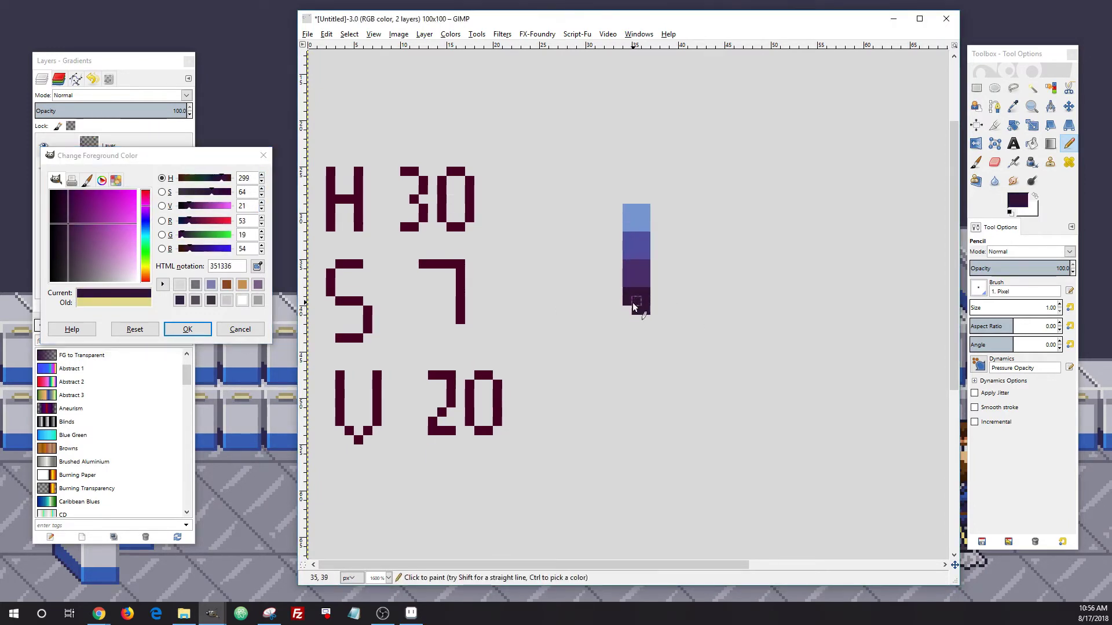
{"action": "left_click", "coordinate": [628, 311]}
Rearrange the layers window and the foreground color dialog so all color controls are uncovered beside the canvas.
{"action": "left_click", "coordinate": [240, 179]}
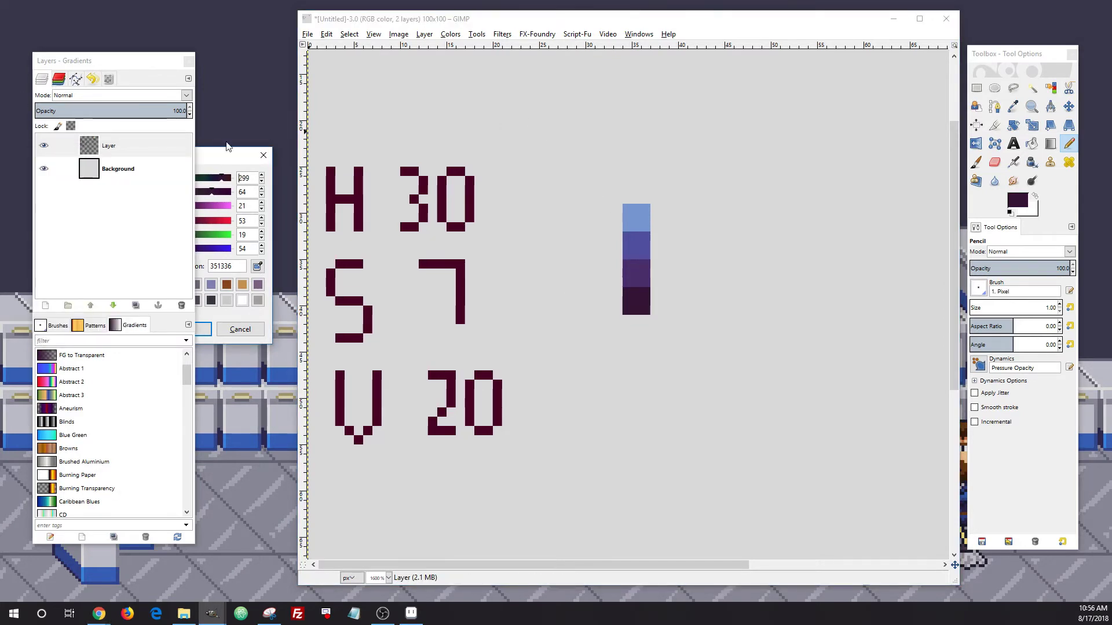
{"action": "left_click_drag", "start_coordinate": [227, 151], "coordinate": [246, 128]}
{"action": "left_click", "coordinate": [141, 66]}
{"action": "left_click_drag", "start_coordinate": [141, 65], "coordinate": [105, 41]}
{"action": "left_click_drag", "start_coordinate": [218, 134], "coordinate": [204, 124]}
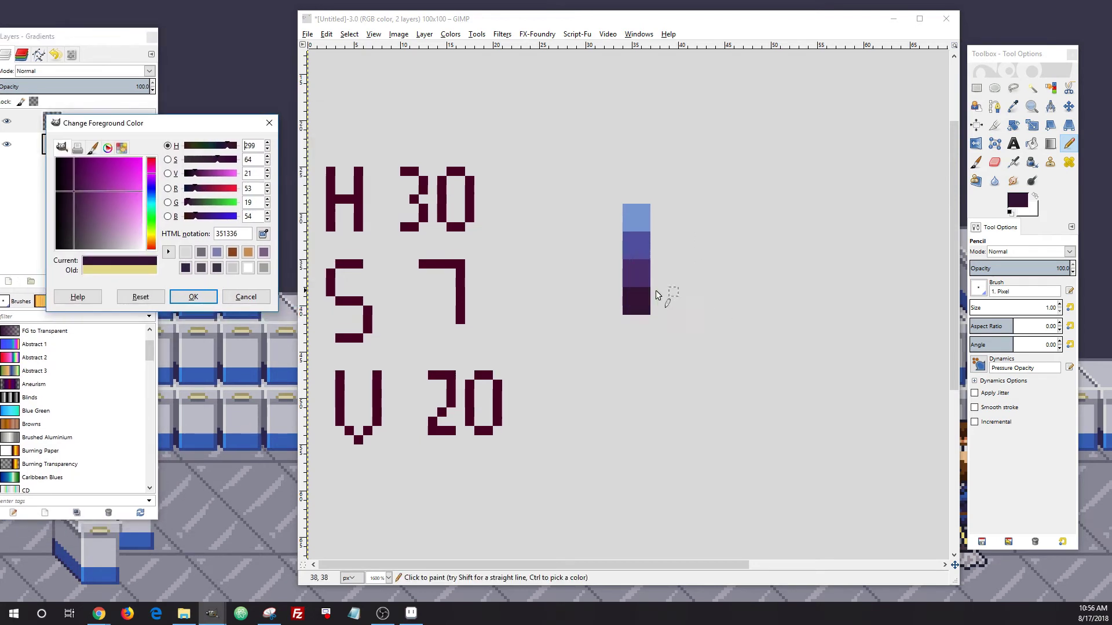
{"action": "left_click", "coordinate": [267, 172]}
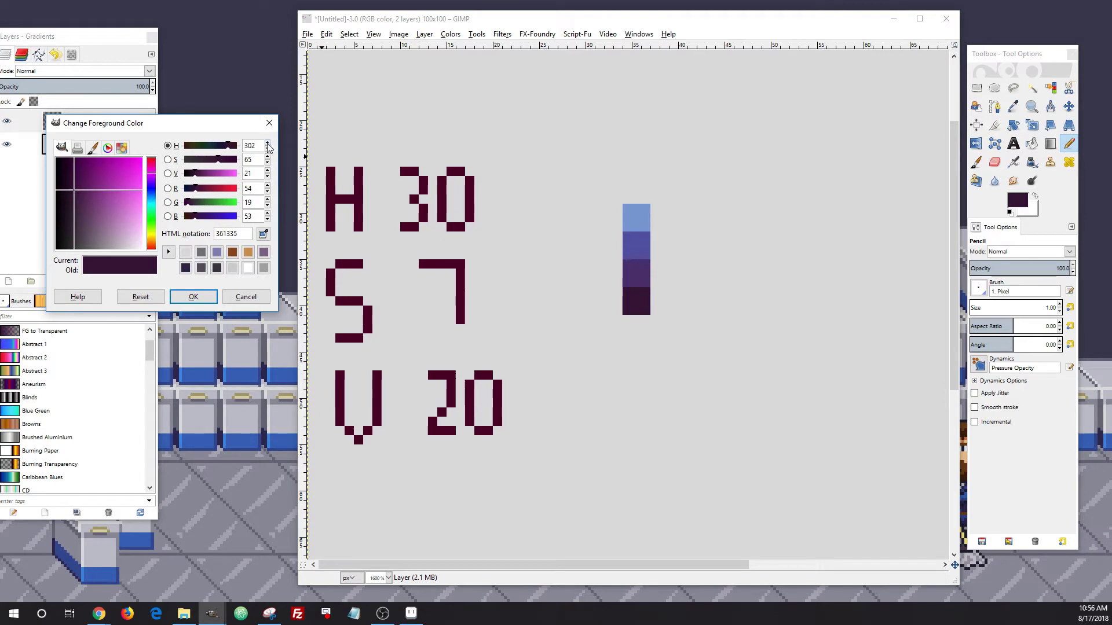
{"action": "scroll", "coordinate": [269, 150], "scroll_direction": "down", "scroll_amount": 8}
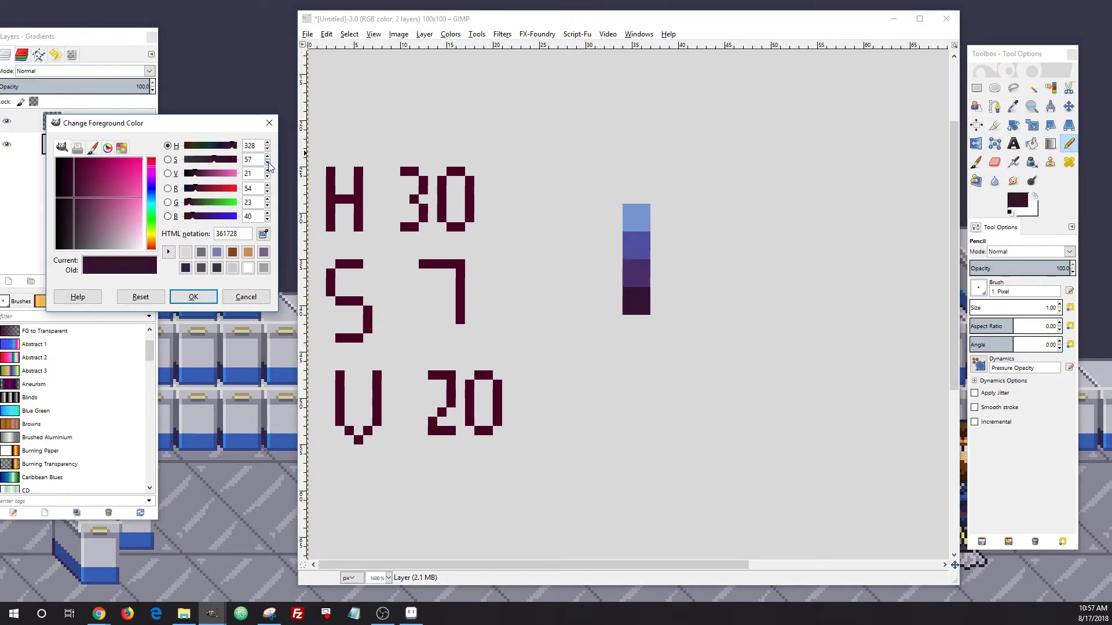
{"action": "key", "text": "Escape"}
Paint a wine-red swatch 692c4c (hue 328, saturation 58, value 41) beside the dark plum one.
{"action": "left_click", "coordinate": [1023, 203]}
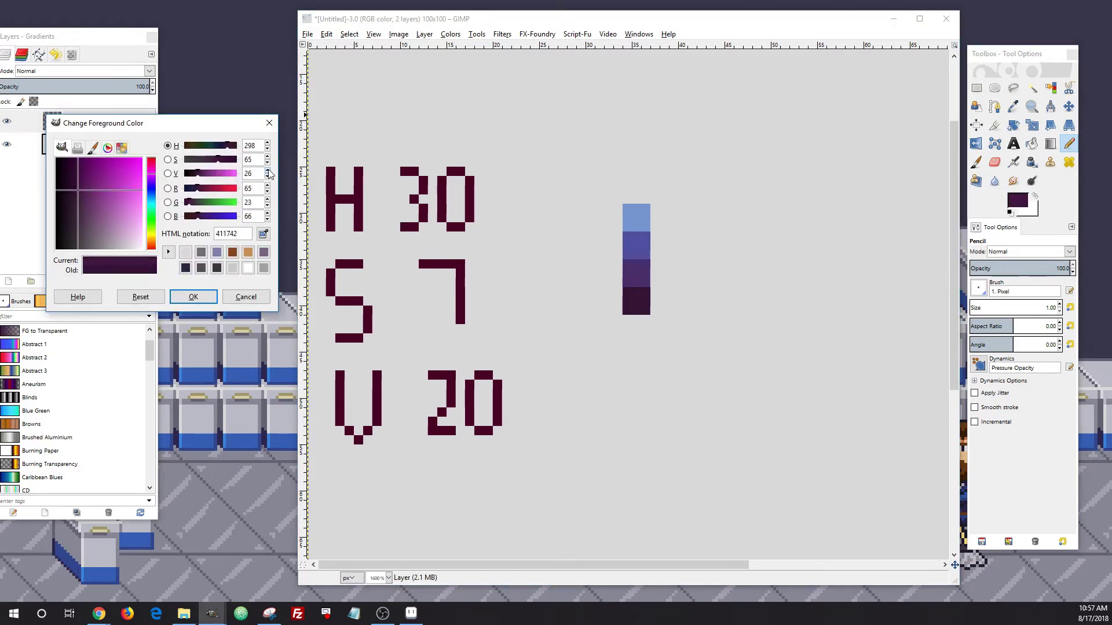
{"action": "scroll", "coordinate": [269, 173], "scroll_direction": "up", "scroll_amount": 12}
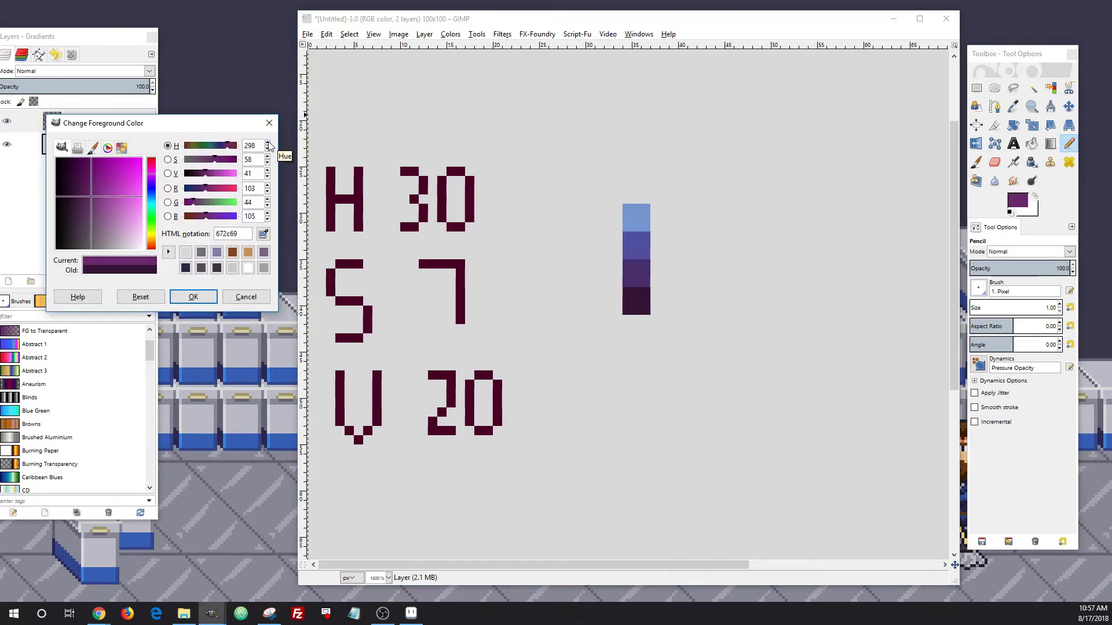
{"action": "scroll", "coordinate": [269, 146], "scroll_direction": "up", "scroll_amount": 9}
{"action": "left_click_drag", "start_coordinate": [655, 292], "coordinate": [668, 312]}
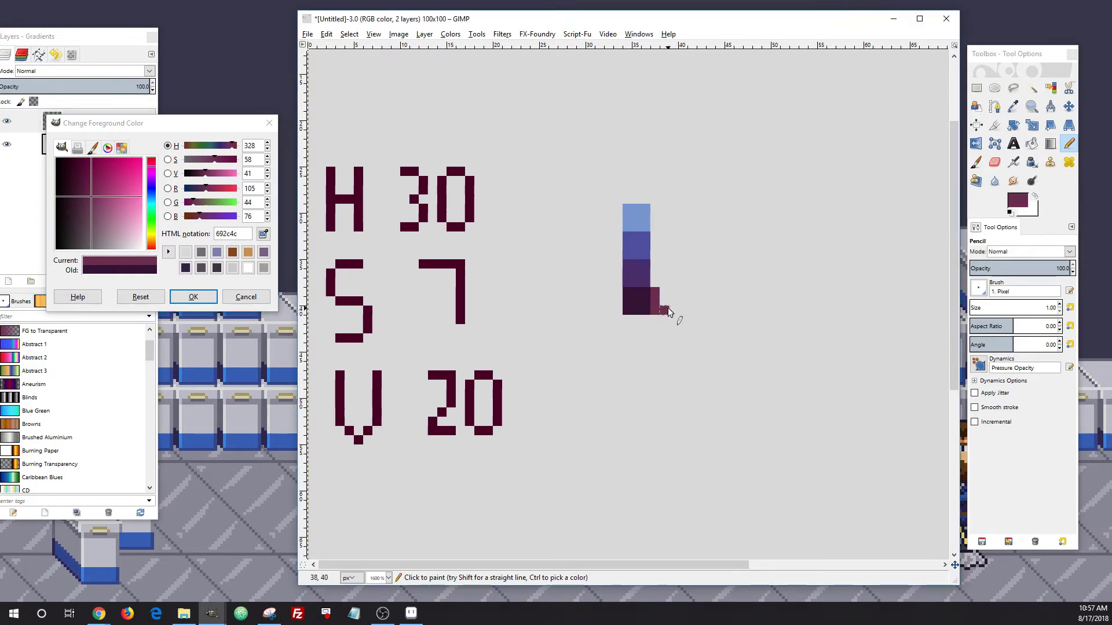
Continue the row with a muted red swatch 9c4c4f (hue 358, saturation 51, value 61).
{"action": "scroll", "coordinate": [269, 174], "scroll_direction": "up", "scroll_amount": 15}
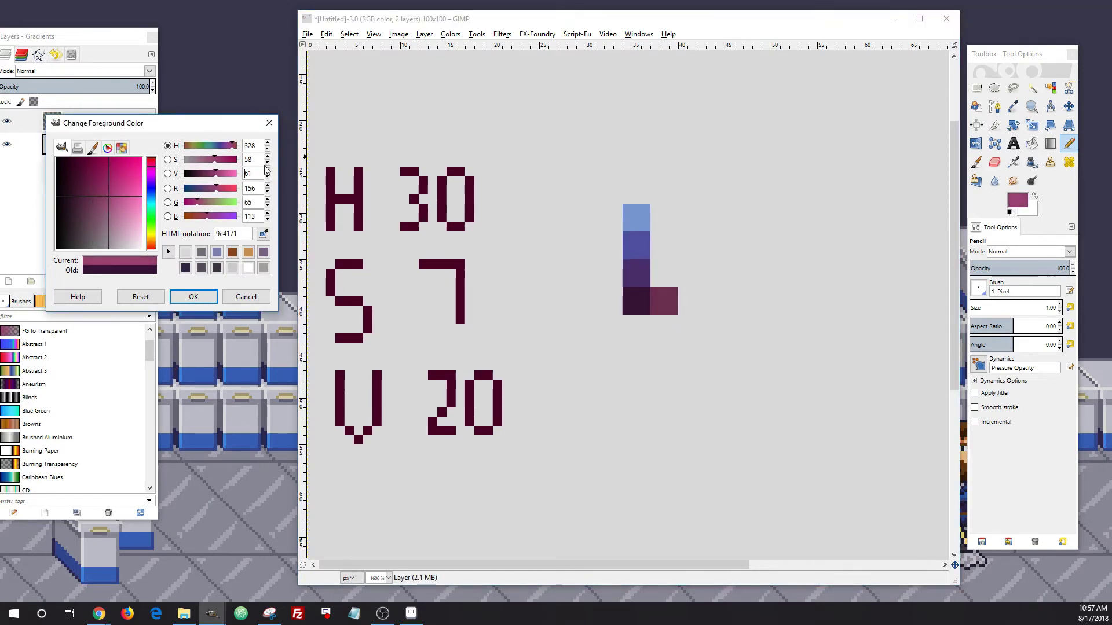
{"action": "scroll", "coordinate": [269, 162], "scroll_direction": "down", "scroll_amount": 6}
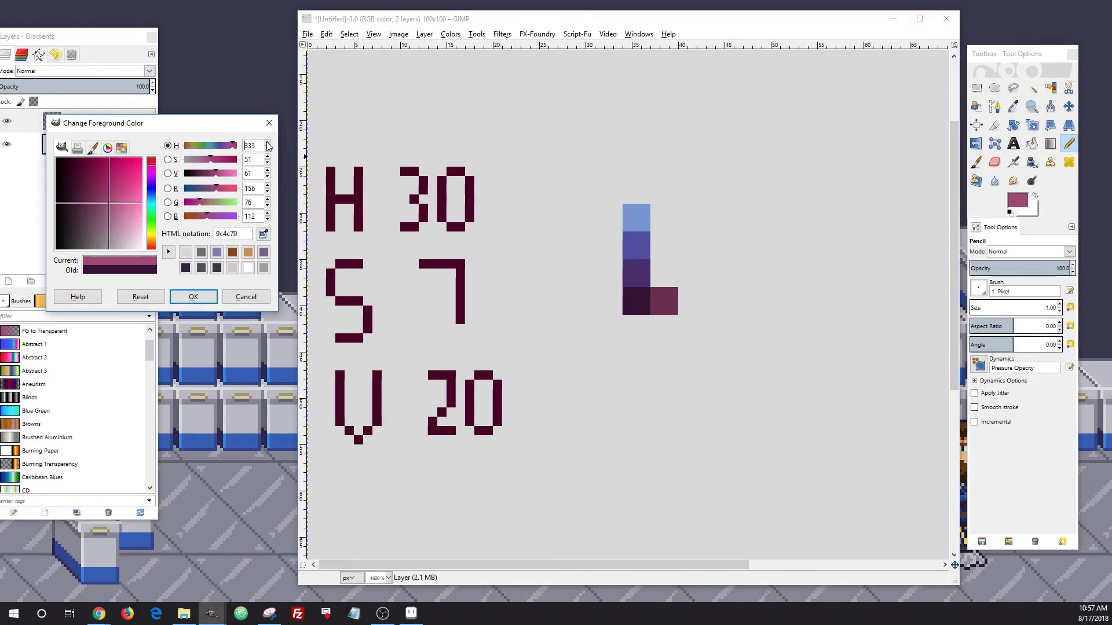
{"action": "scroll", "coordinate": [268, 147], "scroll_direction": "up", "scroll_amount": 3}
{"action": "left_click_drag", "start_coordinate": [682, 292], "coordinate": [682, 304]}
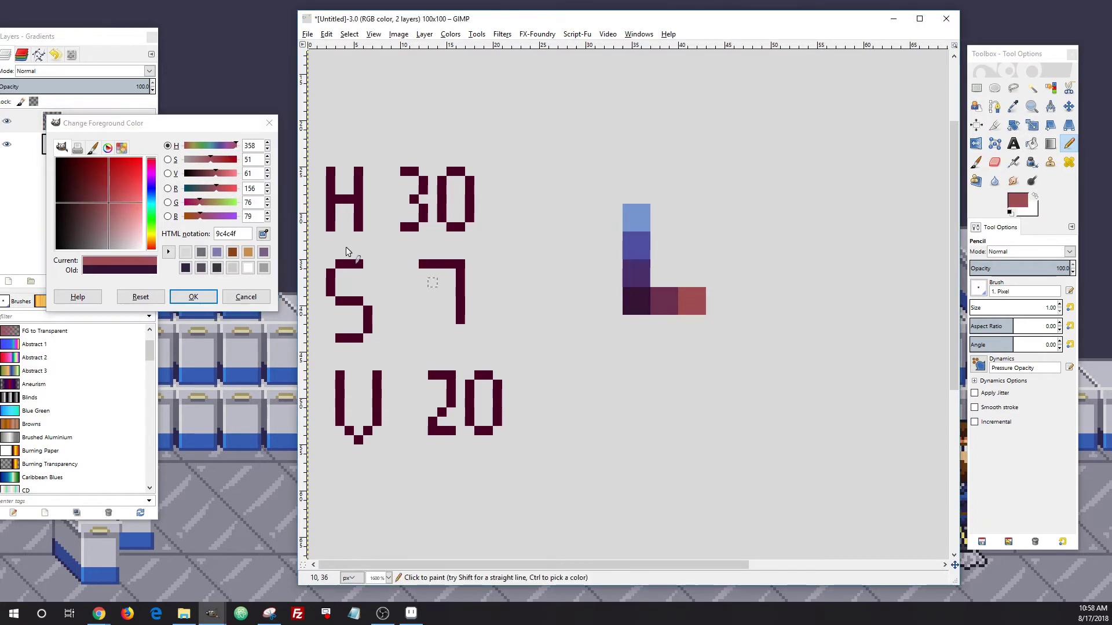
Add a salmon-orange swatch cf9076 (hue 18, saturation 43, value 81) beside the muted red one.
{"action": "left_click", "coordinate": [269, 172]}
{"action": "scroll", "coordinate": [269, 175], "scroll_direction": "up", "scroll_amount": 15}
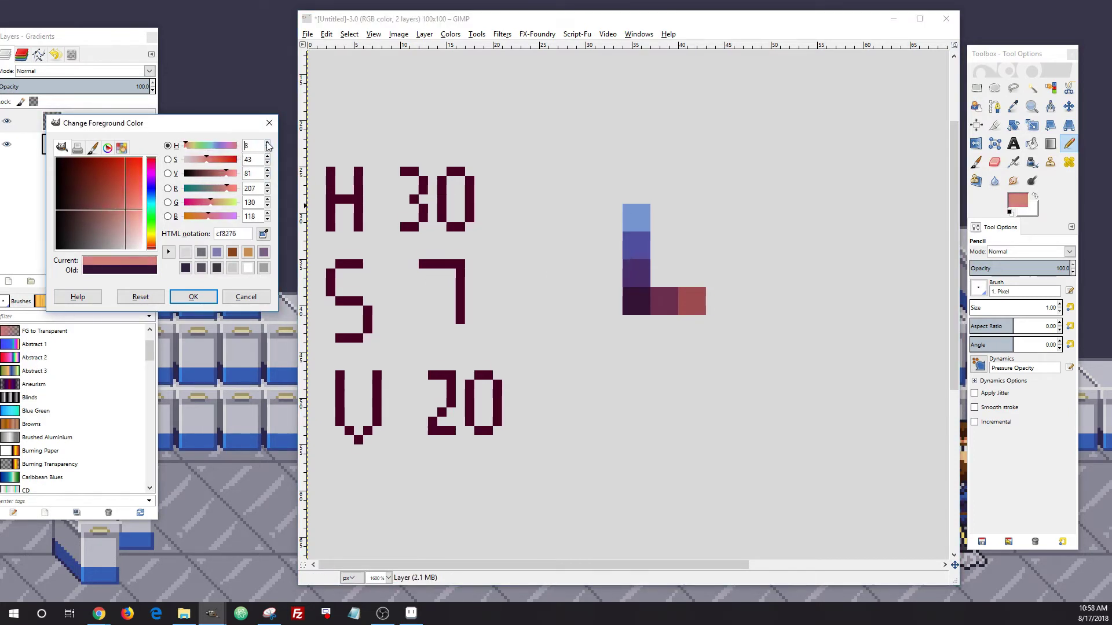
{"action": "scroll", "coordinate": [269, 146], "scroll_direction": "up", "scroll_amount": 10}
{"action": "left_click_drag", "start_coordinate": [711, 293], "coordinate": [710, 309]}
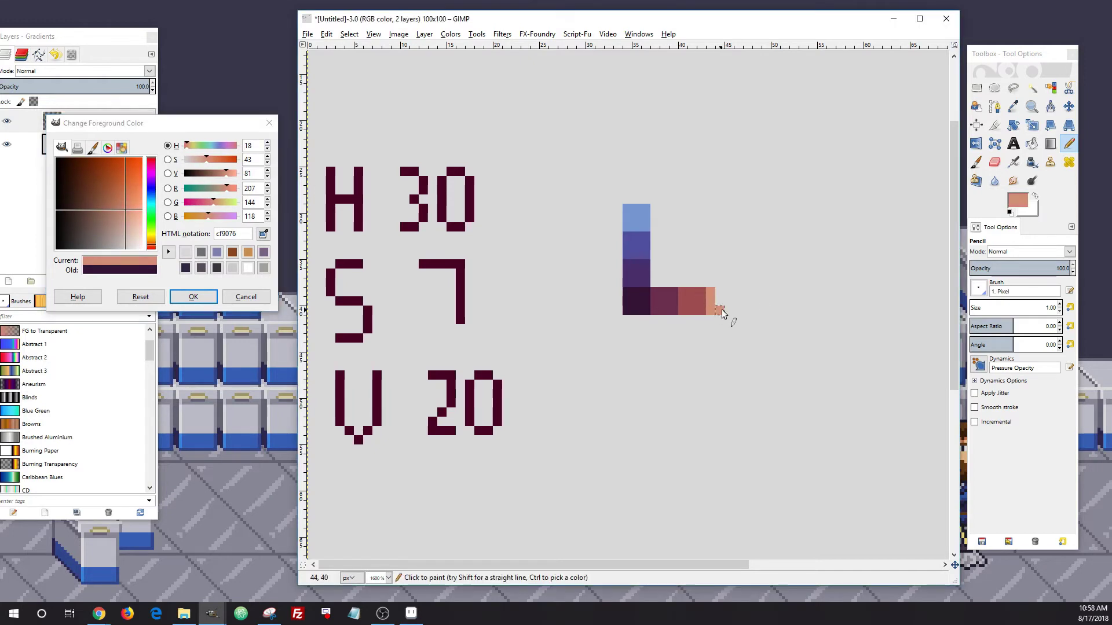
End the warm row with a pale yellow swatch ffeda6 (hue 48, saturation 35, value 100).
{"action": "left_click", "coordinate": [269, 146]}
{"action": "scroll", "coordinate": [269, 145], "scroll_direction": "up", "scroll_amount": 20}
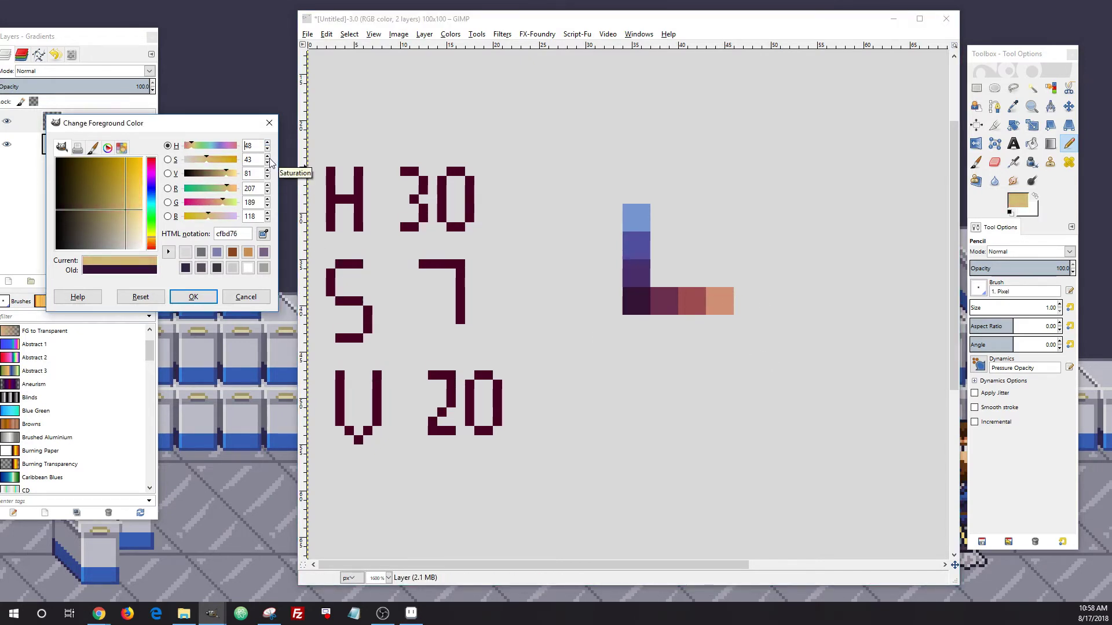
{"action": "scroll", "coordinate": [271, 176], "scroll_direction": "up", "scroll_amount": 19}
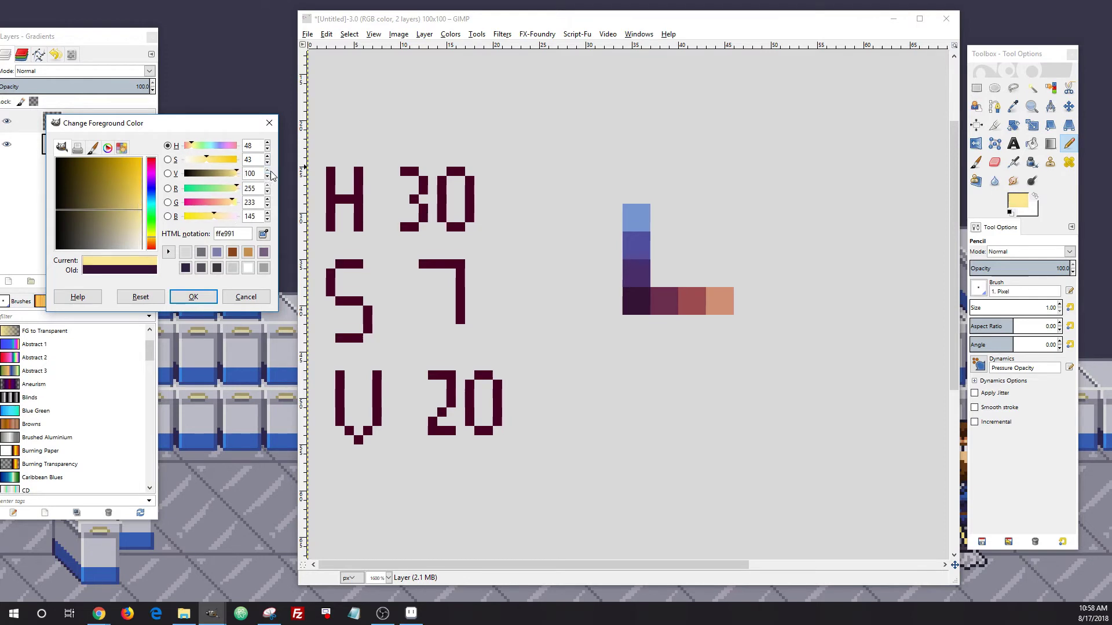
{"action": "left_click", "coordinate": [747, 297]}
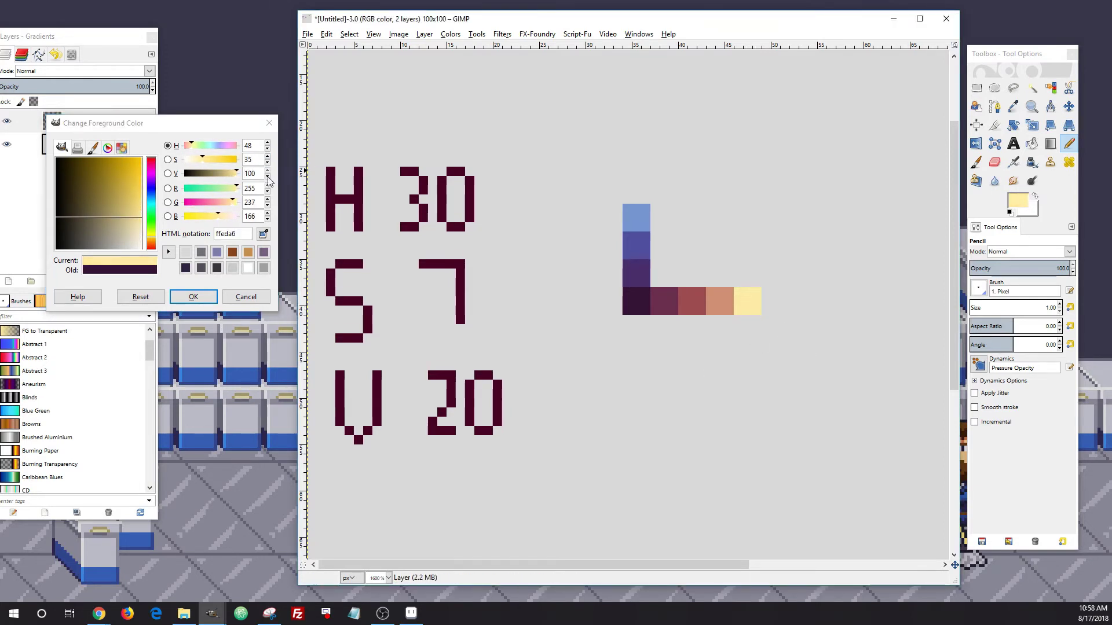
Paint a yellow-green swatch with hue 78 and saturation 43 above the pale yellow one.
{"action": "scroll", "coordinate": [268, 177], "scroll_direction": "down", "scroll_amount": 20}
{"action": "scroll", "coordinate": [269, 146], "scroll_direction": "up", "scroll_amount": 20}
{"action": "left_click", "coordinate": [747, 273]}
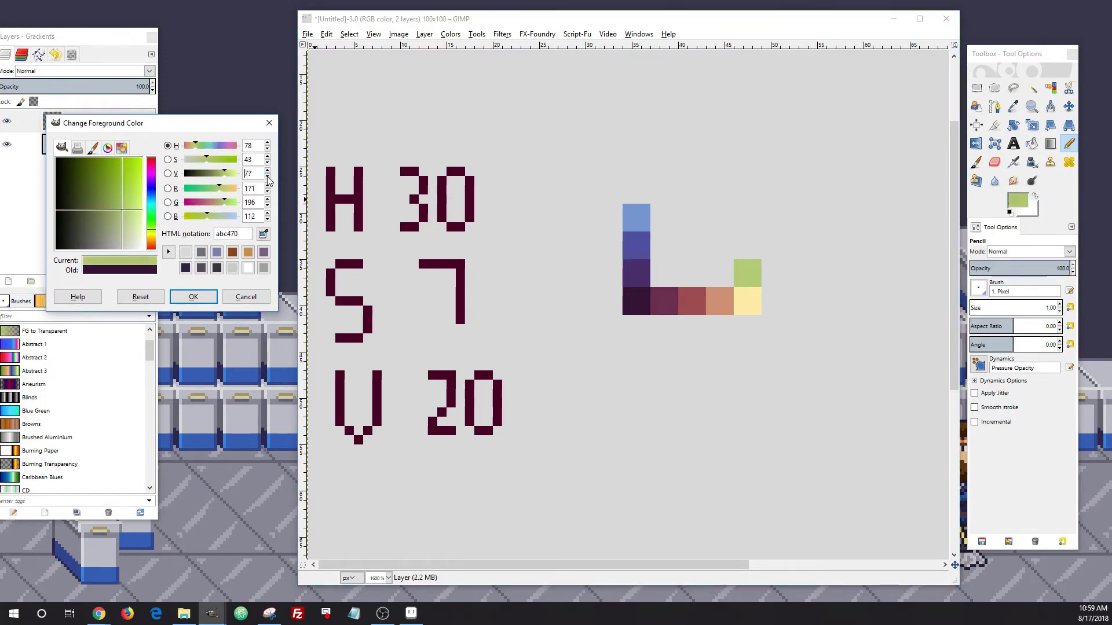
Stack a mid-green swatch 5c994d (hue 108, saturation 50, value 60) above the yellow-green one.
{"action": "scroll", "coordinate": [268, 174], "scroll_direction": "down", "scroll_amount": 20}
{"action": "scroll", "coordinate": [269, 145], "scroll_direction": "up", "scroll_amount": 20}
{"action": "left_click", "coordinate": [747, 246]}
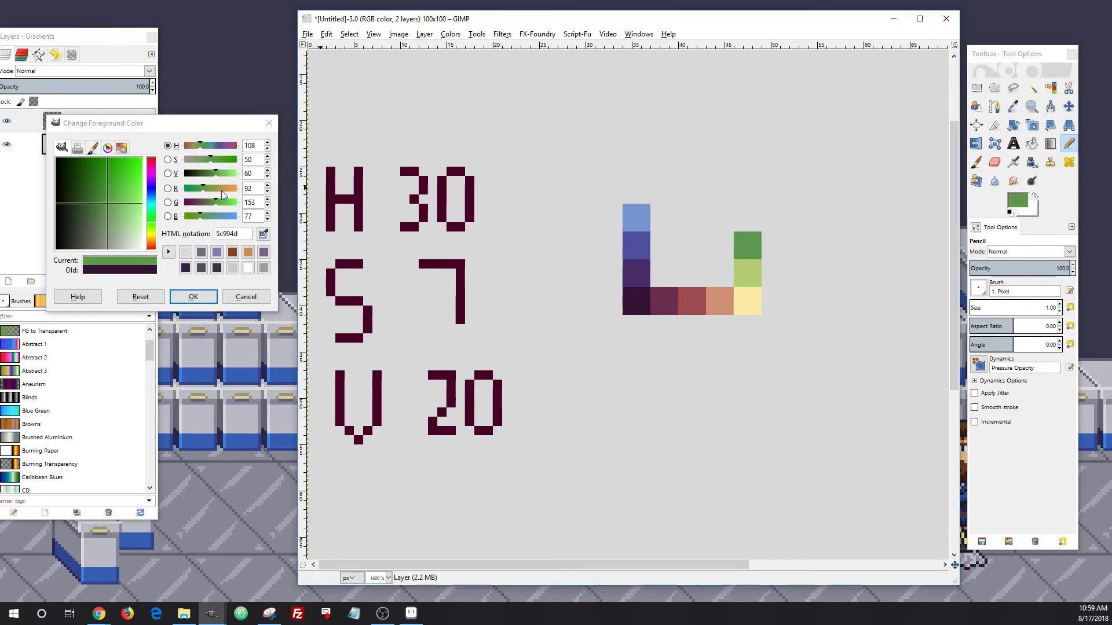
Paint a dark green swatch with saturation 57 and value 40 above the mid-green one.
{"action": "scroll", "coordinate": [268, 174], "scroll_direction": "down", "scroll_amount": 20}
{"action": "scroll", "coordinate": [268, 160], "scroll_direction": "up", "scroll_amount": 8}
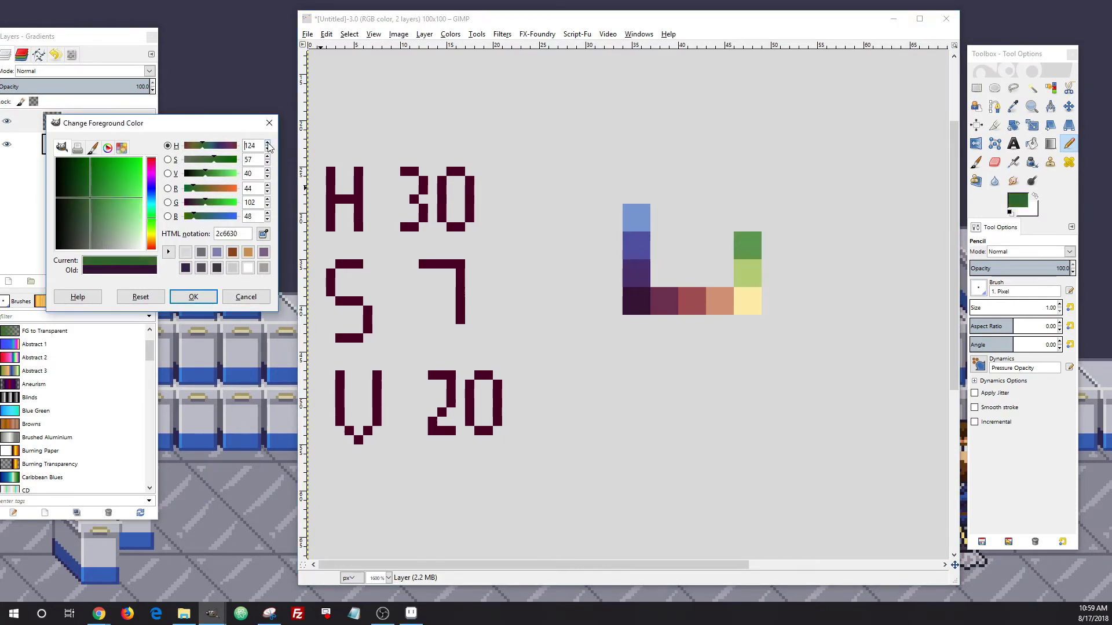
{"action": "left_click", "coordinate": [747, 217]}
Paint a dark teal swatch 122f33 (hue 188, saturation 64, value 20) above the dark green one.
{"action": "scroll", "coordinate": [268, 174], "scroll_direction": "down", "scroll_amount": 20}
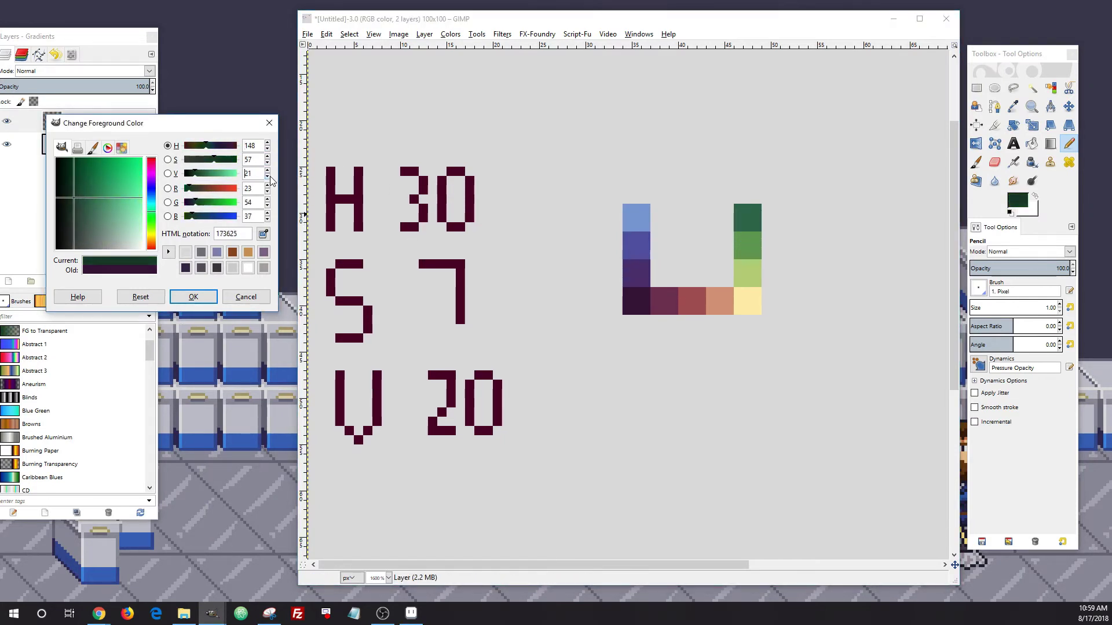
{"action": "scroll", "coordinate": [268, 161], "scroll_direction": "up", "scroll_amount": 7}
{"action": "scroll", "coordinate": [269, 145], "scroll_direction": "up", "scroll_amount": 7}
{"action": "left_click", "coordinate": [754, 184]}
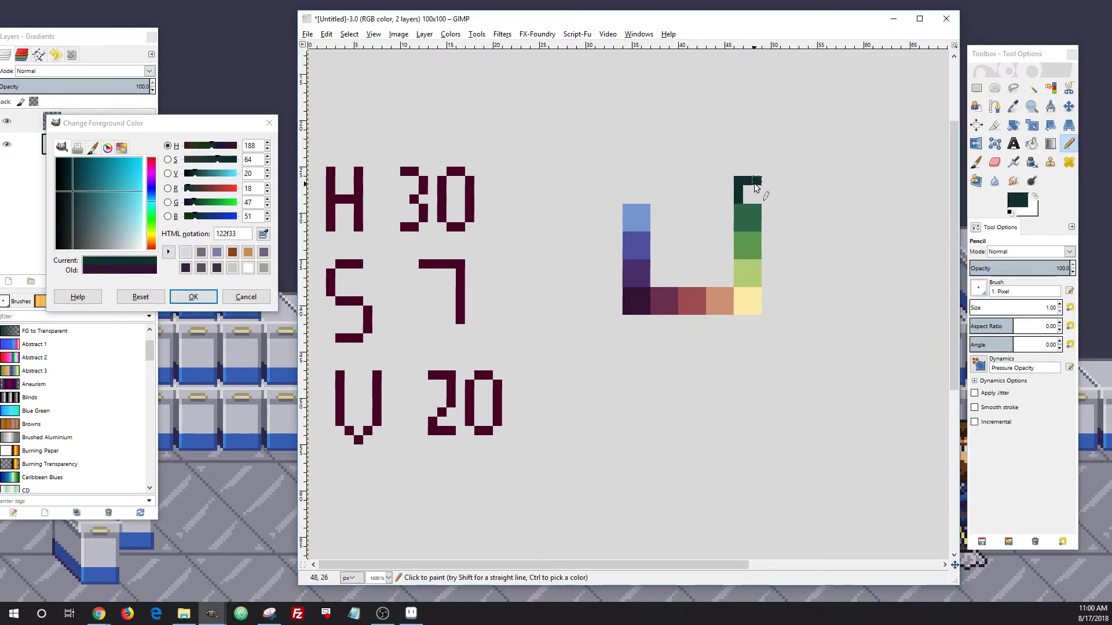
Paint a pale cyan swatch with saturation 35 and value 100 above the light blue one.
{"action": "left_click", "coordinate": [638, 219], "text": "ctrl"}
{"action": "left_click", "coordinate": [1018, 200]}
{"action": "scroll", "coordinate": [268, 174], "scroll_direction": "up", "scroll_amount": 20}
{"action": "scroll", "coordinate": [268, 160], "scroll_direction": "down", "scroll_amount": 7}
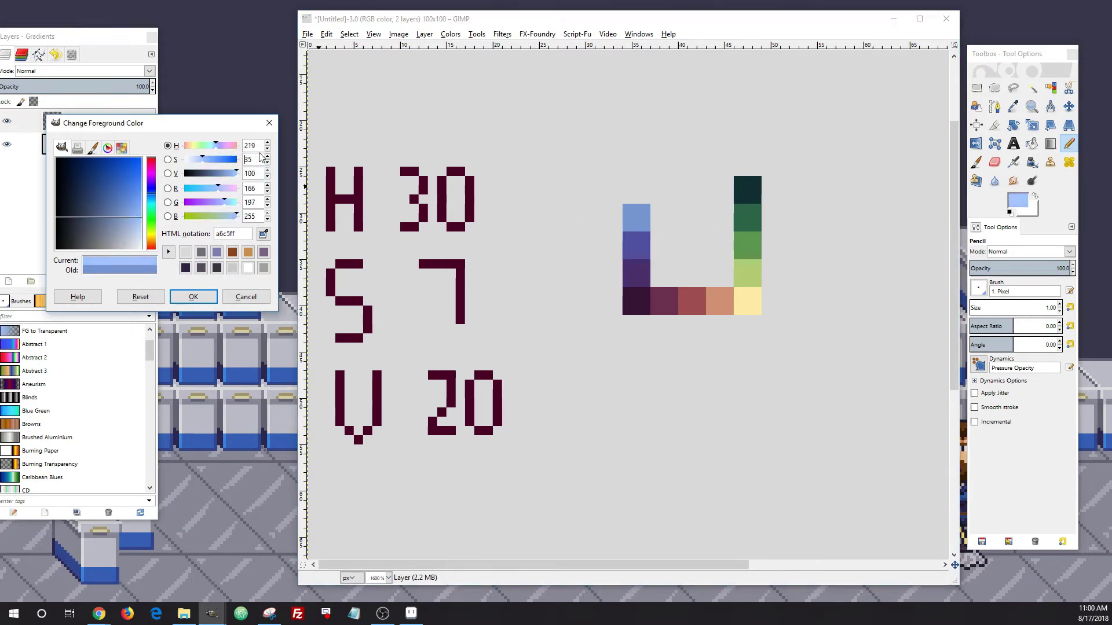
{"action": "scroll", "coordinate": [268, 146], "scroll_direction": "down", "scroll_amount": 20}
{"action": "mouse_move", "coordinate": [645, 199]}
{"action": "left_mouse_down"}
{"action": "mouse_move", "coordinate": [637, 183]}
{"action": "mouse_move", "coordinate": [628, 199]}
{"action": "mouse_move", "coordinate": [672, 178]}
{"action": "left_mouse_up"}
Examine the ends of both vertical ramps and the HSV values of the dark teal swatch.
{"action": "scroll", "coordinate": [528, 257], "scroll_direction": "up", "scroll_amount": 3}
{"action": "scroll", "coordinate": [522, 144], "scroll_direction": "down", "scroll_amount": 3}
{"action": "scroll", "coordinate": [582, 93], "scroll_direction": "up", "scroll_amount": 3}
{"action": "left_click", "coordinate": [625, 202], "text": "ctrl"}
{"action": "left_click", "coordinate": [1017, 200]}
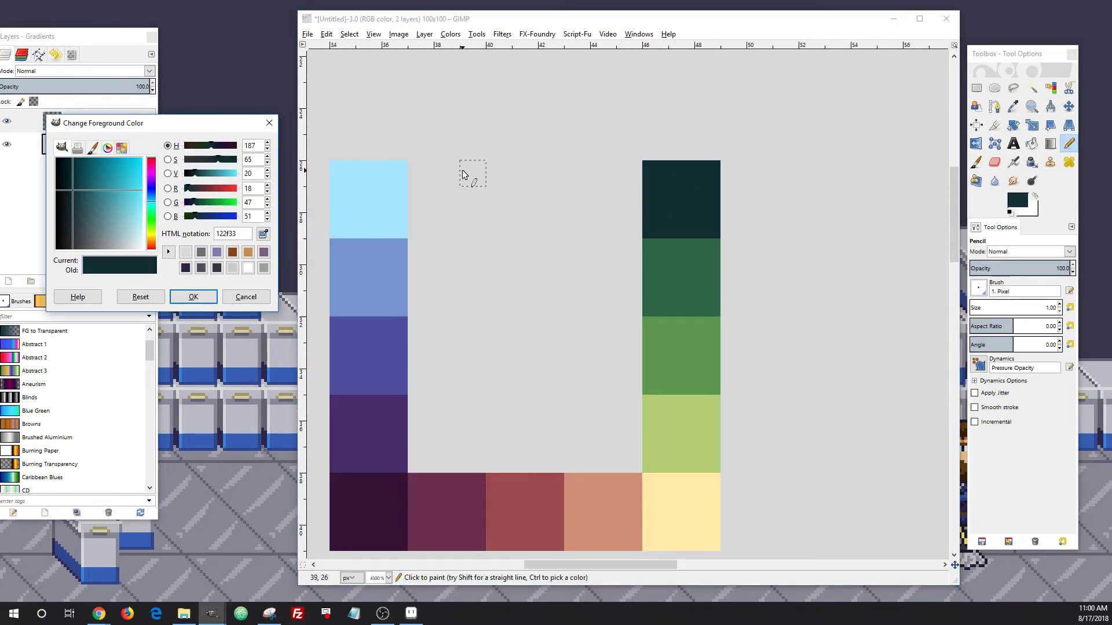
{"action": "scroll", "coordinate": [579, 325], "scroll_direction": "down", "scroll_amount": 5}
{"action": "scroll", "coordinate": [555, 277], "scroll_direction": "up", "scroll_amount": 3}
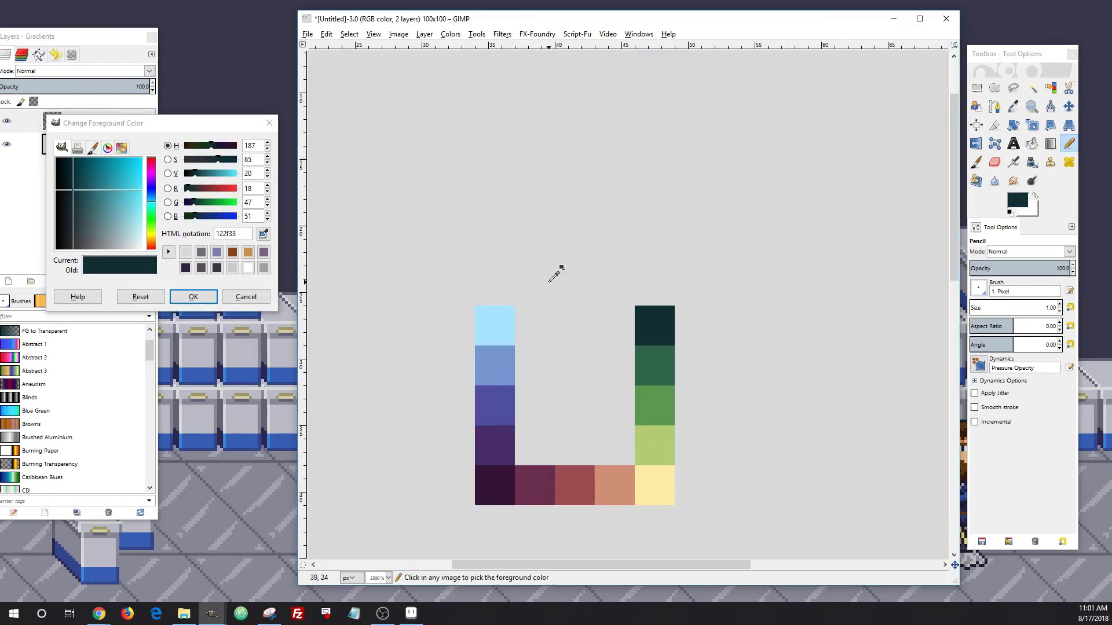
{"action": "scroll", "coordinate": [554, 276], "scroll_direction": "down", "scroll_amount": 2}
Paste the isometric cube sprite and place it beside the linked color ramps.
{"action": "left_click", "coordinate": [625, 219]}
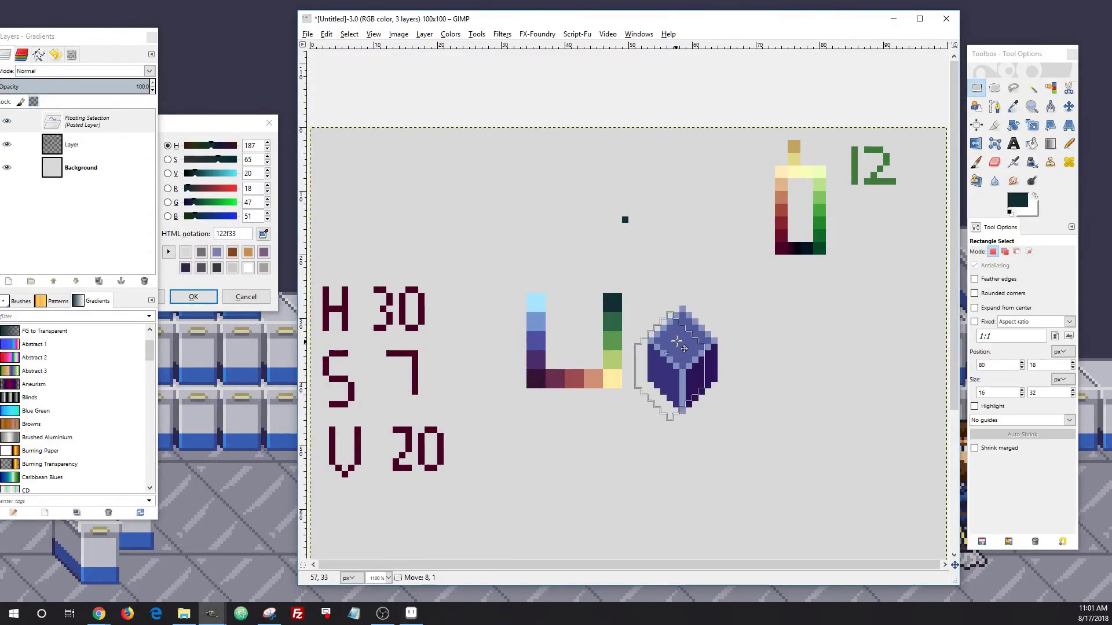
{"action": "scroll", "coordinate": [610, 227], "scroll_direction": "up", "scroll_amount": 2}
{"action": "scroll", "coordinate": [434, 316], "scroll_direction": "up", "scroll_amount": 2}
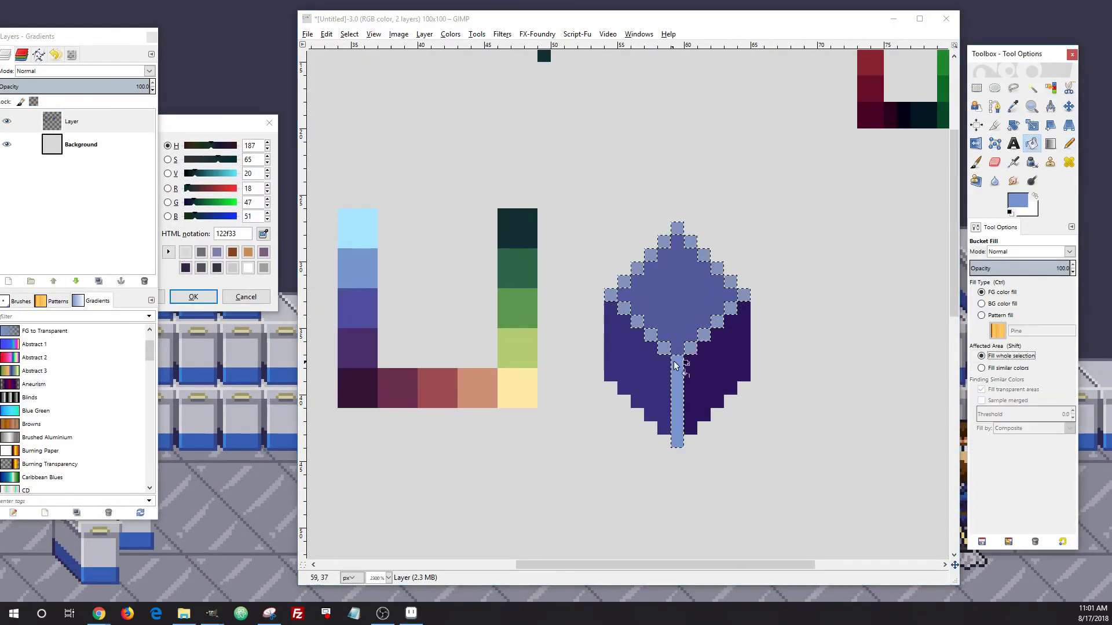
Recolor the cube from the blue ramp with pale cyan edges, a light blue top, an indigo left face and a purple right face.
{"action": "left_click", "coordinate": [357, 229], "text": "ctrl"}
{"action": "left_click", "coordinate": [1007, 369]}
{"action": "left_click", "coordinate": [677, 370]}
{"action": "left_click", "coordinate": [357, 268], "text": "ctrl"}
{"action": "left_click", "coordinate": [681, 304]}
{"action": "key", "text": "ctrl+z"}
{"action": "left_click", "coordinate": [637, 359]}
{"action": "left_click", "coordinate": [357, 349], "text": "ctrl"}
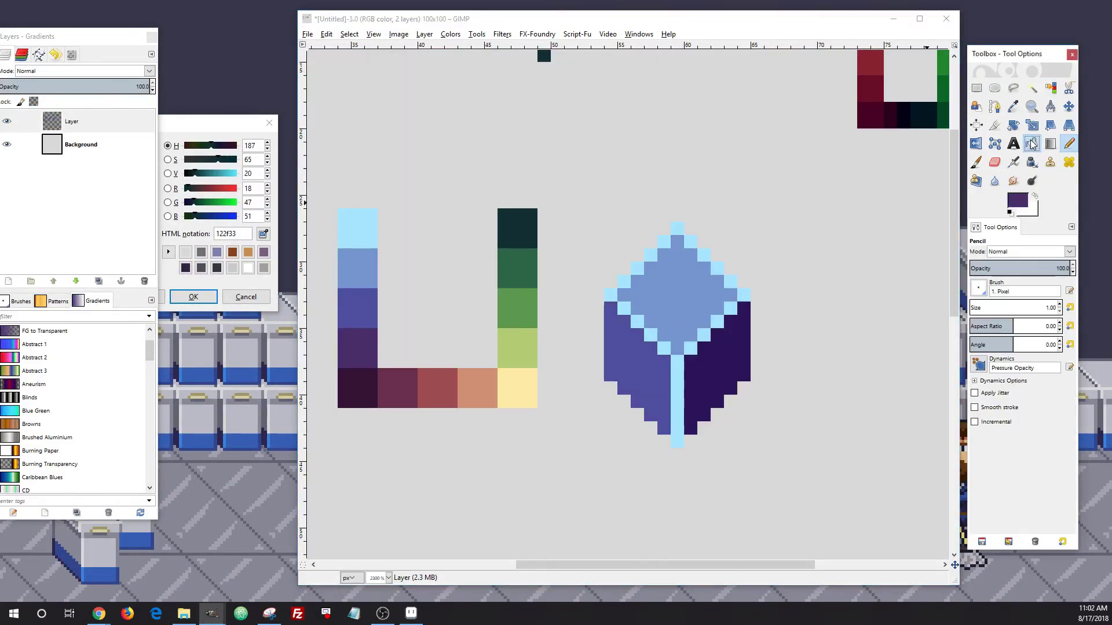
{"action": "left_click", "coordinate": [1032, 143]}
{"action": "left_click", "coordinate": [718, 364]}
Erase the pale cyan swatch and recolor the cube one shade darker, with light blue edges, indigo top, purple left face and darkest purple right face.
{"action": "left_click", "coordinate": [994, 162]}
{"action": "scroll", "coordinate": [502, 183], "scroll_direction": "up", "scroll_amount": 2}
{"action": "left_click", "coordinate": [880, 359]}
{"action": "left_click", "coordinate": [773, 359]}
{"action": "left_click", "coordinate": [829, 255]}
{"action": "left_click", "coordinate": [1050, 88]}
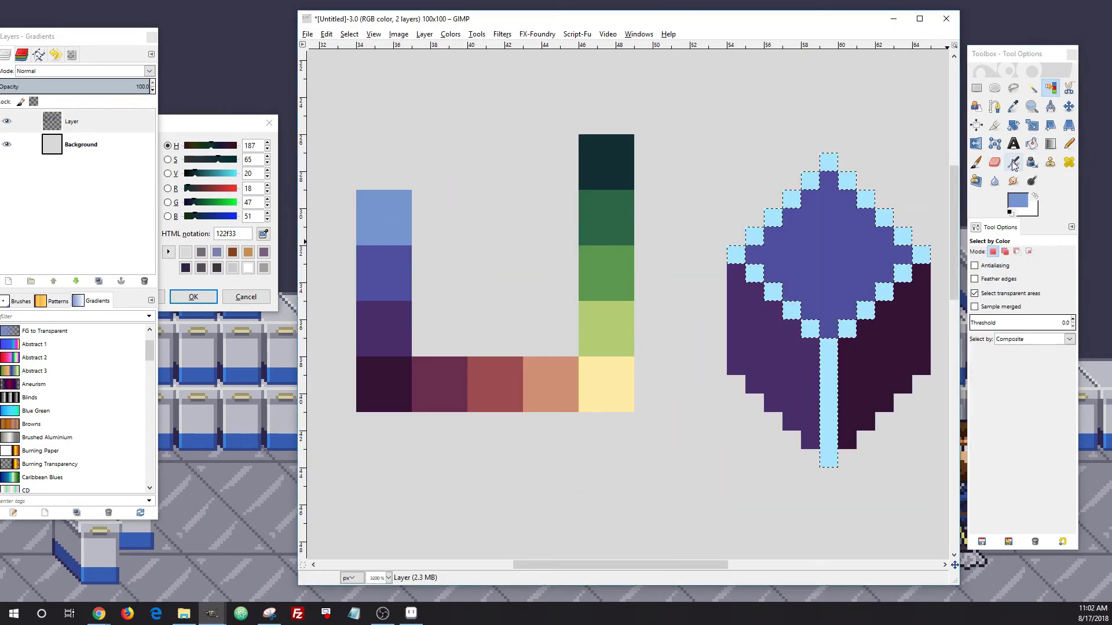
{"action": "left_click", "coordinate": [1032, 144]}
{"action": "left_click", "coordinate": [829, 394]}
Move the cube below the ramps and fill a wide dark green ground rectangle around its base.
{"action": "left_click", "coordinate": [1069, 144]}
{"action": "left_click", "coordinate": [639, 218], "text": "ctrl"}
{"action": "left_click", "coordinate": [976, 88]}
{"action": "left_click_drag", "start_coordinate": [689, 254], "coordinate": [650, 382]}
{"action": "left_click_drag", "start_coordinate": [521, 366], "coordinate": [796, 469]}
{"action": "left_click", "coordinate": [1032, 143]}
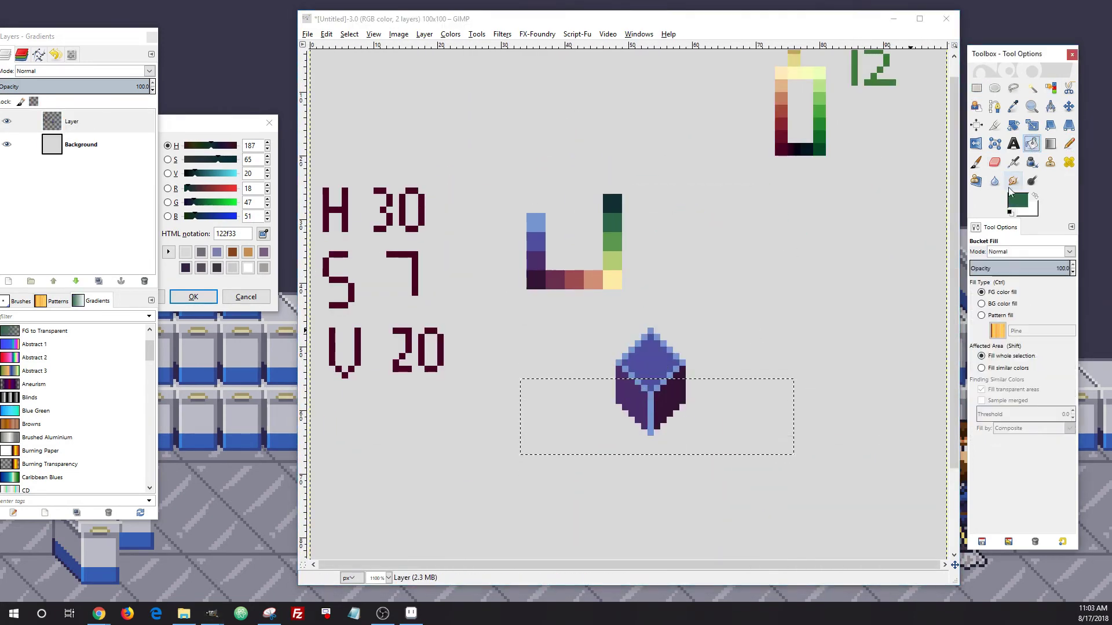
{"action": "left_click", "coordinate": [724, 412]}
Paint the cube's cast shadow on the ground to its right in the dark teal palette color.
{"action": "left_click", "coordinate": [1069, 144]}
{"action": "left_click", "coordinate": [612, 204], "text": "ctrl"}
{"action": "scroll", "coordinate": [719, 513], "scroll_direction": "up", "scroll_amount": 2}
{"action": "left_click_drag", "start_coordinate": [589, 343], "coordinate": [723, 343]}
{"action": "mouse_move", "coordinate": [736, 329]}
{"action": "left_mouse_down"}
{"action": "mouse_move", "coordinate": [603, 329]}
{"action": "mouse_move", "coordinate": [750, 316]}
{"action": "left_mouse_up"}
{"action": "mouse_move", "coordinate": [776, 290]}
{"action": "left_mouse_down"}
{"action": "mouse_move", "coordinate": [643, 290]}
{"action": "mouse_move", "coordinate": [790, 277]}
{"action": "left_mouse_up"}
{"action": "left_click_drag", "start_coordinate": [777, 263], "coordinate": [656, 263]}
{"action": "mouse_move", "coordinate": [656, 249]}
{"action": "left_mouse_down"}
{"action": "mouse_move", "coordinate": [763, 250]}
{"action": "mouse_move", "coordinate": [656, 237]}
{"action": "left_mouse_up"}
Start a small salmon post on the ground left of the cube and paint its red reflection along the cube's left face.
{"action": "scroll", "coordinate": [741, 243], "scroll_direction": "down", "scroll_amount": 2}
{"action": "left_click", "coordinate": [673, 211], "text": "ctrl"}
{"action": "left_click", "coordinate": [645, 211], "text": "ctrl"}
{"action": "scroll", "coordinate": [706, 406], "scroll_direction": "up", "scroll_amount": 2}
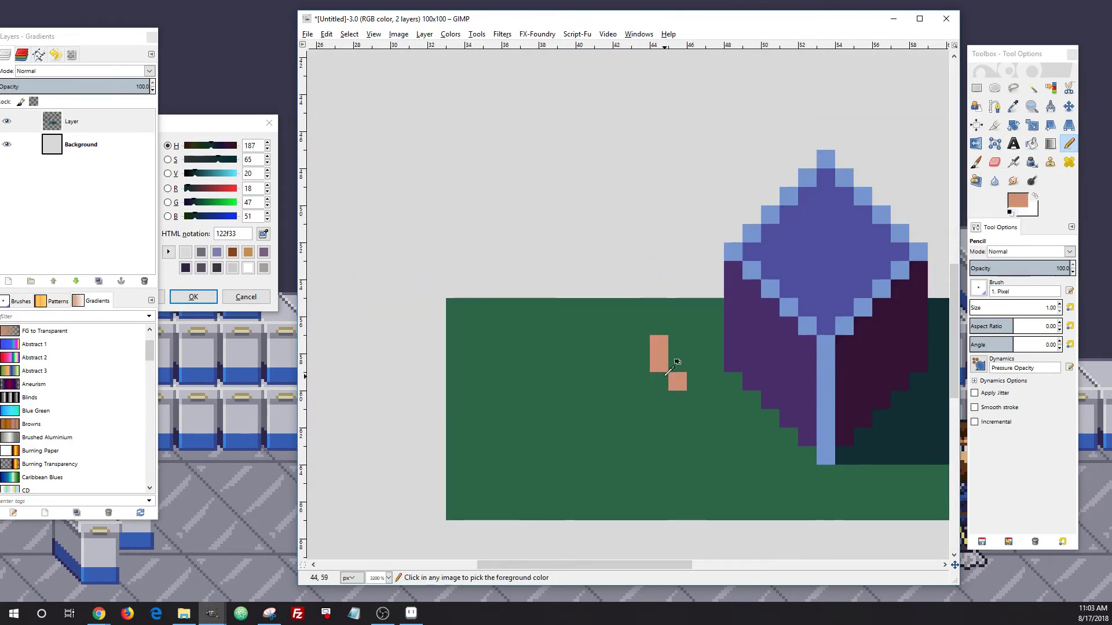
{"action": "scroll", "coordinate": [655, 364], "scroll_direction": "down", "scroll_amount": 2}
{"action": "left_click", "coordinate": [629, 188], "text": "ctrl"}
{"action": "scroll", "coordinate": [729, 389], "scroll_direction": "up", "scroll_amount": 3}
{"action": "left_click_drag", "start_coordinate": [655, 290], "coordinate": [707, 395]}
{"action": "scroll", "coordinate": [630, 400], "scroll_direction": "down", "scroll_amount": 3}
Shade the small post with salmon, red, plum and dark purple pixels and paint its dark teal shadow on the ground.
{"action": "scroll", "coordinate": [600, 301], "scroll_direction": "up", "scroll_amount": 2}
{"action": "left_click", "coordinate": [576, 81], "text": "ctrl"}
{"action": "left_click", "coordinate": [585, 420]}
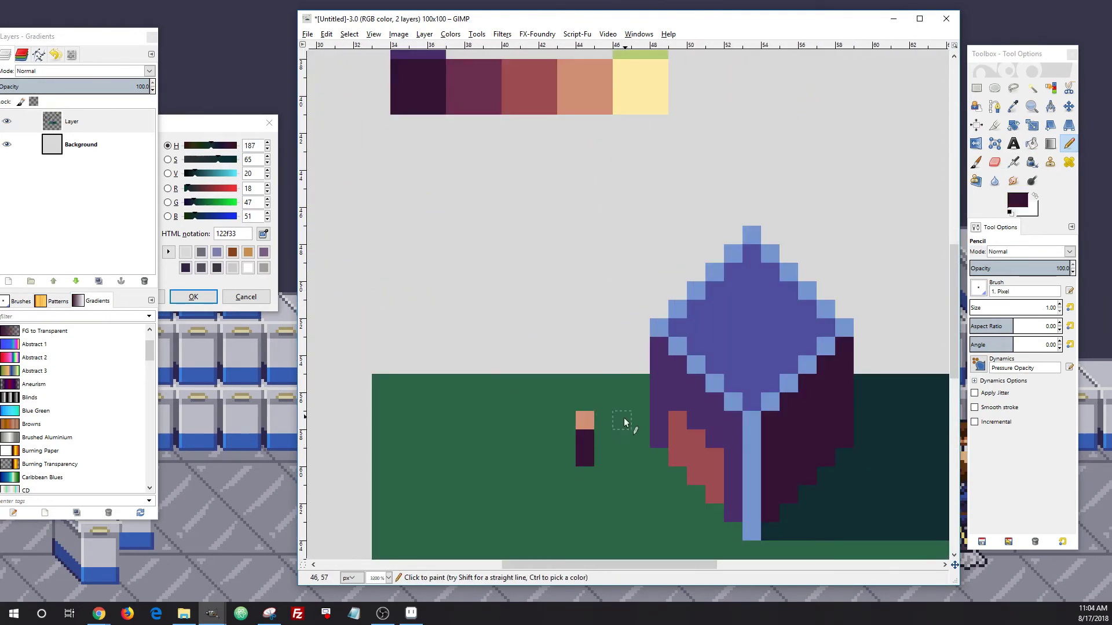
{"action": "left_click", "coordinate": [585, 421], "text": "ctrl"}
{"action": "left_click_drag", "start_coordinate": [603, 420], "coordinate": [585, 402]}
{"action": "left_click", "coordinate": [585, 440], "text": "ctrl"}
{"action": "scroll", "coordinate": [614, 250], "scroll_direction": "down", "scroll_amount": 5}
{"action": "scroll", "coordinate": [614, 250], "scroll_direction": "up", "scroll_amount": 3}
{"action": "left_click", "coordinate": [547, 103], "text": "ctrl"}
{"action": "left_click", "coordinate": [507, 102], "text": "ctrl"}
{"action": "scroll", "coordinate": [623, 440], "scroll_direction": "down", "scroll_amount": 3}
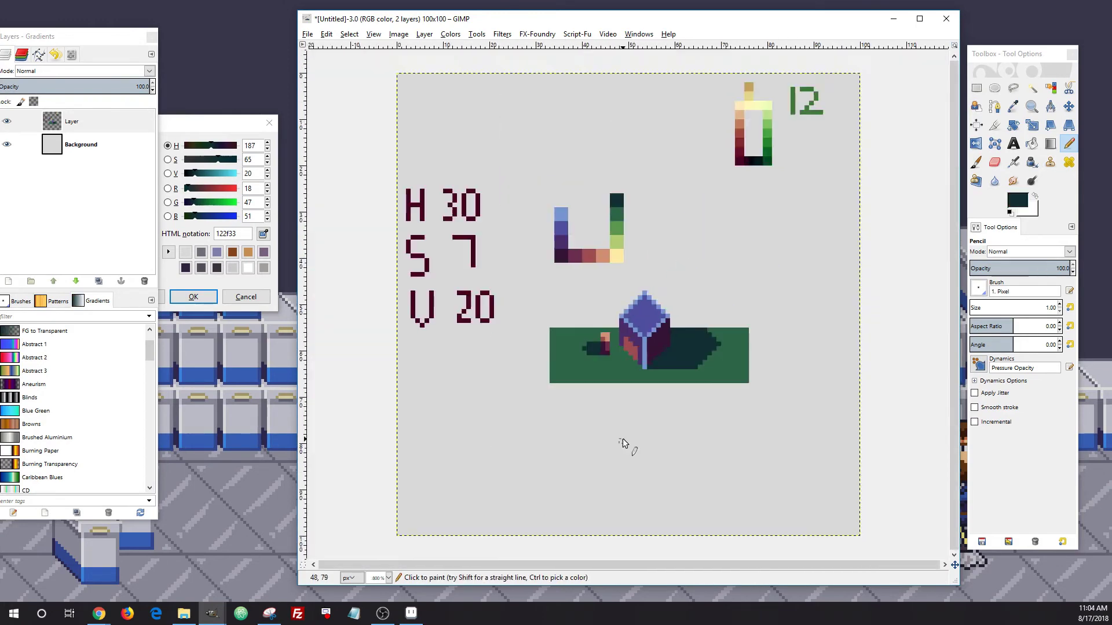
Add a pale yellow highlight pixel to the cube's left face and yellow-green and mid-green light pixels along its base.
{"action": "scroll", "coordinate": [627, 332], "scroll_direction": "up", "scroll_amount": 3}
{"action": "left_click", "coordinate": [598, 110], "text": "ctrl"}
{"action": "left_click", "coordinate": [651, 379]}
{"action": "left_click", "coordinate": [614, 413], "text": "ctrl"}
{"action": "scroll", "coordinate": [613, 307], "scroll_direction": "up", "scroll_amount": 4}
{"action": "left_click", "coordinate": [597, 328], "text": "ctrl"}
{"action": "left_click_drag", "start_coordinate": [605, 363], "coordinate": [661, 419]}
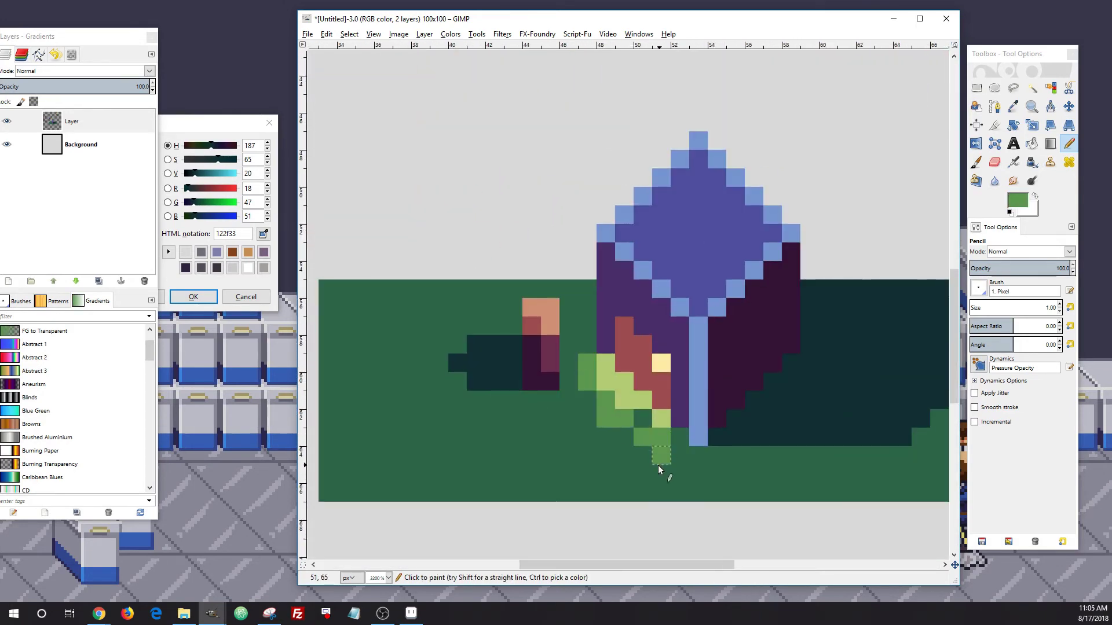
Scatter more mid-green light pixels across the ground below the post and the cube.
{"action": "left_click_drag", "start_coordinate": [587, 455], "coordinate": [624, 492]}
{"action": "left_click_drag", "start_coordinate": [514, 438], "coordinate": [513, 456]}
{"action": "left_click_drag", "start_coordinate": [587, 326], "coordinate": [588, 345]}
{"action": "left_click", "coordinate": [624, 437]}
{"action": "scroll", "coordinate": [623, 430], "scroll_direction": "down", "scroll_amount": 3}
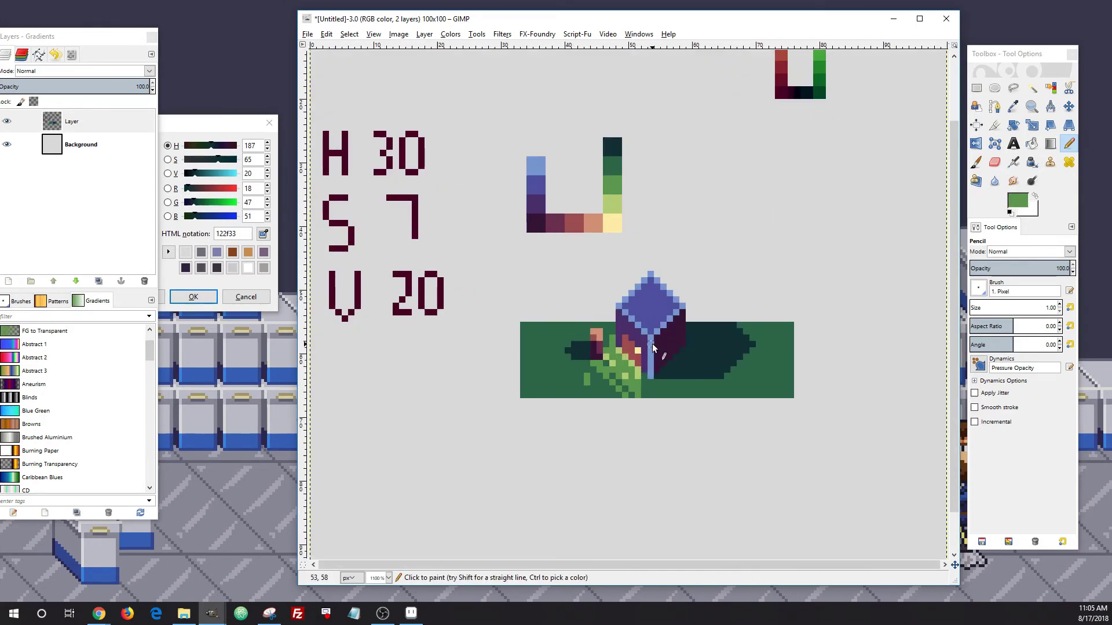
Repaint the pale yellow corner swatch of the palette in a less saturated tone of hue 48.
{"action": "scroll", "coordinate": [613, 280], "scroll_direction": "up", "scroll_amount": 4}
{"action": "left_click", "coordinate": [621, 155], "text": "ctrl"}
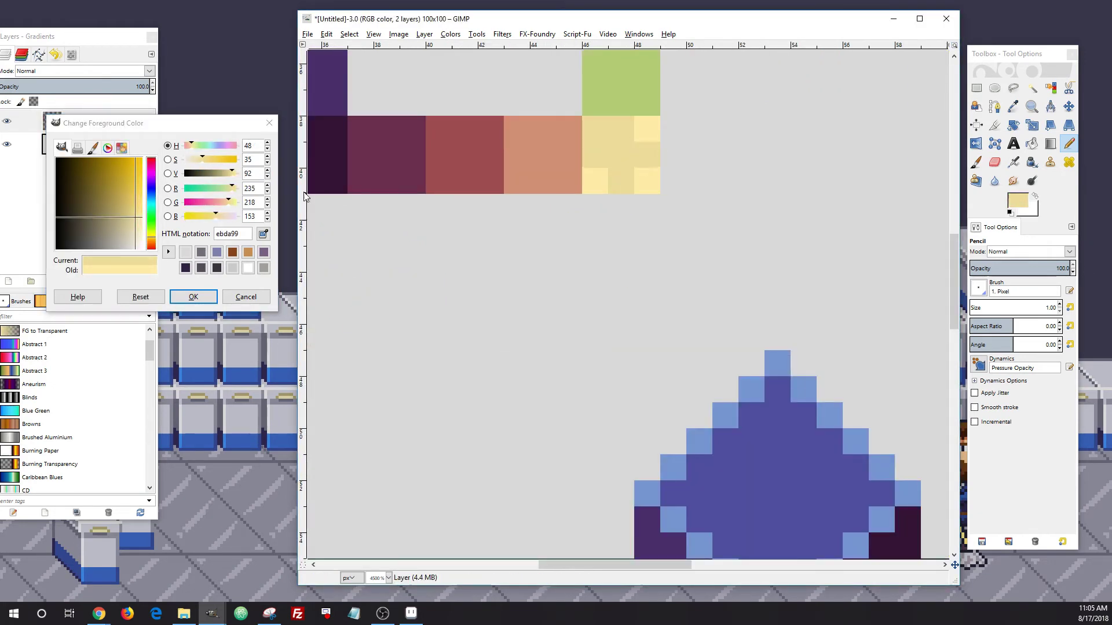
{"action": "left_click", "coordinate": [267, 163]}
{"action": "left_click_drag", "start_coordinate": [596, 128], "coordinate": [647, 181]}
{"action": "scroll", "coordinate": [628, 301], "scroll_direction": "down", "scroll_amount": 2}
{"action": "scroll", "coordinate": [730, 300], "scroll_direction": "down", "scroll_amount": 3}
Try to darken the light blue palette swatch to 6783b5 (hue 219, saturation 43, value 71).
{"action": "scroll", "coordinate": [610, 256], "scroll_direction": "up", "scroll_amount": 4}
{"action": "left_click", "coordinate": [415, 93], "text": "ctrl"}
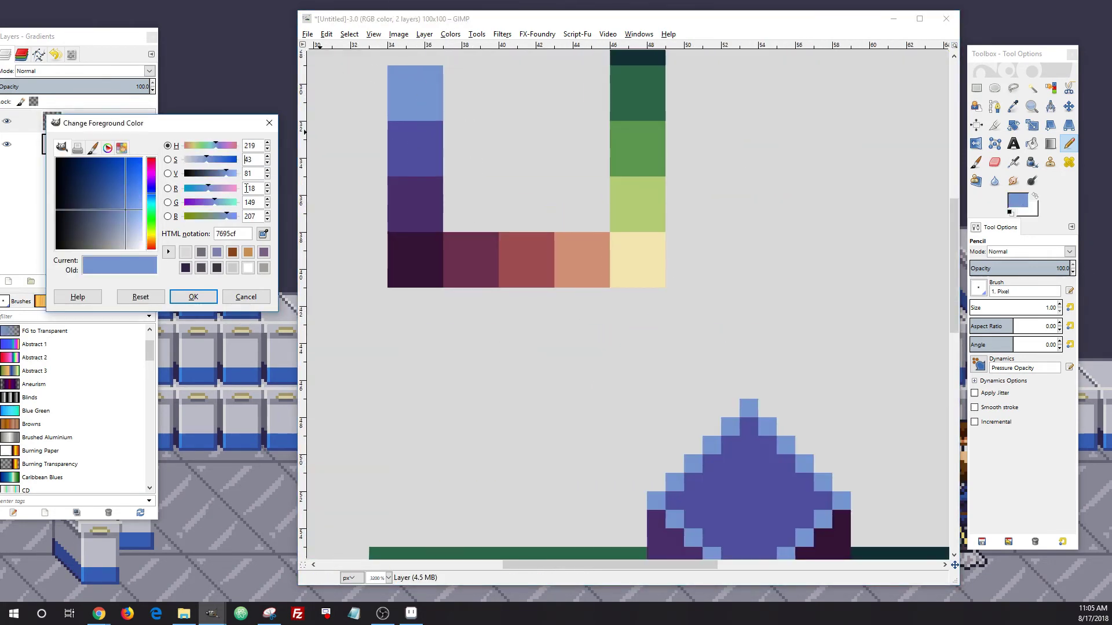
{"action": "left_click", "coordinate": [267, 176]}
{"action": "left_click_drag", "start_coordinate": [396, 75], "coordinate": [434, 112]}
{"action": "scroll", "coordinate": [590, 130], "scroll_direction": "down", "scroll_amount": 3}
{"action": "scroll", "coordinate": [615, 115], "scroll_direction": "up", "scroll_amount": 2}
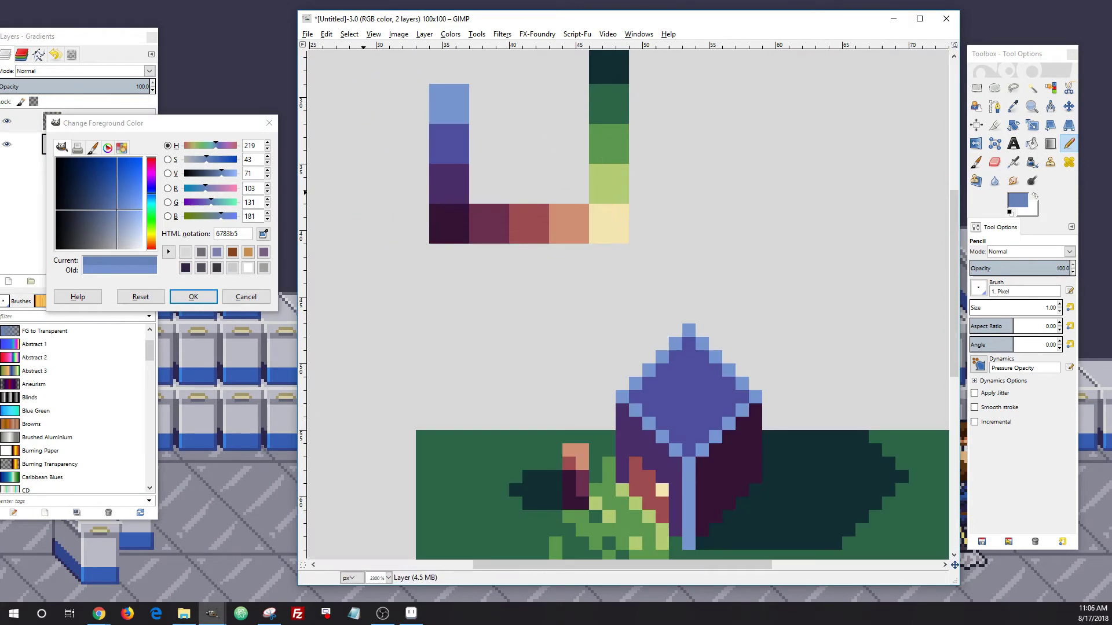
Copy the reference palette image and paste it over the canvas.
{"action": "scroll", "coordinate": [614, 130], "scroll_direction": "down", "scroll_amount": 4}
{"action": "left_click", "coordinate": [269, 613]}
{"action": "left_click", "coordinate": [722, 158]}
{"action": "key", "text": "ctrl+v"}
{"action": "scroll", "coordinate": [651, 313], "scroll_direction": "up", "scroll_amount": 2}
{"action": "scroll", "coordinate": [650, 313], "scroll_direction": "up", "scroll_amount": 1}
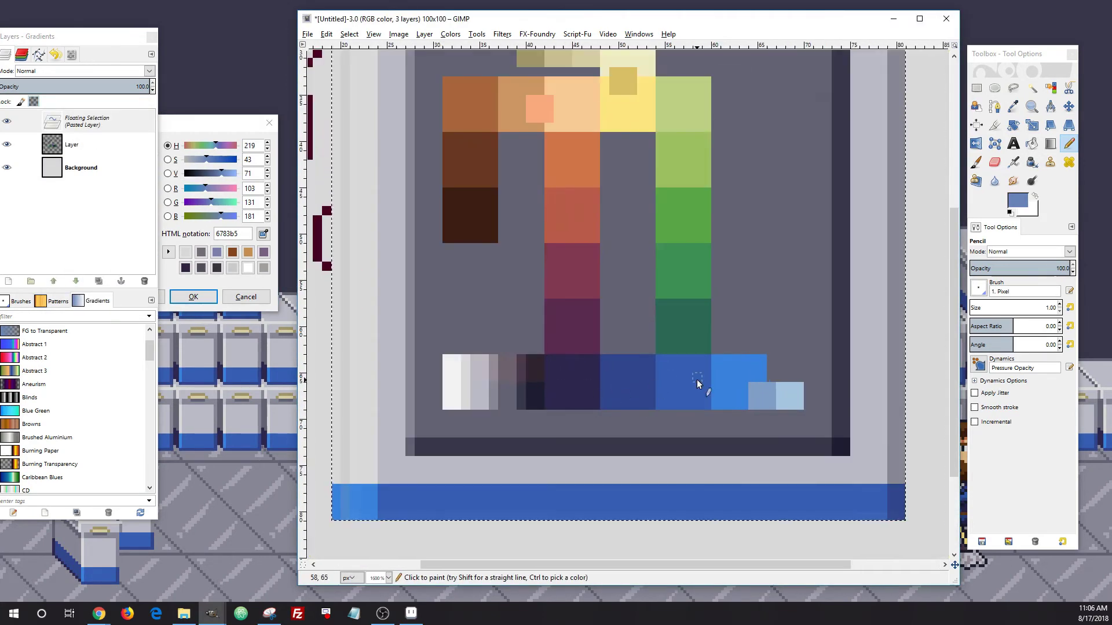
Examine the reference palette's brown, red, green, blue and gray ramps and the swatches they share.
{"action": "scroll", "coordinate": [575, 383], "scroll_direction": "up", "scroll_amount": 4}
{"action": "scroll", "coordinate": [571, 371], "scroll_direction": "down", "scroll_amount": 4}
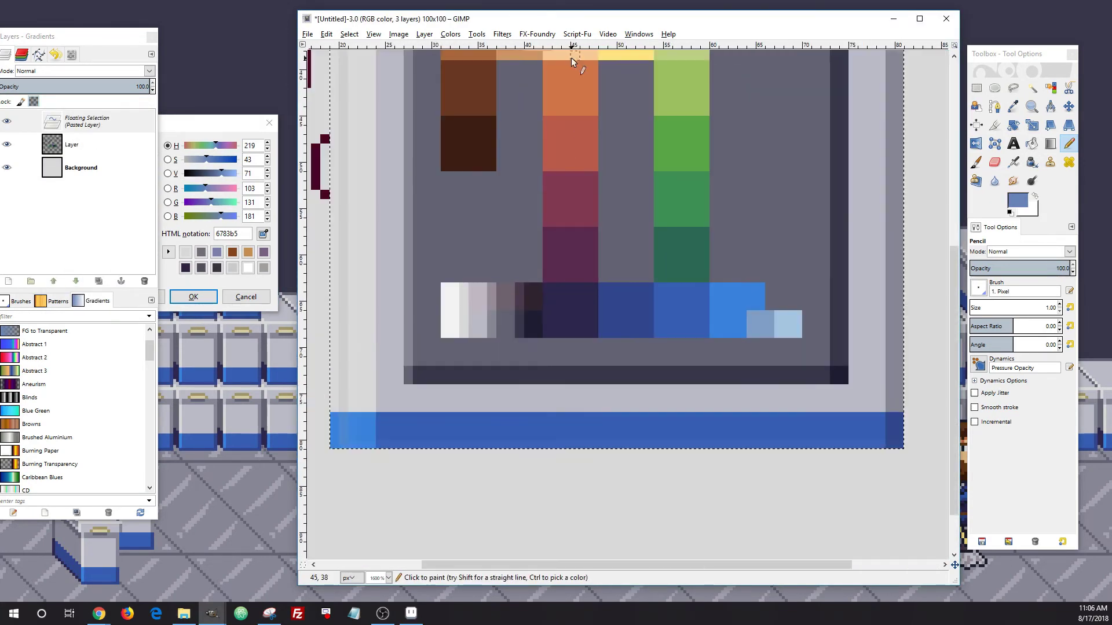
{"action": "left_click_drag", "start_coordinate": [577, 195], "coordinate": [617, 237]}
{"action": "scroll", "coordinate": [617, 224], "scroll_direction": "up", "scroll_amount": 3}
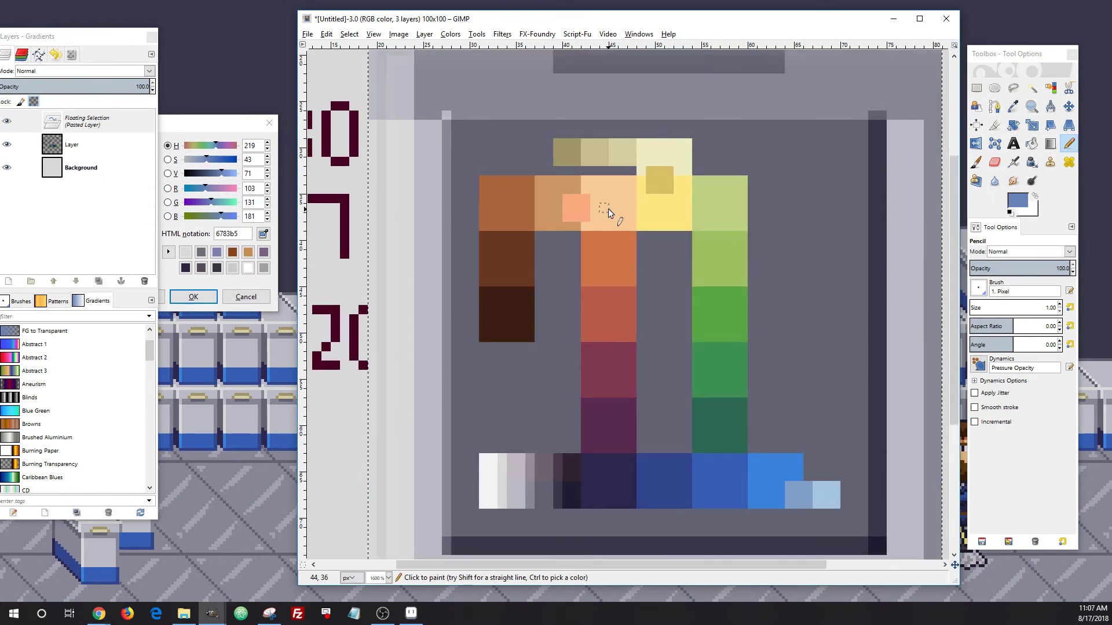
{"action": "scroll", "coordinate": [605, 145], "scroll_direction": "up", "scroll_amount": 2}
{"action": "scroll", "coordinate": [698, 173], "scroll_direction": "down", "scroll_amount": 4}
{"action": "scroll", "coordinate": [655, 260], "scroll_direction": "up", "scroll_amount": 4}
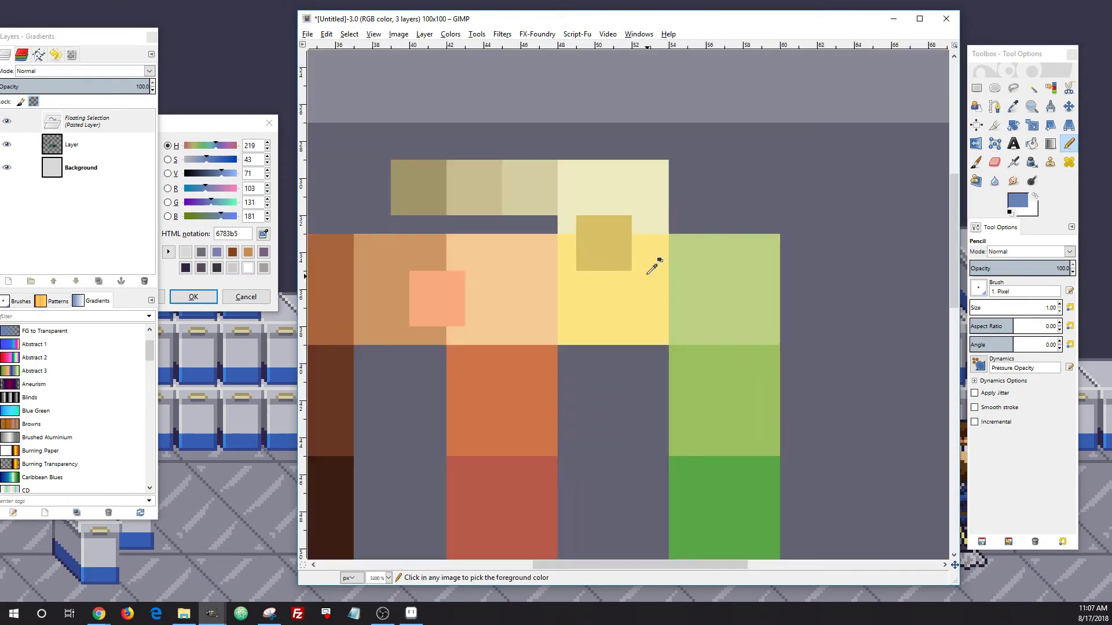
{"action": "scroll", "coordinate": [652, 269], "scroll_direction": "down", "scroll_amount": 3}
{"action": "scroll", "coordinate": [733, 493], "scroll_direction": "up", "scroll_amount": 4}
{"action": "scroll", "coordinate": [669, 404], "scroll_direction": "down", "scroll_amount": 3}
{"action": "scroll", "coordinate": [461, 364], "scroll_direction": "down", "scroll_amount": 1}
Remove the pasted reference palette from the canvas and close the color dialog.
{"action": "key", "text": "ctrl+z"}
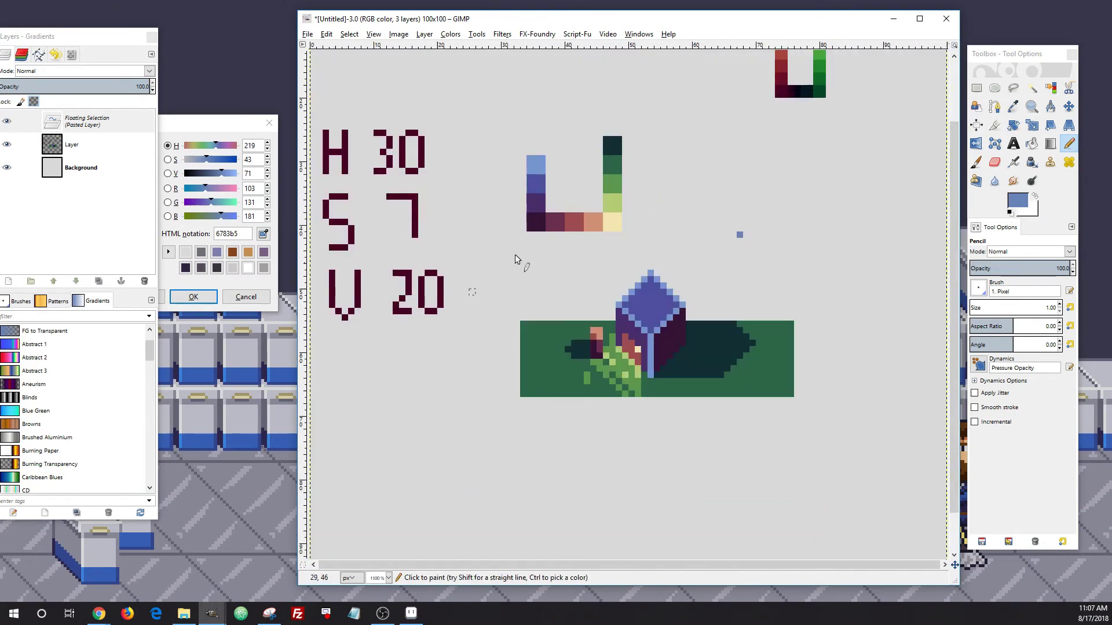
{"action": "left_click", "coordinate": [610, 223], "text": "ctrl"}
{"action": "scroll", "coordinate": [549, 379], "scroll_direction": "up", "scroll_amount": 2}
{"action": "scroll", "coordinate": [689, 149], "scroll_direction": "up", "scroll_amount": 2}
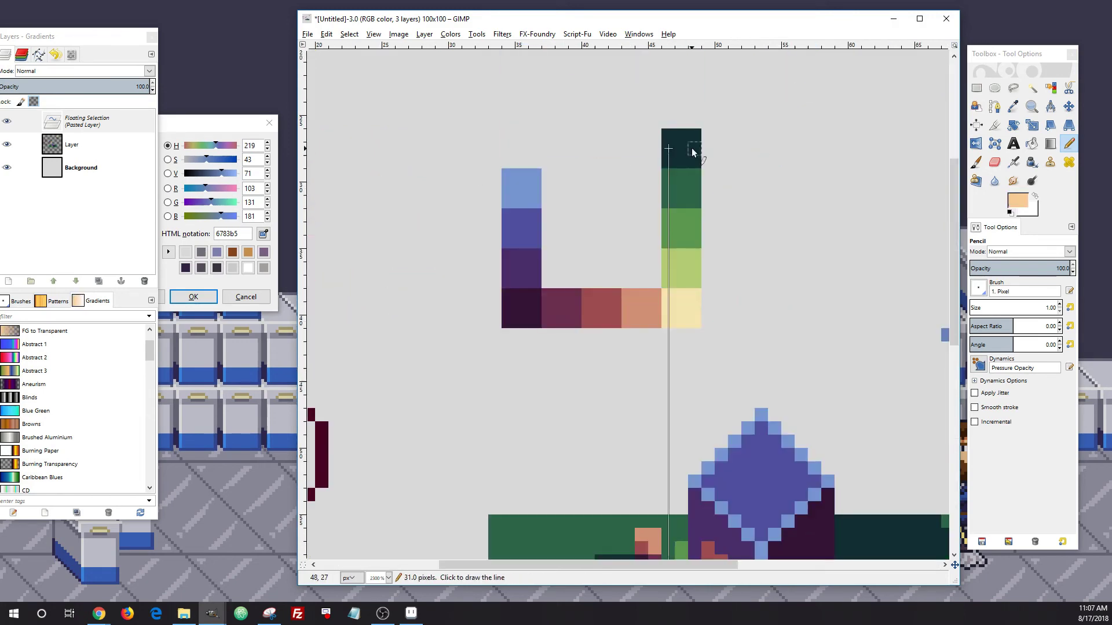
{"action": "scroll", "coordinate": [672, 295], "scroll_direction": "down", "scroll_amount": 2}
{"action": "scroll", "coordinate": [666, 306], "scroll_direction": "down", "scroll_amount": 3}
{"action": "scroll", "coordinate": [642, 312], "scroll_direction": "up", "scroll_amount": 3}
{"action": "left_click", "coordinate": [250, 295]}
{"action": "scroll", "coordinate": [581, 87], "scroll_direction": "down", "scroll_amount": 3}
{"action": "key", "text": "ctrl+h"}
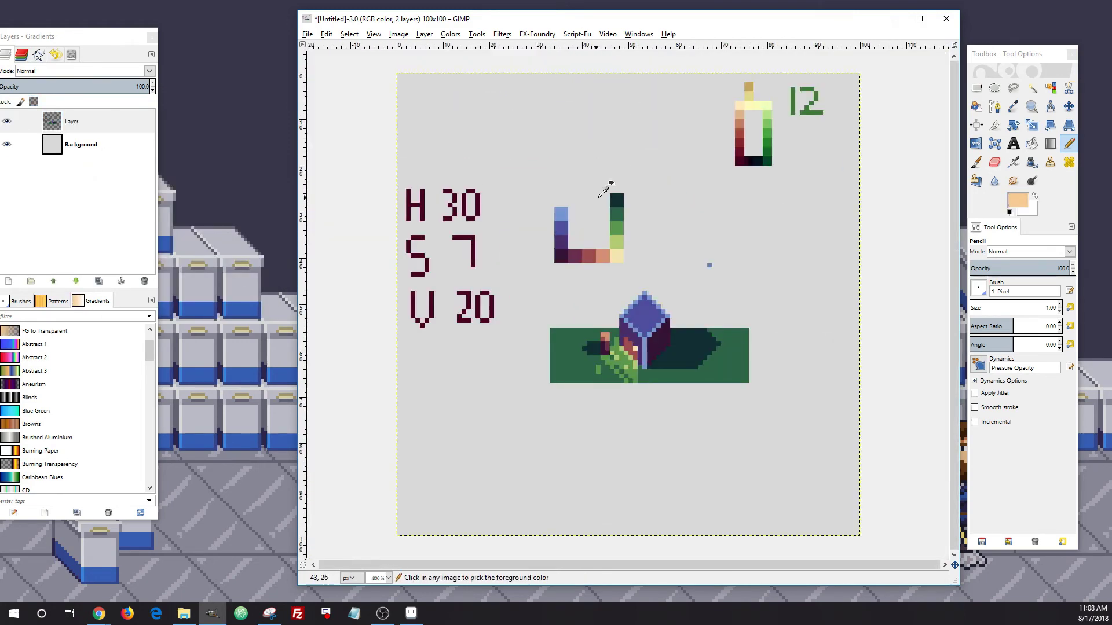
Extend the mid-green light patch on the ground around the post and the cube's base.
{"action": "left_click", "coordinate": [617, 226], "text": "ctrl"}
{"action": "scroll", "coordinate": [617, 346], "scroll_direction": "up", "scroll_amount": 5}
{"action": "left_click_drag", "start_coordinate": [516, 298], "coordinate": [490, 272]}
{"action": "left_click_drag", "start_coordinate": [516, 403], "coordinate": [490, 428]}
{"action": "scroll", "coordinate": [585, 261], "scroll_direction": "down", "scroll_amount": 2}
{"action": "scroll", "coordinate": [590, 255], "scroll_direction": "down", "scroll_amount": 2}
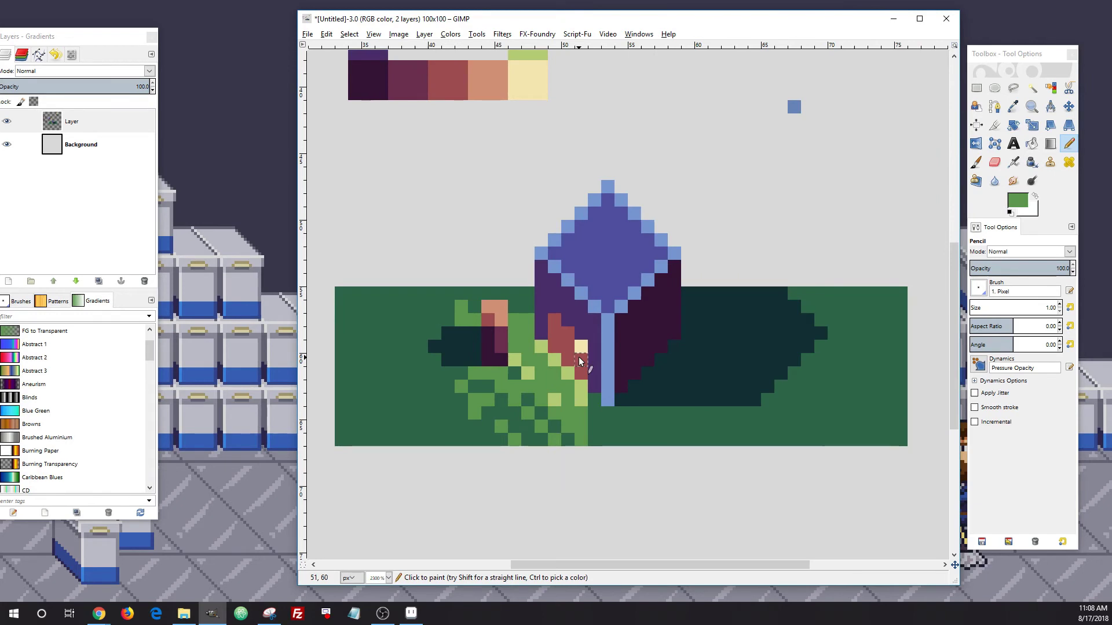
{"action": "left_click", "coordinate": [409, 93], "text": "ctrl"}
{"action": "scroll", "coordinate": [504, 149], "scroll_direction": "down", "scroll_amount": 3}
{"action": "scroll", "coordinate": [504, 149], "scroll_direction": "up", "scroll_amount": 3}
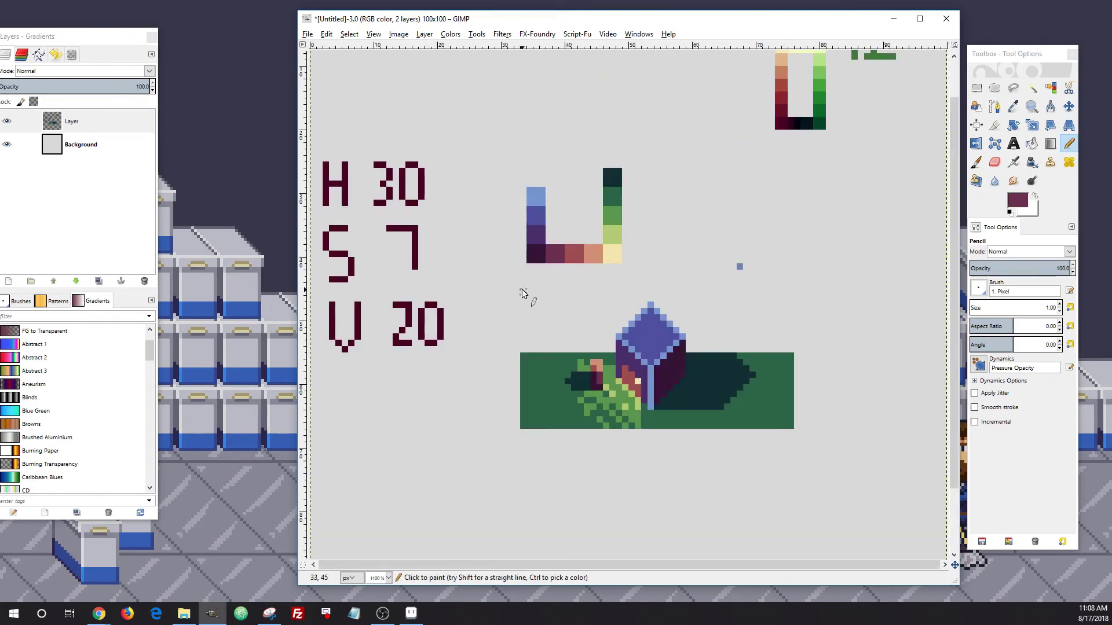
Open the copied reference palette as a new image and arrange its window beside the working canvas.
{"action": "key", "text": "ctrl+v"}
{"action": "key", "text": "ctrl+h"}
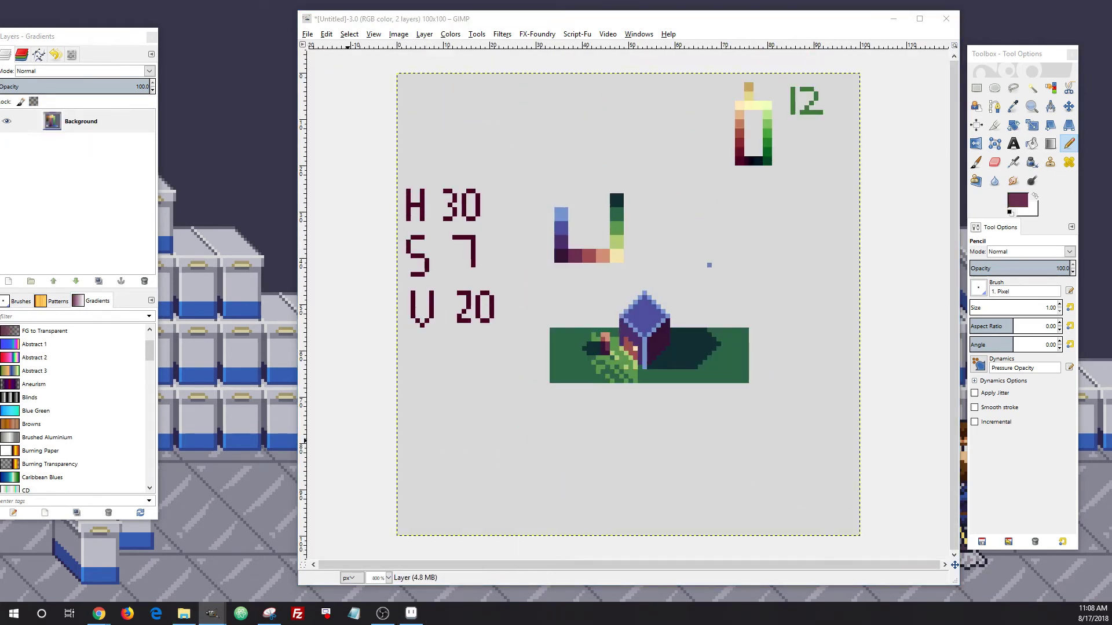
{"action": "scroll", "coordinate": [278, 245], "scroll_direction": "up", "scroll_amount": 8}
{"action": "scroll", "coordinate": [278, 245], "scroll_direction": "down", "scroll_amount": 2}
{"action": "left_click_drag", "start_coordinate": [432, 149], "coordinate": [300, 142]}
{"action": "left_click_drag", "start_coordinate": [654, 20], "coordinate": [714, 20]}
{"action": "left_click_drag", "start_coordinate": [268, 145], "coordinate": [328, 173]}
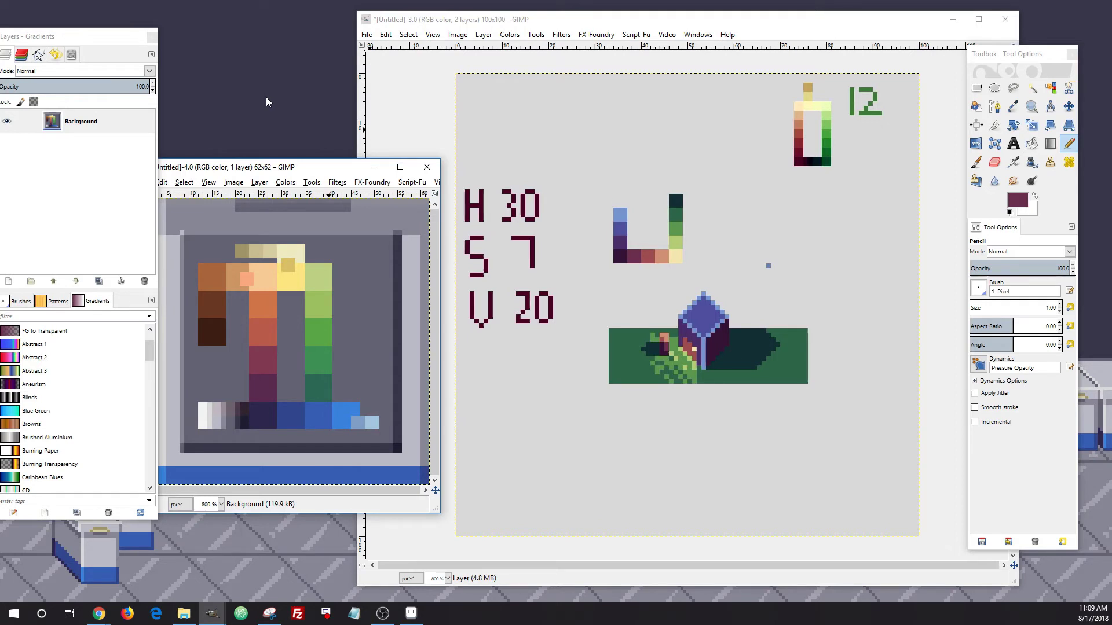
Pick the dark maroon of the notes and move the linked ramps and cube scene toward the canvas's lower right.
{"action": "left_click", "coordinate": [537, 204], "text": "ctrl"}
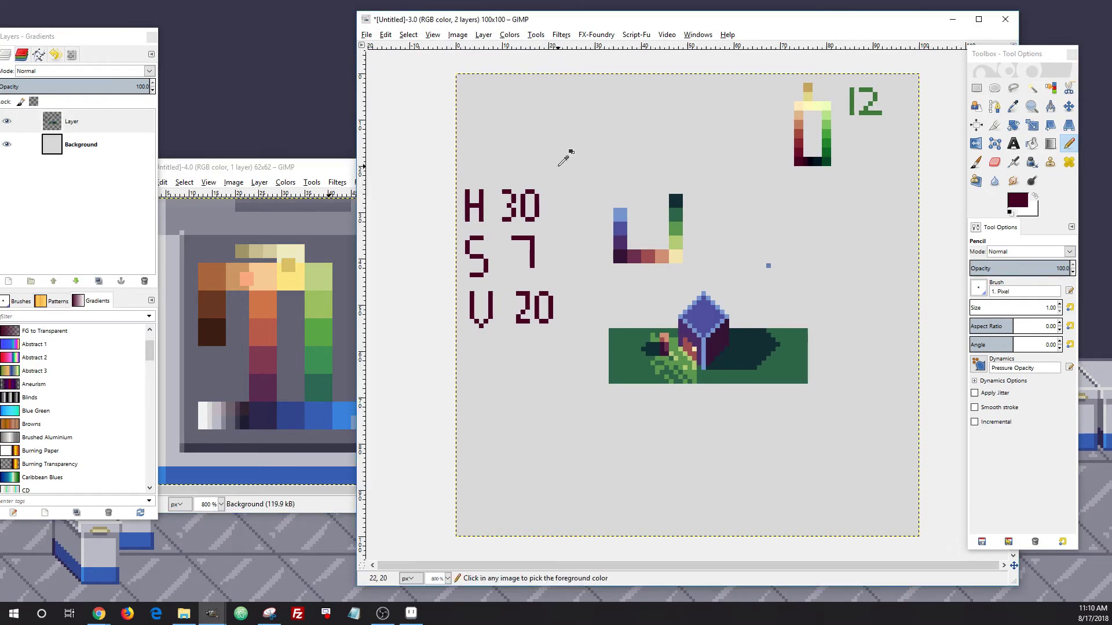
{"action": "scroll", "coordinate": [566, 159], "scroll_direction": "up", "scroll_amount": 1}
{"action": "key", "text": "r"}
{"action": "left_click_drag", "start_coordinate": [553, 485], "coordinate": [885, 166]}
{"action": "scroll", "coordinate": [774, 359], "scroll_direction": "down", "scroll_amount": 1}
{"action": "mouse_move", "coordinate": [774, 362]}
{"action": "left_mouse_down"}
{"action": "mouse_move", "coordinate": [778, 408]}
{"action": "mouse_move", "coordinate": [871, 501]}
{"action": "left_mouse_up"}
{"action": "left_click", "coordinate": [591, 203]}
Write the column headings L and D in dark maroon beside the H, S, V notes and draw vertical grid lines around them.
{"action": "key", "text": "n"}
{"action": "scroll", "coordinate": [556, 178], "scroll_direction": "up", "scroll_amount": 1}
{"action": "left_click_drag", "start_coordinate": [538, 139], "coordinate": [570, 177]}
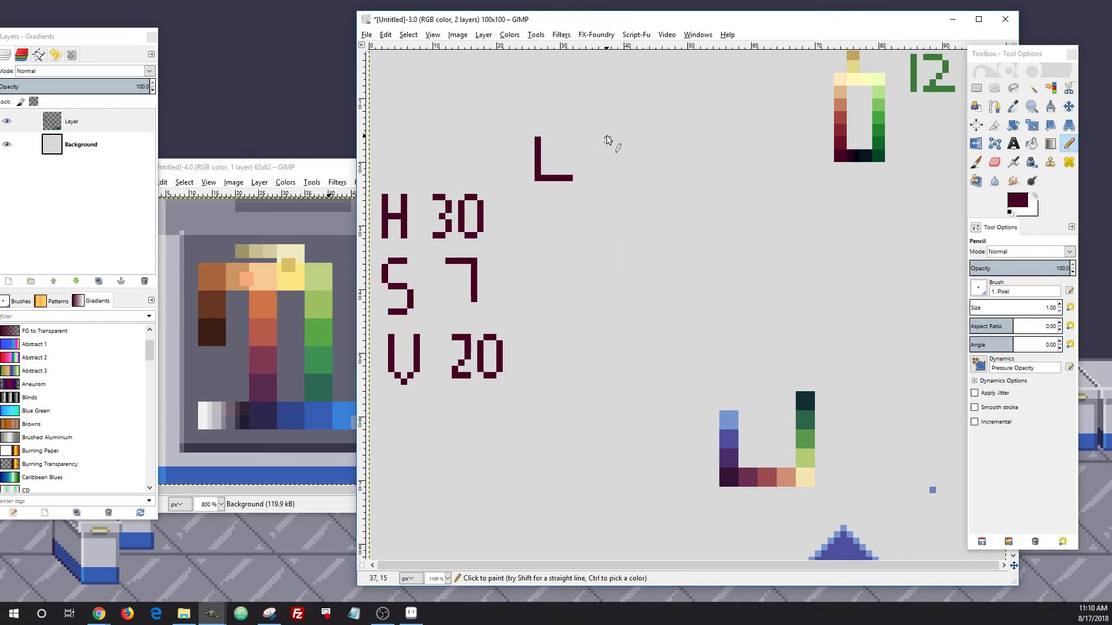
{"action": "left_click", "coordinate": [608, 134]}
{"action": "left_click", "coordinate": [607, 414], "text": "shift"}
{"action": "left_click", "coordinate": [512, 114]}
{"action": "left_click_drag", "start_coordinate": [658, 159], "coordinate": [640, 172]}
Draw horizontal grid lines across the L and D columns to separate the H, S and V rows.
{"action": "left_click", "coordinate": [517, 191]}
{"action": "left_click", "coordinate": [723, 191], "text": "shift"}
{"action": "left_click", "coordinate": [517, 254]}
{"action": "left_click", "coordinate": [748, 254], "text": "shift"}
{"action": "left_click", "coordinate": [517, 324]}
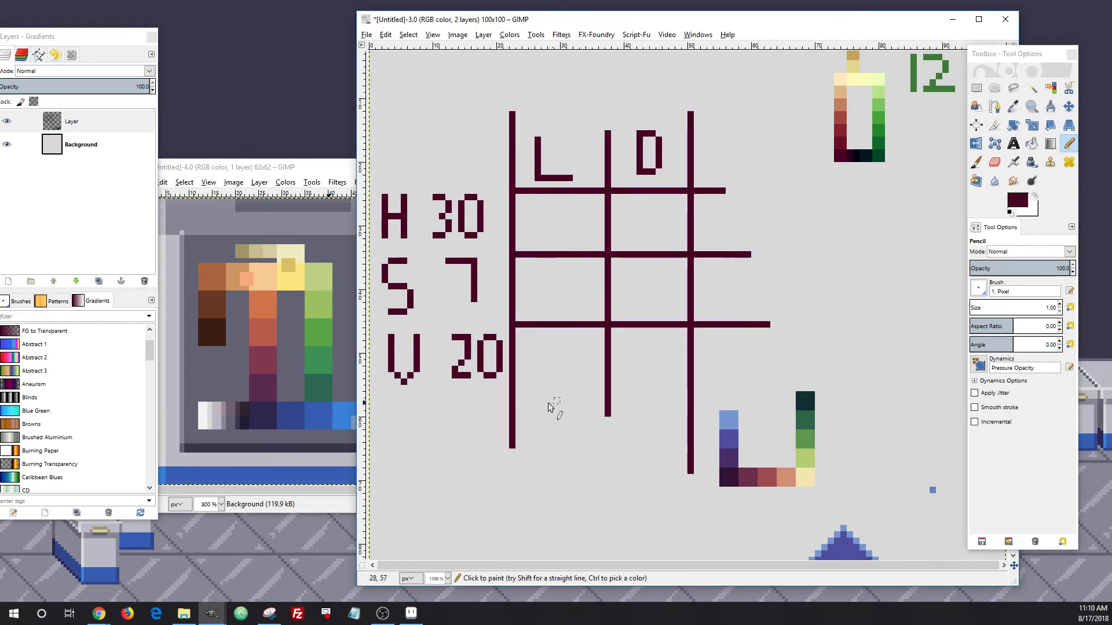
Mark the S row with a down arrow under L and an up arrow under D, and the V row with the opposite arrows.
{"action": "left_click", "coordinate": [1017, 200]}
{"action": "left_click_drag", "start_coordinate": [323, 107], "coordinate": [281, 88]}
{"action": "left_click", "coordinate": [652, 346]}
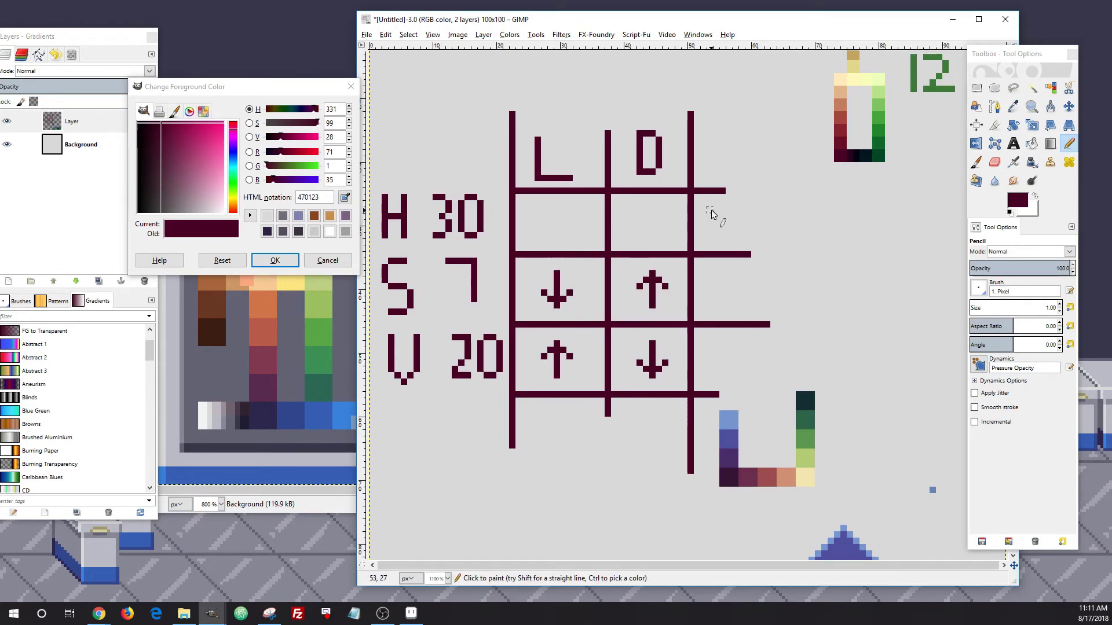
Paint a test swatch of the ramp's dark green beside it, with a lighter teal swatch of value 60 underneath.
{"action": "scroll", "coordinate": [880, 420], "scroll_direction": "up", "scroll_amount": 3}
{"action": "left_click", "coordinate": [675, 400], "text": "ctrl"}
{"action": "left_click_drag", "start_coordinate": [765, 398], "coordinate": [804, 418]}
{"action": "scroll", "coordinate": [810, 399], "scroll_direction": "down", "scroll_amount": 4}
{"action": "scroll", "coordinate": [826, 388], "scroll_direction": "up", "scroll_amount": 1}
{"action": "left_click_drag", "start_coordinate": [261, 87], "coordinate": [328, 323]}
{"action": "left_click", "coordinate": [1017, 200]}
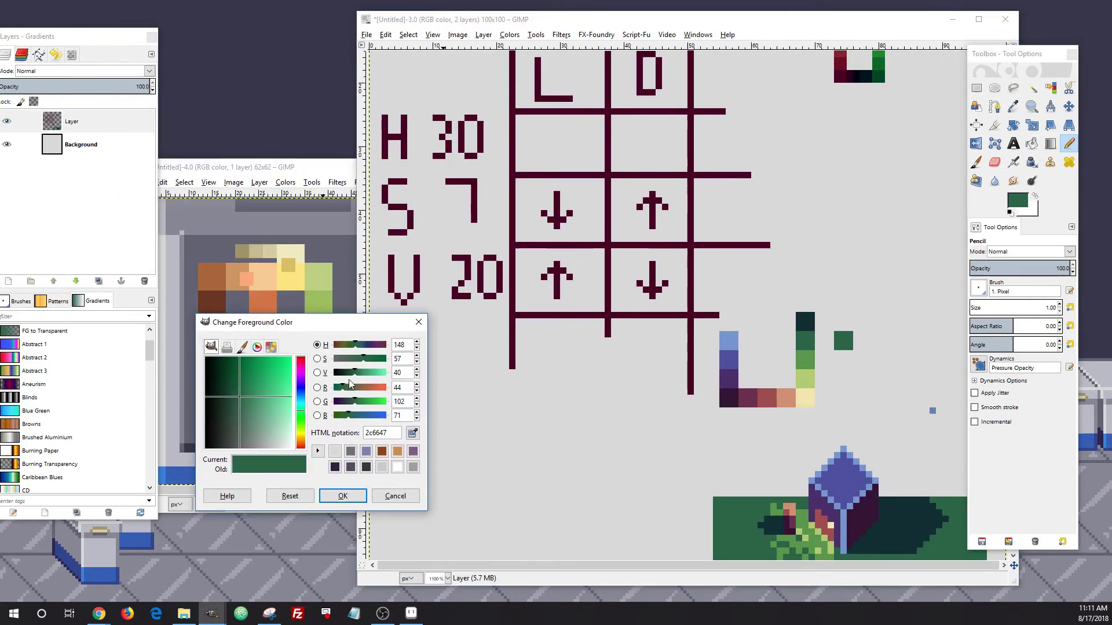
{"action": "left_click", "coordinate": [417, 370]}
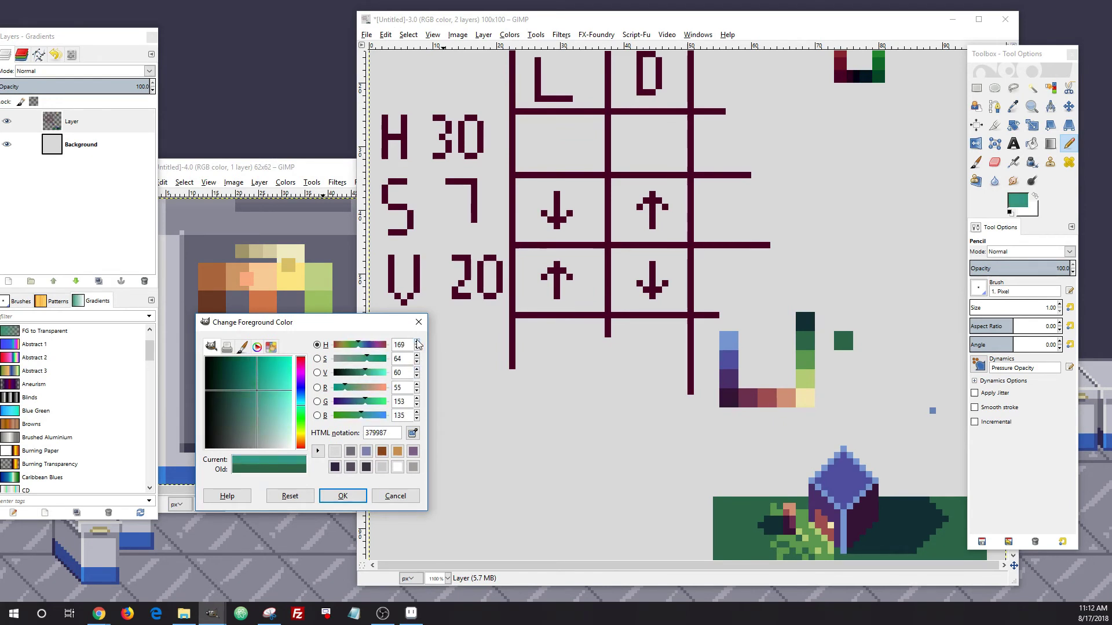
{"action": "left_click", "coordinate": [843, 359]}
Add a darker shade with hue 118, saturation 50 and value 20 above the green test swatch.
{"action": "left_click", "coordinate": [843, 341], "text": "ctrl"}
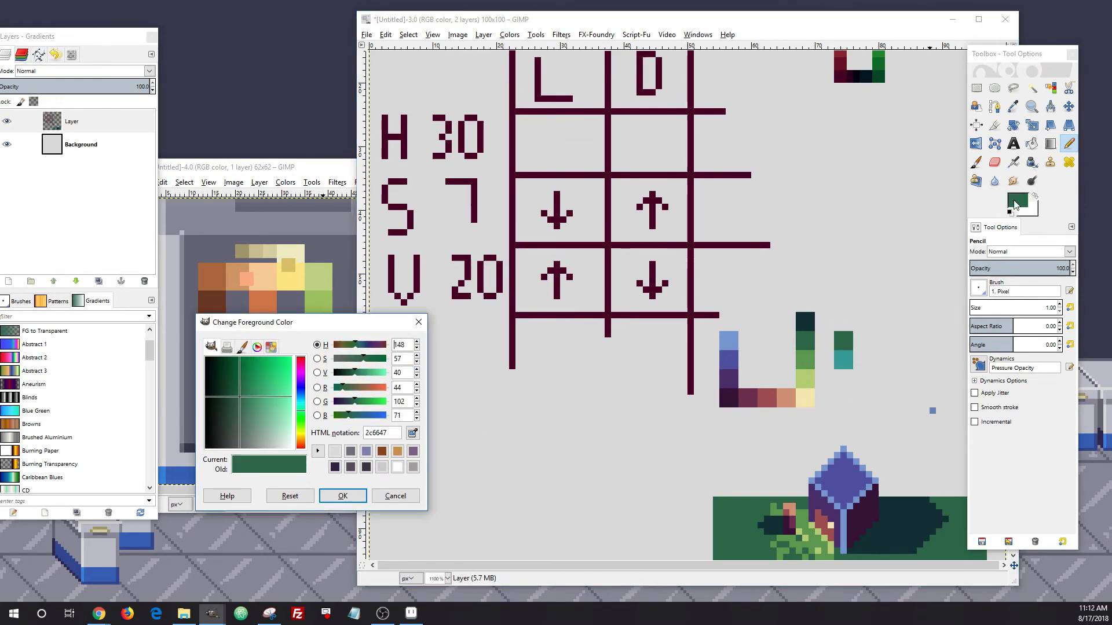
{"action": "left_click", "coordinate": [418, 376]}
{"action": "left_click", "coordinate": [417, 348]}
{"action": "left_click_drag", "start_coordinate": [837, 316], "coordinate": [849, 328]}
{"action": "scroll", "coordinate": [903, 334], "scroll_direction": "up", "scroll_amount": 4}
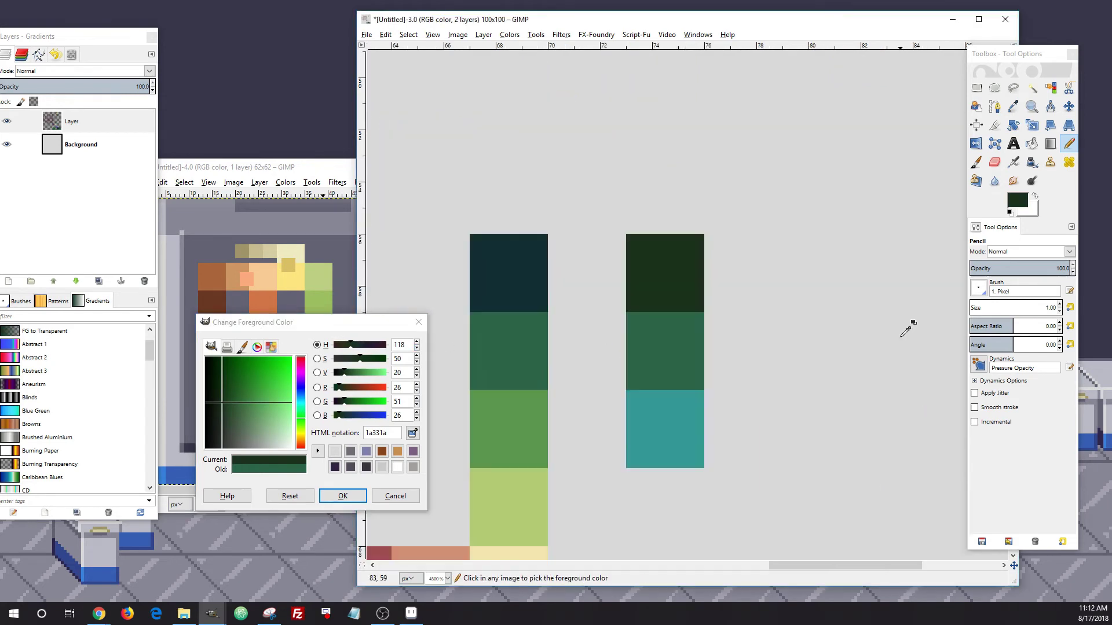
Delete the three test swatches beside the green ramp.
{"action": "scroll", "coordinate": [774, 313], "scroll_direction": "down", "scroll_amount": 1}
{"action": "left_click", "coordinate": [977, 88]}
{"action": "left_click_drag", "start_coordinate": [653, 239], "coordinate": [779, 421]}
{"action": "key", "text": "Delete"}
{"action": "scroll", "coordinate": [776, 406], "scroll_direction": "down", "scroll_amount": 3}
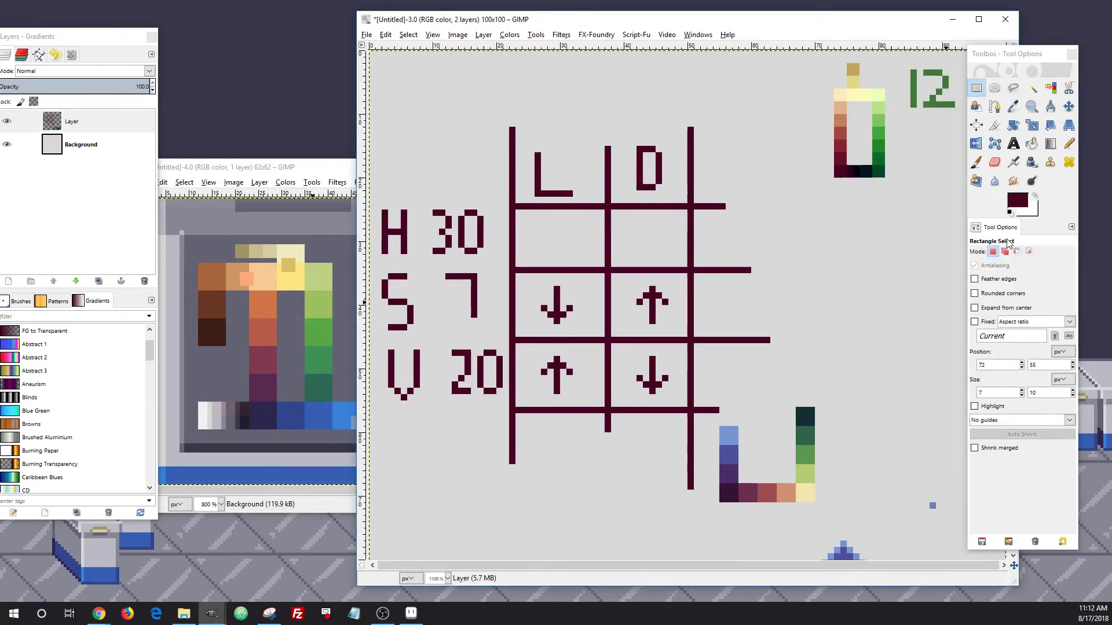
Paint blue and green swatches with a light green down arrow below them in the H row's L cell.
{"action": "key", "text": "n"}
{"action": "left_click", "coordinate": [1018, 200]}
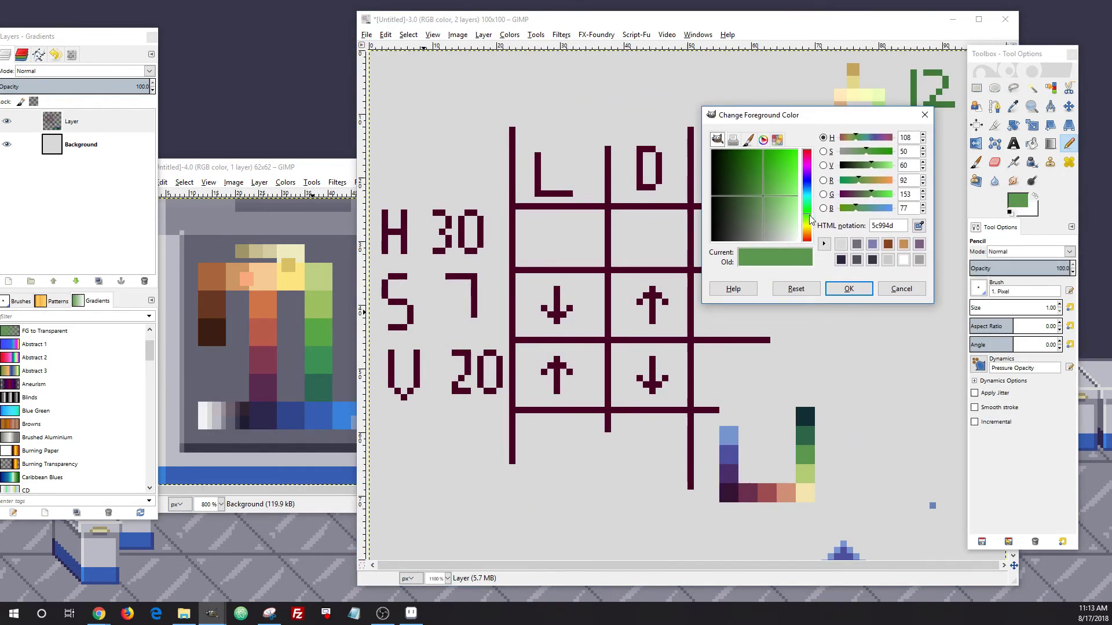
{"action": "mouse_move", "coordinate": [813, 216]}
{"action": "left_mouse_down"}
{"action": "mouse_move", "coordinate": [813, 231]}
{"action": "mouse_move", "coordinate": [813, 153]}
{"action": "mouse_move", "coordinate": [826, 228]}
{"action": "mouse_move", "coordinate": [824, 180]}
{"action": "mouse_move", "coordinate": [821, 204]}
{"action": "mouse_move", "coordinate": [807, 179]}
{"action": "mouse_move", "coordinate": [783, 177]}
{"action": "left_mouse_up"}
{"action": "left_click_drag", "start_coordinate": [524, 219], "coordinate": [531, 226]}
{"action": "left_click_drag", "start_coordinate": [806, 180], "coordinate": [807, 213]}
{"action": "mouse_move", "coordinate": [538, 219]}
{"action": "left_mouse_down"}
{"action": "mouse_move", "coordinate": [571, 229]}
{"action": "mouse_move", "coordinate": [555, 226]}
{"action": "mouse_move", "coordinate": [544, 252]}
{"action": "left_mouse_up"}
{"action": "left_click", "coordinate": [923, 145]}
{"action": "left_click", "coordinate": [563, 225]}
{"action": "left_click_drag", "start_coordinate": [526, 258], "coordinate": [519, 252]}
Add orange, red and magenta swatches with a magenta up arrow below them in the same H row cell.
{"action": "left_click", "coordinate": [806, 233]}
{"action": "left_click_drag", "start_coordinate": [564, 220], "coordinate": [595, 225]}
{"action": "left_click", "coordinate": [807, 240]}
{"action": "left_click", "coordinate": [807, 164]}
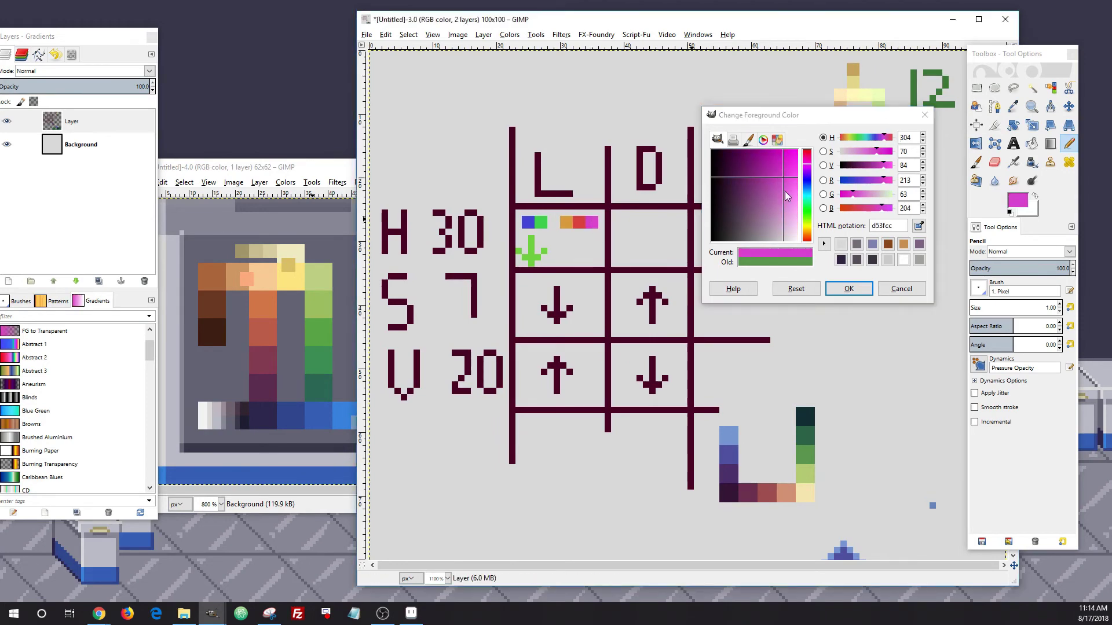
{"action": "left_click_drag", "start_coordinate": [575, 264], "coordinate": [575, 239]}
{"action": "mouse_move", "coordinate": [582, 245]}
{"action": "left_mouse_down"}
{"action": "mouse_move", "coordinate": [588, 252]}
{"action": "mouse_move", "coordinate": [563, 252]}
{"action": "left_mouse_up"}
Copy the swatches and arrows from the H row's L cell into its D cell.
{"action": "left_click", "coordinate": [976, 88]}
{"action": "left_click_drag", "start_coordinate": [518, 211], "coordinate": [602, 265]}
{"action": "key", "text": "ctrl+c"}
{"action": "key", "text": "ctrl+v"}
{"action": "left_click_drag", "start_coordinate": [573, 222], "coordinate": [669, 223]}
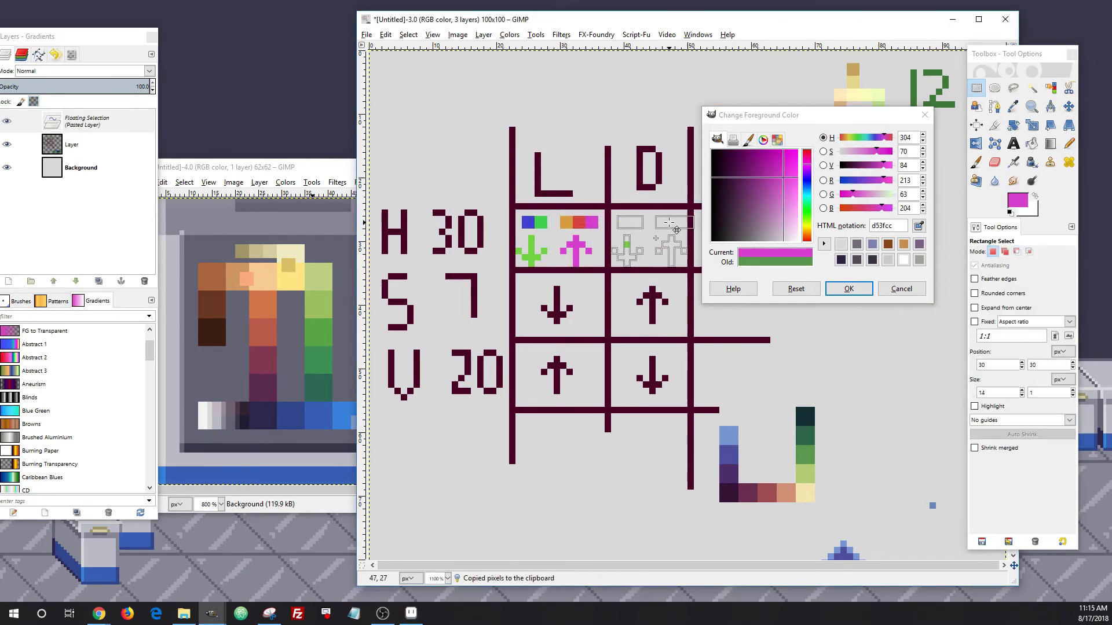
{"action": "left_click_drag", "start_coordinate": [574, 222], "coordinate": [669, 222]}
{"action": "left_click", "coordinate": [669, 181]}
Flip the two arrows in the H row's D cell vertically and close the color dialog.
{"action": "left_click_drag", "start_coordinate": [612, 236], "coordinate": [693, 267]}
{"action": "left_click", "coordinate": [901, 289]}
{"action": "key", "text": "ctrl+shift+l"}
{"action": "left_click", "coordinate": [483, 35]}
{"action": "left_click", "coordinate": [669, 225]}
{"action": "left_click", "coordinate": [669, 181]}
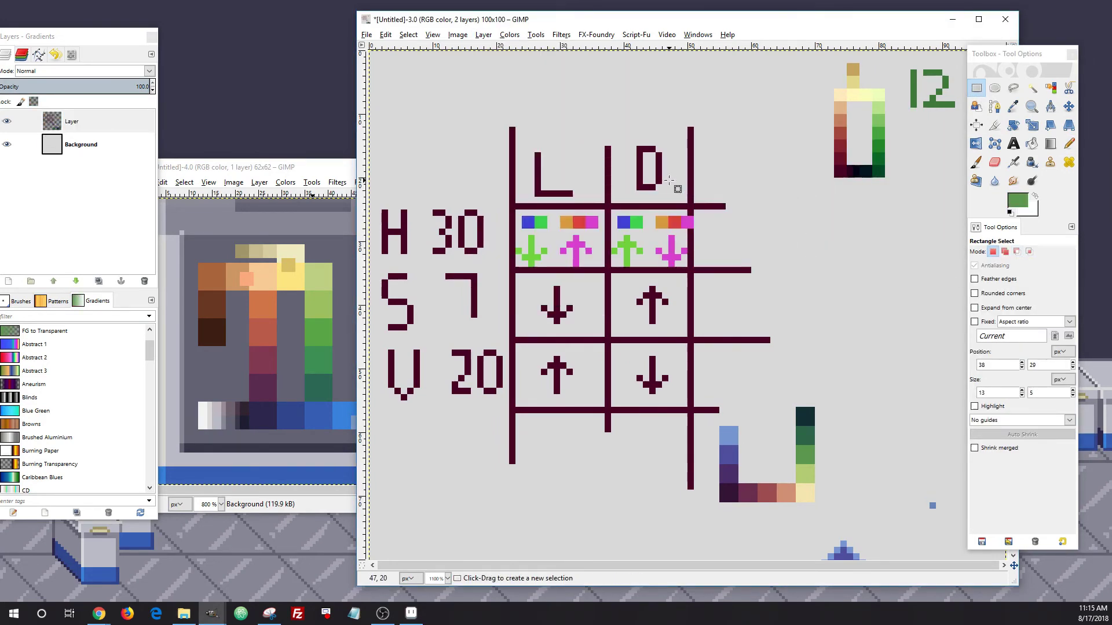
Pick the ramp's dark green and paint a square swatch of it in the empty area beside the table.
{"action": "scroll", "coordinate": [670, 180], "scroll_direction": "down", "scroll_amount": 3}
{"action": "scroll", "coordinate": [460, 243], "scroll_direction": "up", "scroll_amount": 3}
{"action": "key", "text": "n"}
{"action": "scroll", "coordinate": [904, 364], "scroll_direction": "down", "scroll_amount": 2}
{"action": "scroll", "coordinate": [904, 363], "scroll_direction": "up", "scroll_amount": 2}
{"action": "left_click", "coordinate": [805, 352], "text": "ctrl"}
{"action": "mouse_move", "coordinate": [855, 178]}
{"action": "left_mouse_down"}
{"action": "mouse_move", "coordinate": [859, 193]}
{"action": "mouse_move", "coordinate": [868, 185]}
{"action": "left_mouse_up"}
Paint a lighter green swatch with hue 128, saturation 47 and value 60 at the dark green swatch's lower-left corner.
{"action": "left_click", "coordinate": [1017, 200]}
{"action": "left_click_drag", "start_coordinate": [857, 114], "coordinate": [845, 309]}
{"action": "left_click", "coordinate": [909, 357]}
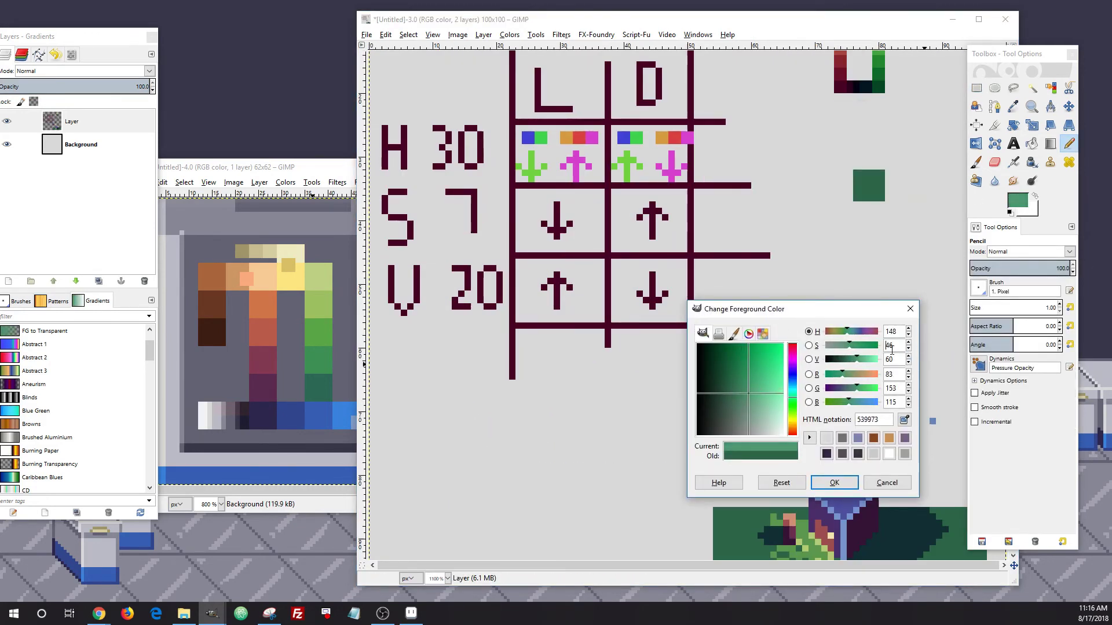
{"action": "left_click", "coordinate": [908, 338]}
{"action": "left_click_drag", "start_coordinate": [856, 203], "coordinate": [852, 203]}
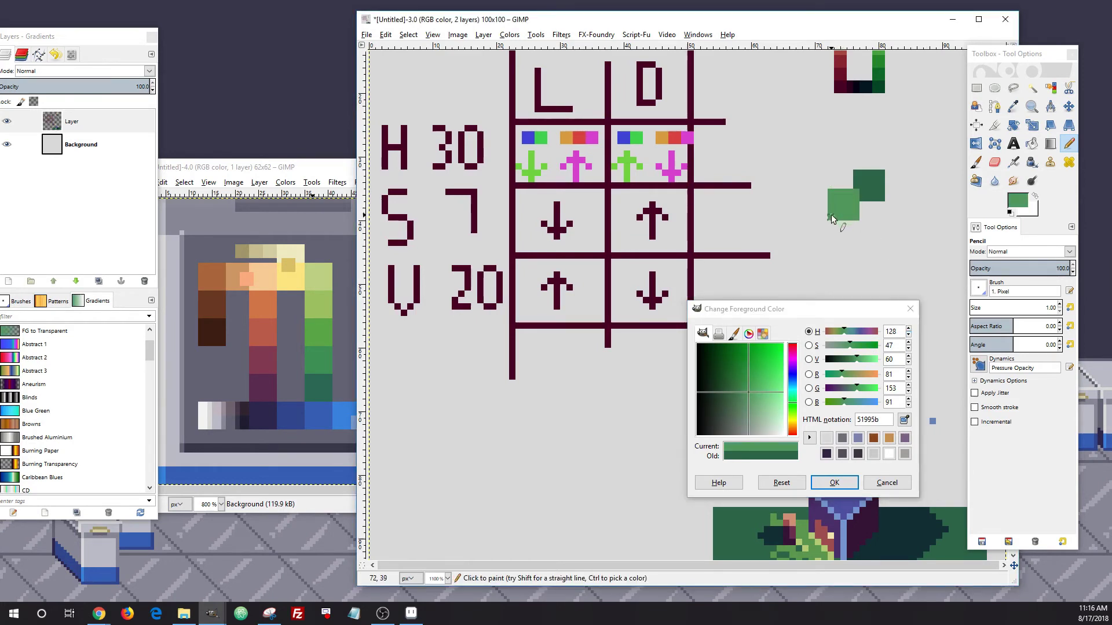
Reset to the main green and paint a darker, less saturated swatch with hue 166 and value 30 at its lower-right corner.
{"action": "left_click", "coordinate": [782, 482]}
{"action": "left_click", "coordinate": [909, 363]}
{"action": "left_click", "coordinate": [909, 330]}
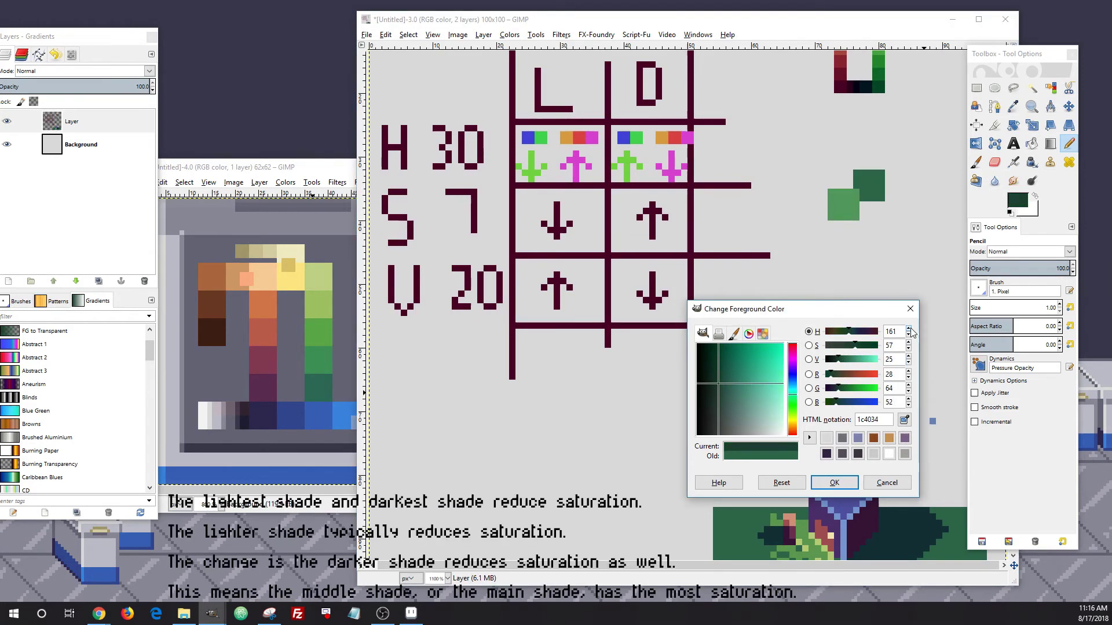
{"action": "left_click", "coordinate": [908, 348]}
{"action": "mouse_move", "coordinate": [893, 199]}
{"action": "left_mouse_down"}
{"action": "mouse_move", "coordinate": [887, 217]}
{"action": "mouse_move", "coordinate": [878, 211]}
{"action": "left_mouse_up"}
Repaint the lighter green swatch with saturation 40 and value 55.
{"action": "left_click", "coordinate": [908, 357]}
{"action": "left_click", "coordinate": [835, 200], "text": "ctrl"}
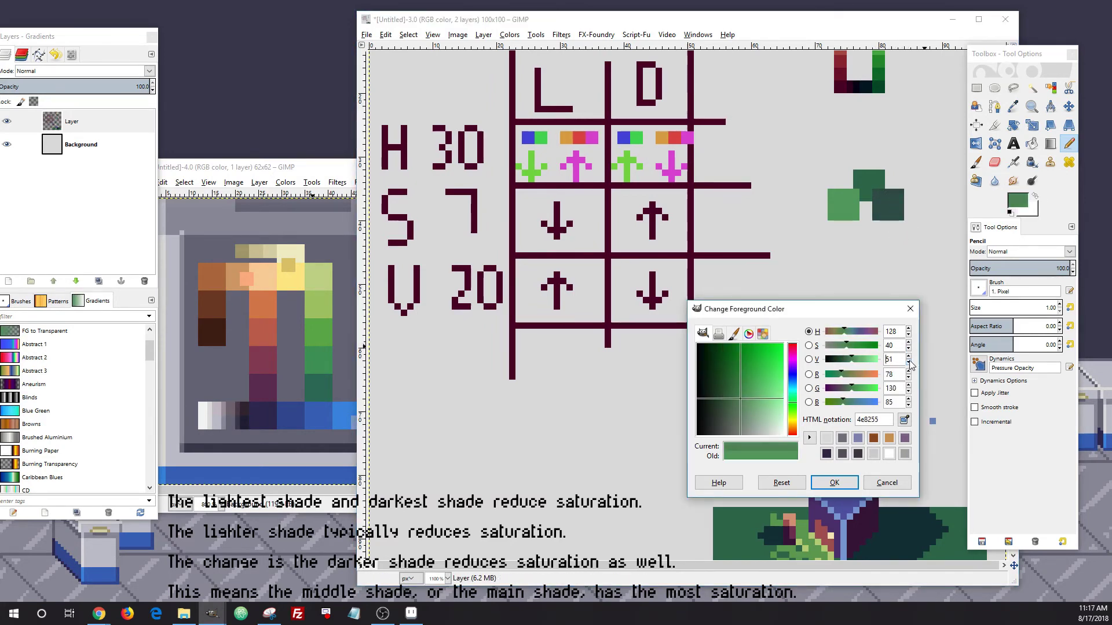
{"action": "scroll", "coordinate": [878, 180], "scroll_direction": "up", "scroll_amount": 2}
{"action": "left_click_drag", "start_coordinate": [876, 314], "coordinate": [670, 246]}
Paint a rounded green blob below the three swatches and start shading its edge with the darkest swatch color.
{"action": "mouse_move", "coordinate": [855, 258]}
{"action": "left_mouse_down"}
{"action": "mouse_move", "coordinate": [855, 295]}
{"action": "mouse_move", "coordinate": [906, 302]}
{"action": "mouse_move", "coordinate": [902, 346]}
{"action": "left_mouse_up"}
{"action": "scroll", "coordinate": [929, 277], "scroll_direction": "down", "scroll_amount": 3}
{"action": "left_click", "coordinate": [775, 254], "text": "ctrl"}
{"action": "scroll", "coordinate": [897, 286], "scroll_direction": "up", "scroll_amount": 2}
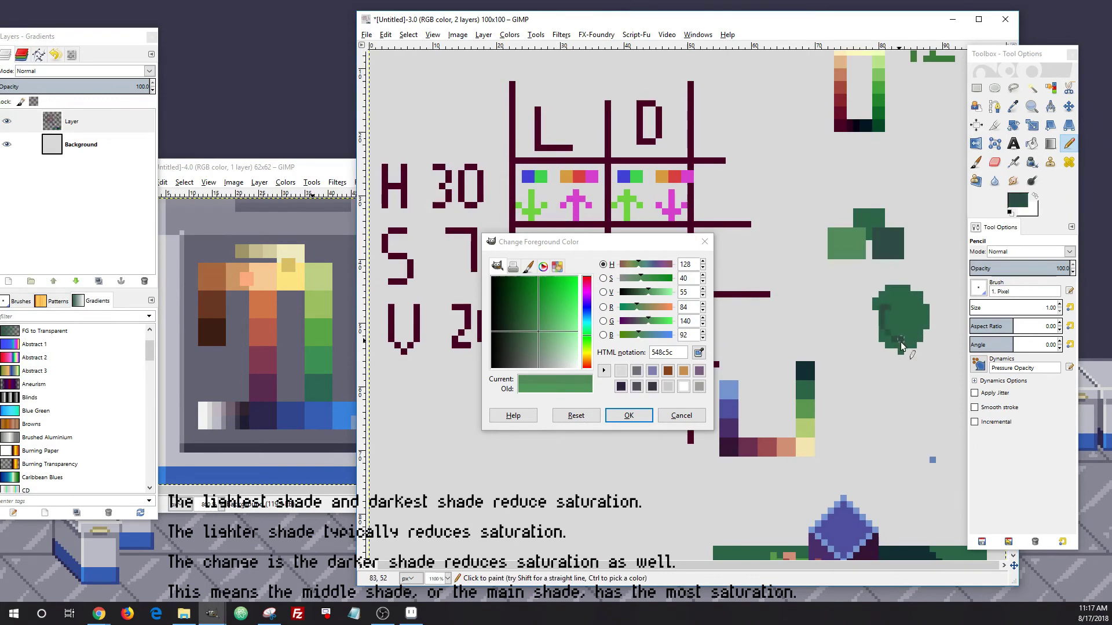
Finish the blob's shading and add a highlight near its top in the ramp's lighter green.
{"action": "scroll", "coordinate": [898, 307], "scroll_direction": "down", "scroll_amount": 1}
{"action": "mouse_move", "coordinate": [908, 301]}
{"action": "left_mouse_down"}
{"action": "mouse_move", "coordinate": [895, 296]}
{"action": "mouse_move", "coordinate": [908, 282]}
{"action": "left_mouse_up"}
{"action": "left_click", "coordinate": [805, 412], "text": "ctrl"}
{"action": "left_click", "coordinate": [805, 393], "text": "ctrl"}
{"action": "scroll", "coordinate": [926, 311], "scroll_direction": "down", "scroll_amount": 1}
{"action": "scroll", "coordinate": [933, 293], "scroll_direction": "up", "scroll_amount": 1}
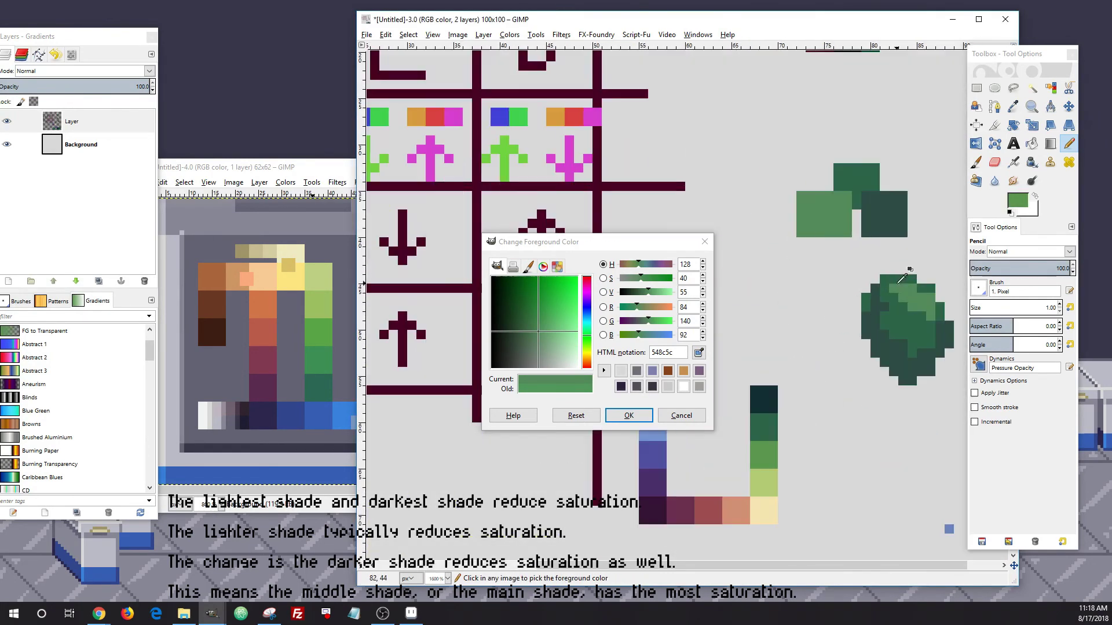
{"action": "scroll", "coordinate": [926, 301], "scroll_direction": "down", "scroll_amount": 1}
Lower the saturation of the darkest swatch's color and repaint the swatch with it.
{"action": "left_click", "coordinate": [1018, 200]}
{"action": "scroll", "coordinate": [807, 249], "scroll_direction": "up", "scroll_amount": 2}
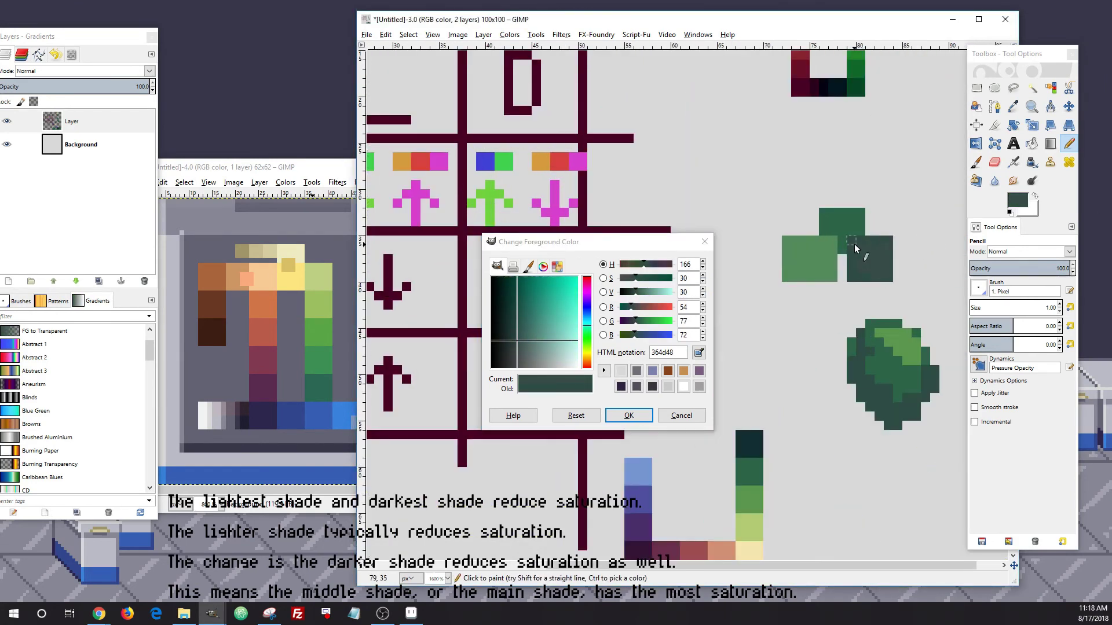
{"action": "left_click", "coordinate": [633, 278]}
{"action": "scroll", "coordinate": [877, 310], "scroll_direction": "up", "scroll_amount": 3}
{"action": "scroll", "coordinate": [802, 320], "scroll_direction": "down", "scroll_amount": 1}
Repaint the lightest swatch with saturation 25 and erase its excess strip next to the dark swatch.
{"action": "left_click", "coordinate": [731, 290], "text": "ctrl"}
{"action": "left_click", "coordinate": [1018, 200]}
{"action": "left_click", "coordinate": [632, 278]}
{"action": "left_click_drag", "start_coordinate": [727, 249], "coordinate": [755, 323]}
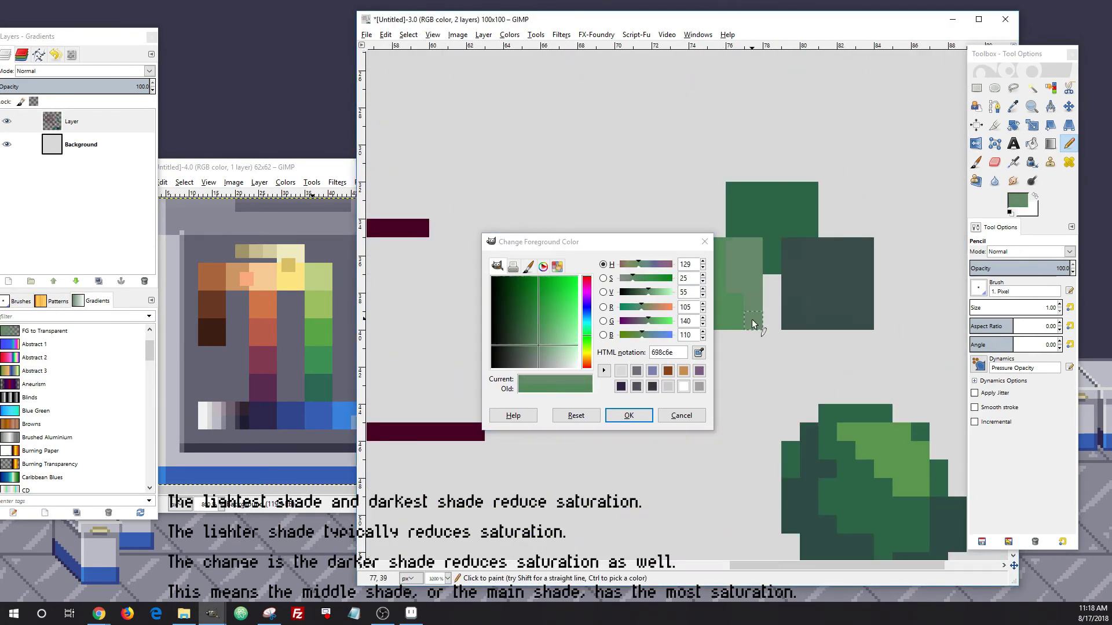
{"action": "scroll", "coordinate": [754, 323], "scroll_direction": "down", "scroll_amount": 1}
{"action": "key", "text": "shift+e"}
{"action": "left_click_drag", "start_coordinate": [847, 269], "coordinate": [818, 313]}
{"action": "scroll", "coordinate": [919, 285], "scroll_direction": "down", "scroll_amount": 1}
Bucket-fill the blob's shadow and highlight with the desaturated dark and light swatch colors.
{"action": "key", "text": "shift+b"}
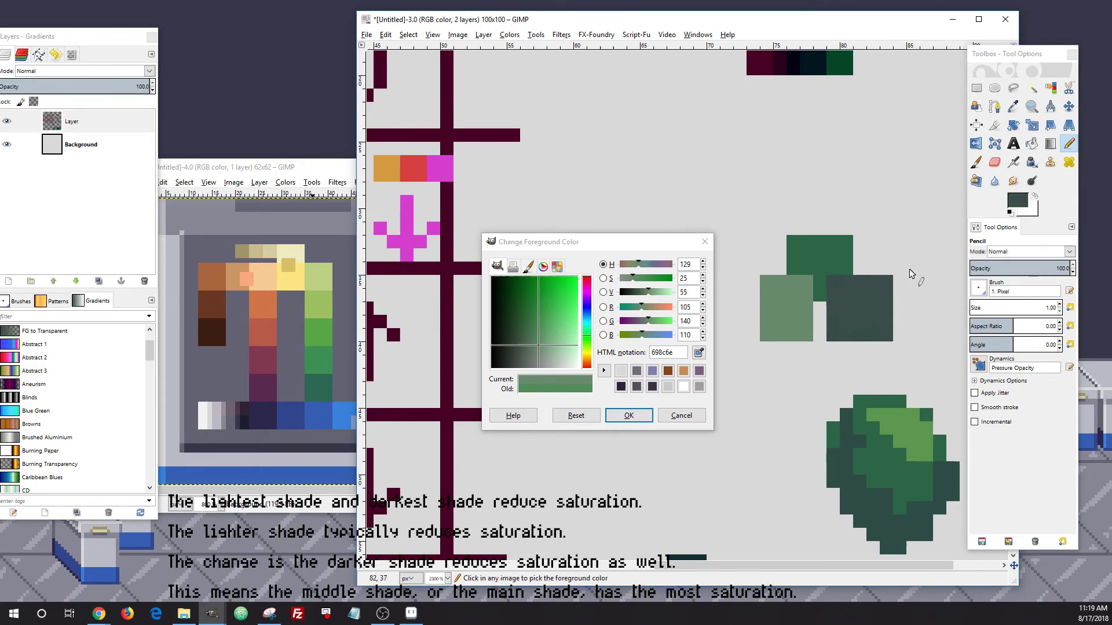
{"action": "scroll", "coordinate": [918, 280], "scroll_direction": "down", "scroll_amount": 1}
{"action": "scroll", "coordinate": [919, 280], "scroll_direction": "up", "scroll_amount": 2}
{"action": "key", "text": "n"}
Lower the main green's saturation to 45, refill the blob's middle shade with it and close the color dialog.
{"action": "left_click", "coordinate": [871, 289], "text": "ctrl"}
{"action": "left_click", "coordinate": [1018, 200]}
{"action": "left_click", "coordinate": [703, 280]}
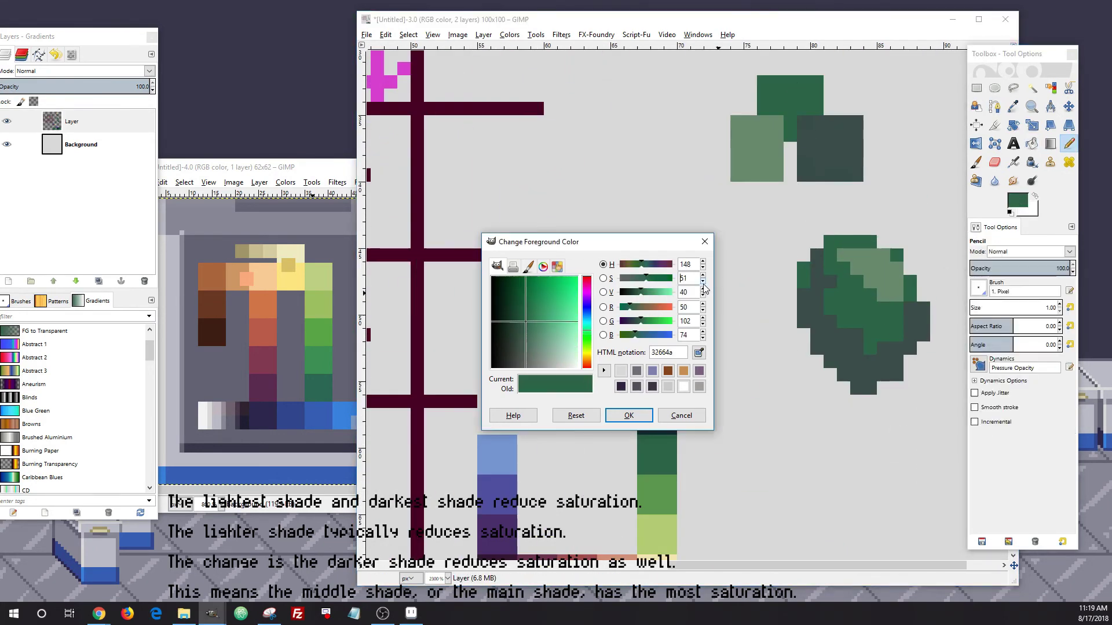
{"action": "key", "text": "shift+b"}
{"action": "left_click", "coordinate": [816, 268]}
{"action": "scroll", "coordinate": [932, 304], "scroll_direction": "down", "scroll_amount": 2}
{"action": "scroll", "coordinate": [931, 301], "scroll_direction": "up", "scroll_amount": 1}
{"action": "key", "text": "n"}
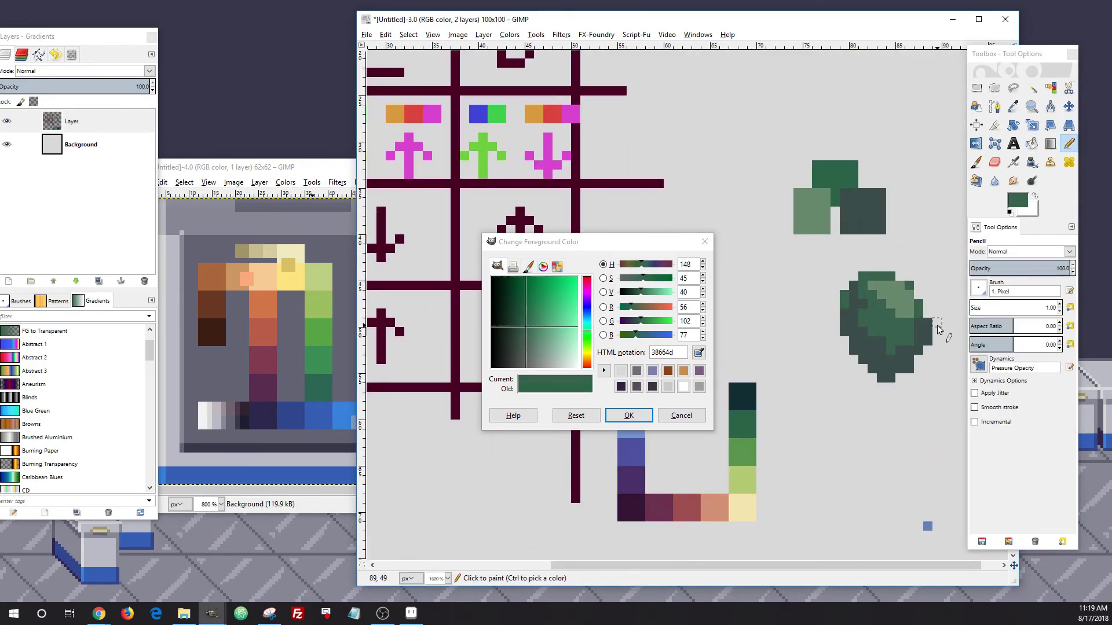
{"action": "left_click", "coordinate": [681, 416]}
{"action": "scroll", "coordinate": [751, 236], "scroll_direction": "down", "scroll_amount": 2}
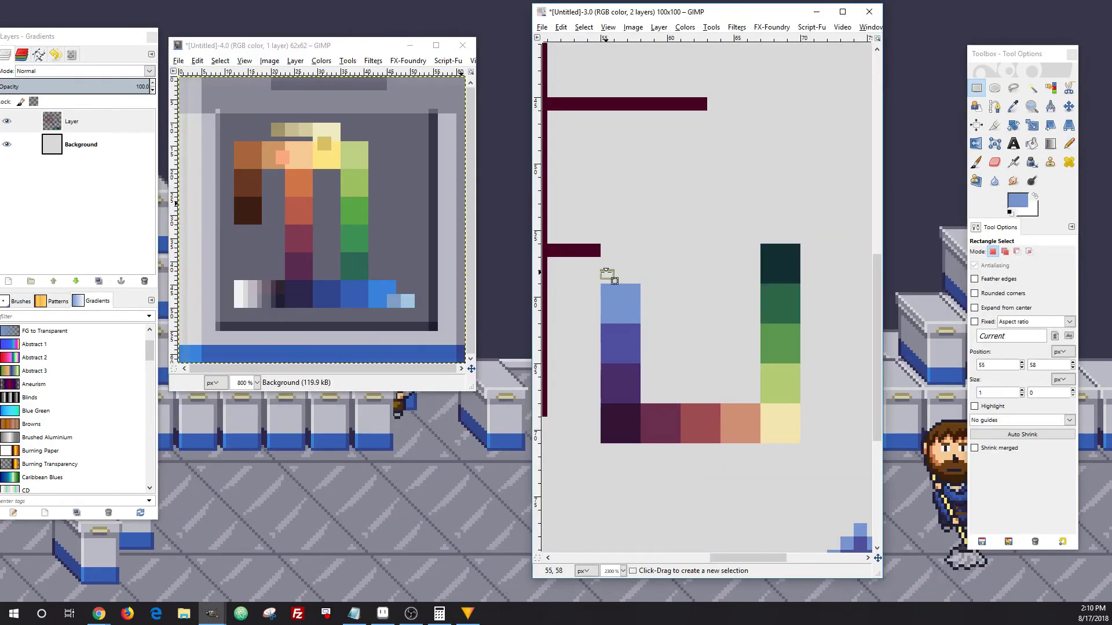
Move the three blue and purple swatches clear of the linked ramp and extend its dark purple end upward in their place.
{"action": "mouse_move", "coordinate": [603, 278]}
{"action": "left_mouse_down"}
{"action": "mouse_move", "coordinate": [588, 317]}
{"action": "mouse_move", "coordinate": [660, 407]}
{"action": "mouse_move", "coordinate": [782, 201]}
{"action": "left_mouse_up"}
{"action": "left_click", "coordinate": [707, 228]}
{"action": "key", "text": "n"}
{"action": "left_click", "coordinate": [616, 409], "text": "ctrl"}
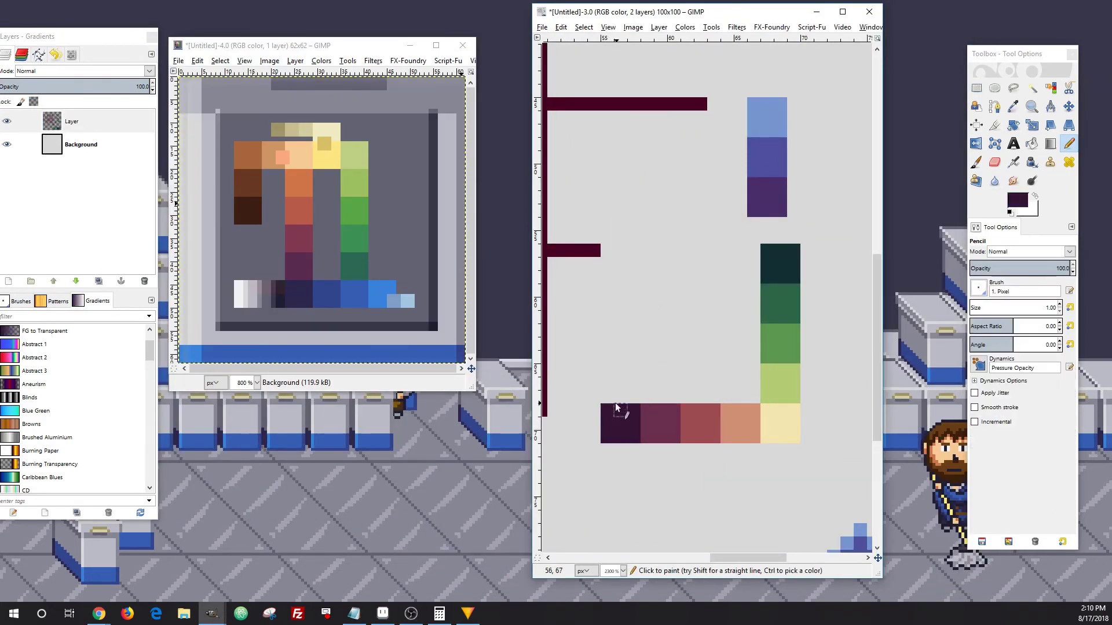
{"action": "mouse_move", "coordinate": [618, 406]}
{"action": "left_mouse_down"}
{"action": "mouse_move", "coordinate": [610, 326]}
{"action": "mouse_move", "coordinate": [628, 310]}
{"action": "mouse_move", "coordinate": [627, 390]}
{"action": "mouse_move", "coordinate": [619, 366]}
{"action": "left_mouse_up"}
Move the light blue swatch level with the mid-green and bridge them with a green of hue 136, saturation 50, value 60.
{"action": "key", "text": "r"}
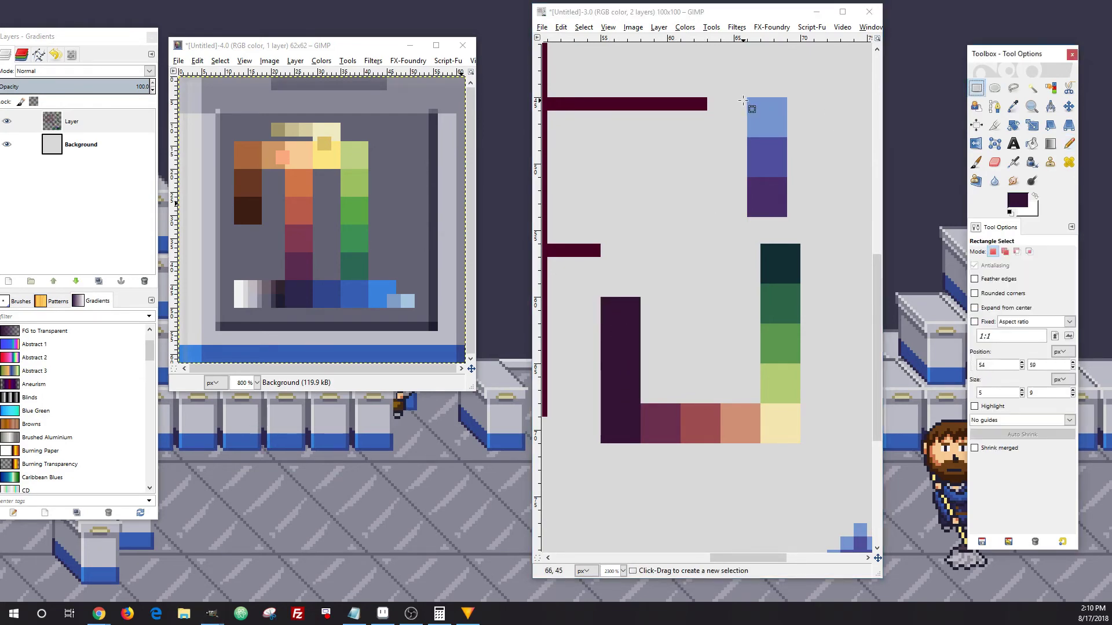
{"action": "mouse_move", "coordinate": [747, 97]}
{"action": "left_mouse_down"}
{"action": "mouse_move", "coordinate": [787, 137]}
{"action": "mouse_move", "coordinate": [755, 287]}
{"action": "mouse_move", "coordinate": [756, 342]}
{"action": "mouse_move", "coordinate": [730, 341]}
{"action": "left_mouse_up"}
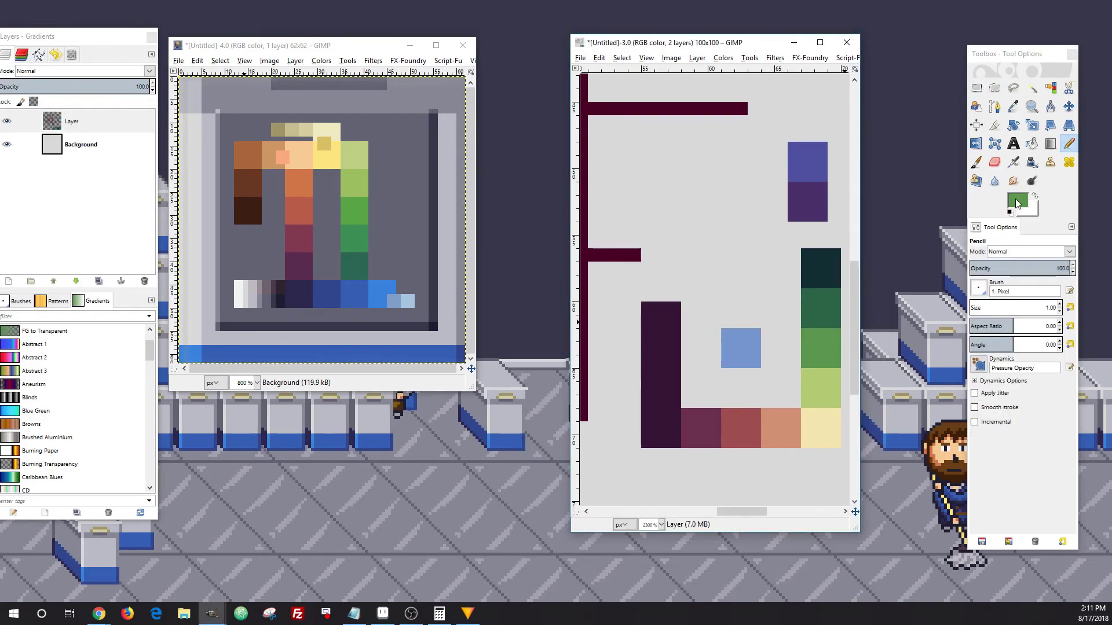
{"action": "left_click", "coordinate": [1017, 203]}
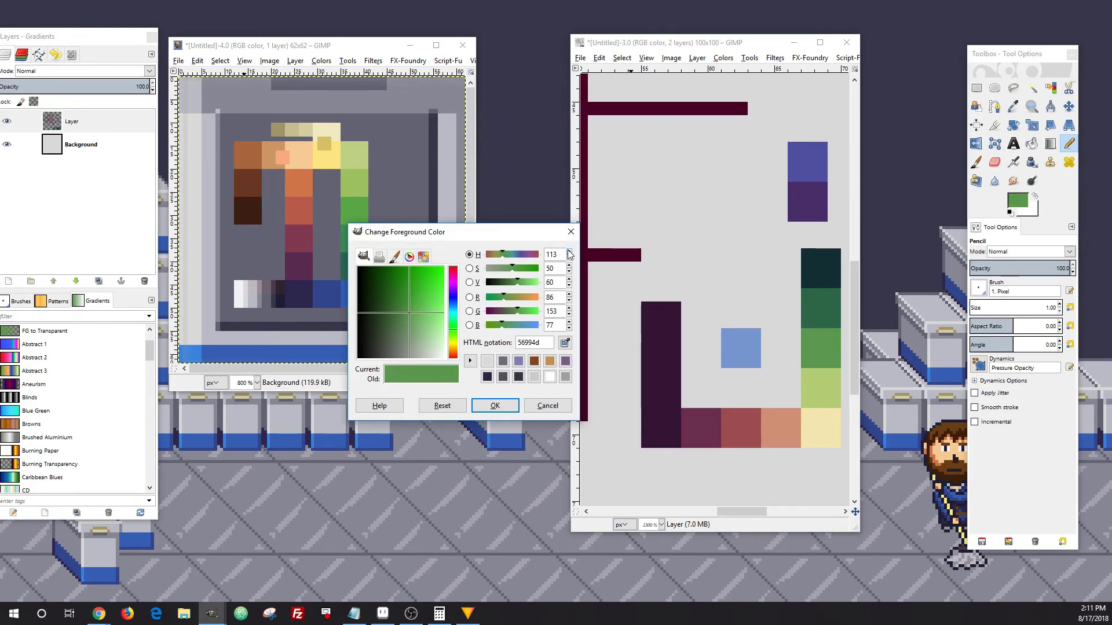
{"action": "left_click_drag", "start_coordinate": [517, 236], "coordinate": [549, 218]}
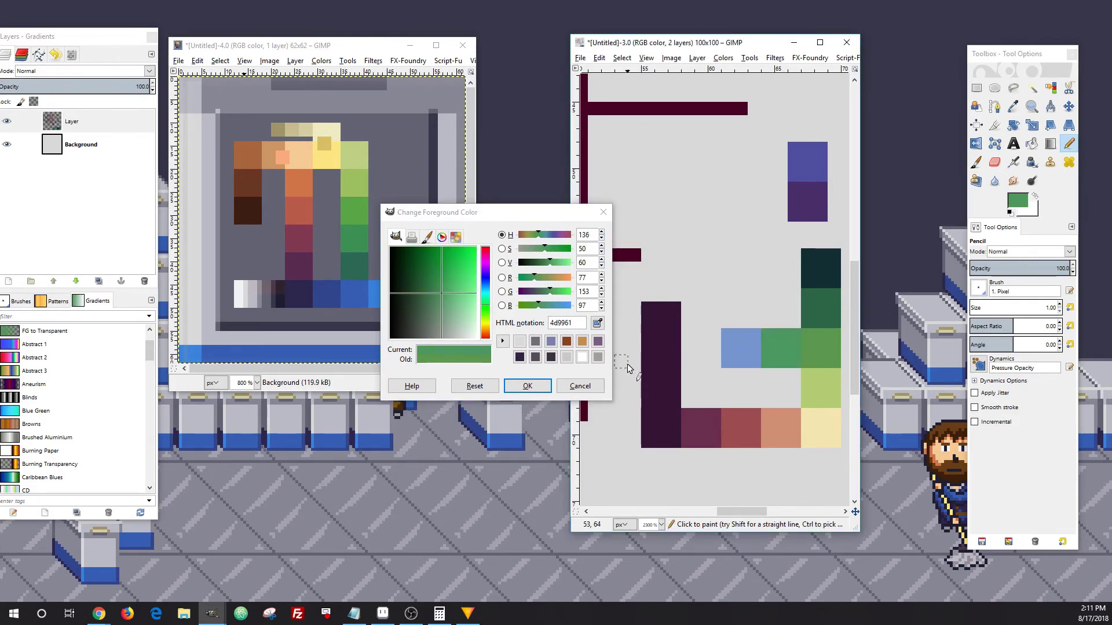
Rotate the blue and purple swatches 90° clockwise, place them beside the light blue one and erase the excess dark purple above.
{"action": "key", "text": "r"}
{"action": "mouse_move", "coordinate": [788, 142]}
{"action": "left_mouse_down"}
{"action": "mouse_move", "coordinate": [826, 218]}
{"action": "mouse_move", "coordinate": [673, 346]}
{"action": "left_mouse_up"}
{"action": "key", "text": "ctrl+shift+l"}
{"action": "left_click", "coordinate": [671, 58]}
{"action": "mouse_move", "coordinate": [696, 58]}
{"action": "mouse_move", "coordinate": [822, 195]}
{"action": "left_click", "coordinate": [879, 231]}
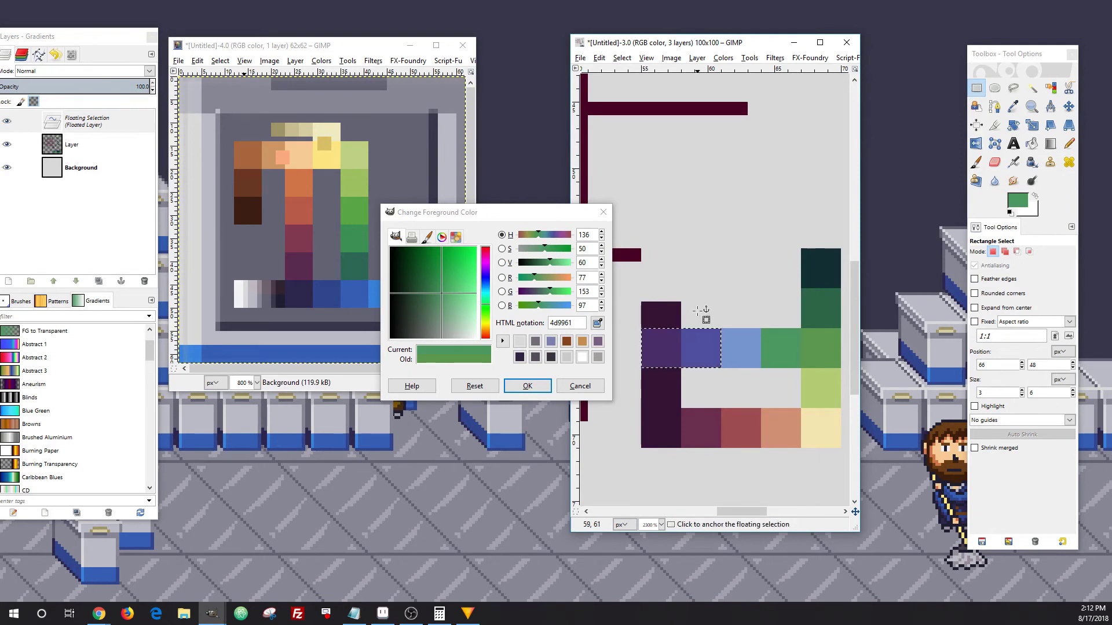
{"action": "left_click", "coordinate": [706, 312]}
{"action": "key", "text": "shift+e"}
{"action": "left_click_drag", "start_coordinate": [674, 309], "coordinate": [664, 323]}
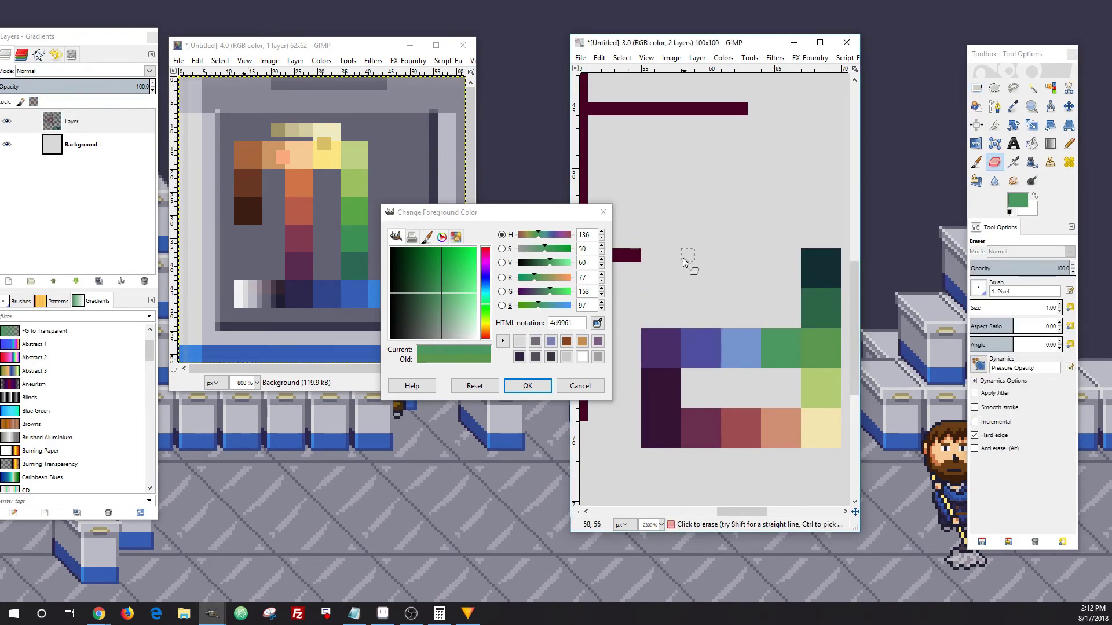
Derive a cyan with hue 178, saturation 35, value 85 from the light blue and paint a strip between it and the green.
{"action": "key", "text": "n"}
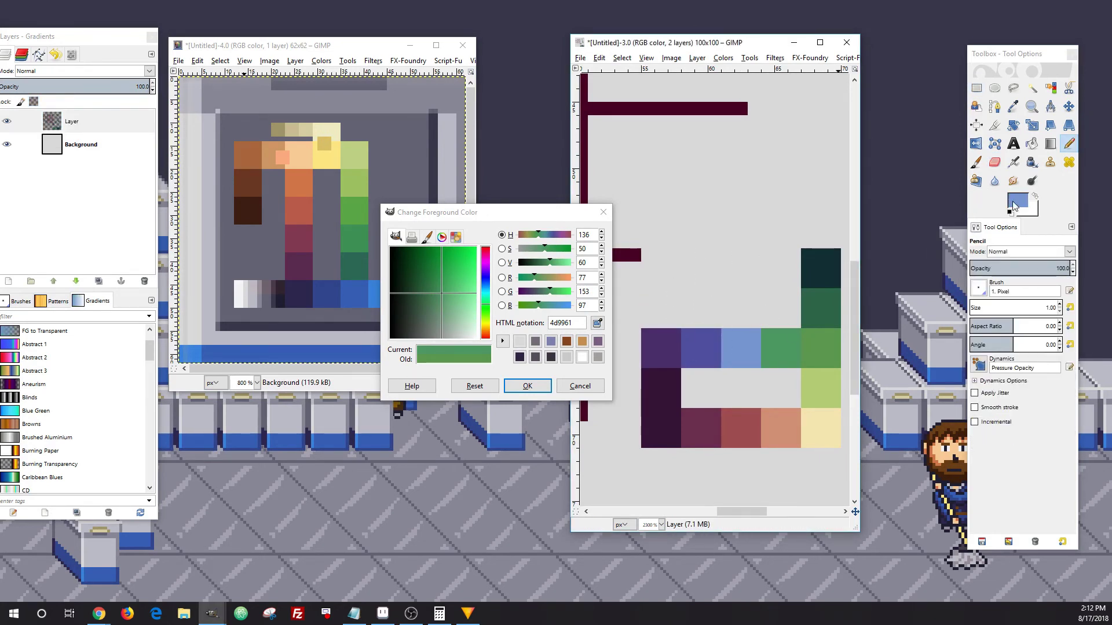
{"action": "left_click", "coordinate": [1013, 205]}
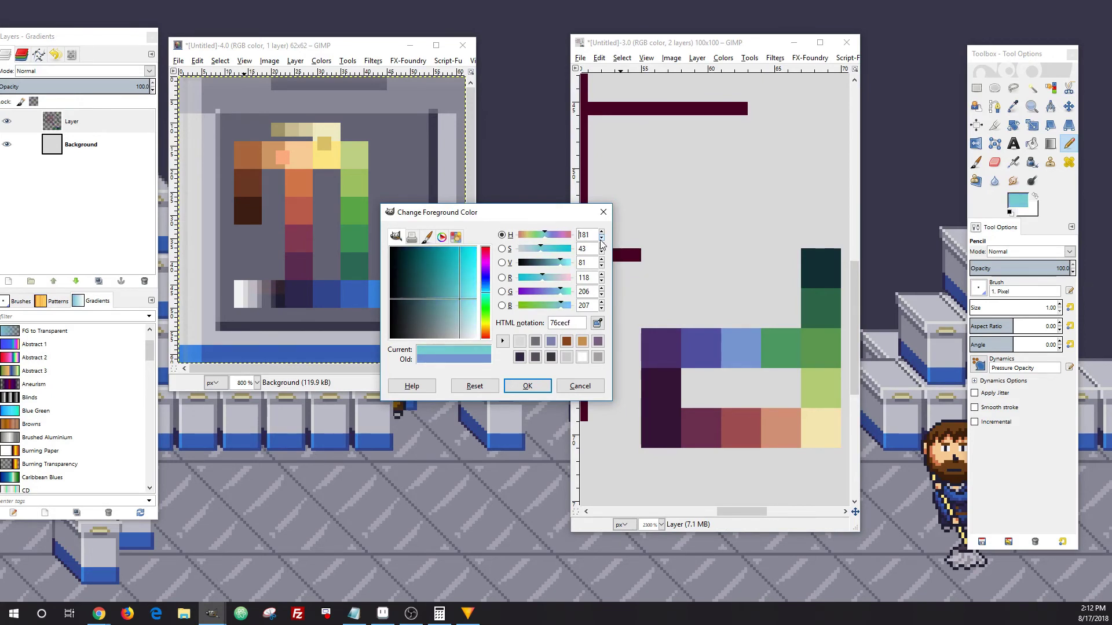
{"action": "left_click", "coordinate": [602, 260]}
{"action": "left_click", "coordinate": [602, 260]}
{"action": "left_click", "coordinate": [602, 260]}
{"action": "left_click", "coordinate": [601, 260]}
{"action": "left_click_drag", "start_coordinate": [754, 342], "coordinate": [754, 362]}
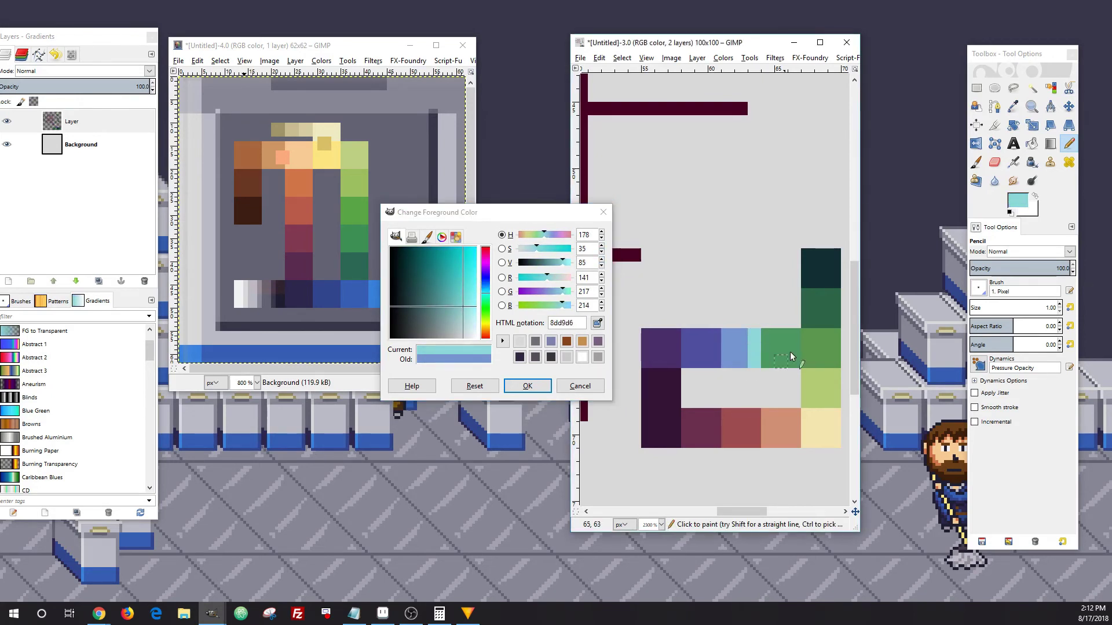
Derive a teal with hue 153, saturation 38, value 74 from the bridging green and paint a strip between it and the cyan.
{"action": "left_click", "coordinate": [790, 352], "text": "ctrl"}
{"action": "left_click", "coordinate": [1012, 208]}
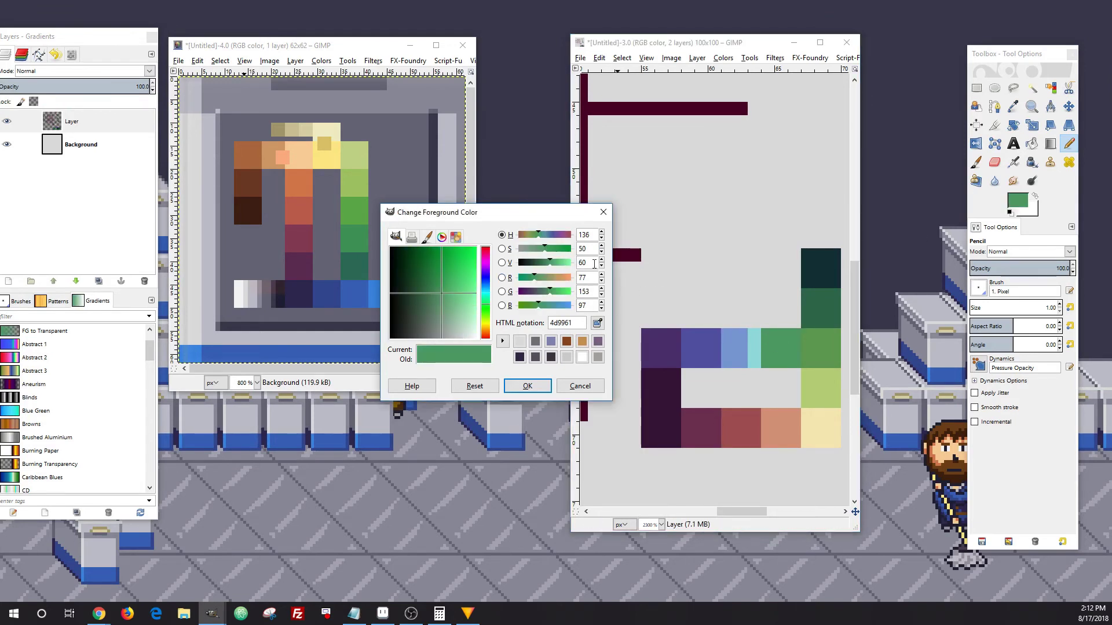
{"action": "left_click", "coordinate": [602, 260]}
{"action": "left_click", "coordinate": [602, 260]}
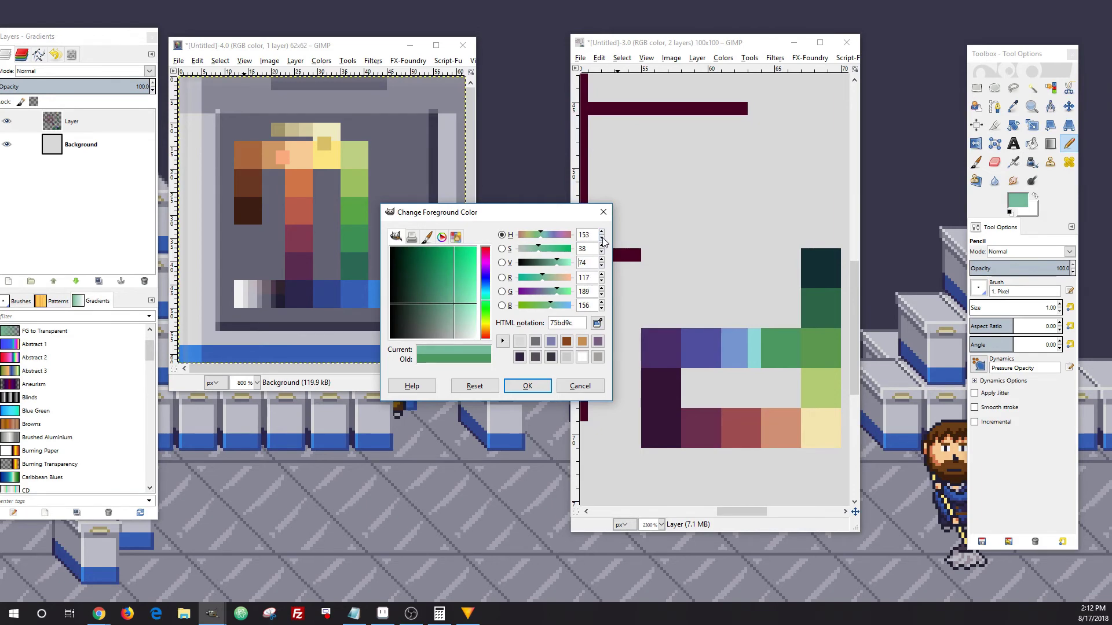
{"action": "left_click_drag", "start_coordinate": [768, 337], "coordinate": [768, 362]}
{"action": "scroll", "coordinate": [670, 388], "scroll_direction": "down", "scroll_amount": 2}
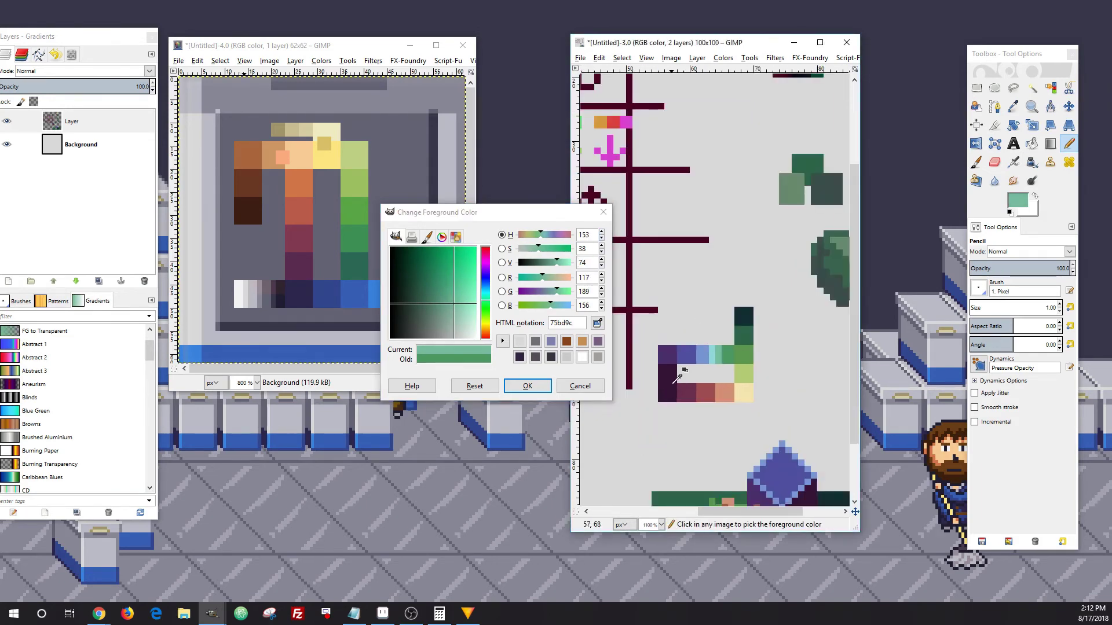
{"action": "scroll", "coordinate": [679, 373], "scroll_direction": "up", "scroll_amount": 1}
{"action": "left_click_drag", "start_coordinate": [523, 213], "coordinate": [462, 200]}
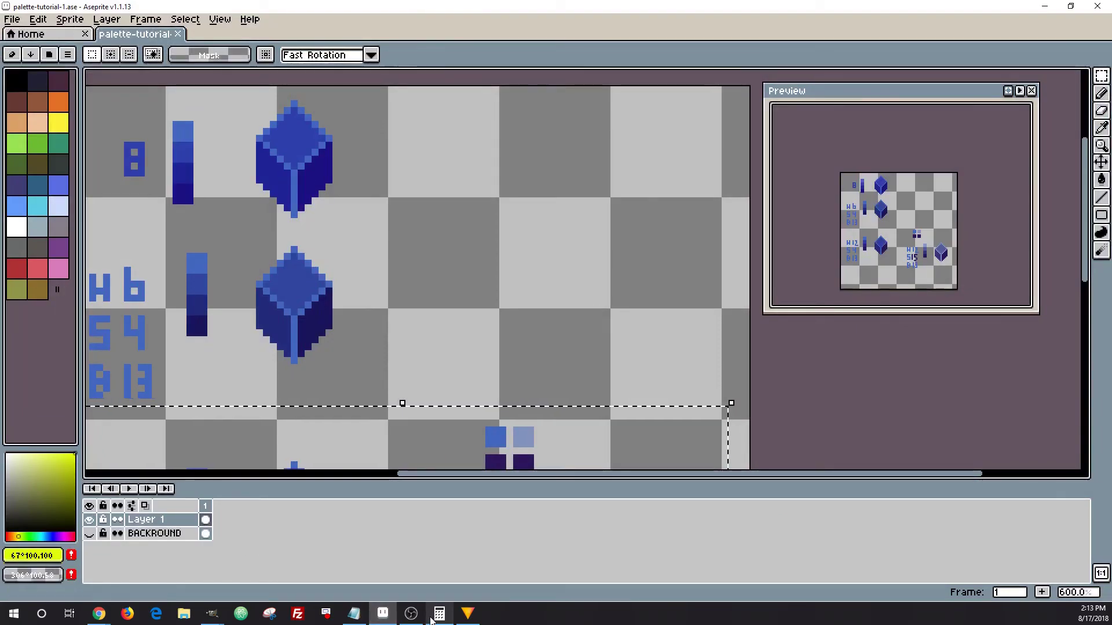
Select the whole linked ramp with its bridging strips in GIMP and copy it to the clipboard.
{"action": "left_click_drag", "start_coordinate": [50, 286], "coordinate": [58, 351]}
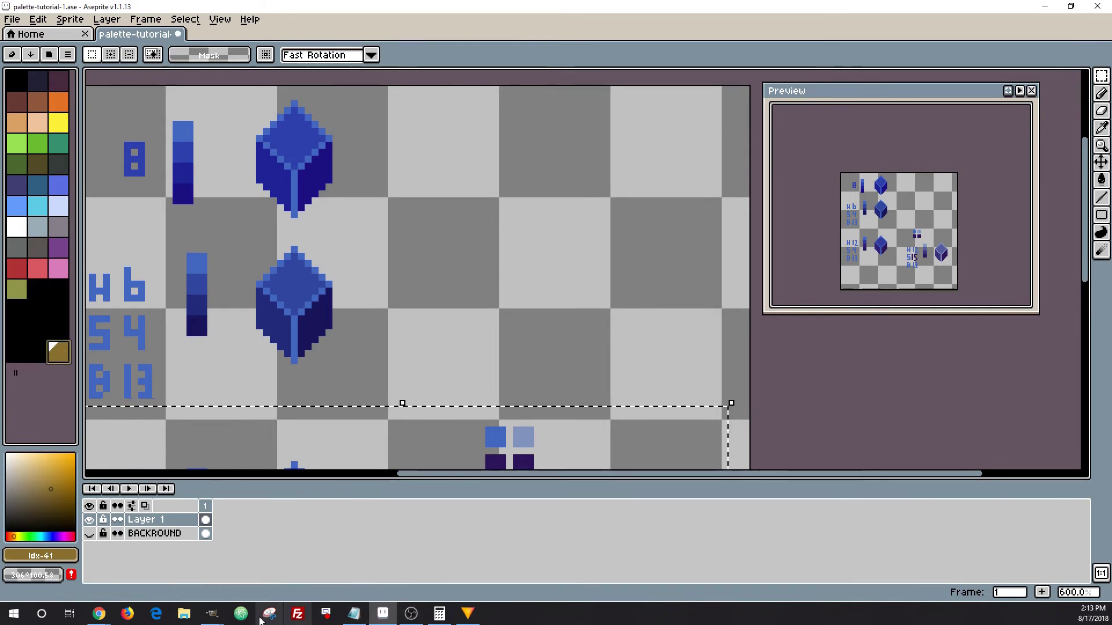
{"action": "mouse_move", "coordinate": [212, 614]}
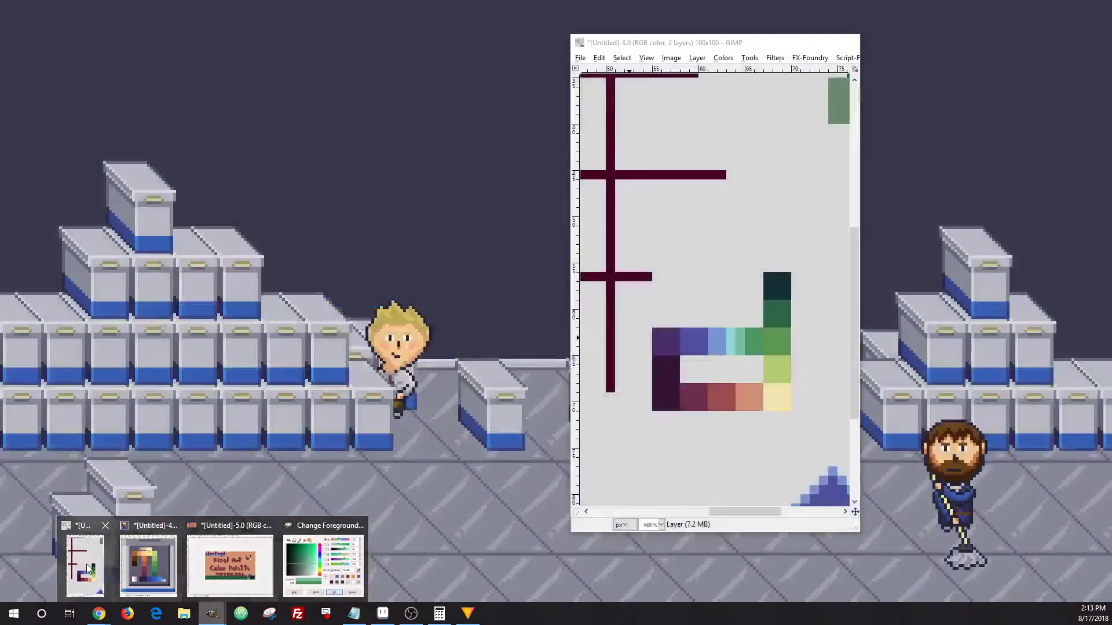
{"action": "left_click", "coordinate": [88, 569]}
{"action": "key", "text": "r"}
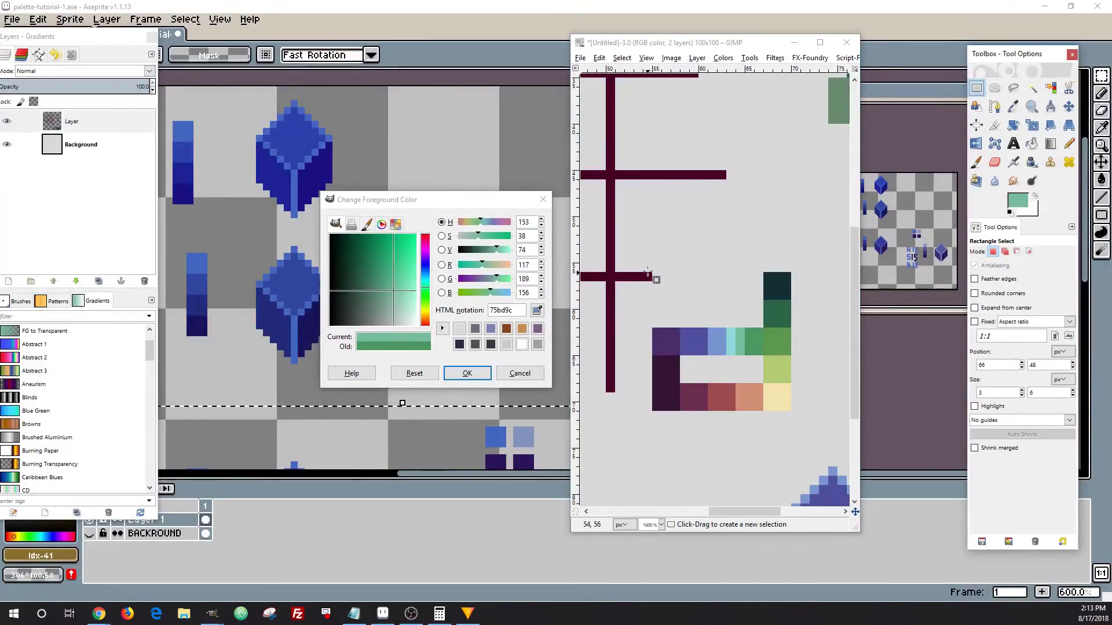
{"action": "left_click_drag", "start_coordinate": [643, 245], "coordinate": [810, 429]}
{"action": "key", "text": "ctrl+c"}
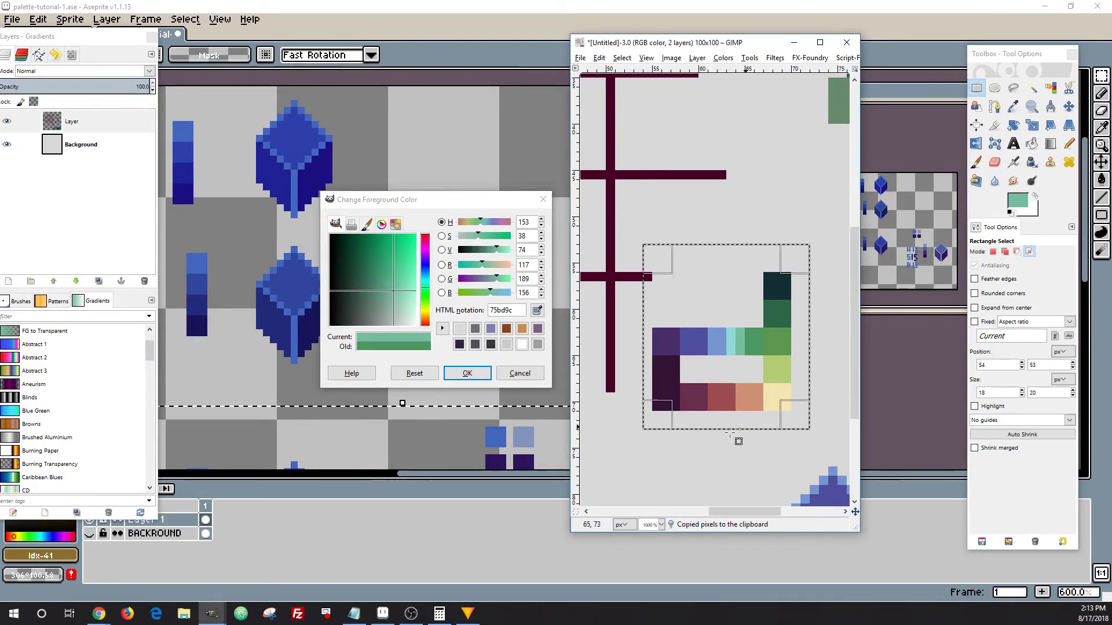
Switch to Aseprite, create a new sprite and paste the copied ramp into it.
{"action": "left_click", "coordinate": [383, 614]}
{"action": "key", "text": "ctrl+n"}
{"action": "key", "text": "Return"}
{"action": "key", "text": "ctrl+v"}
{"action": "scroll", "coordinate": [603, 298], "scroll_direction": "up", "scroll_amount": 8}
Create a new palette of 256 colors or less, with alpha entries, from the current sprite.
{"action": "left_click", "coordinate": [69, 55]}
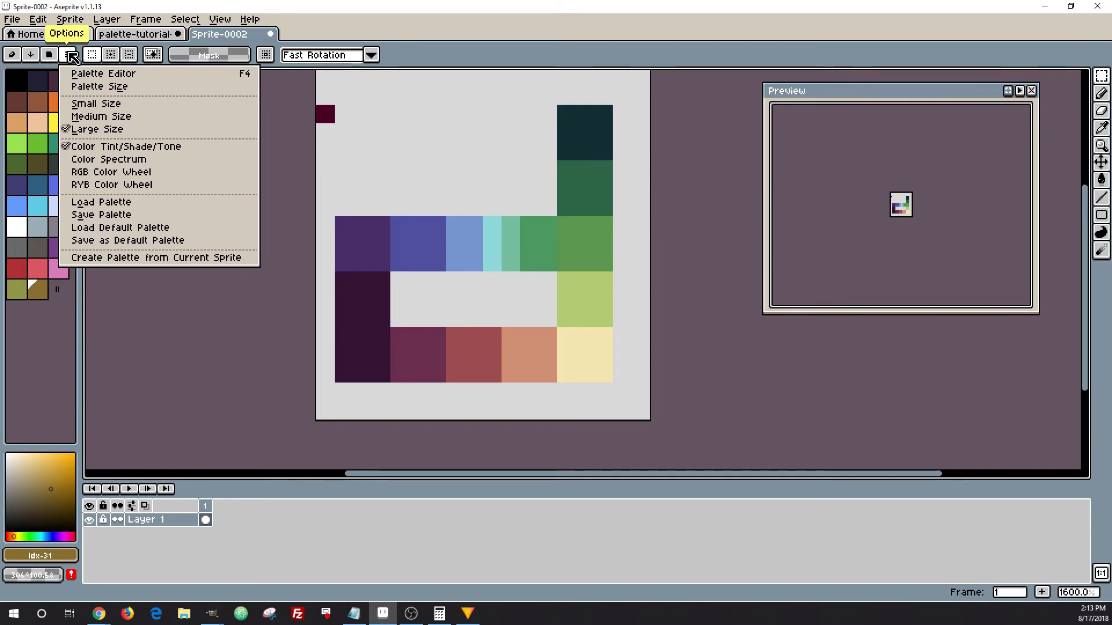
{"action": "left_click", "coordinate": [211, 257]}
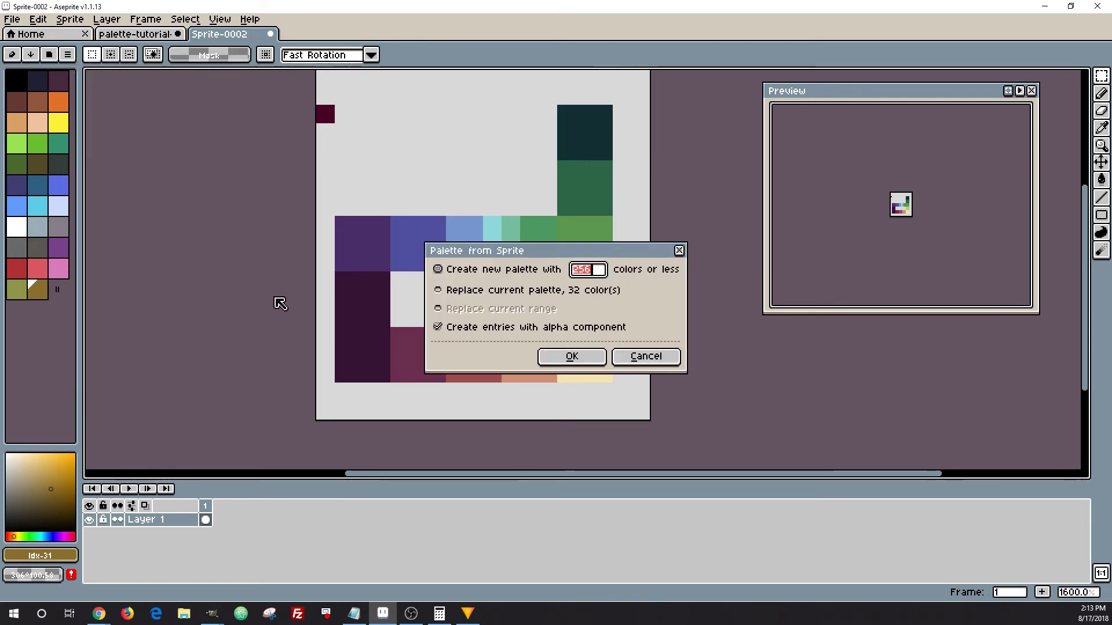
{"action": "left_click", "coordinate": [574, 357]}
Select the palette entries from the light blue to the bridging green and replace the two between with a gradient.
{"action": "key", "text": "i"}
{"action": "left_click", "coordinate": [470, 240]}
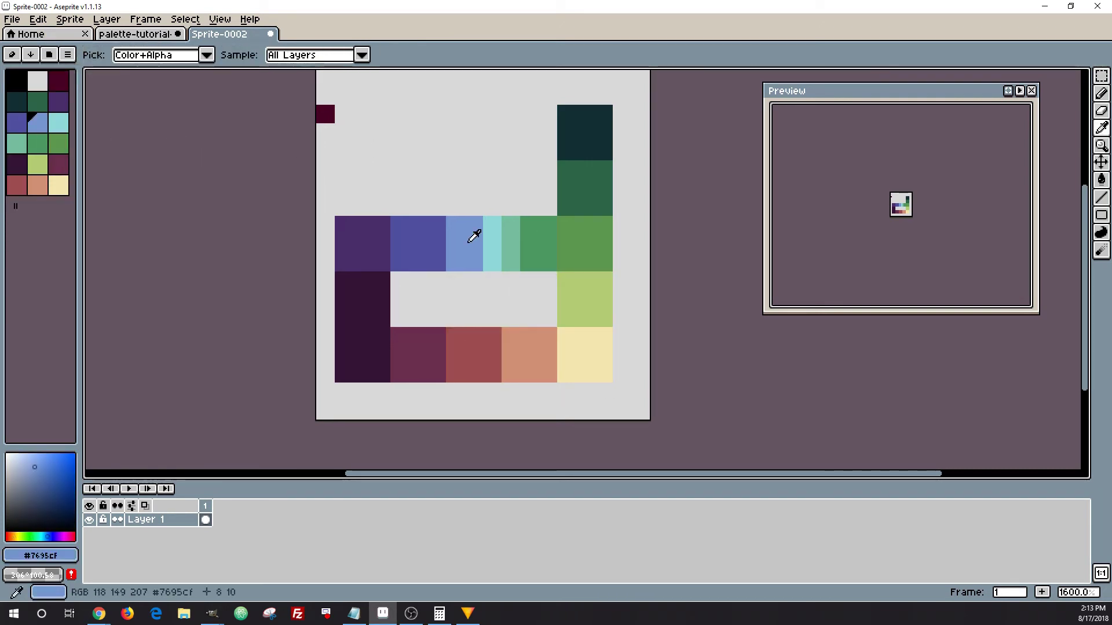
{"action": "key", "text": "m"}
{"action": "left_click", "coordinate": [41, 128]}
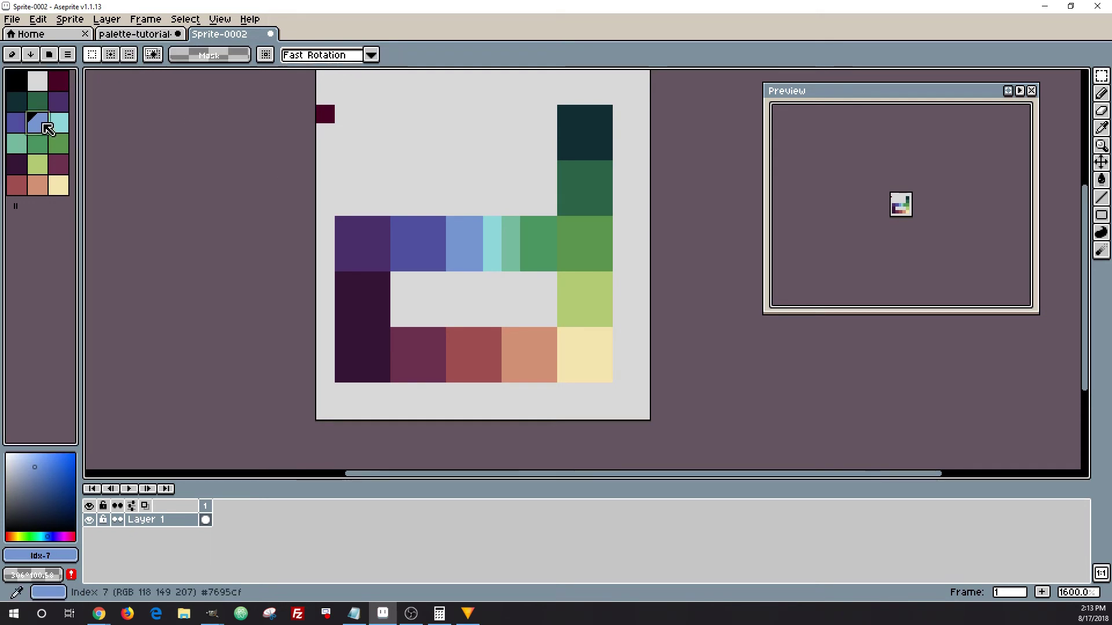
{"action": "left_click", "coordinate": [38, 143]}
{"action": "left_click", "coordinate": [68, 54]}
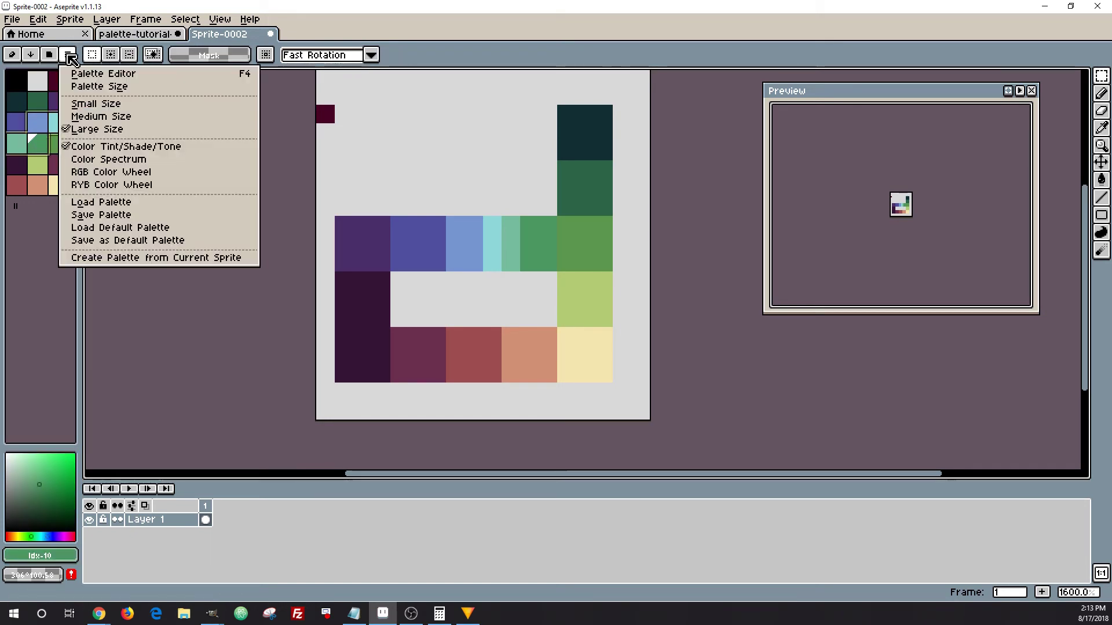
{"action": "left_click", "coordinate": [31, 55]}
{"action": "left_click", "coordinate": [31, 55]}
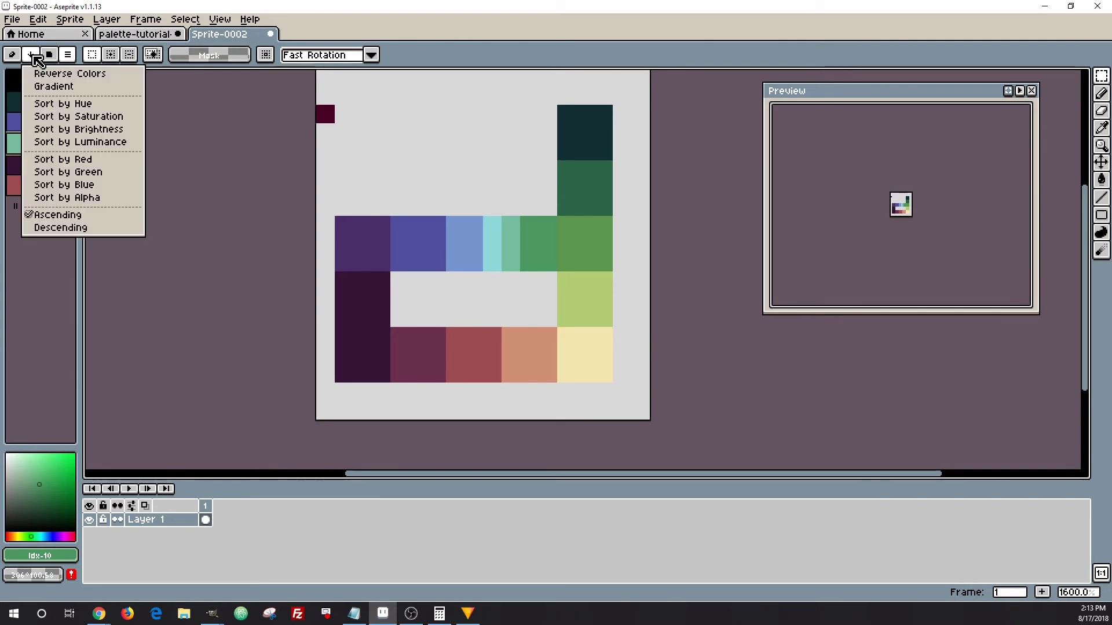
{"action": "left_click", "coordinate": [40, 88]}
Fill the cyan and teal strips between light blue and green with the two new gradient colors.
{"action": "left_click", "coordinate": [65, 126]}
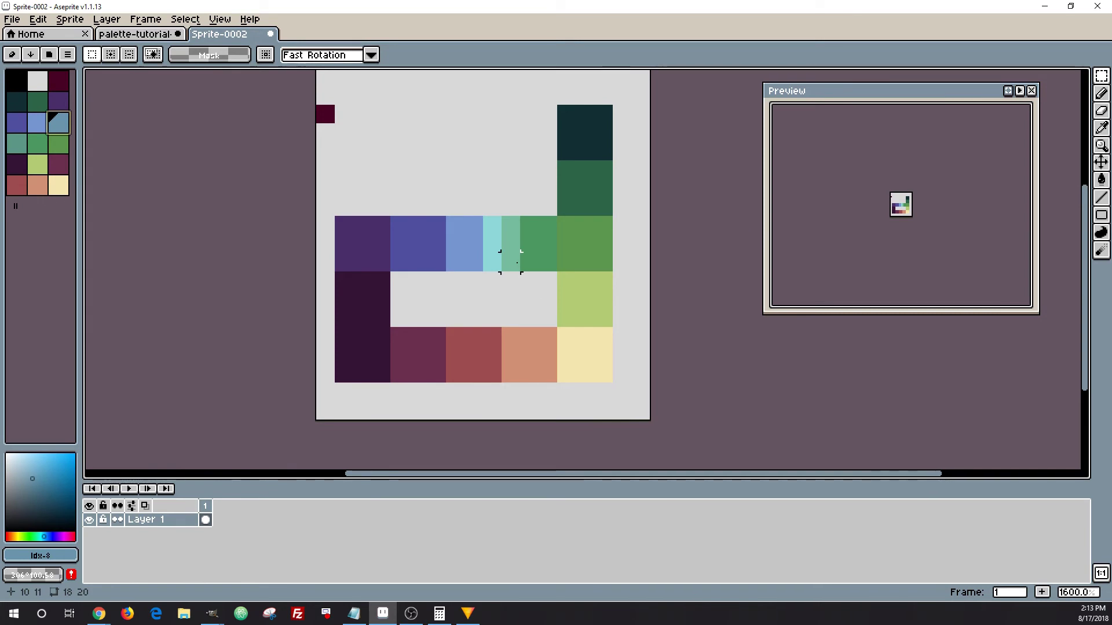
{"action": "key", "text": "g"}
{"action": "left_click", "coordinate": [496, 245]}
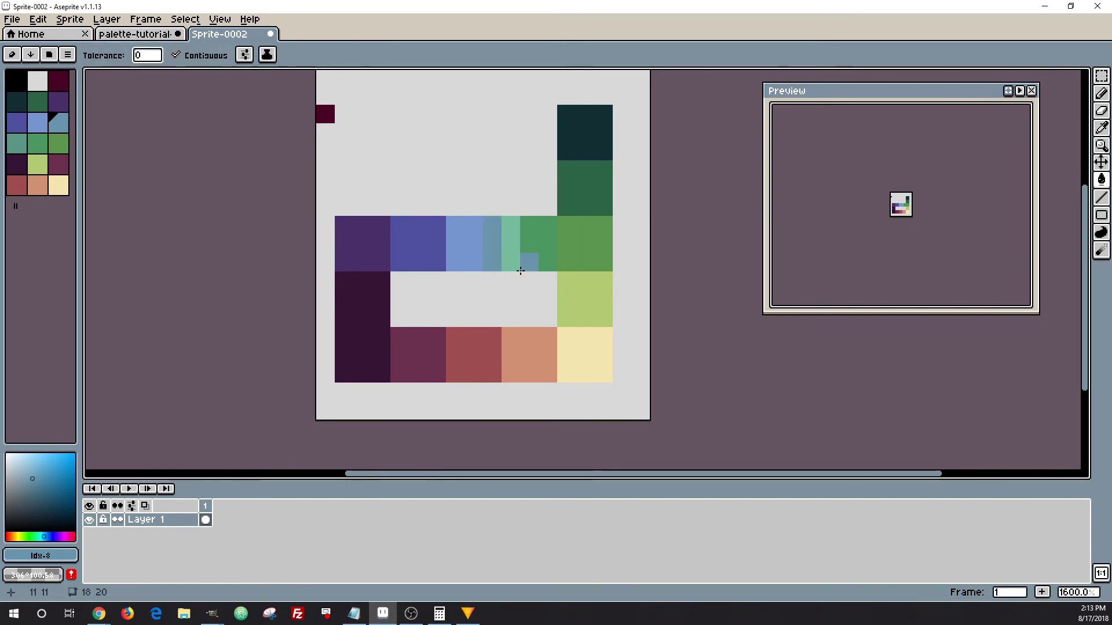
{"action": "left_click", "coordinate": [16, 143]}
{"action": "left_click", "coordinate": [509, 246]}
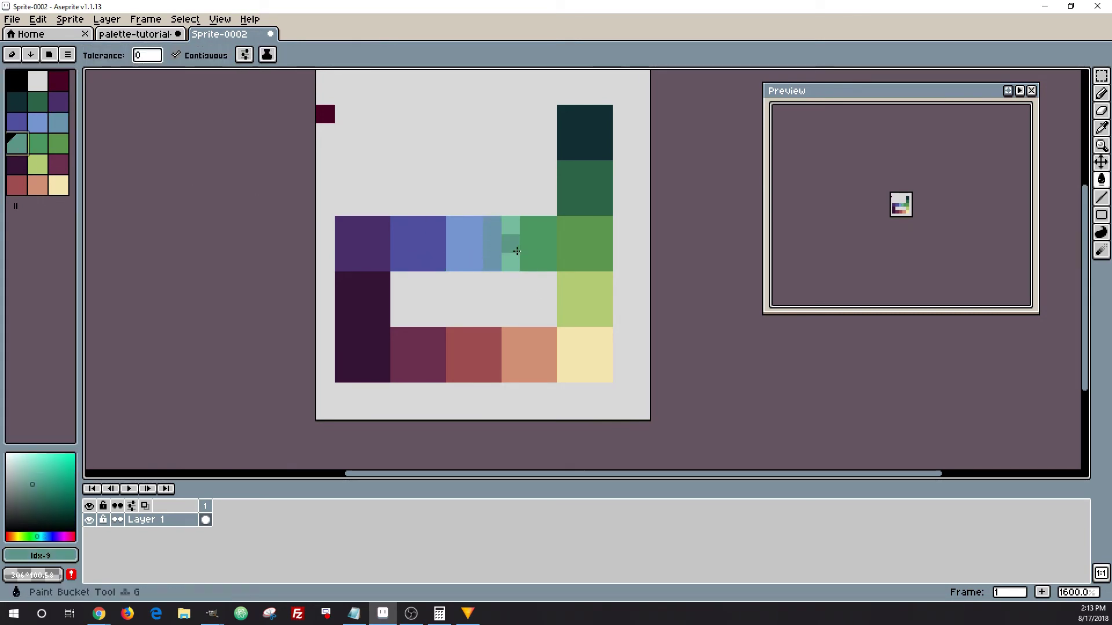
{"action": "scroll", "coordinate": [550, 365], "scroll_direction": "down", "scroll_amount": 2}
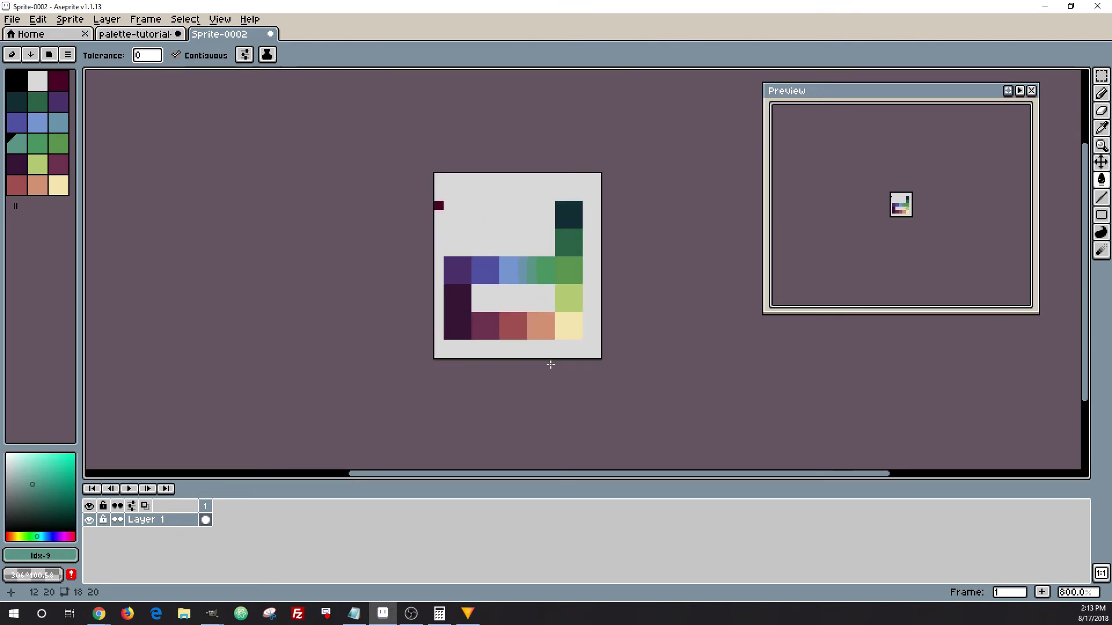
{"action": "scroll", "coordinate": [548, 333], "scroll_direction": "up", "scroll_amount": 2}
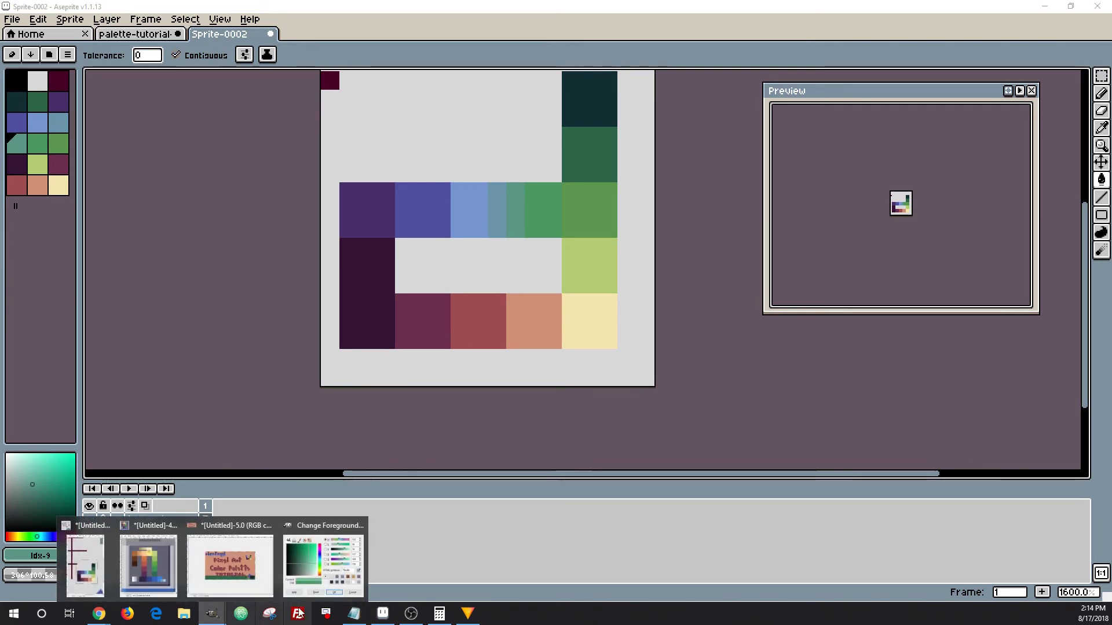
Switch to GIMP and paint a 2×2 block of dark purple, dark green, cream and light blue swatches above the ramp.
{"action": "left_click", "coordinate": [85, 565]}
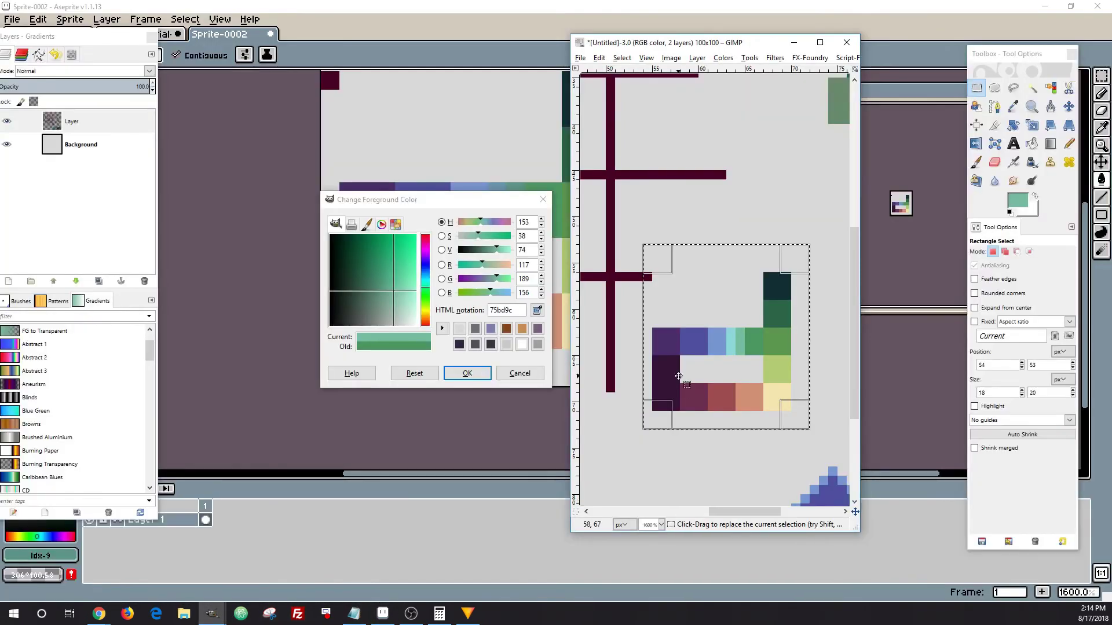
{"action": "key", "text": "n"}
{"action": "left_click", "coordinate": [666, 382], "text": "ctrl"}
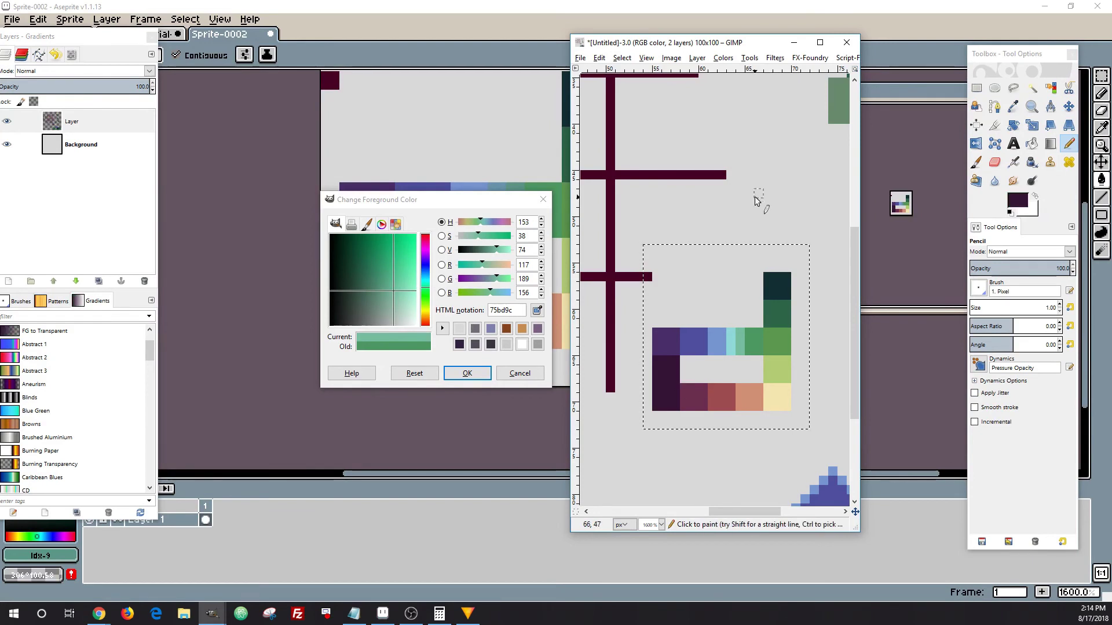
{"action": "key", "text": "ctrl+shift+a"}
{"action": "mouse_move", "coordinate": [759, 184]}
{"action": "left_mouse_down"}
{"action": "mouse_move", "coordinate": [805, 203]}
{"action": "mouse_move", "coordinate": [759, 230]}
{"action": "mouse_move", "coordinate": [809, 235]}
{"action": "left_mouse_up"}
{"action": "left_click", "coordinate": [777, 286], "text": "ctrl"}
{"action": "left_click", "coordinate": [780, 400], "text": "ctrl"}
{"action": "left_click", "coordinate": [717, 342], "text": "ctrl"}
Copy the four-swatch block, clear the Aseprite sprite and paste the block in place of the ramp.
{"action": "key", "text": "r"}
{"action": "key", "text": "ctrl+c"}
{"action": "left_click", "coordinate": [466, 20]}
{"action": "key", "text": "ctrl+n"}
{"action": "key", "text": "Escape"}
{"action": "key", "text": "ctrl+a"}
{"action": "key", "text": "Delete"}
{"action": "key", "text": "ctrl+v"}
{"action": "key", "text": "ctrl+d"}
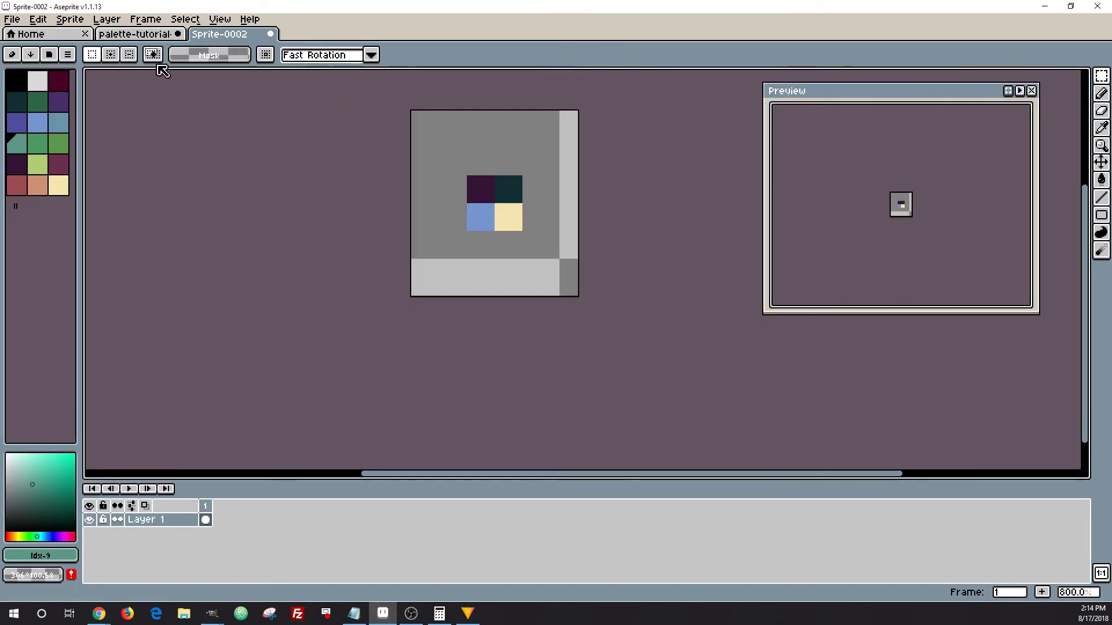
Create a new palette from the four swatches in the current sprite.
{"action": "left_click", "coordinate": [31, 55]}
{"action": "left_click", "coordinate": [69, 55]}
{"action": "left_click", "coordinate": [69, 55]}
{"action": "left_click", "coordinate": [147, 257]}
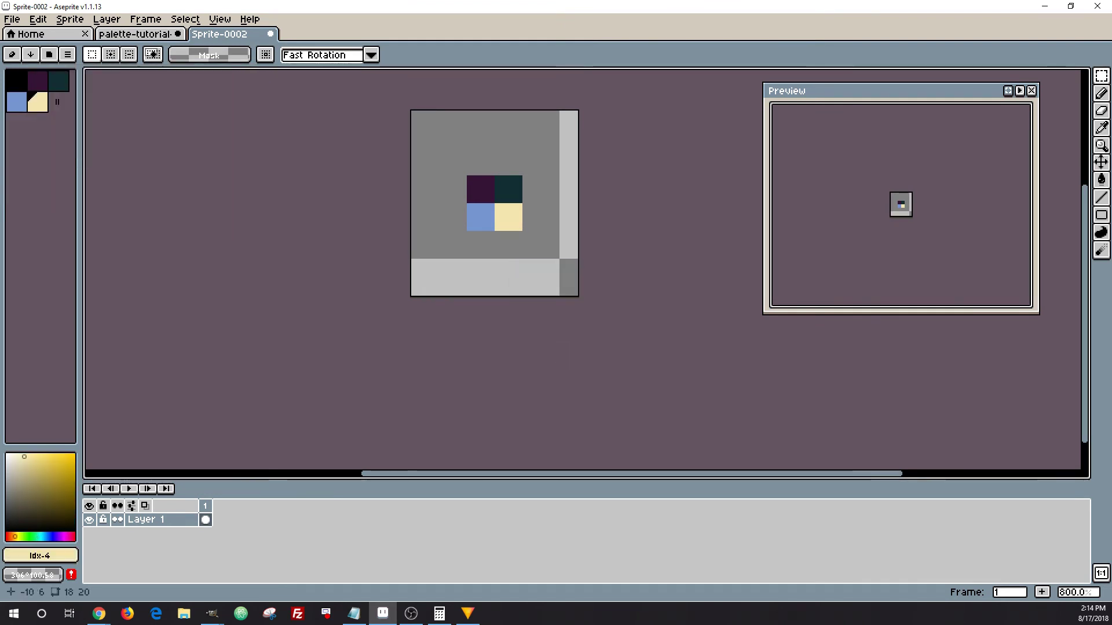
Space the light blue and dark purple palette entries apart, with cream out of the way, and fill the three entries between with a gradient.
{"action": "left_click", "coordinate": [38, 102]}
{"action": "left_click_drag", "start_coordinate": [49, 115], "coordinate": [19, 165]}
{"action": "left_click", "coordinate": [18, 102]}
{"action": "left_click", "coordinate": [39, 82]}
{"action": "left_click_drag", "start_coordinate": [47, 92], "coordinate": [33, 188]}
{"action": "left_click", "coordinate": [52, 147]}
{"action": "left_click", "coordinate": [30, 54]}
{"action": "left_click", "coordinate": [47, 91]}
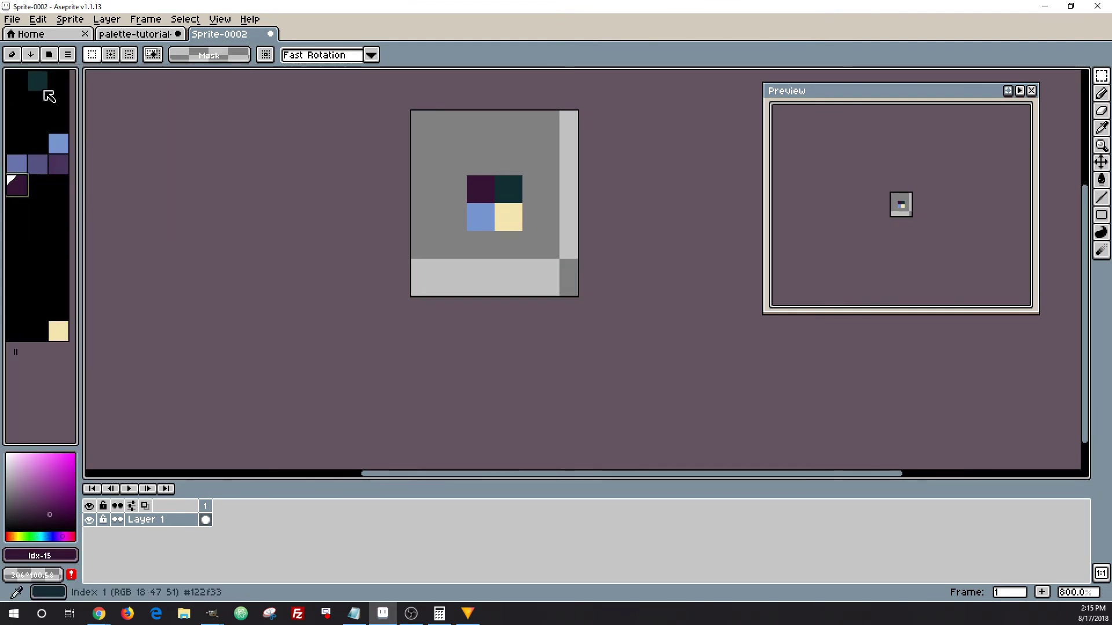
Move the cream entry four places after the dark purple and fill the entries between them with a gradient.
{"action": "mouse_move", "coordinate": [212, 614]}
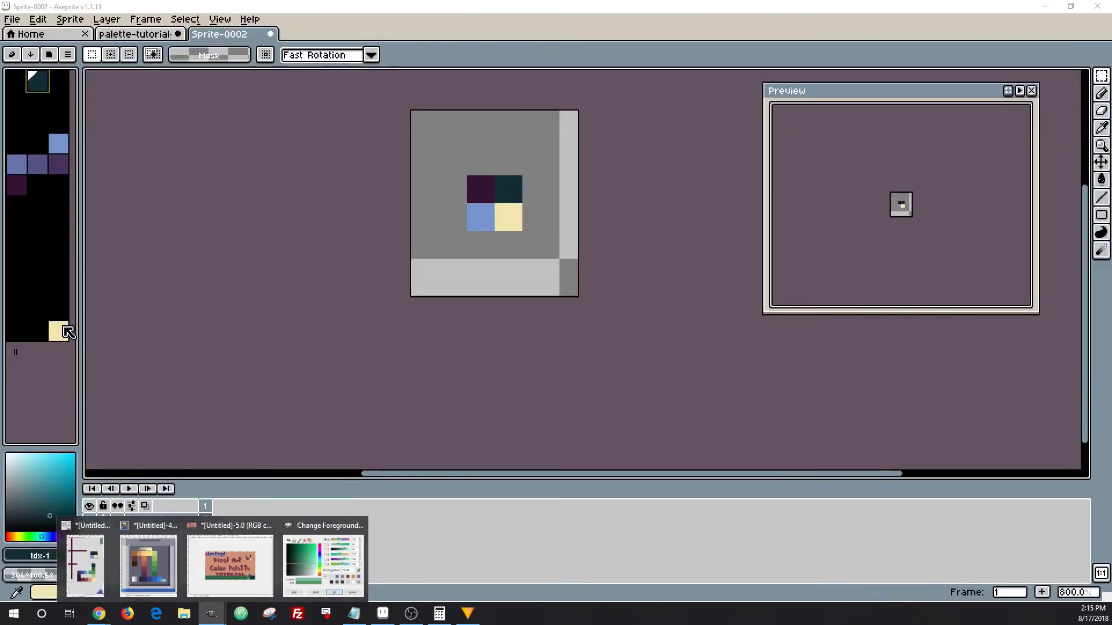
{"action": "left_click", "coordinate": [65, 330]}
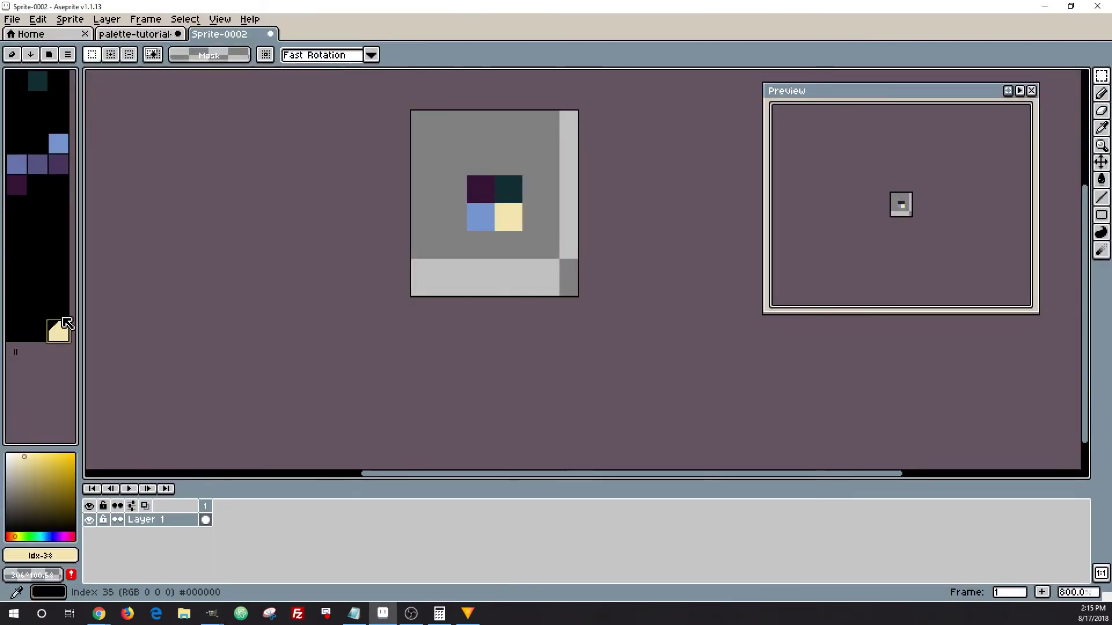
{"action": "left_click_drag", "start_coordinate": [68, 334], "coordinate": [37, 207]}
{"action": "left_click", "coordinate": [30, 54]}
{"action": "left_click", "coordinate": [48, 89]}
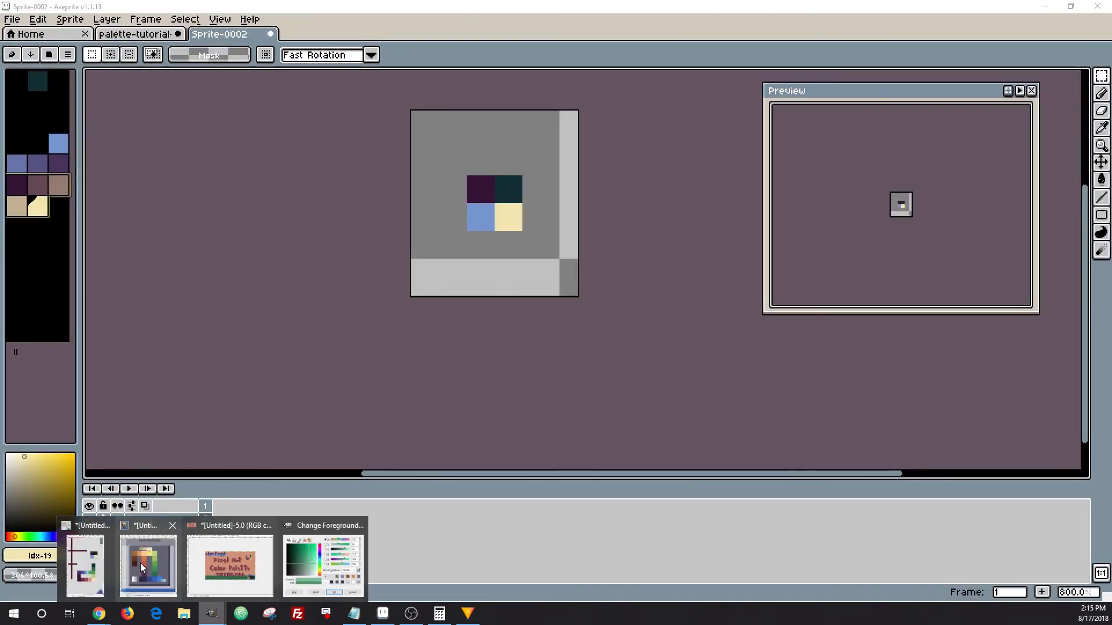
Move the dark green entry four places after the cream and fill the entries between them with a gradient.
{"action": "left_click", "coordinate": [38, 83]}
{"action": "left_click_drag", "start_coordinate": [47, 91], "coordinate": [37, 227]}
{"action": "left_click", "coordinate": [31, 55]}
{"action": "left_click", "coordinate": [57, 88]}
{"action": "left_click", "coordinate": [212, 614]}
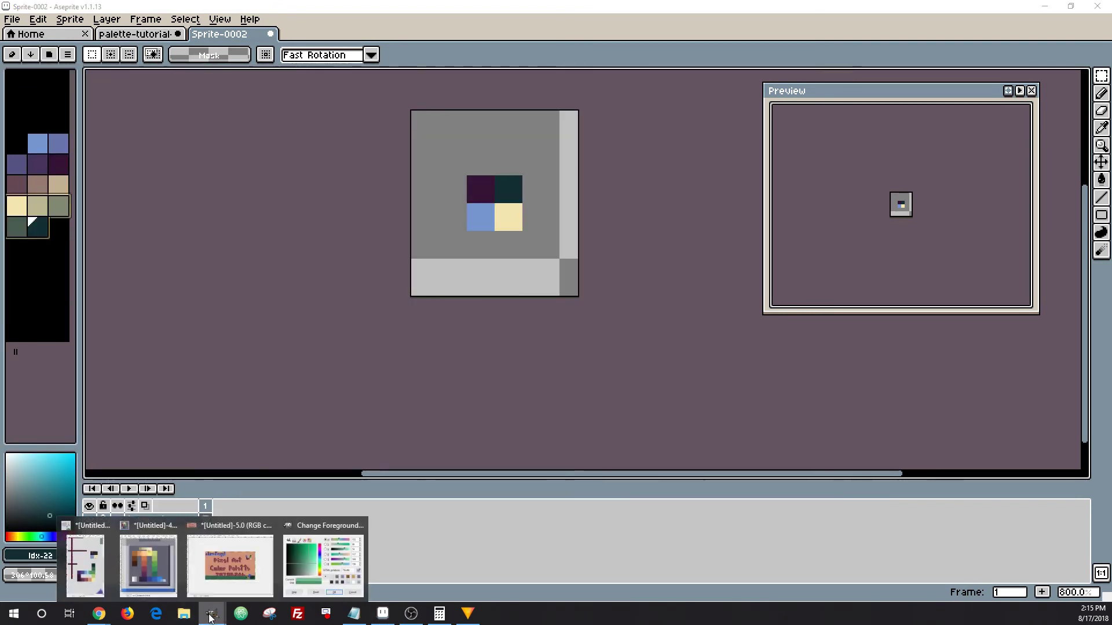
Move the light blue entry to four places after the dark green and fill the entries between them with a gradient.
{"action": "left_click", "coordinate": [39, 147]}
{"action": "left_click_drag", "start_coordinate": [42, 153], "coordinate": [59, 248]}
{"action": "left_click_drag", "start_coordinate": [19, 228], "coordinate": [39, 249]}
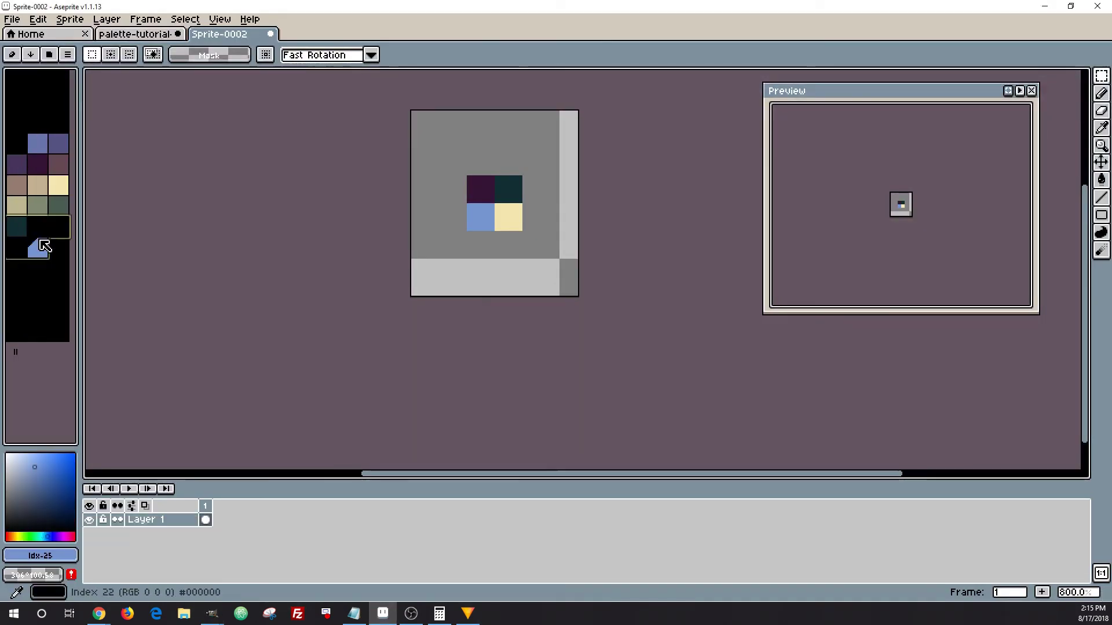
{"action": "left_click", "coordinate": [13, 54]}
{"action": "left_click", "coordinate": [30, 54]}
{"action": "left_click", "coordinate": [55, 87]}
Delete the four swatches from the canvas and set up a 2 px pencil with the cream color.
{"action": "left_click_drag", "start_coordinate": [538, 257], "coordinate": [448, 158]}
{"action": "key", "text": "Delete"}
{"action": "left_click", "coordinate": [58, 185]}
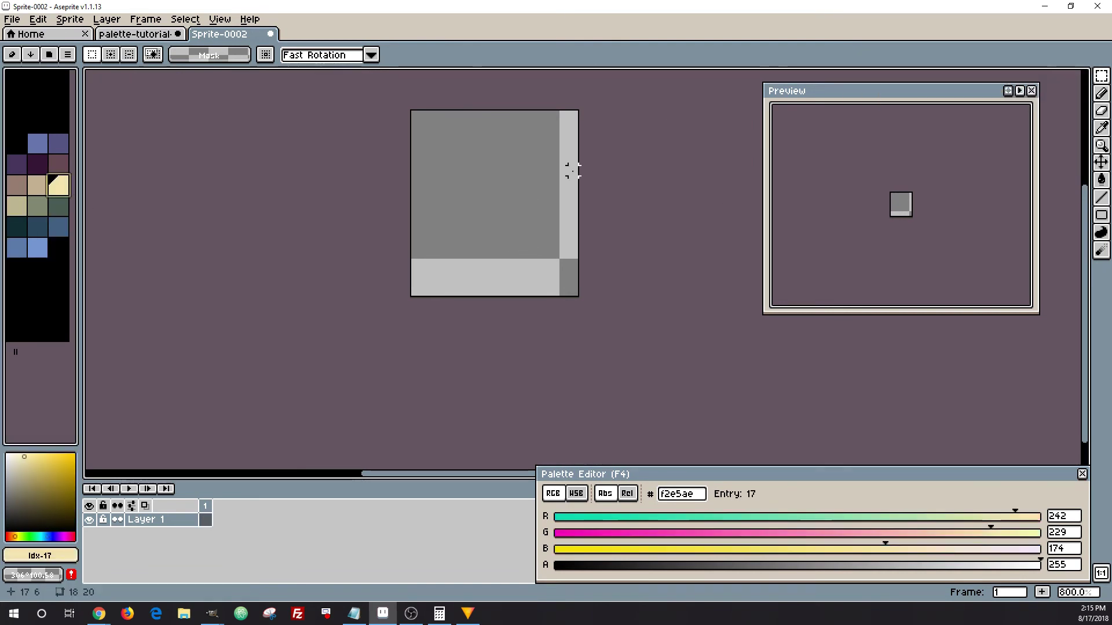
{"action": "key", "text": "b"}
{"action": "left_click", "coordinate": [120, 57]}
{"action": "type", "text": "2"}
{"action": "left_click", "coordinate": [91, 55]}
{"action": "left_click", "coordinate": [113, 74]}
Paint the cream, tan, brown and maroon gradient shades as a descending column near the canvas's upper right corner.
{"action": "left_click", "coordinate": [564, 133]}
{"action": "left_click", "coordinate": [37, 185]}
{"action": "left_click", "coordinate": [564, 151]}
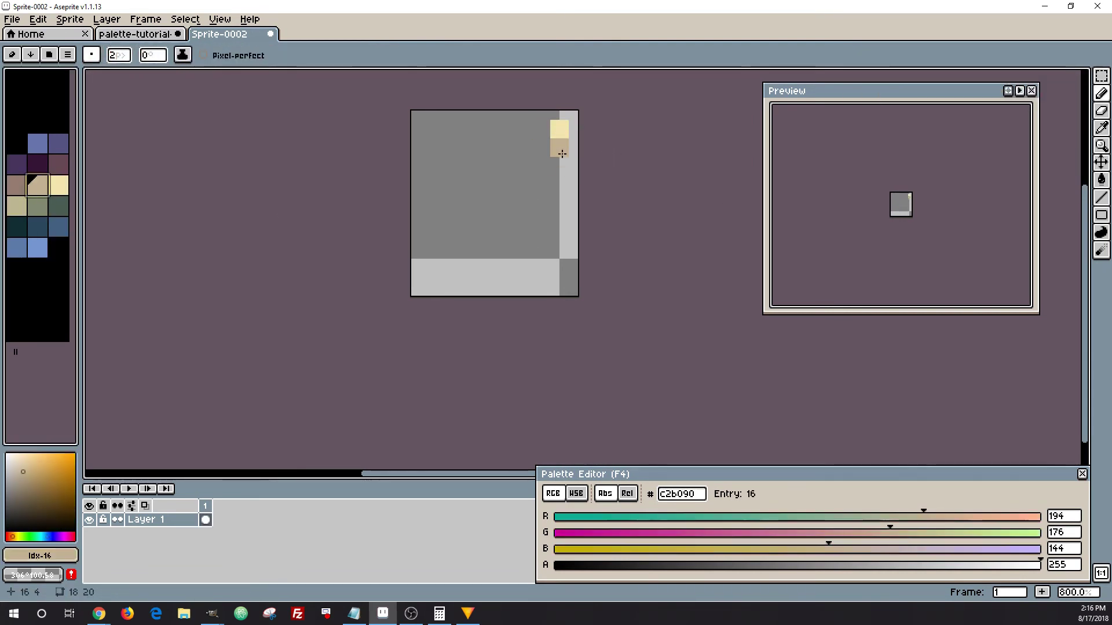
{"action": "left_click", "coordinate": [18, 185]}
{"action": "left_click", "coordinate": [564, 171]}
{"action": "left_click", "coordinate": [58, 166]}
{"action": "left_click", "coordinate": [564, 188]}
Paint dark purple below the column and run the purple-to-blue shades leftward from it, ending in light blue.
{"action": "left_click", "coordinate": [39, 165]}
{"action": "left_click", "coordinate": [38, 144]}
{"action": "left_click", "coordinate": [508, 207]}
{"action": "left_click", "coordinate": [37, 248]}
{"action": "left_click", "coordinate": [490, 206]}
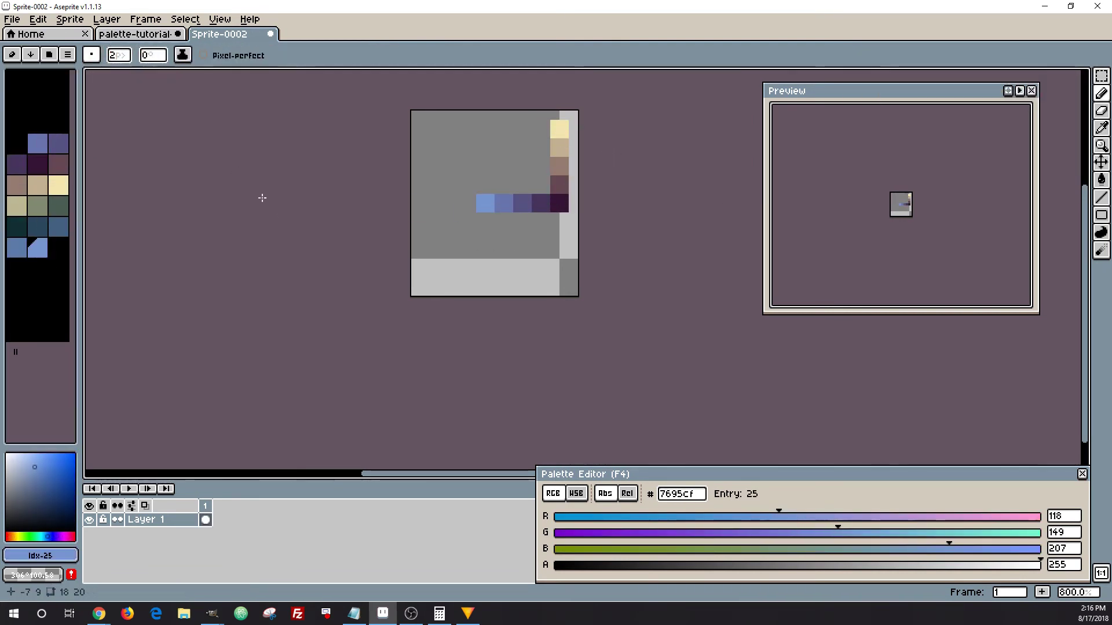
Paint the blue shades upward to dark green and the green shades across to cream, closing the square of ramps.
{"action": "left_click", "coordinate": [18, 248]}
{"action": "left_click", "coordinate": [490, 189]}
{"action": "left_click", "coordinate": [58, 227]}
{"action": "left_click", "coordinate": [488, 169]}
{"action": "left_click", "coordinate": [526, 134]}
{"action": "left_click", "coordinate": [18, 206]}
{"action": "left_click", "coordinate": [545, 133]}
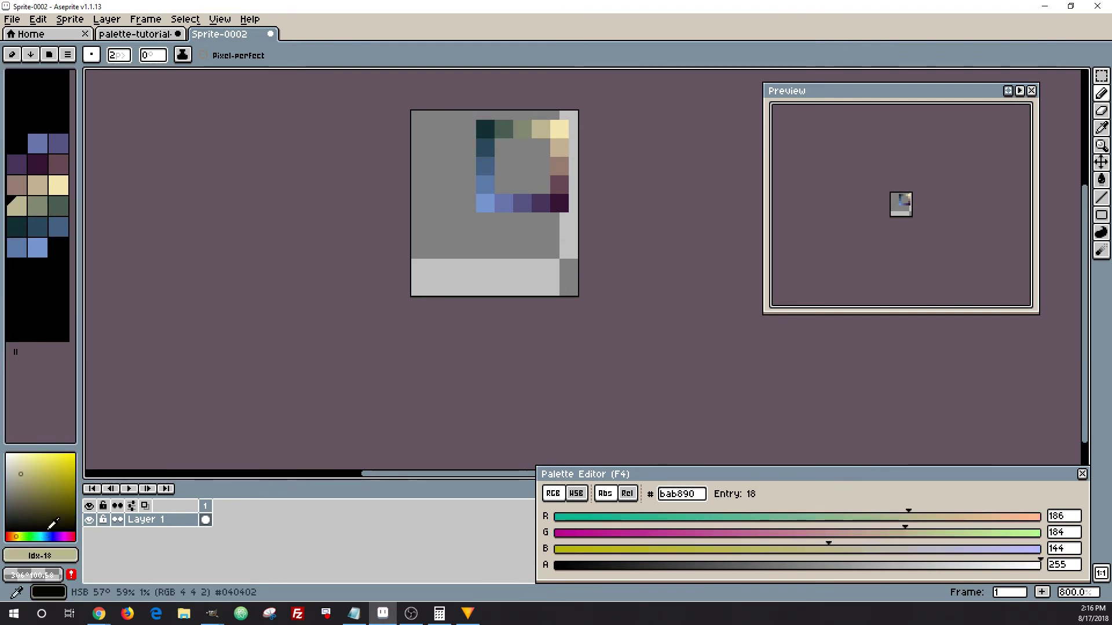
Add a layer named background below Layer 1 and fill it with a gray of hue 57, saturation 6, brightness 41.
{"action": "left_click", "coordinate": [11, 498]}
{"action": "key", "text": "shift+n"}
{"action": "double_click", "coordinate": [164, 521]}
{"action": "type", "text": "background"}
{"action": "key", "text": "Return"}
{"action": "key", "text": "g"}
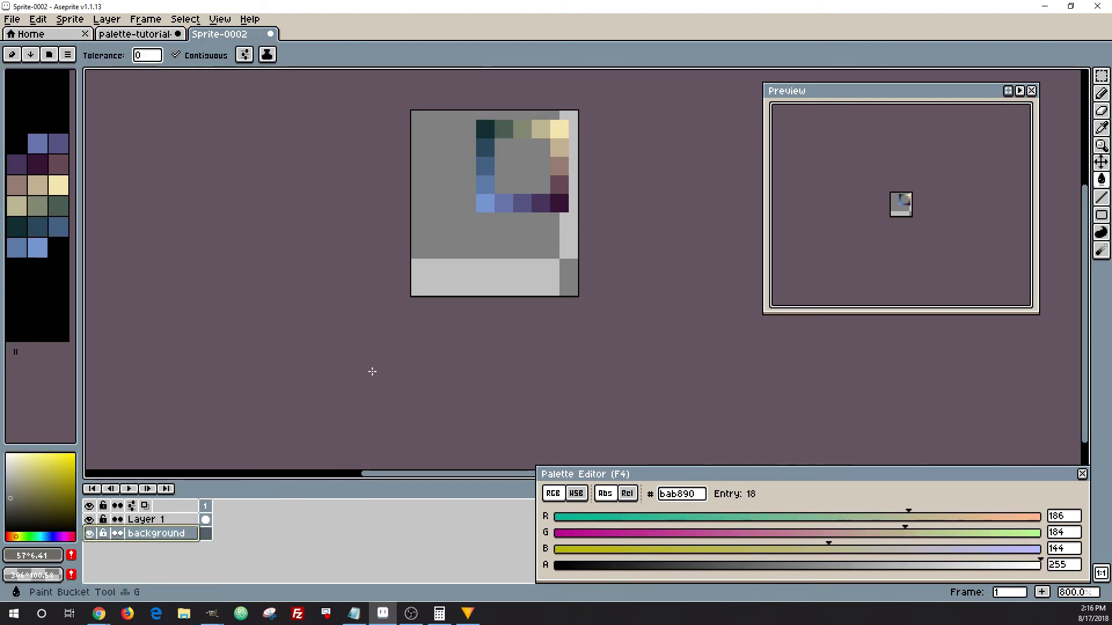
{"action": "left_click", "coordinate": [471, 269]}
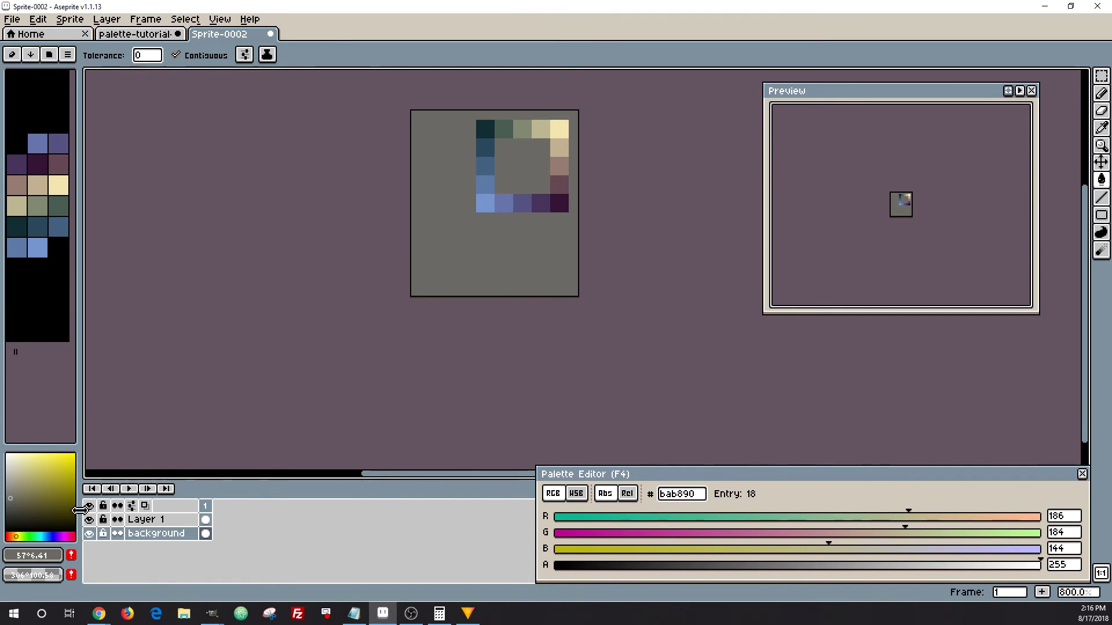
Refill the background layer with a muted version of the dark green palette color: hue 145, saturation 12, brightness 36.
{"action": "left_click", "coordinate": [509, 126], "text": "alt"}
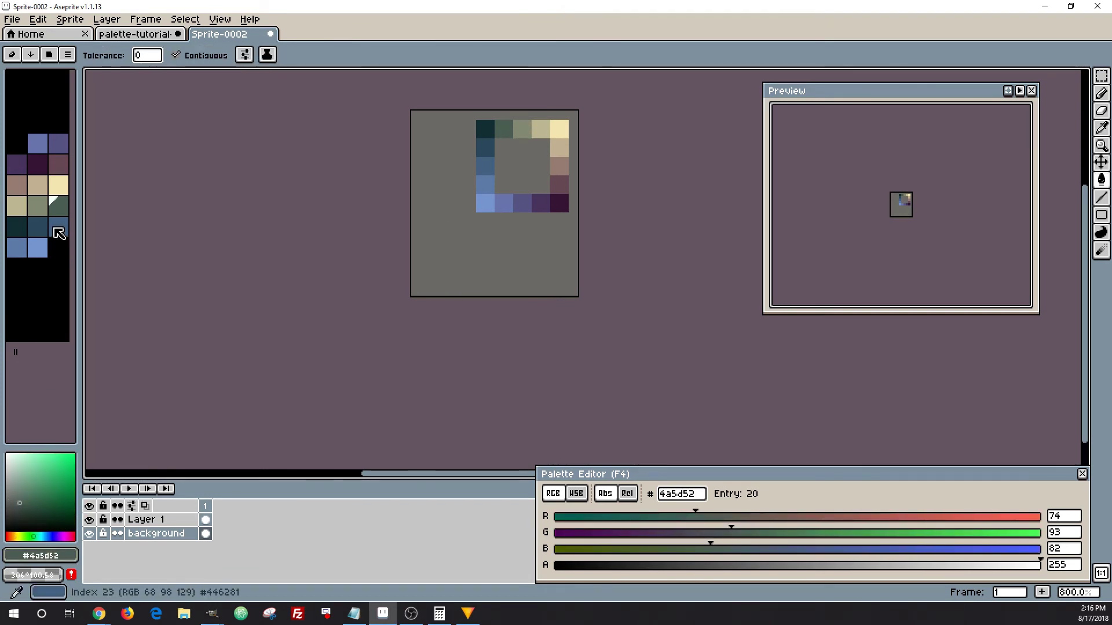
{"action": "left_click", "coordinate": [41, 556]}
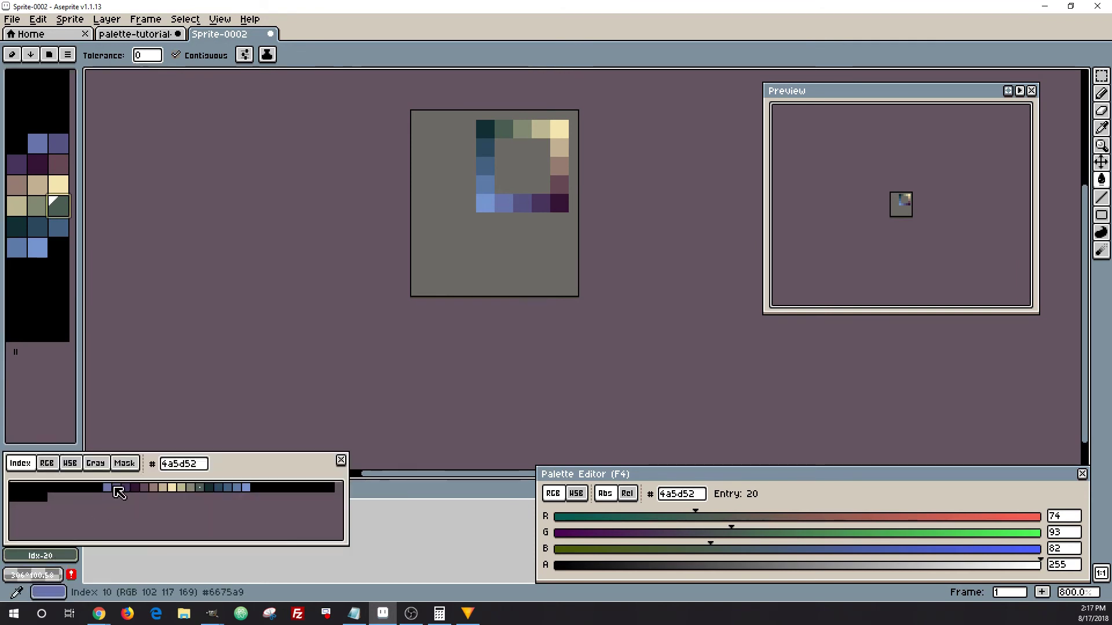
{"action": "left_click", "coordinate": [79, 464]}
{"action": "left_click_drag", "start_coordinate": [81, 501], "coordinate": [60, 501]}
{"action": "left_click", "coordinate": [525, 250]}
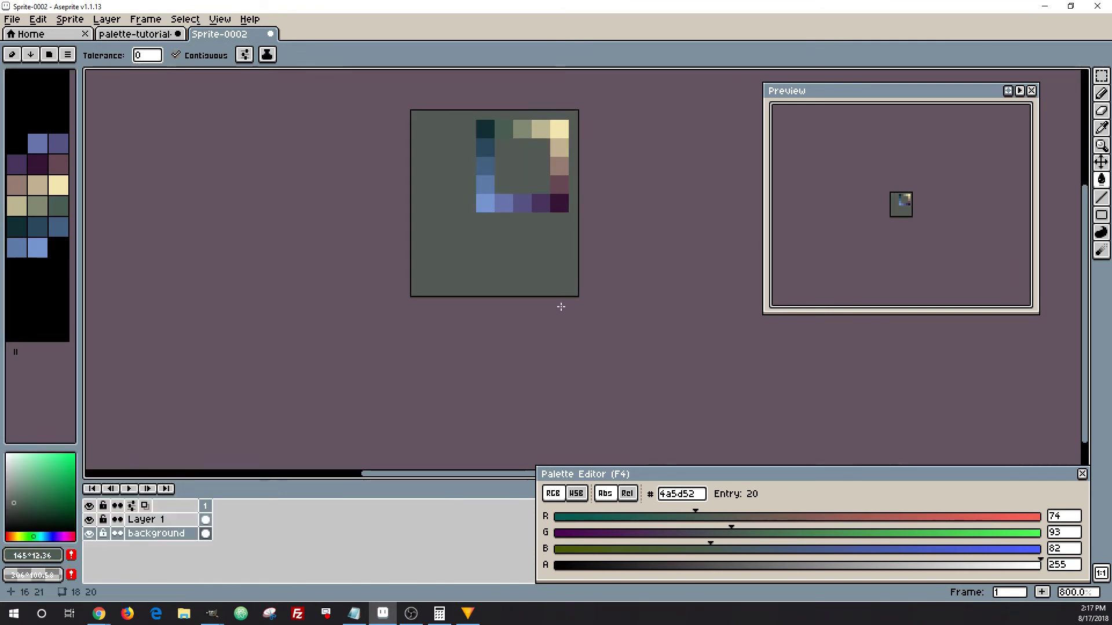
Lower the background gray's saturation to 4, raise its brightness to 70 and refill the background layer.
{"action": "left_click", "coordinate": [33, 556]}
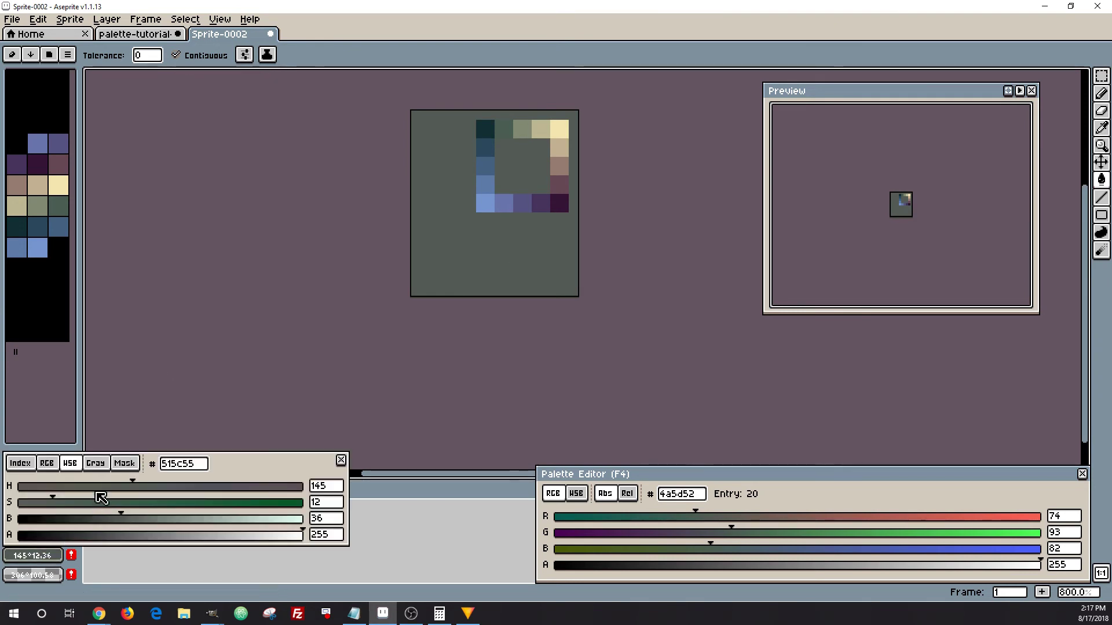
{"action": "left_click", "coordinate": [41, 498]}
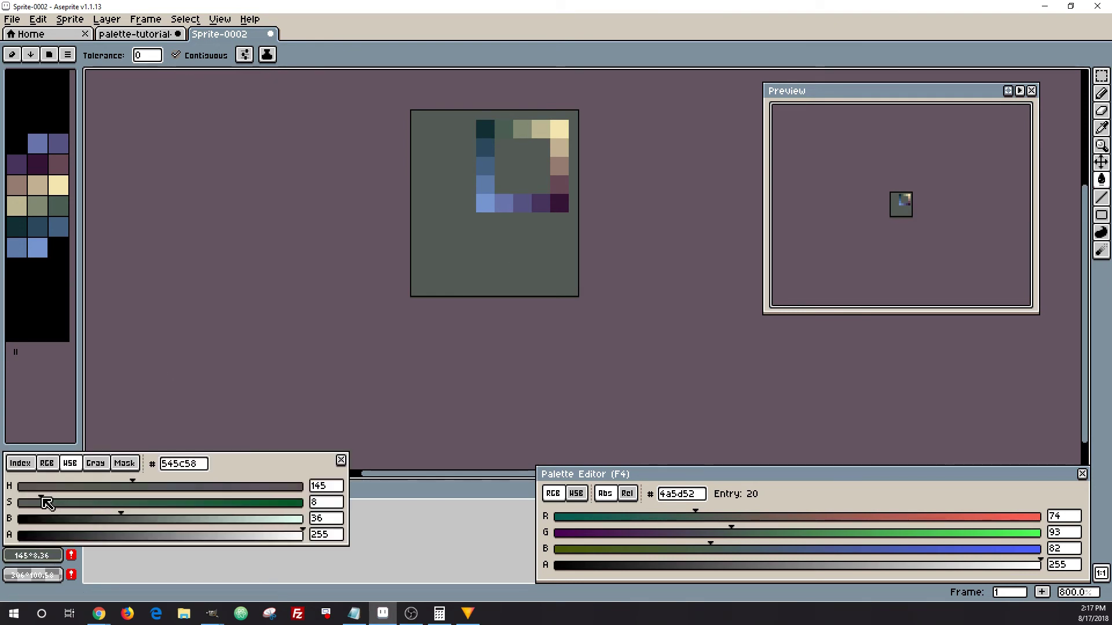
{"action": "left_click", "coordinate": [548, 261]}
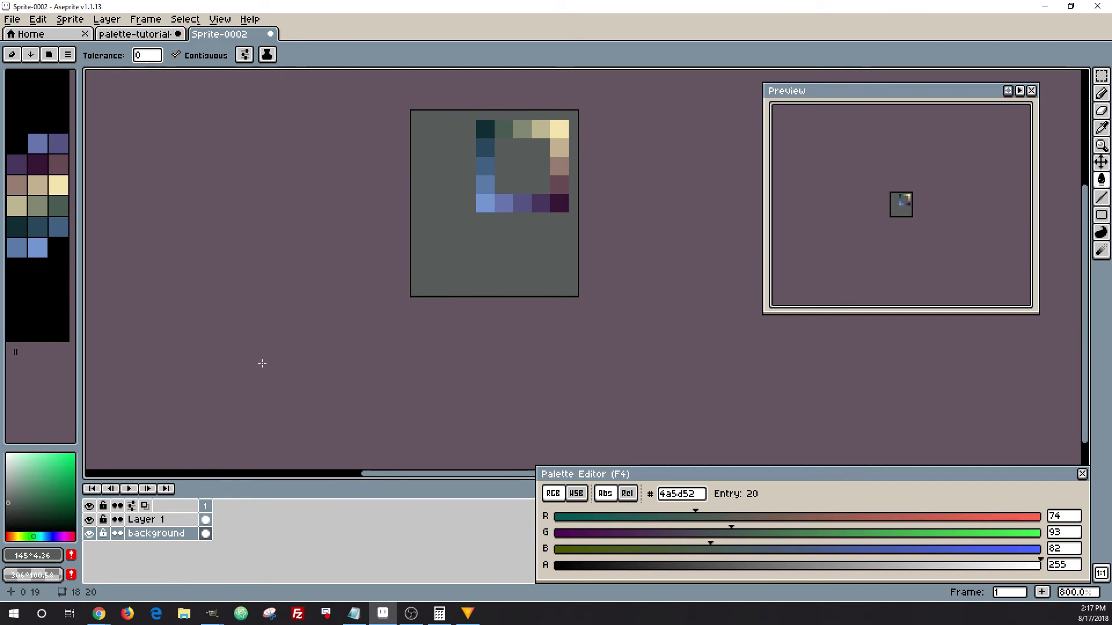
{"action": "left_click", "coordinate": [33, 556]}
{"action": "left_click_drag", "start_coordinate": [126, 519], "coordinate": [221, 519]}
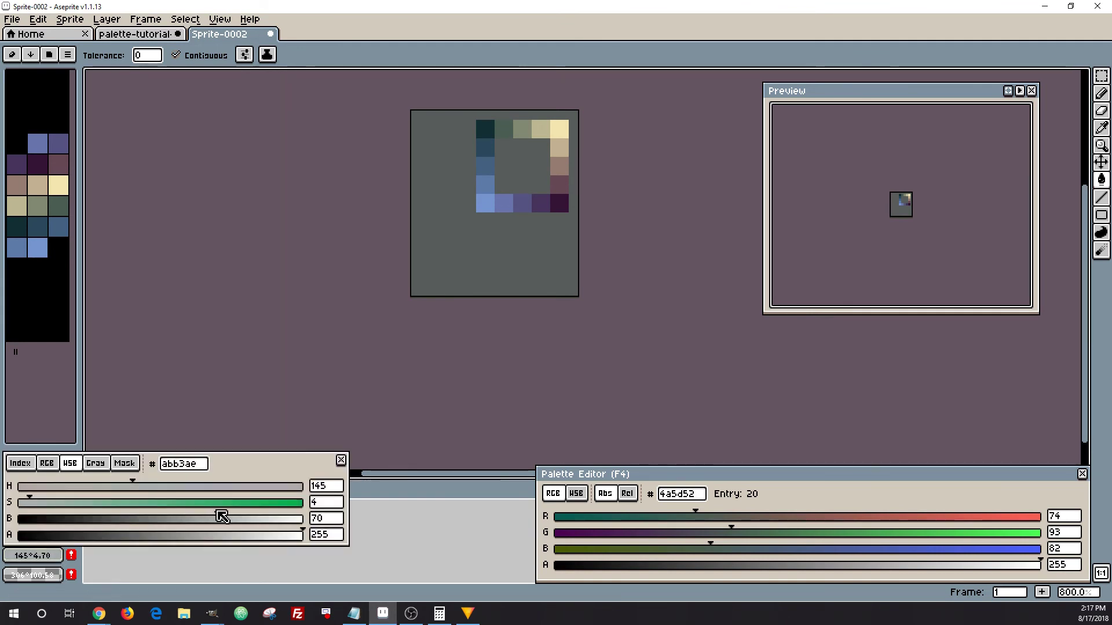
{"action": "left_click", "coordinate": [523, 231]}
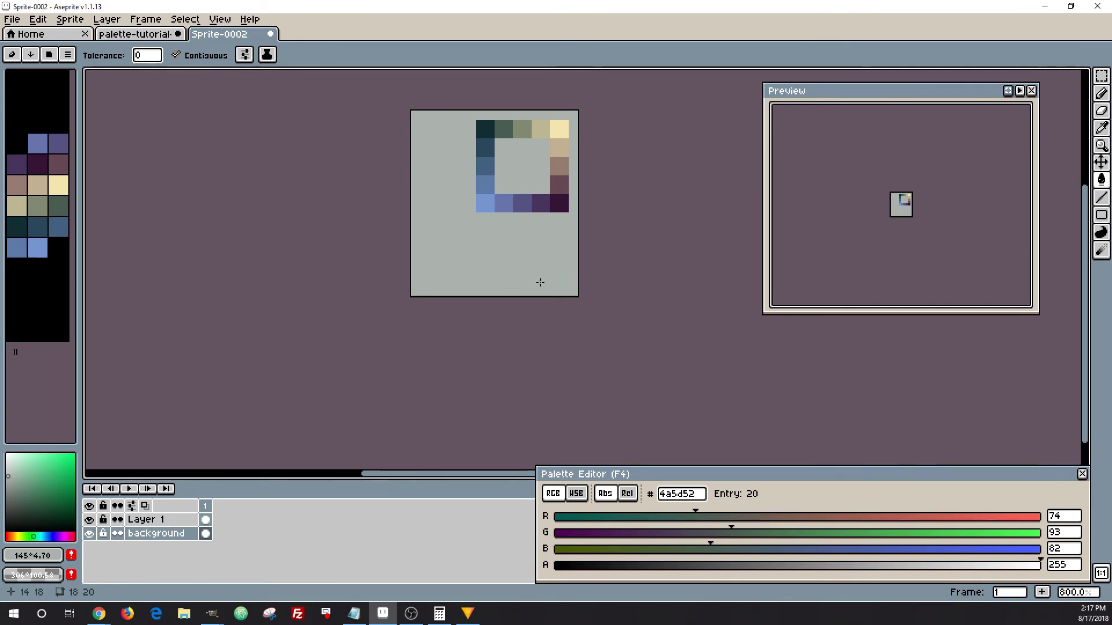
Switch to GIMP's 100x100 palette image, clear its selection, and copy the lower-right artwork region, about 48 by 55 px.
{"action": "mouse_move", "coordinate": [219, 614]}
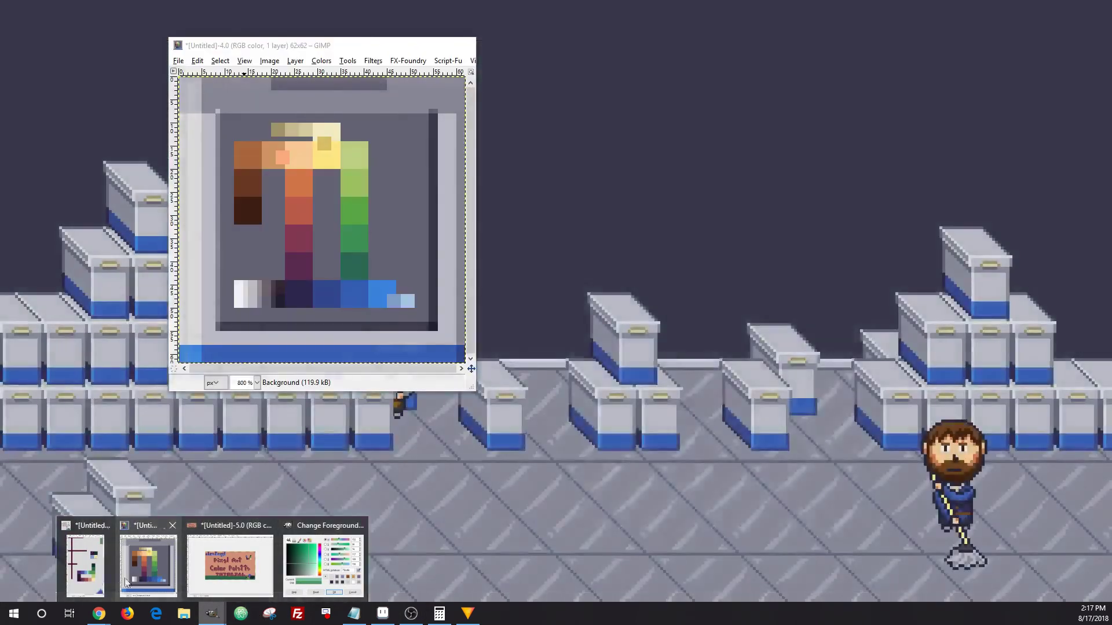
{"action": "left_click", "coordinate": [95, 582]}
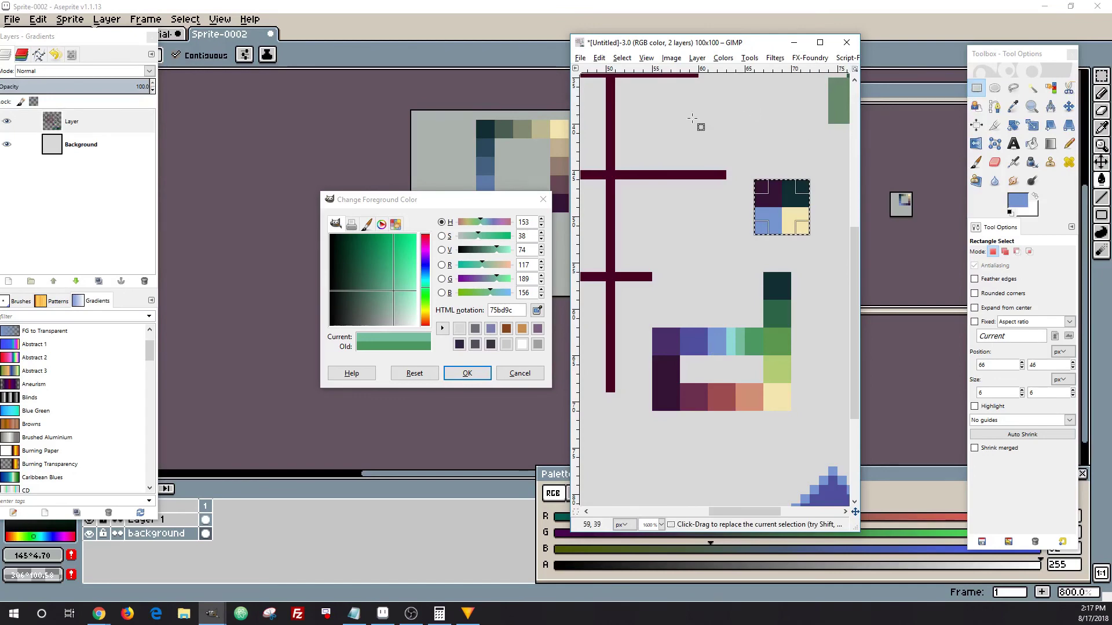
{"action": "left_click", "coordinate": [543, 200]}
{"action": "key", "text": "ctrl+shift+a"}
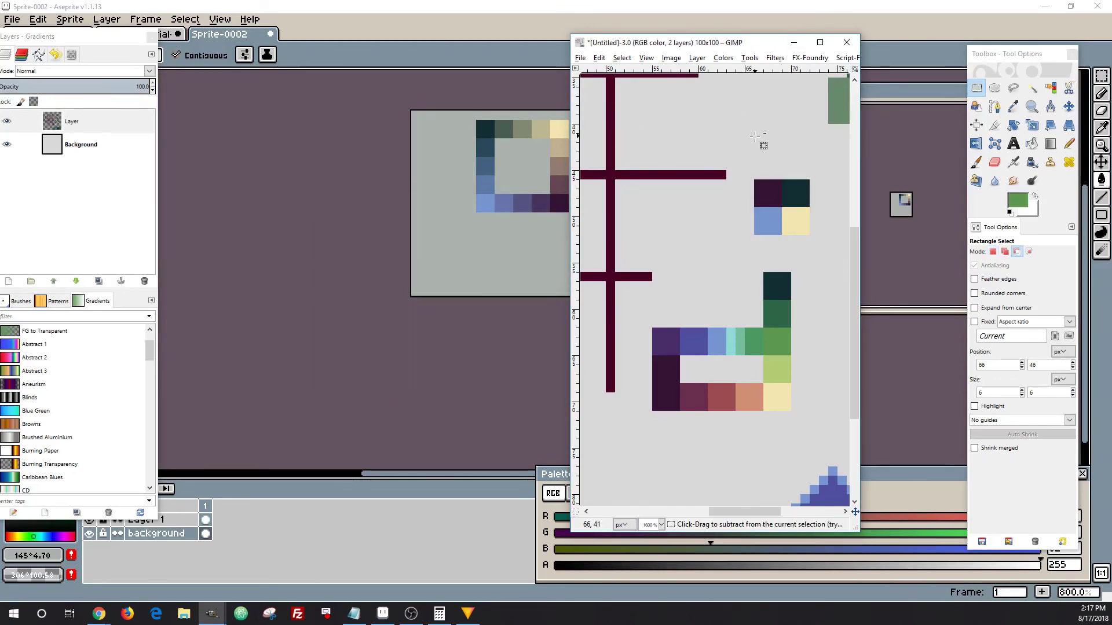
{"action": "scroll", "coordinate": [756, 139], "scroll_direction": "down", "scroll_amount": 2}
{"action": "left_click_drag", "start_coordinate": [828, 404], "coordinate": [717, 274]}
{"action": "key", "text": "ctrl+c"}
Create a new 100 by 100 px image, paste the artwork twice side by side, and select the right half, about 50 by 68 px.
{"action": "key", "text": "ctrl+n"}
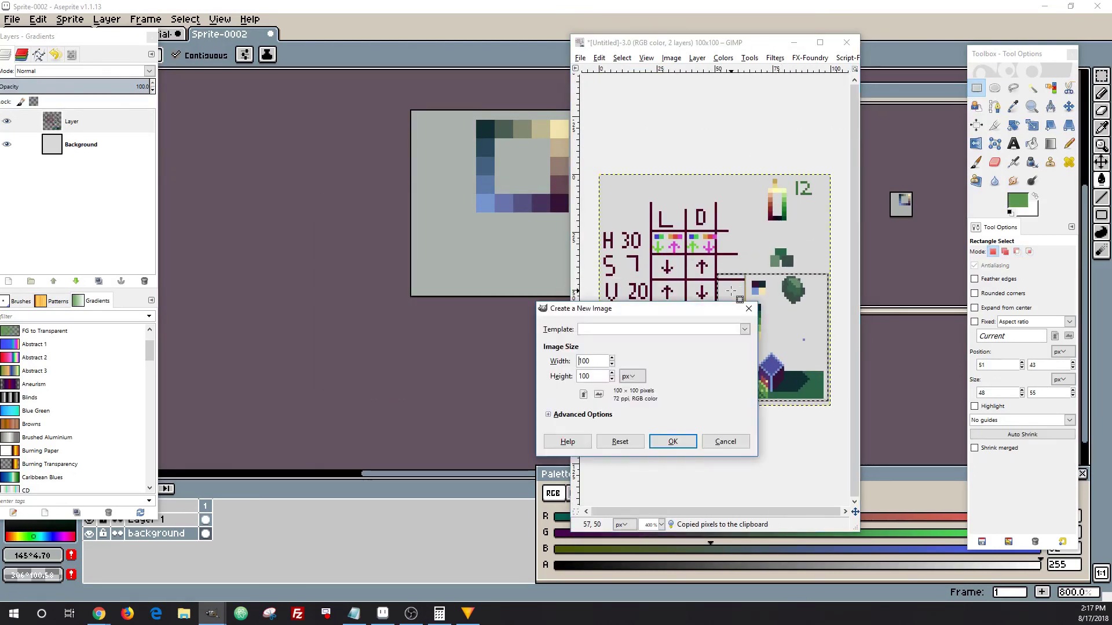
{"action": "key", "text": "Return"}
{"action": "scroll", "coordinate": [695, 293], "scroll_direction": "up", "scroll_amount": 5}
{"action": "key", "text": "ctrl+v"}
{"action": "left_click_drag", "start_coordinate": [543, 344], "coordinate": [626, 359]}
{"action": "key", "text": "ctrl+v"}
{"action": "left_click", "coordinate": [541, 195]}
{"action": "left_click_drag", "start_coordinate": [541, 194], "coordinate": [699, 409]}
Apply Brightness-Contrast to the selected right-hand copy with brightness -89 and contrast 36.
{"action": "left_click", "coordinate": [382, 34]}
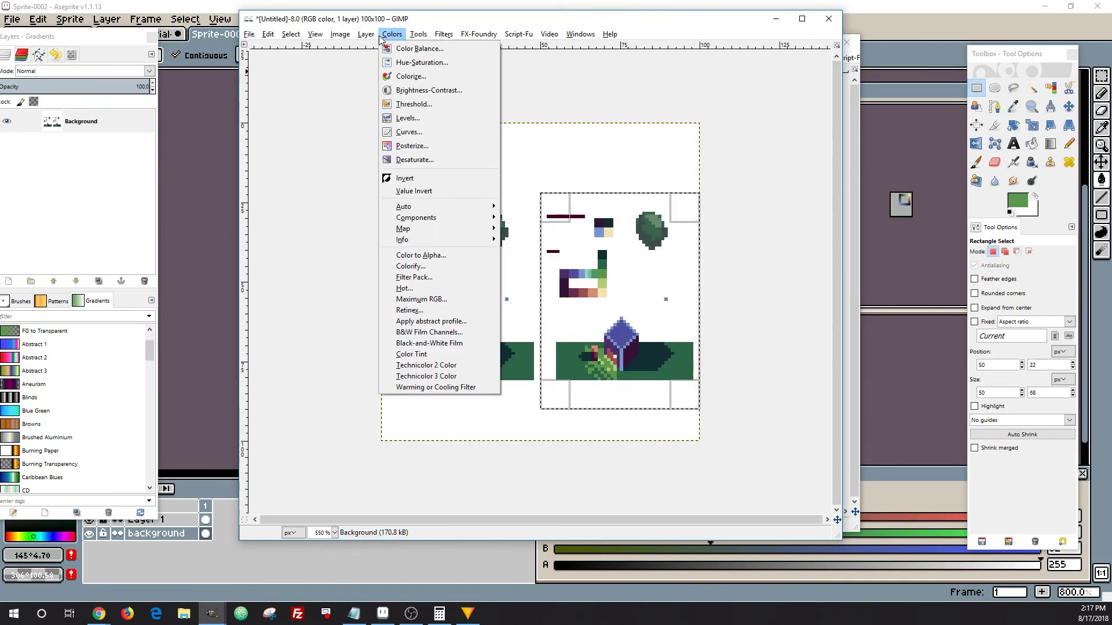
{"action": "left_click", "coordinate": [408, 91]}
{"action": "left_click_drag", "start_coordinate": [791, 384], "coordinate": [820, 209]}
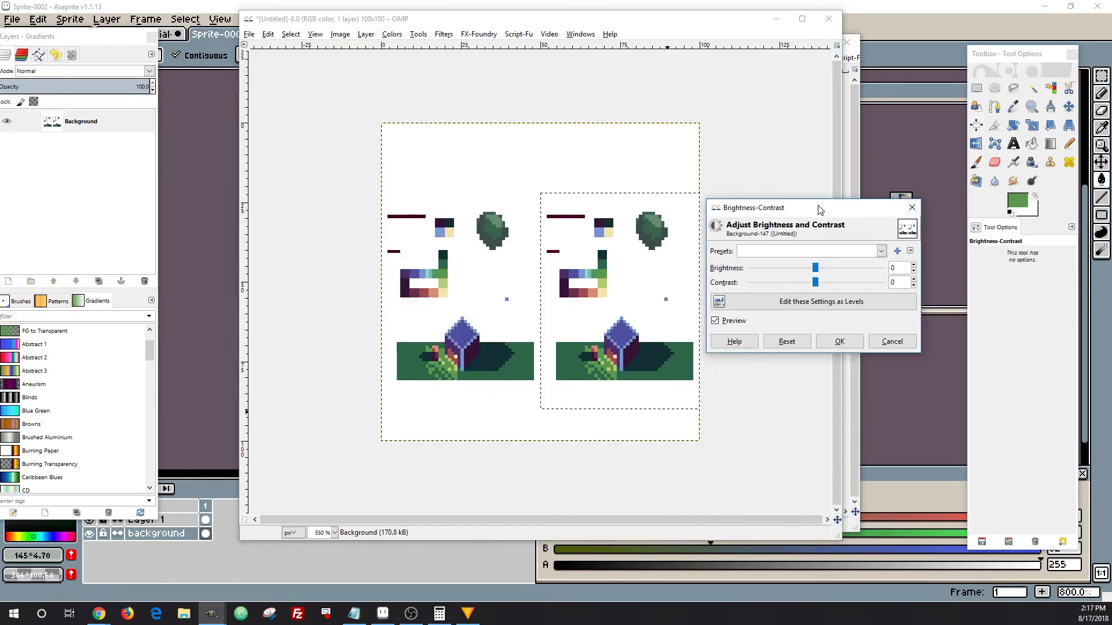
{"action": "left_click_drag", "start_coordinate": [813, 267], "coordinate": [832, 289]}
{"action": "left_click_drag", "start_coordinate": [775, 268], "coordinate": [834, 283]}
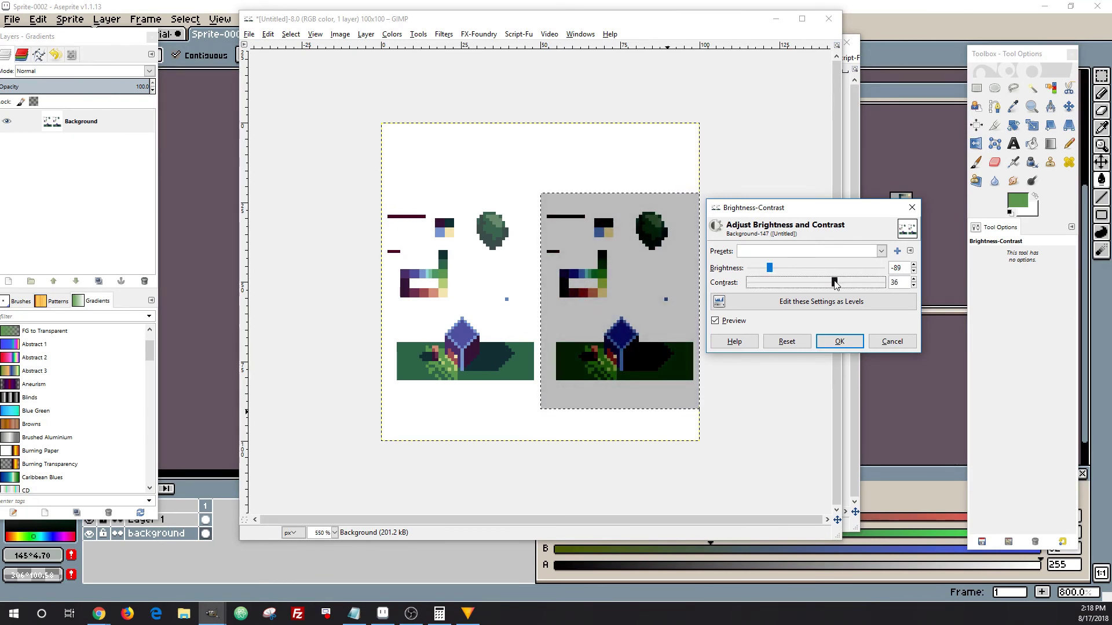
{"action": "key", "text": "Return"}
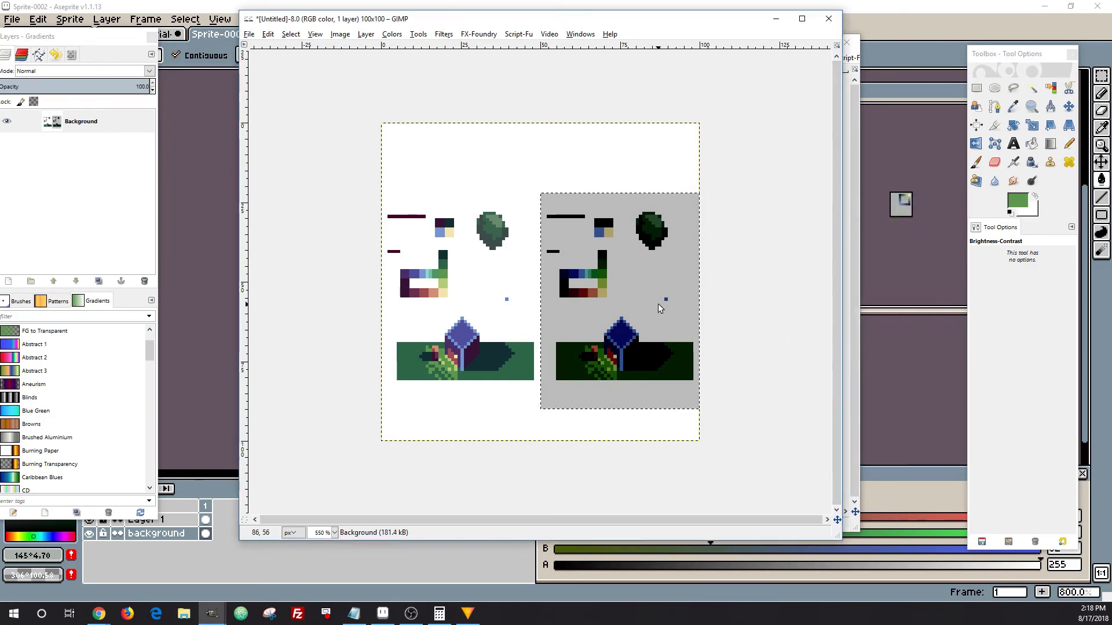
Undo the latest edits on the right-hand copy, including the Brightness-Contrast adjustment.
{"action": "key", "text": "shift+b"}
{"action": "key", "text": "plus"}
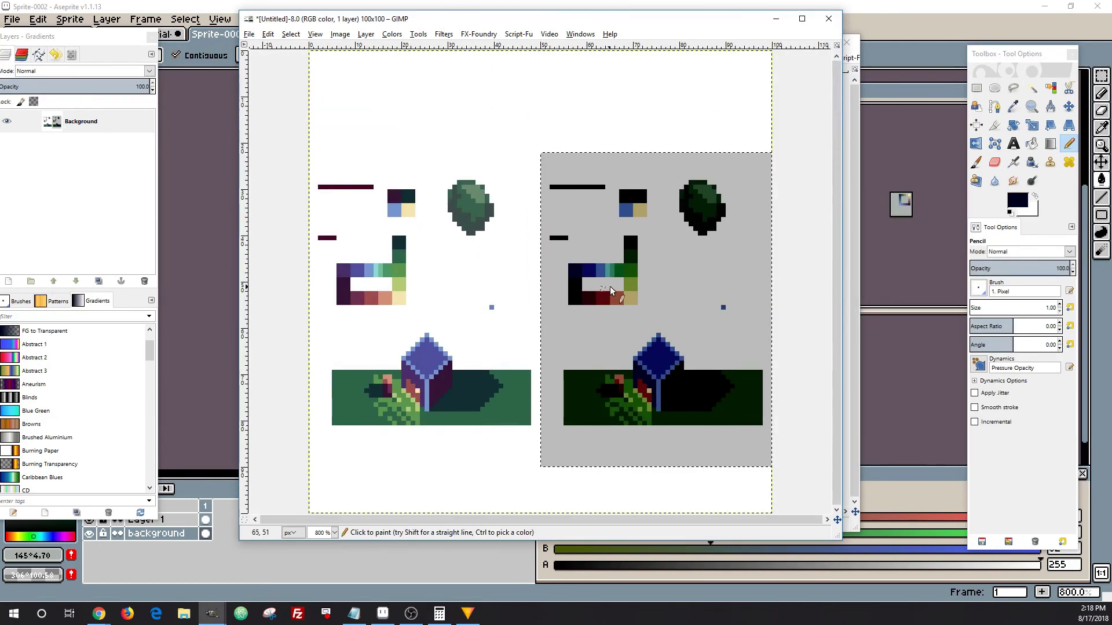
{"action": "left_click", "coordinate": [723, 277]}
{"action": "key", "text": "n"}
{"action": "key", "text": "ctrl+z"}
{"action": "key", "text": "ctrl+z"}
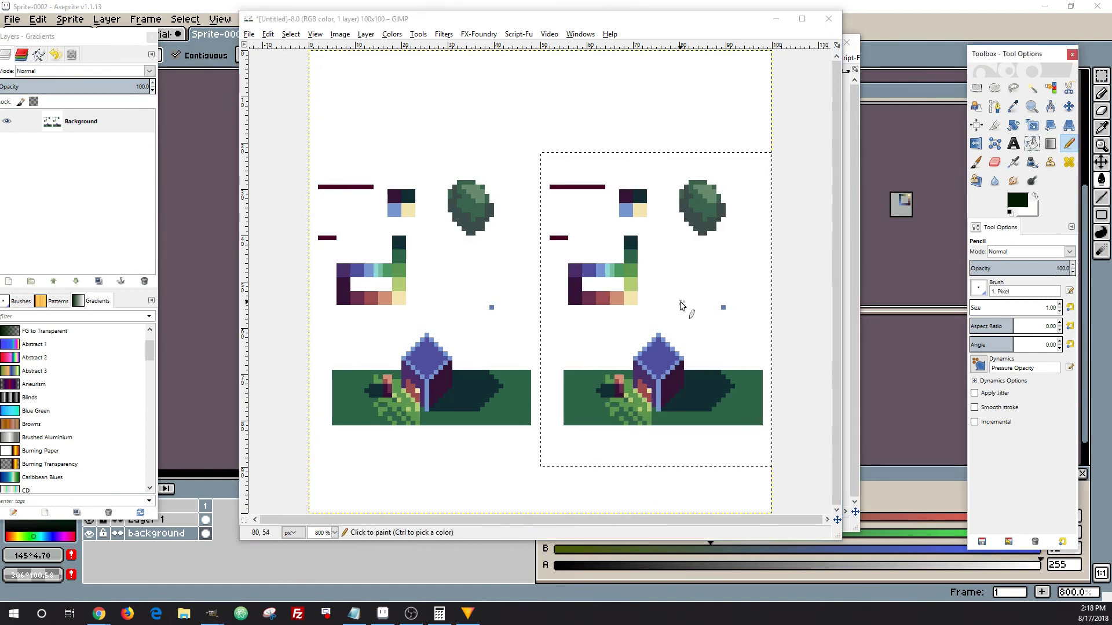
Sample the light cyan from the right-hand copy's color ramp and fill that copy's white background with it.
{"action": "scroll", "coordinate": [656, 293], "scroll_direction": "up", "scroll_amount": 1}
{"action": "left_click", "coordinate": [589, 263], "text": "ctrl"}
{"action": "left_click", "coordinate": [1033, 144]}
{"action": "left_click", "coordinate": [723, 290]}
Sample the ground green, extend the ground's top edge across the selection and fill the area below it with that green.
{"action": "key", "text": "n"}
{"action": "left_click", "coordinate": [613, 404], "text": "ctrl"}
{"action": "left_click_drag", "start_coordinate": [527, 403], "coordinate": [499, 402]}
{"action": "left_click", "coordinate": [1032, 144]}
{"action": "left_click", "coordinate": [695, 495]}
{"action": "scroll", "coordinate": [752, 335], "scroll_direction": "down", "scroll_amount": 1}
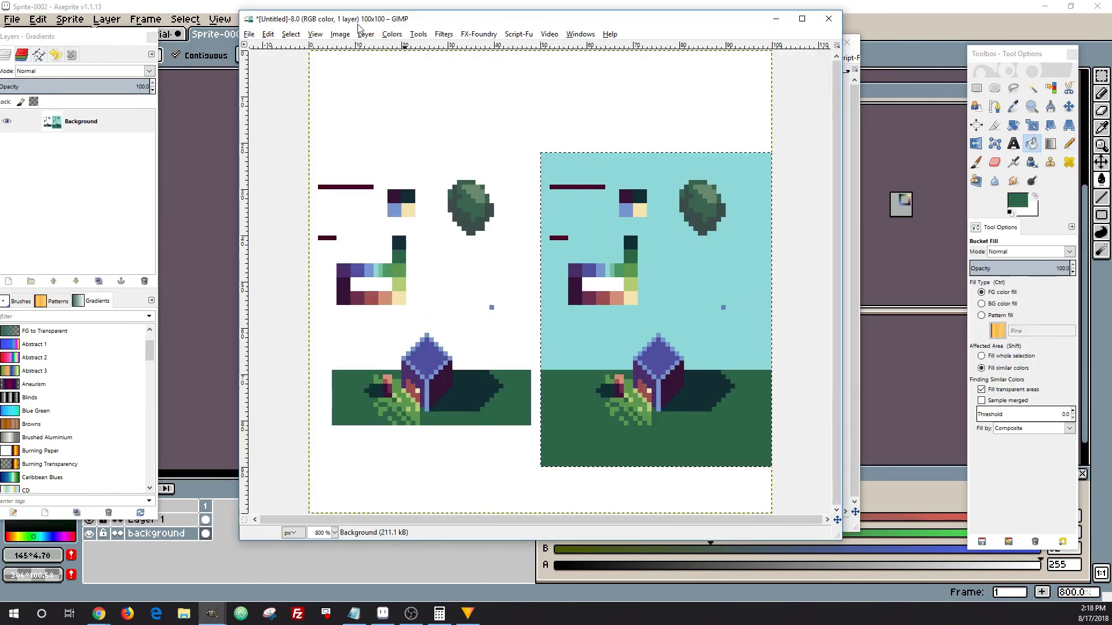
Try Color Balance on the right-hand copy with the midtones' cyan-red level at -100, and discard it.
{"action": "left_click", "coordinate": [366, 35]}
{"action": "left_click", "coordinate": [406, 48]}
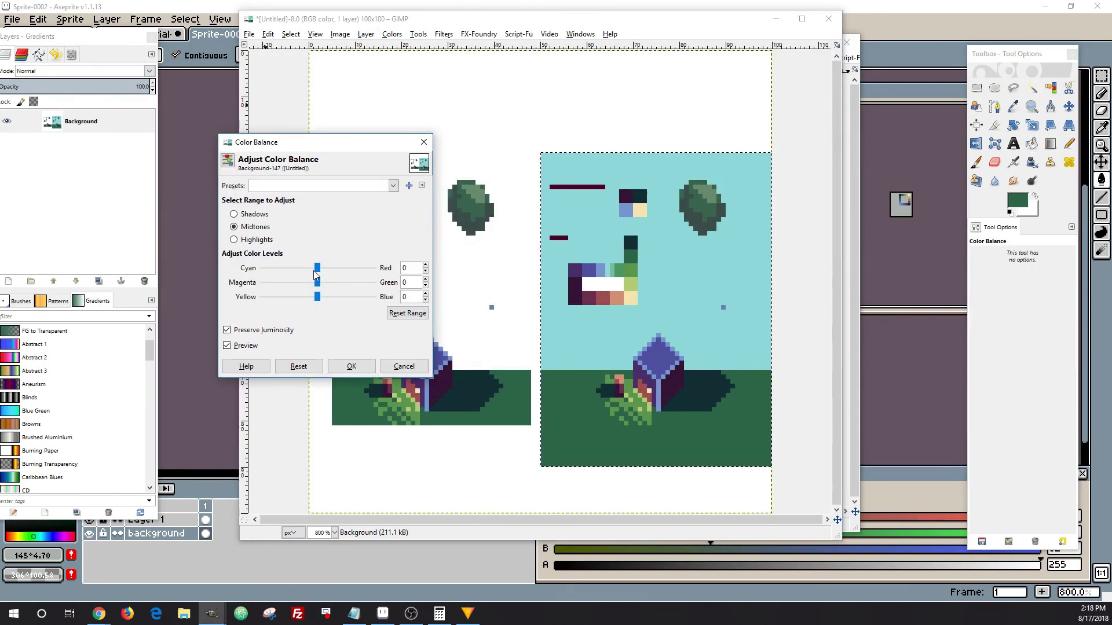
{"action": "scroll", "coordinate": [359, 272], "scroll_direction": "down", "scroll_amount": 2}
{"action": "scroll", "coordinate": [359, 272], "scroll_direction": "down", "scroll_amount": 2}
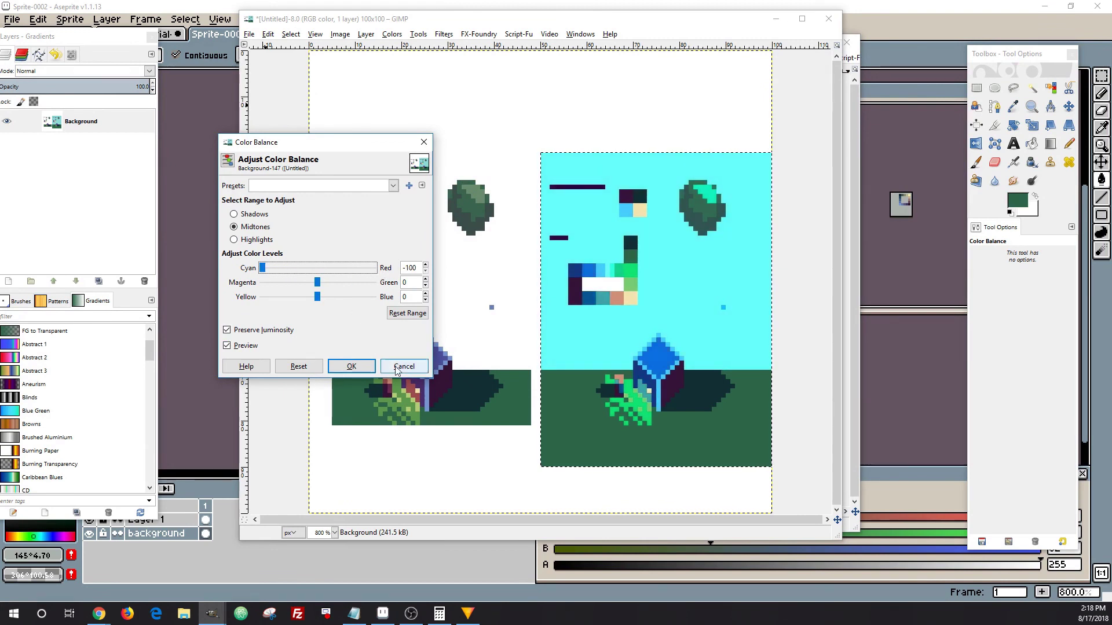
{"action": "left_click", "coordinate": [403, 366]}
Adjust the right-hand copy with Hue-Saturation, trying saturation -48 with lightness 48, and reduce the lightness again.
{"action": "left_click", "coordinate": [392, 34]}
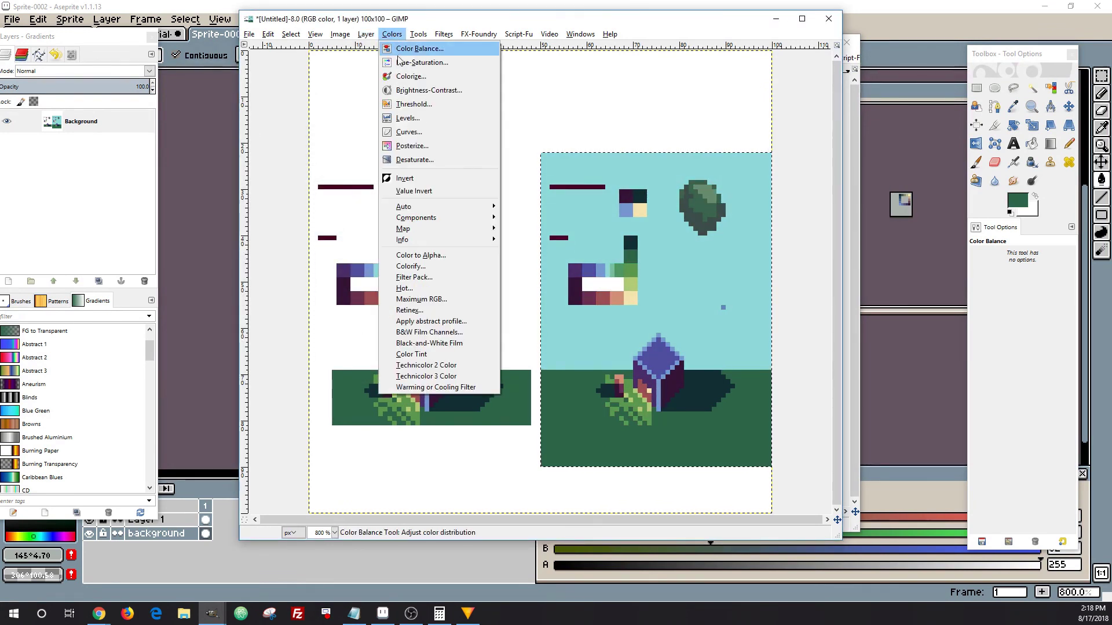
{"action": "left_click", "coordinate": [405, 62]}
{"action": "left_click_drag", "start_coordinate": [397, 311], "coordinate": [367, 321]}
{"action": "left_click", "coordinate": [366, 369]}
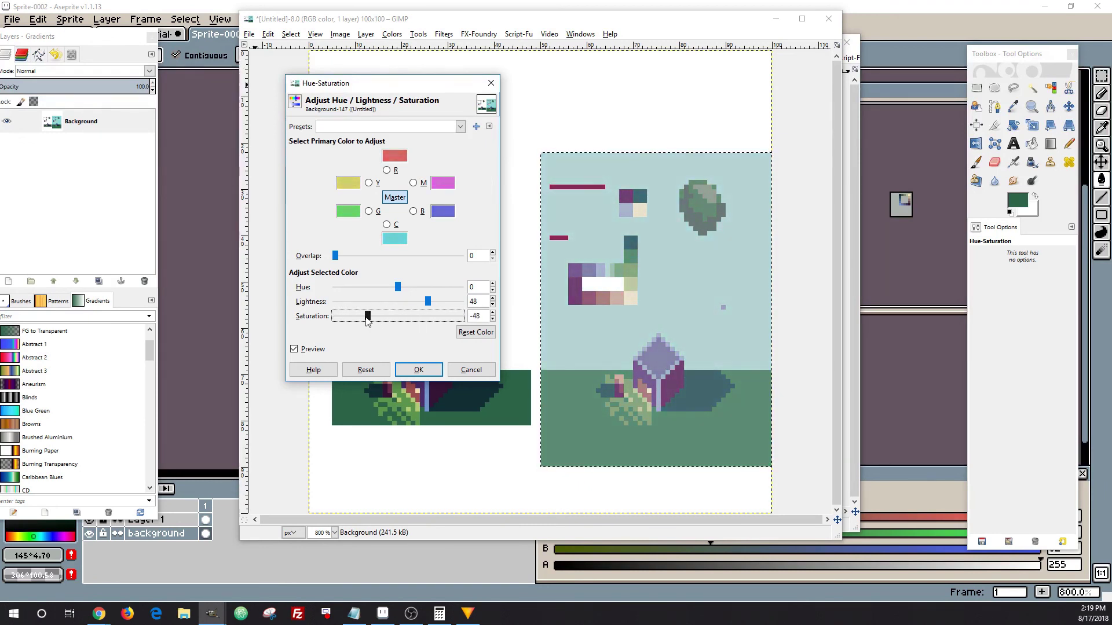
{"action": "left_click_drag", "start_coordinate": [428, 302], "coordinate": [399, 302]}
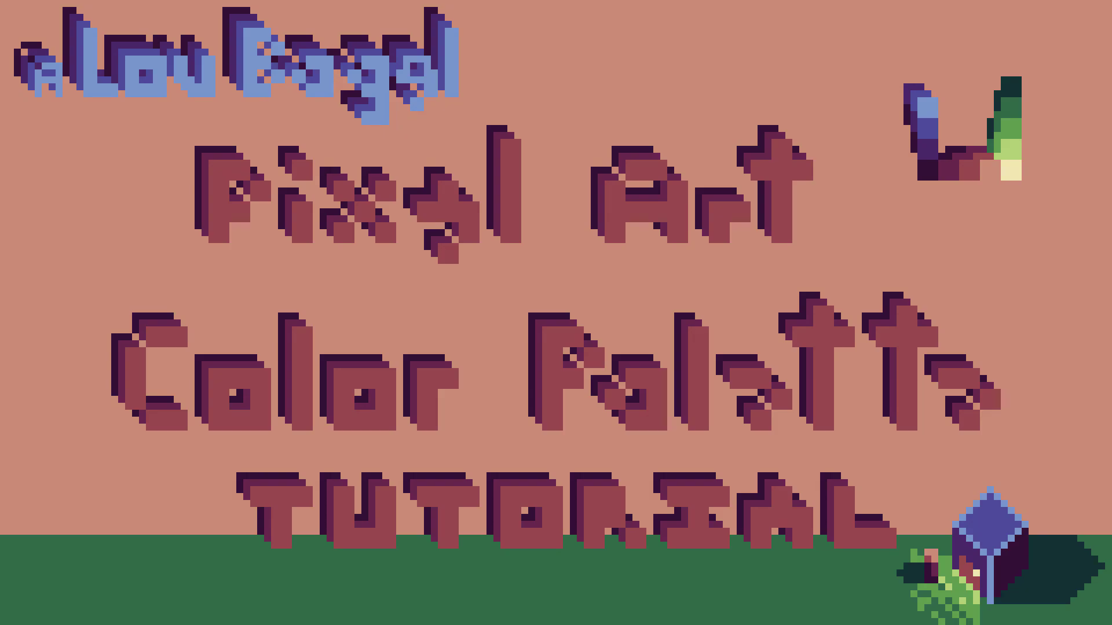